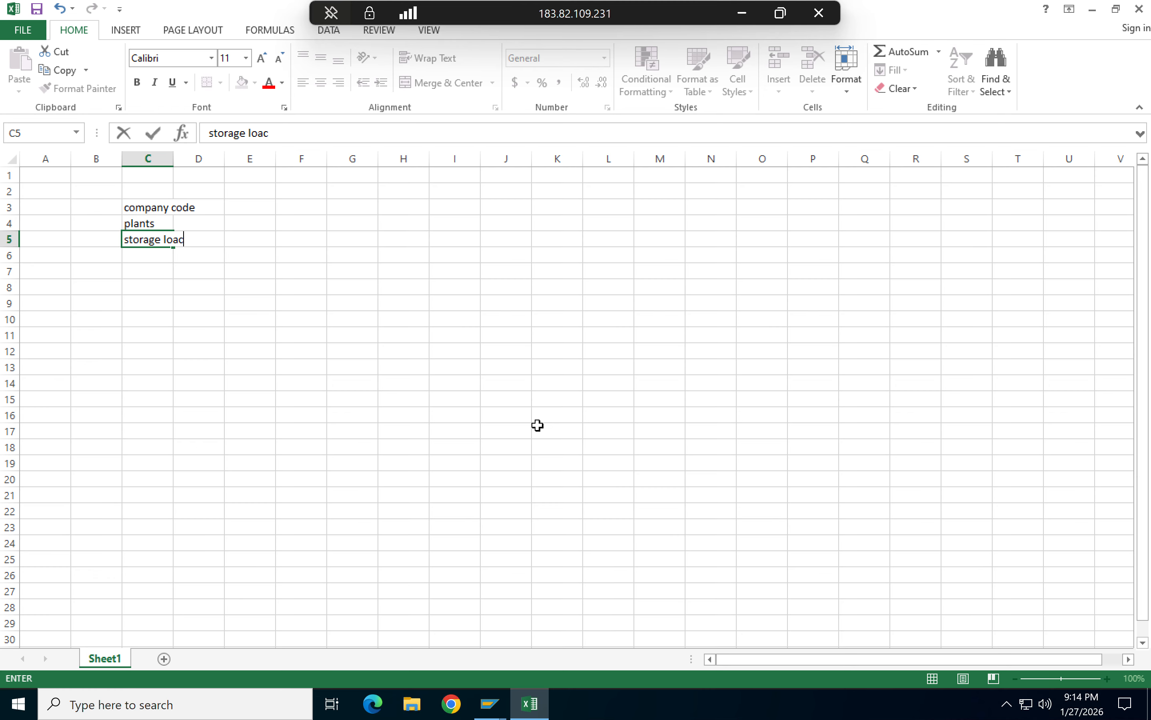
- Complete the unfinished entry in cell C5 so that it reads "storage locations"
key(BackSpace)
key(BackSpace)
text(cations)
key(Return)
- Add "purch org" in cell C6 and "purch grp" in cell C7 beneath the storage locations entry
text(p)
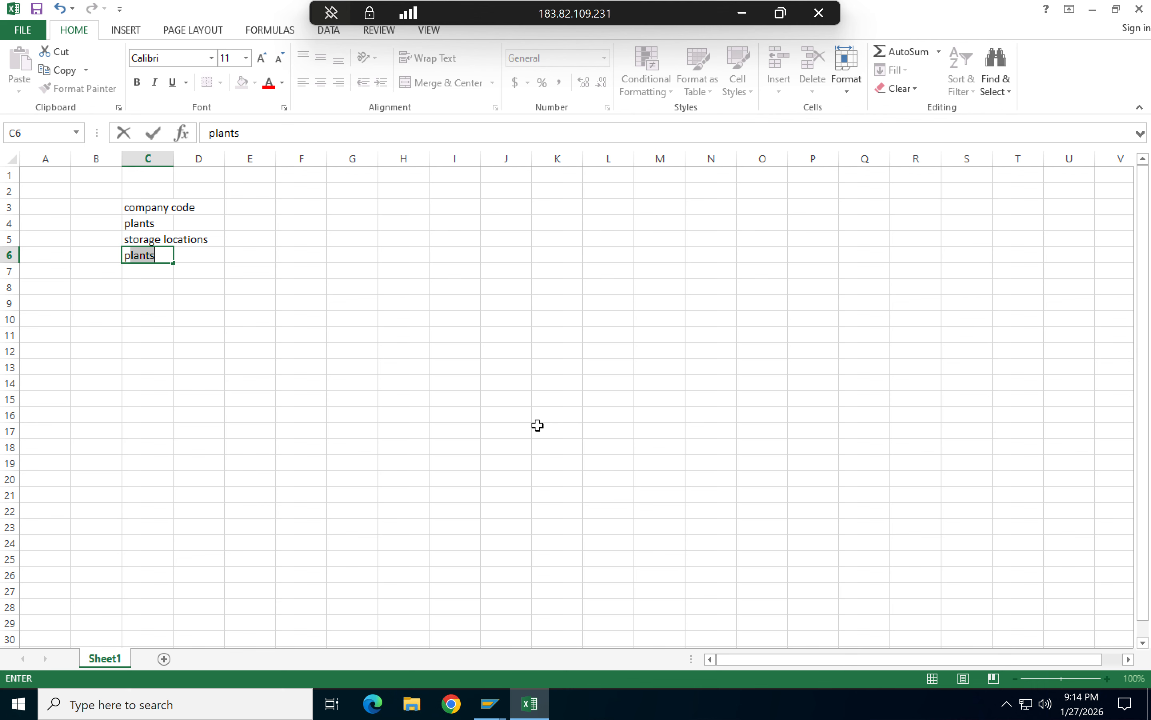
key(BackSpace)
text(urch org)
key(Return)
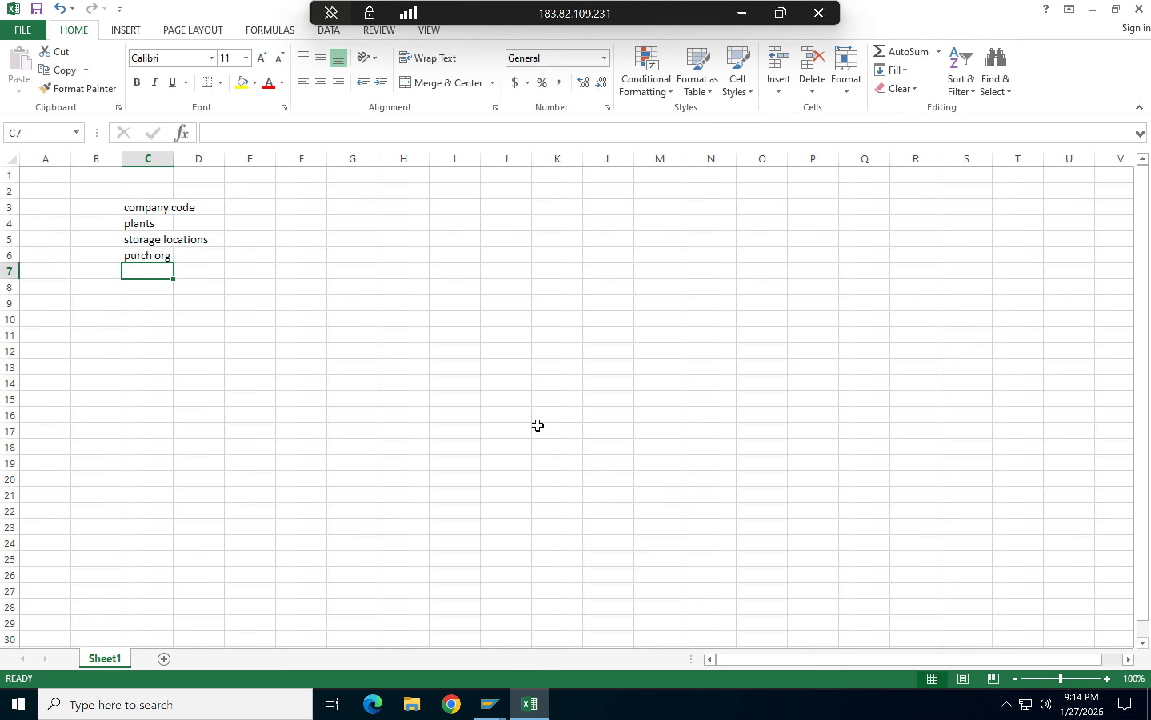
text(purch)
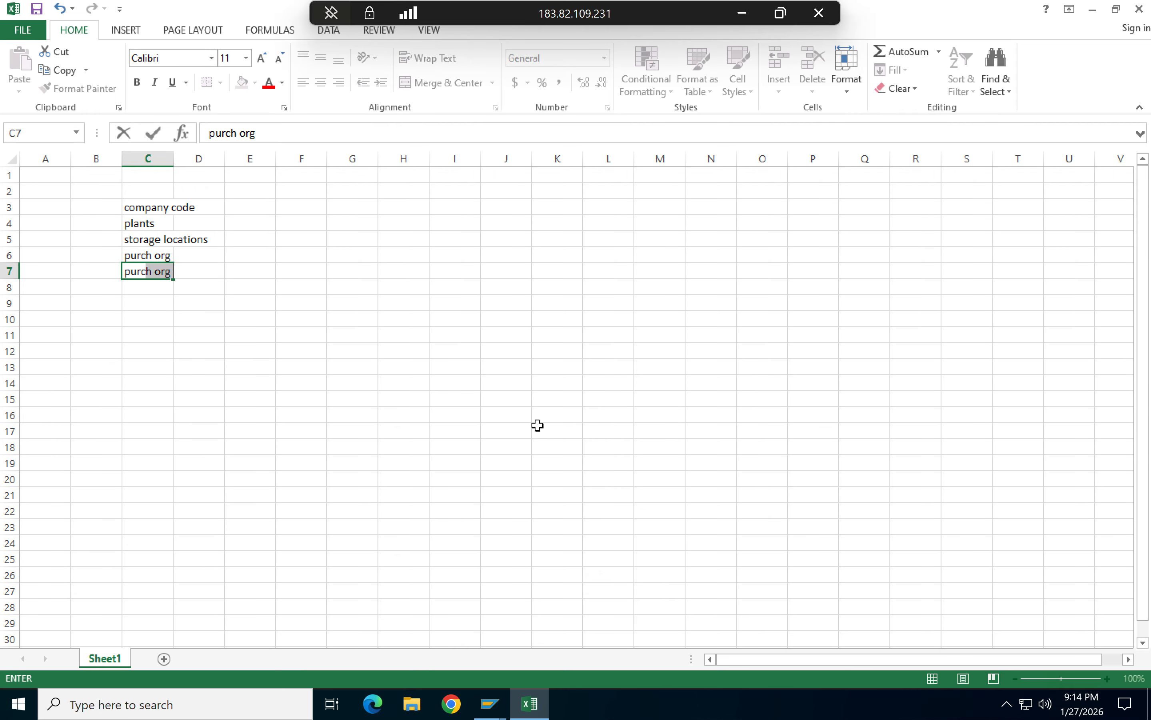
key(BackSpace)
text(grp)
key(Return)
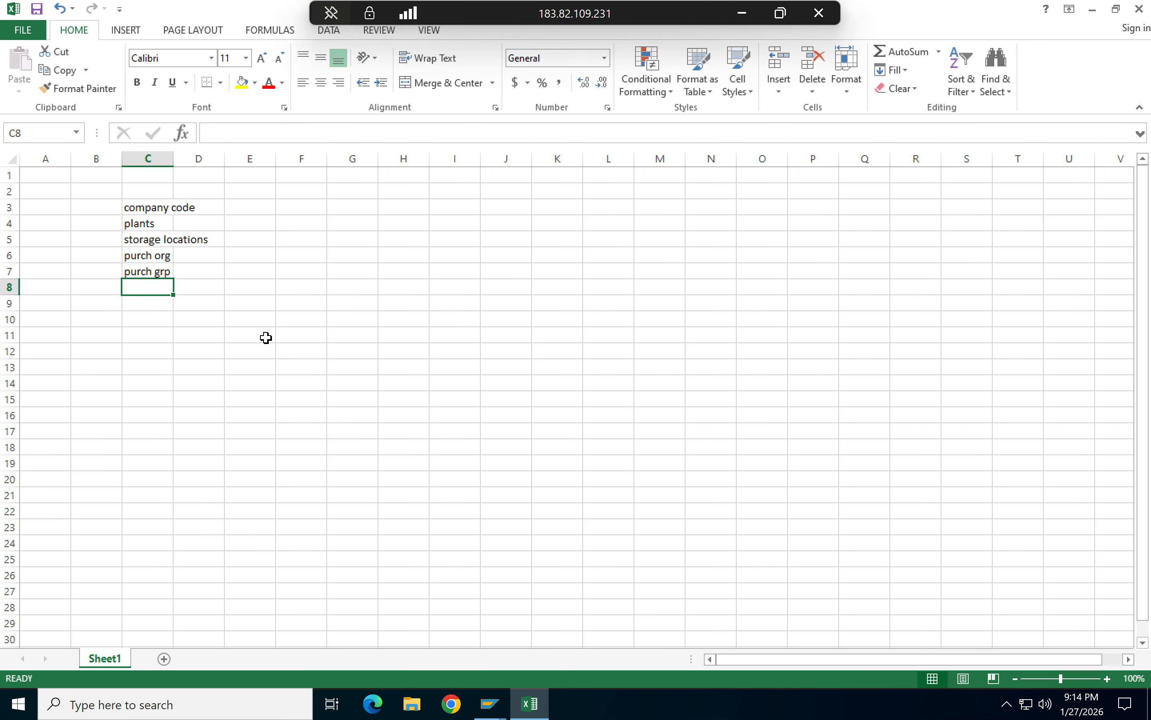
- Enter "Material" in cell C11 and "vendor" in cell C12 as a separate list
click(154, 335)
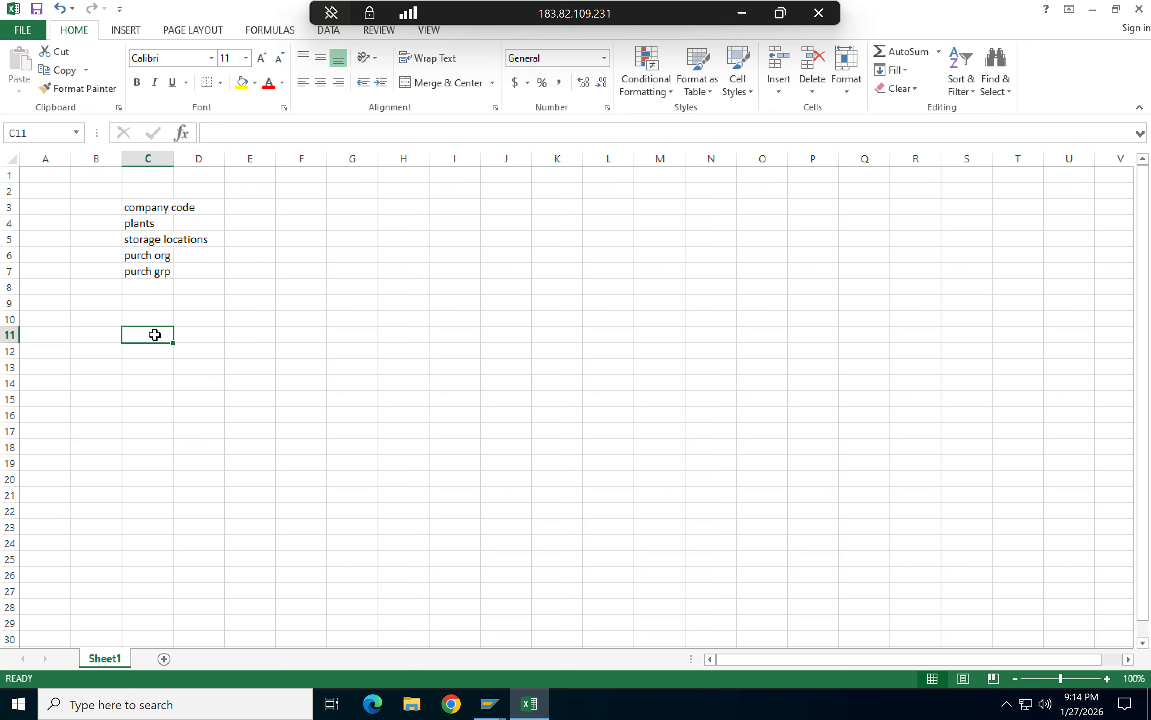
double_click(154, 336)
text(Material)
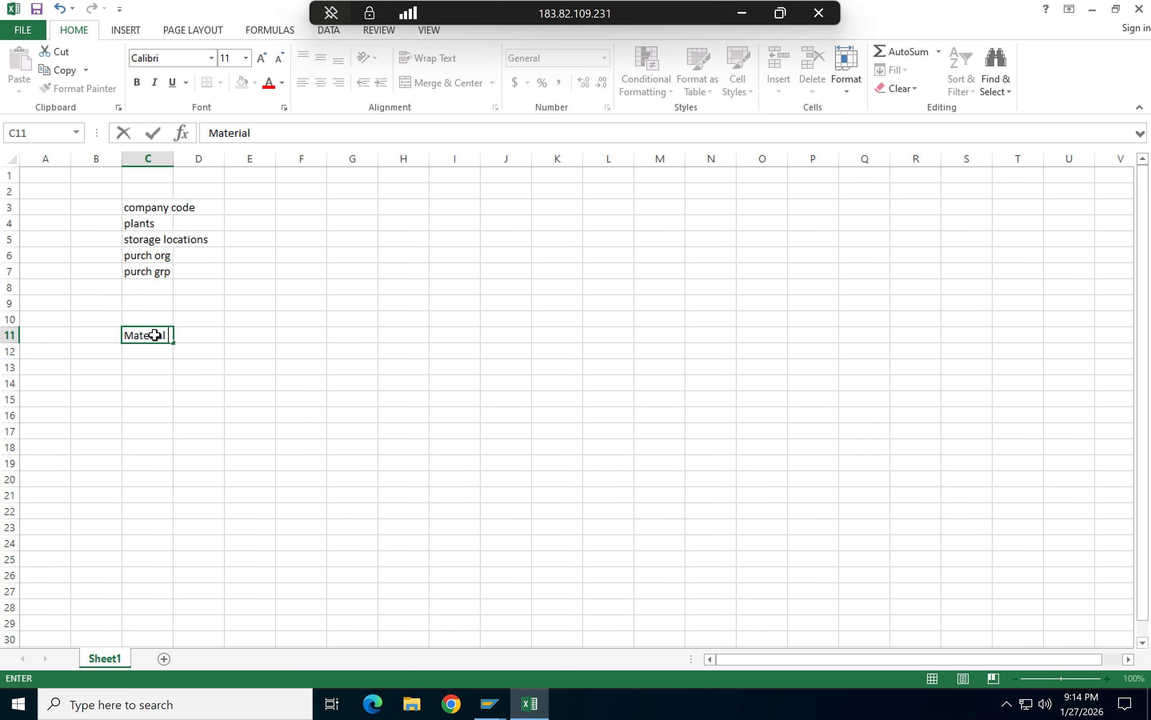
key(Return)
text(vendor)
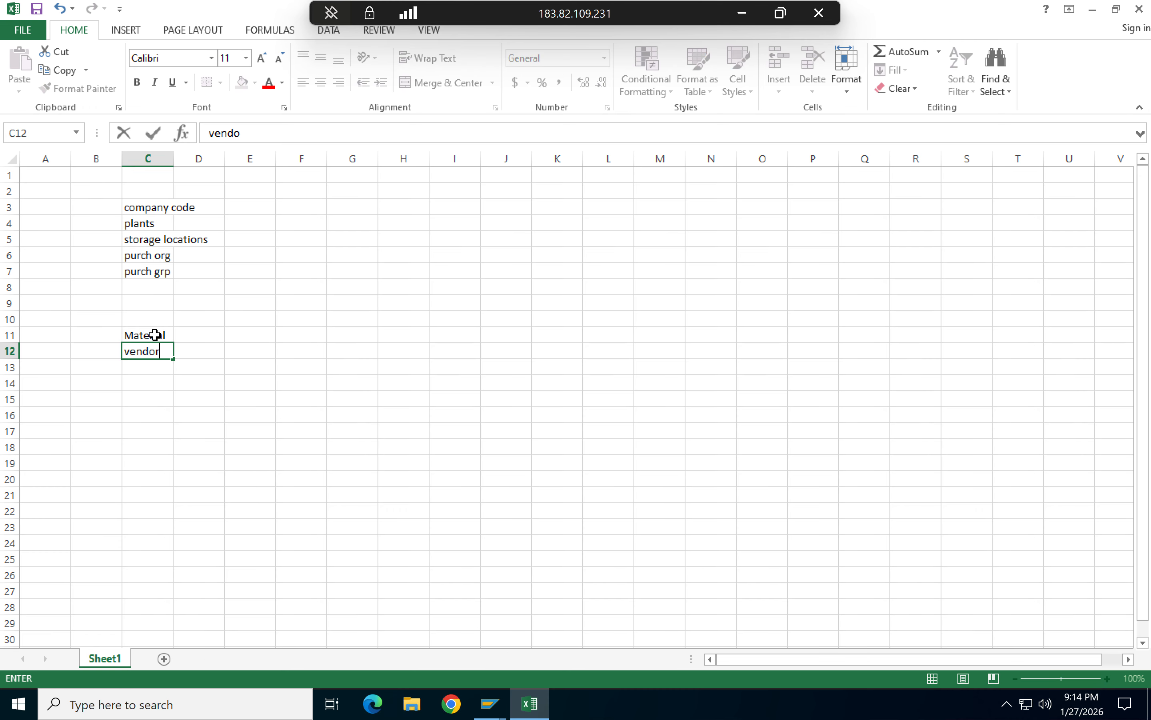
key(Return)
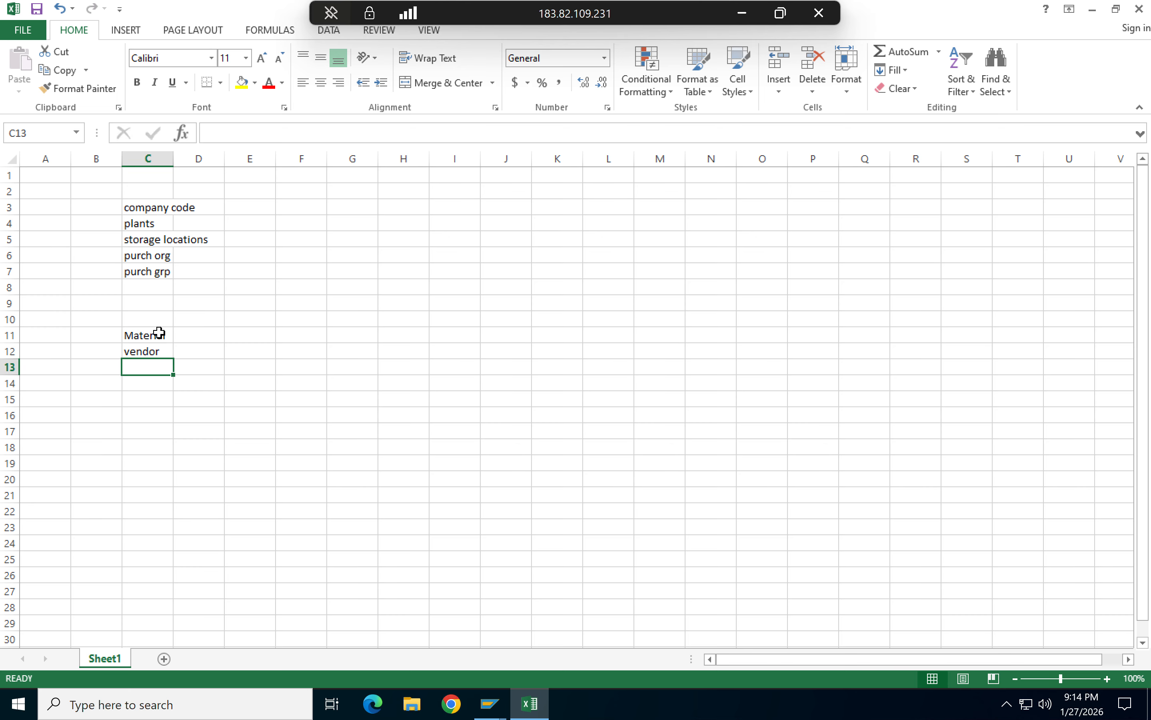
click(160, 333)
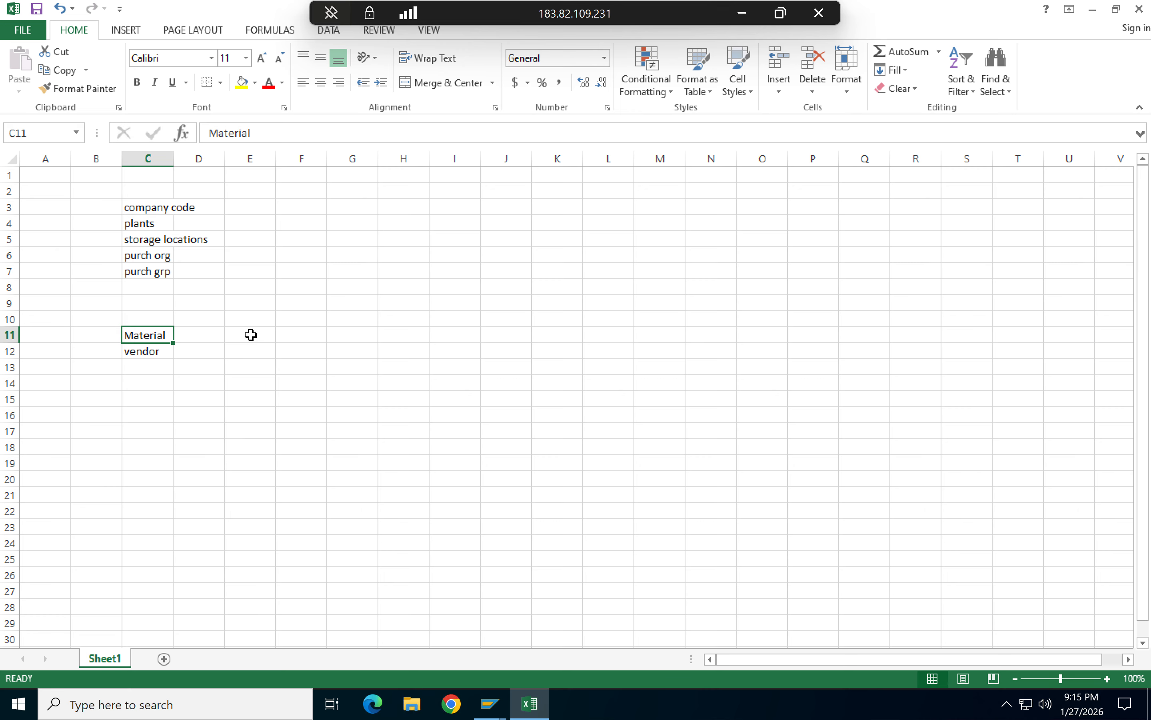
click(138, 353)
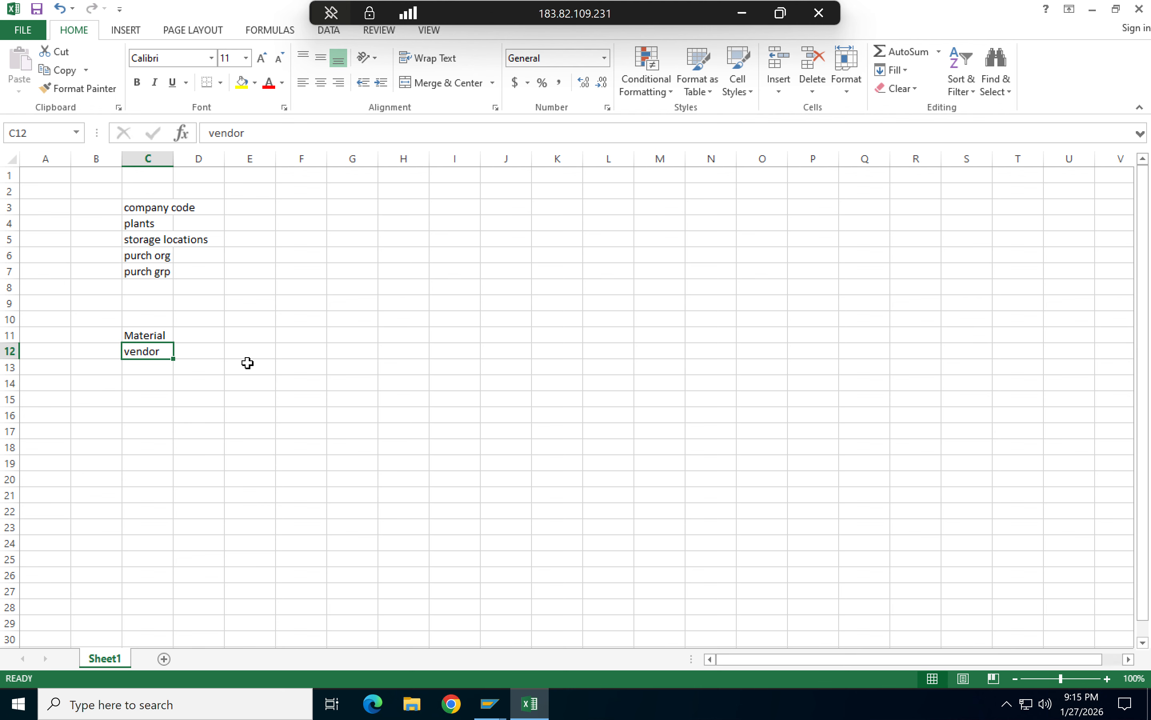
click(144, 335)
click(153, 353)
- Label the Material and vendor list by entering "master data" in cell A11
click(57, 336)
text(maste)
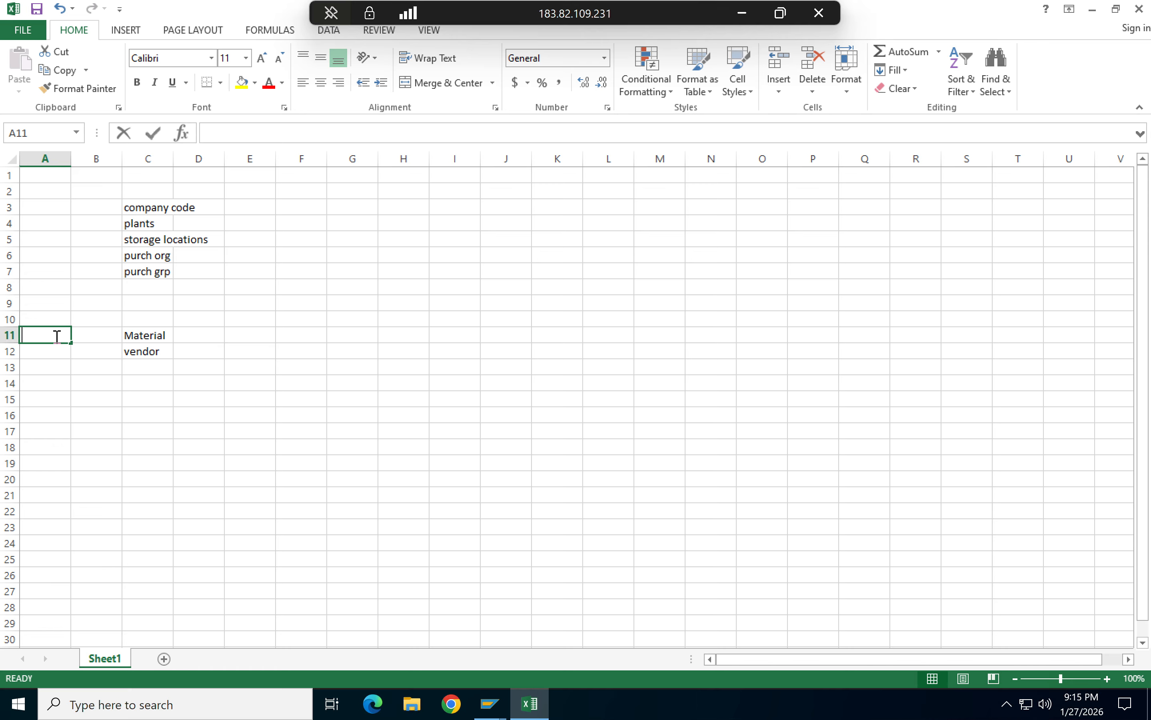
text(r data)
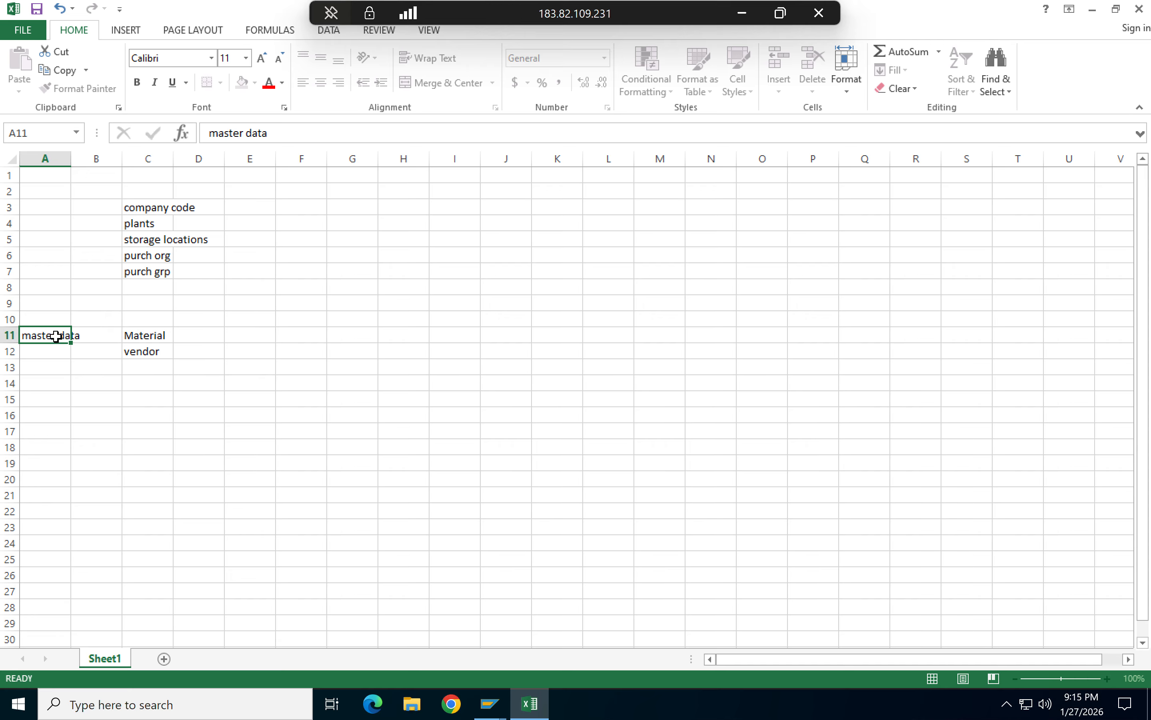
key(Return)
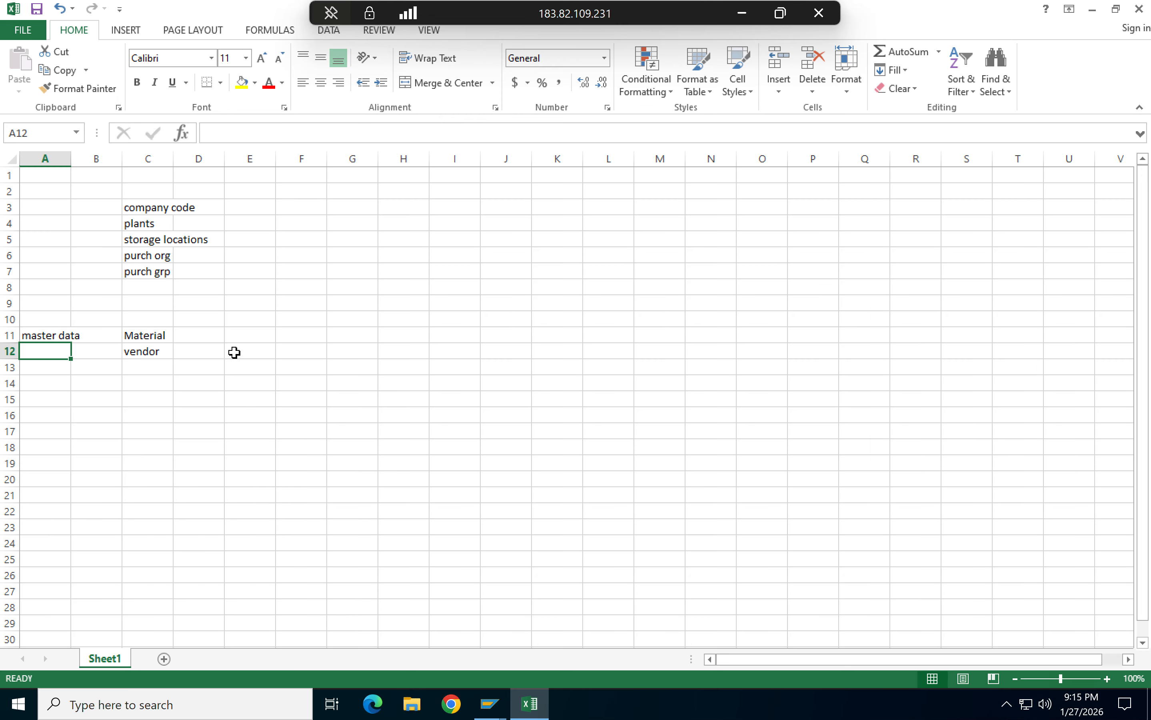
- Enter "material code" in cell E11 and "unit of measurement" in cell E12
click(265, 335)
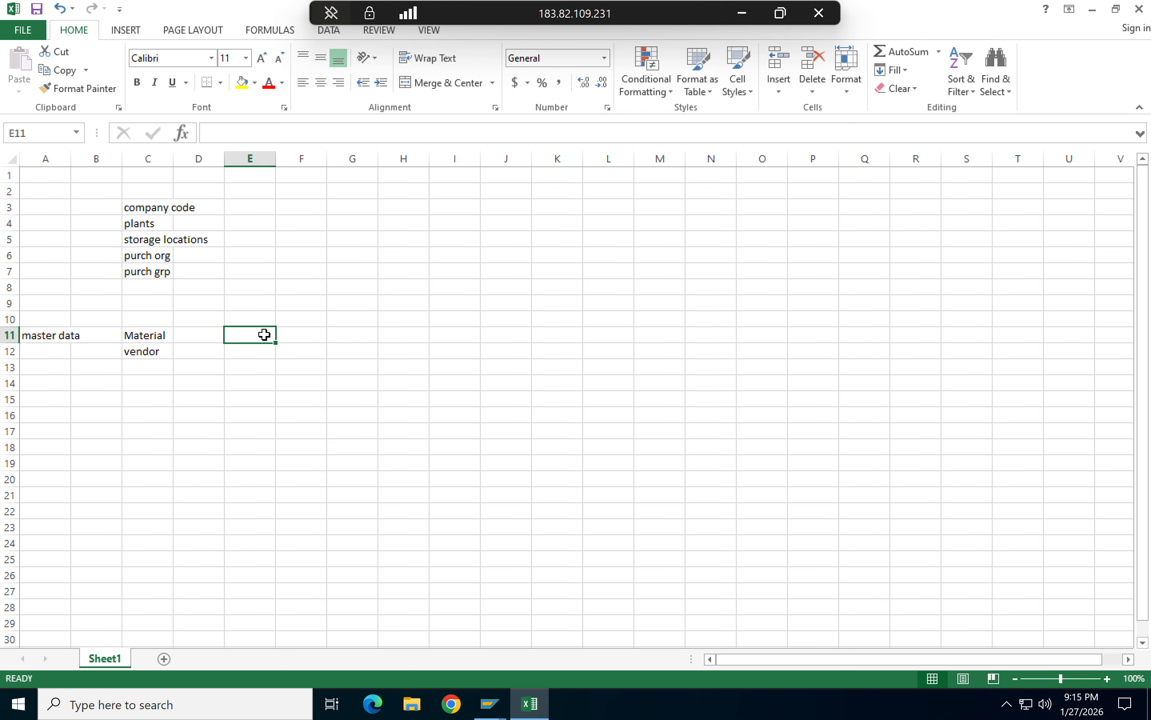
text(mater)
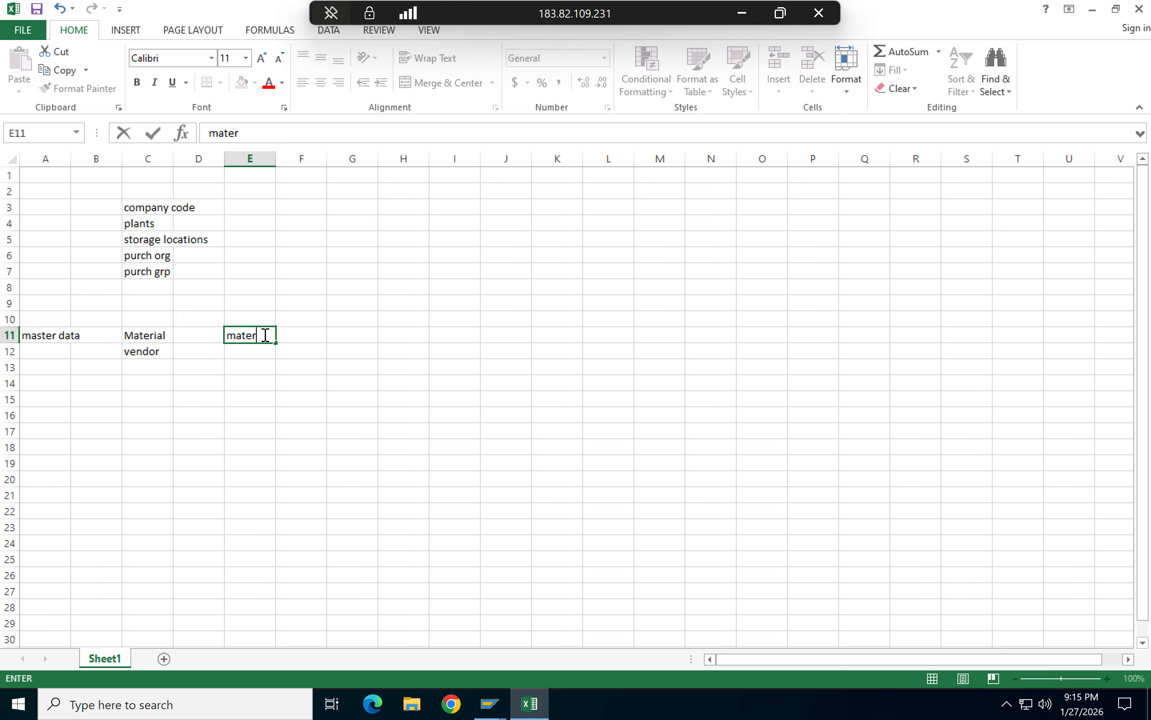
text(ial code)
key(Return)
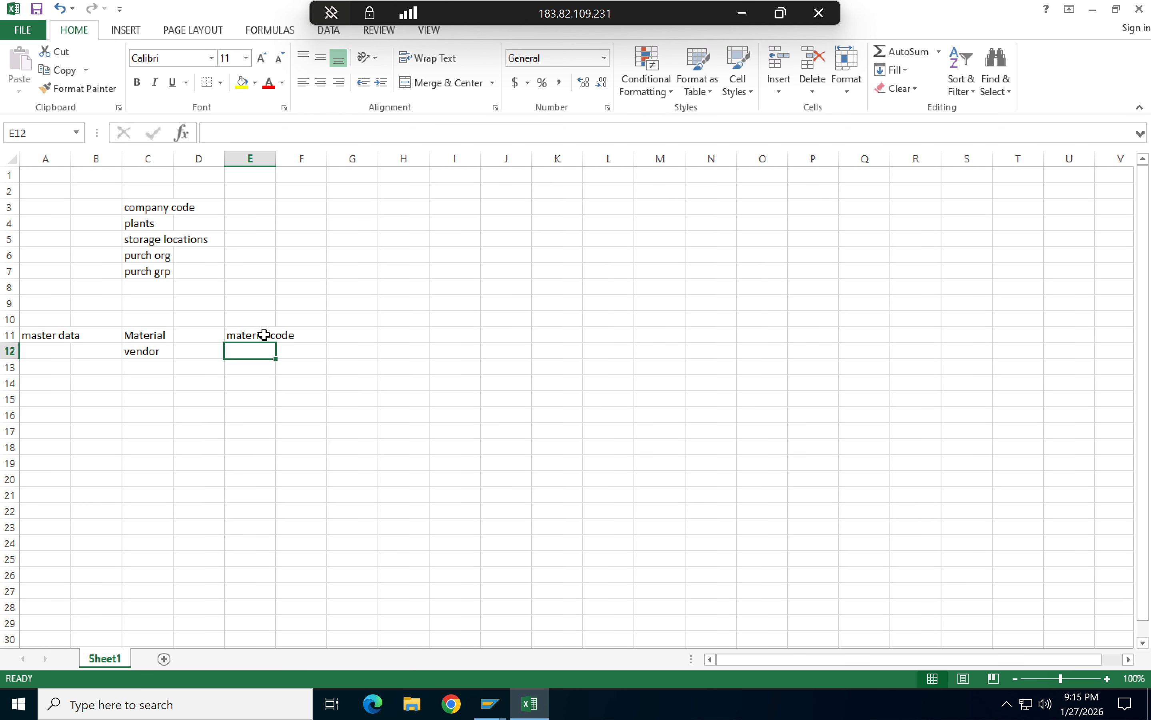
text(unit o)
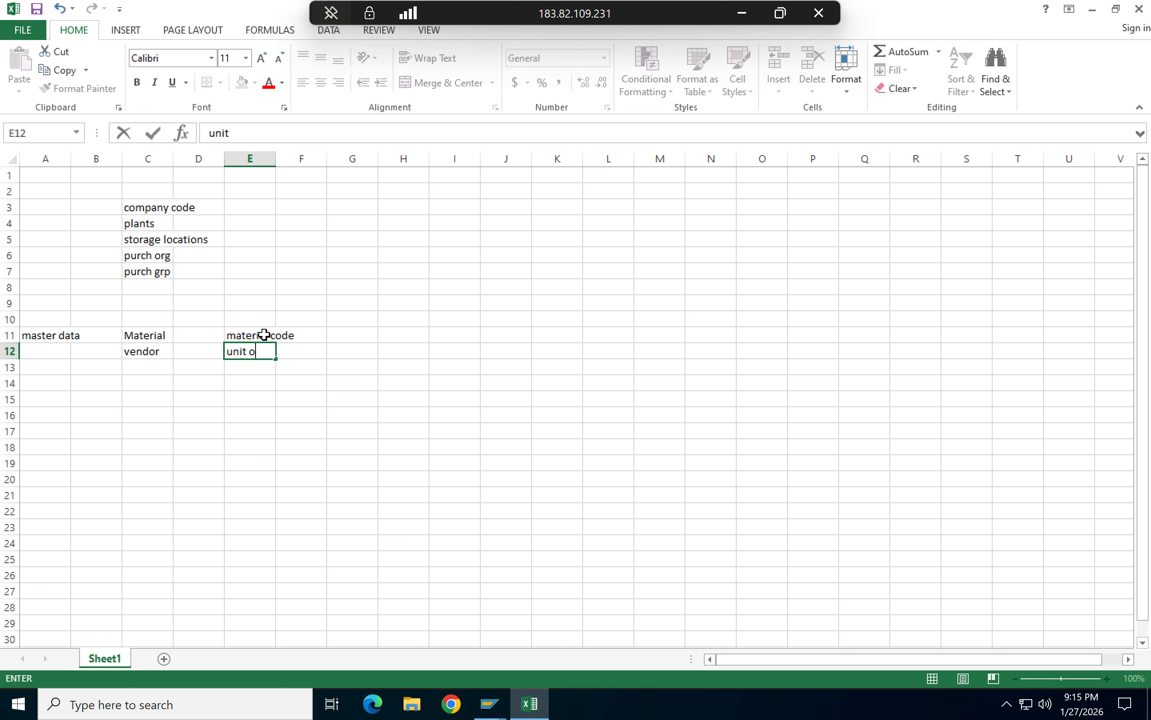
text(f measurement)
key(Tab)
key(Tab)
key(Tab)
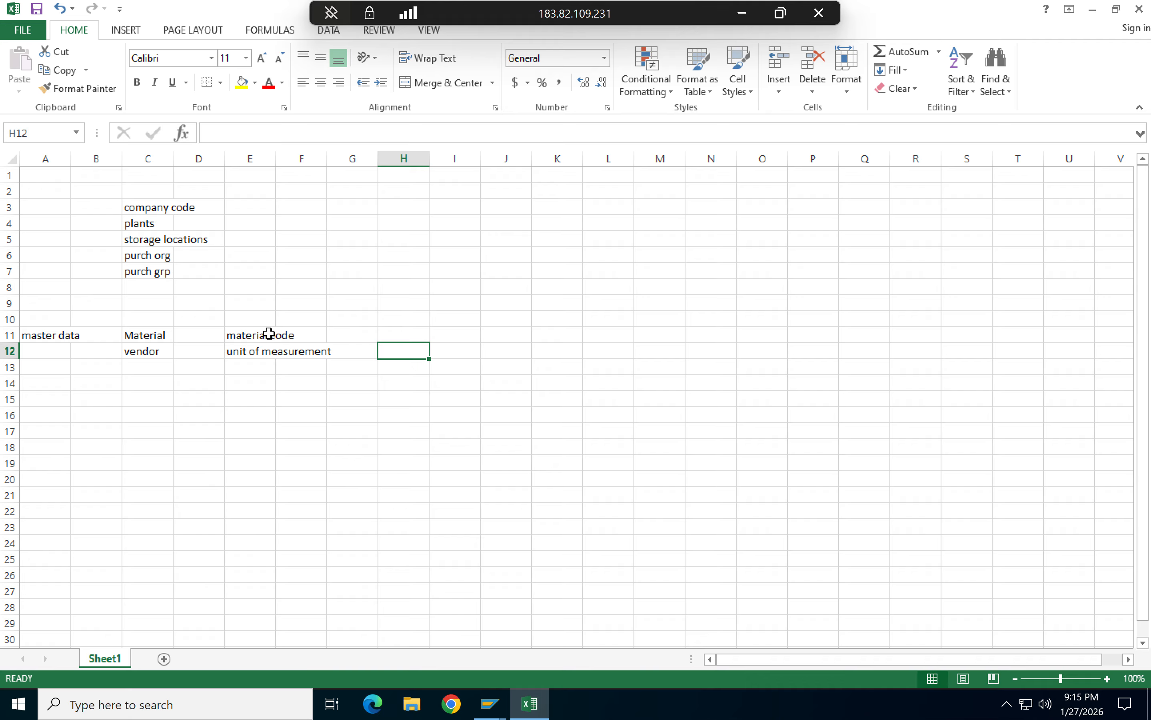
- Enter the example material "Gold" in cell I9 with the unit "grams" beside it in J9
click(463, 303)
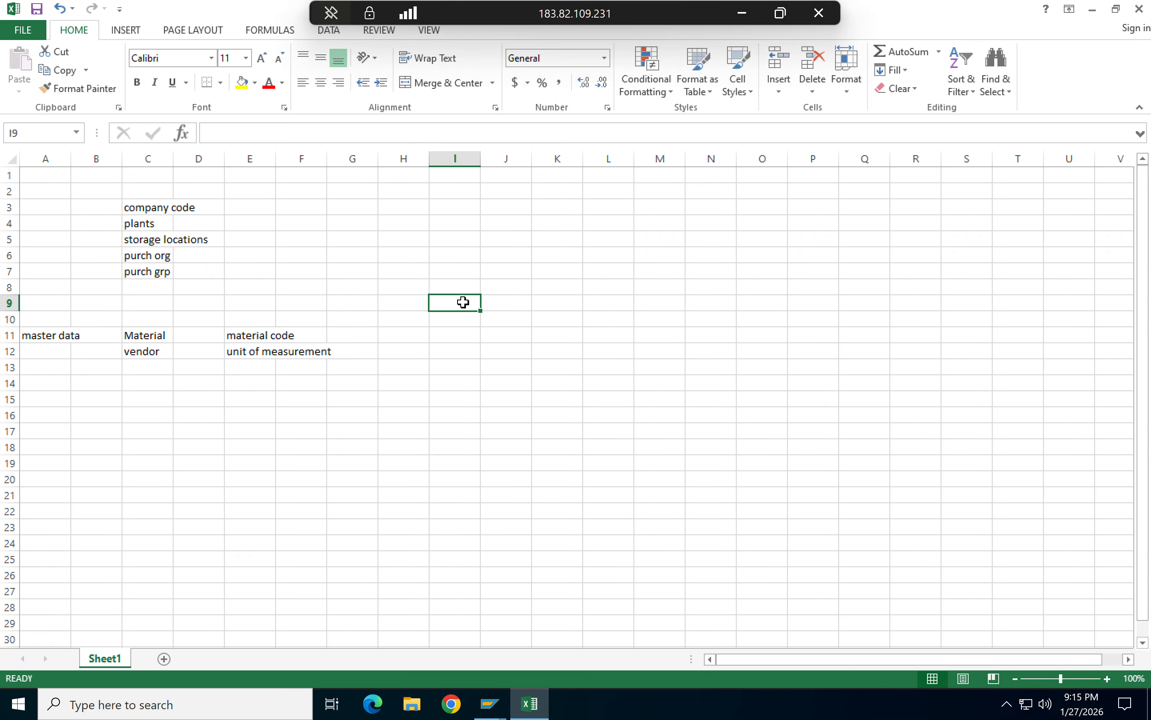
text(Go)
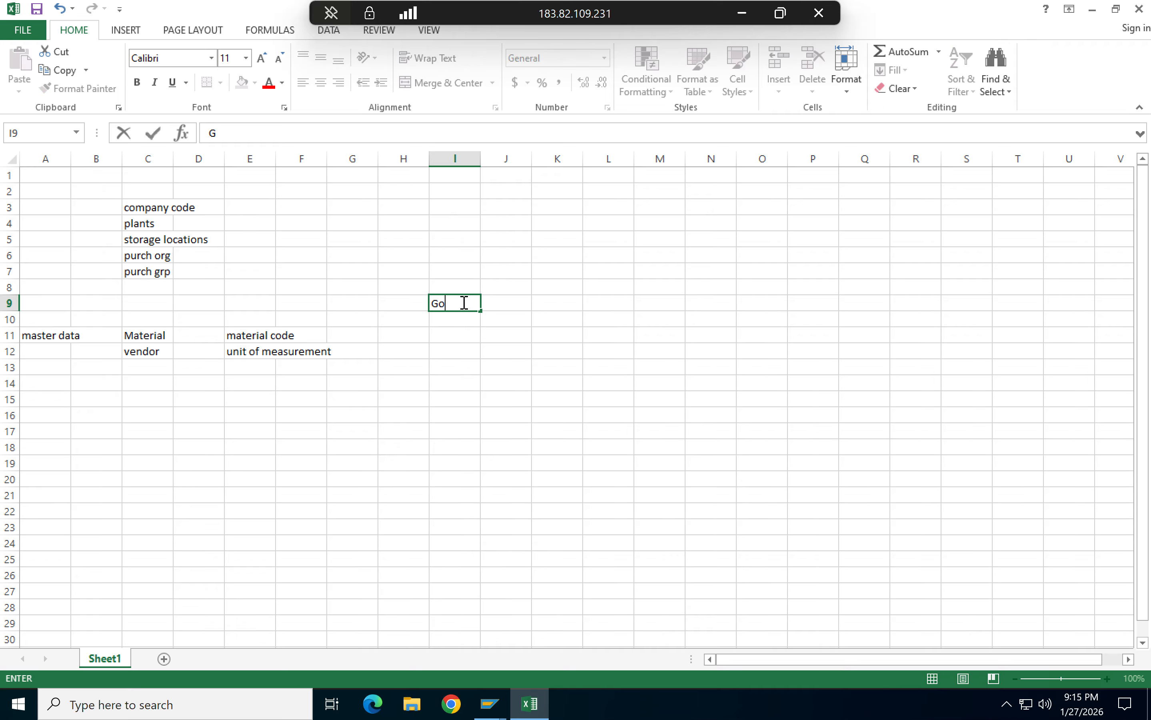
text(ld)
key(Tab)
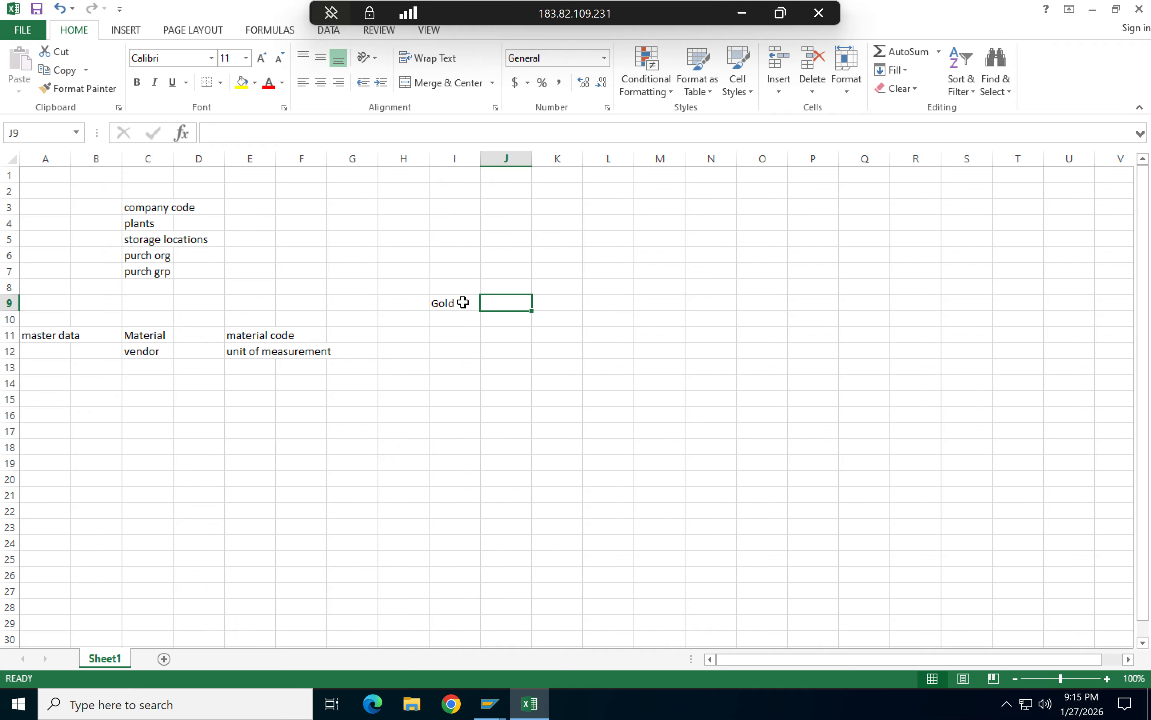
text(grams)
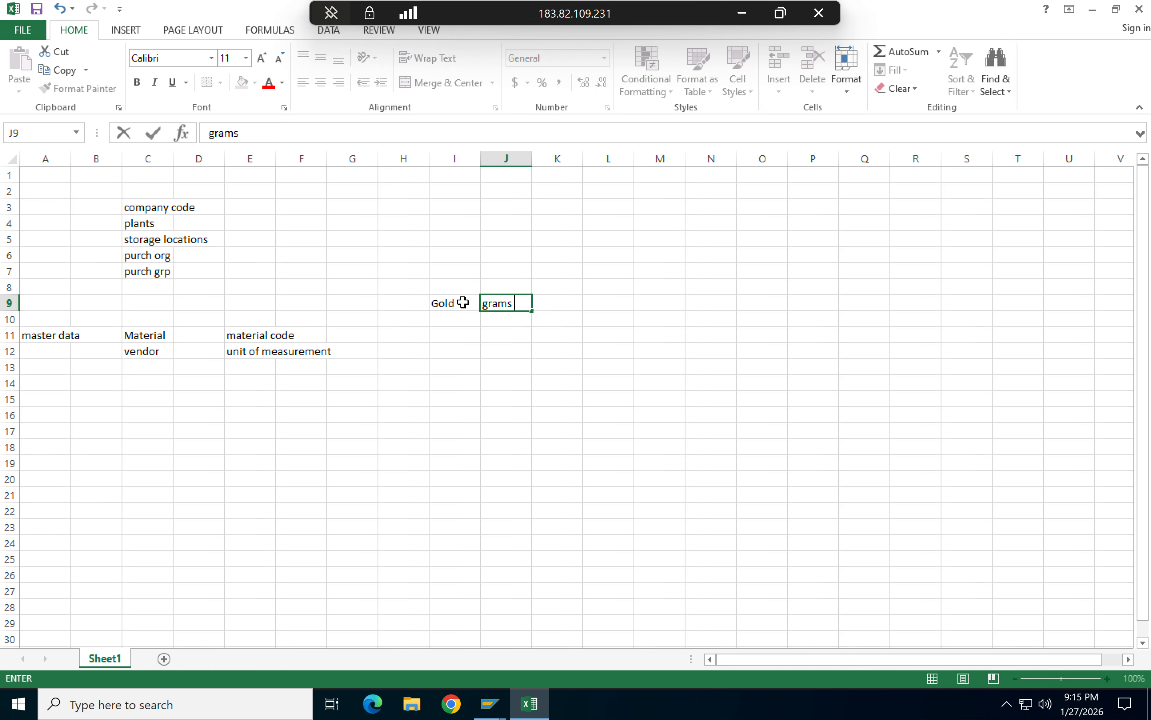
key(Return)
- Add "rice" with unit "Kg" in row 10 and "oil" with unit "ltr" in row 11, using columns I and J
text(rice)
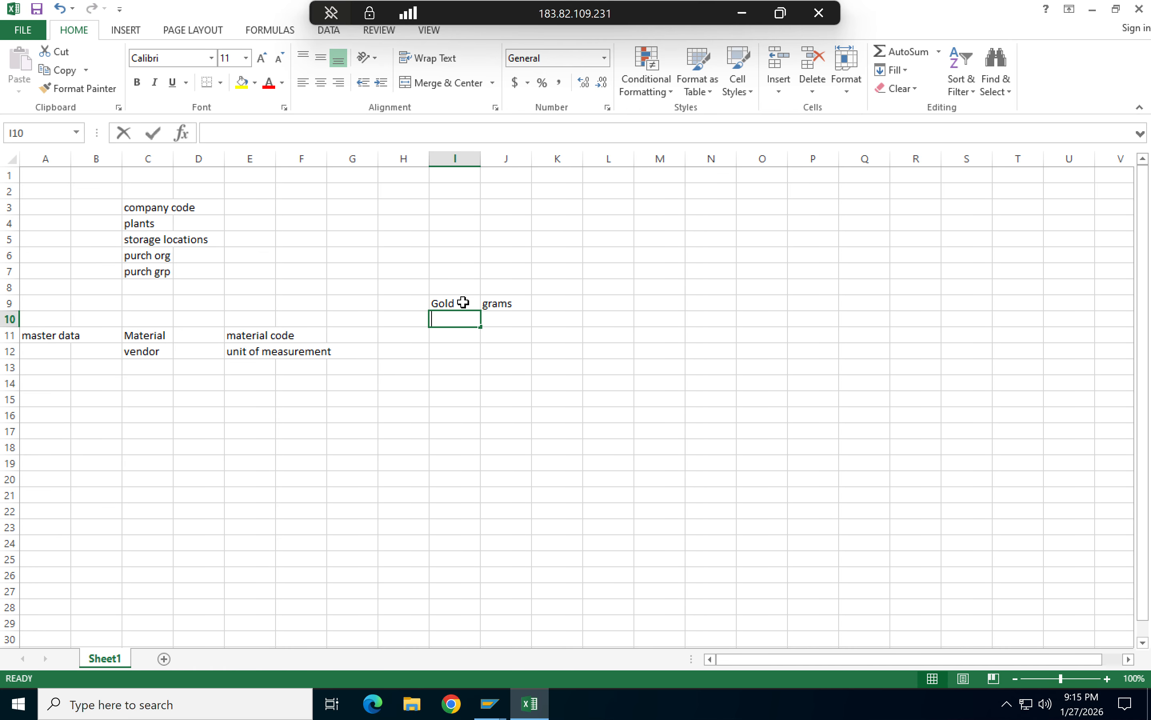
key(Tab)
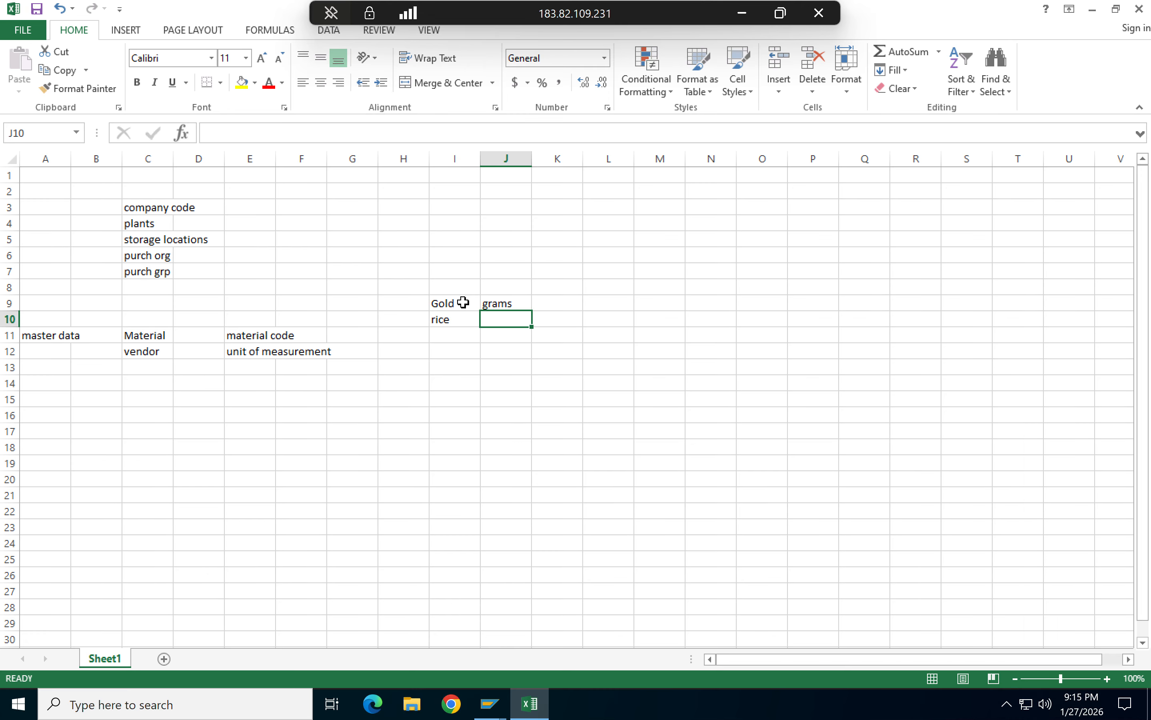
text(Kg)
key(Return)
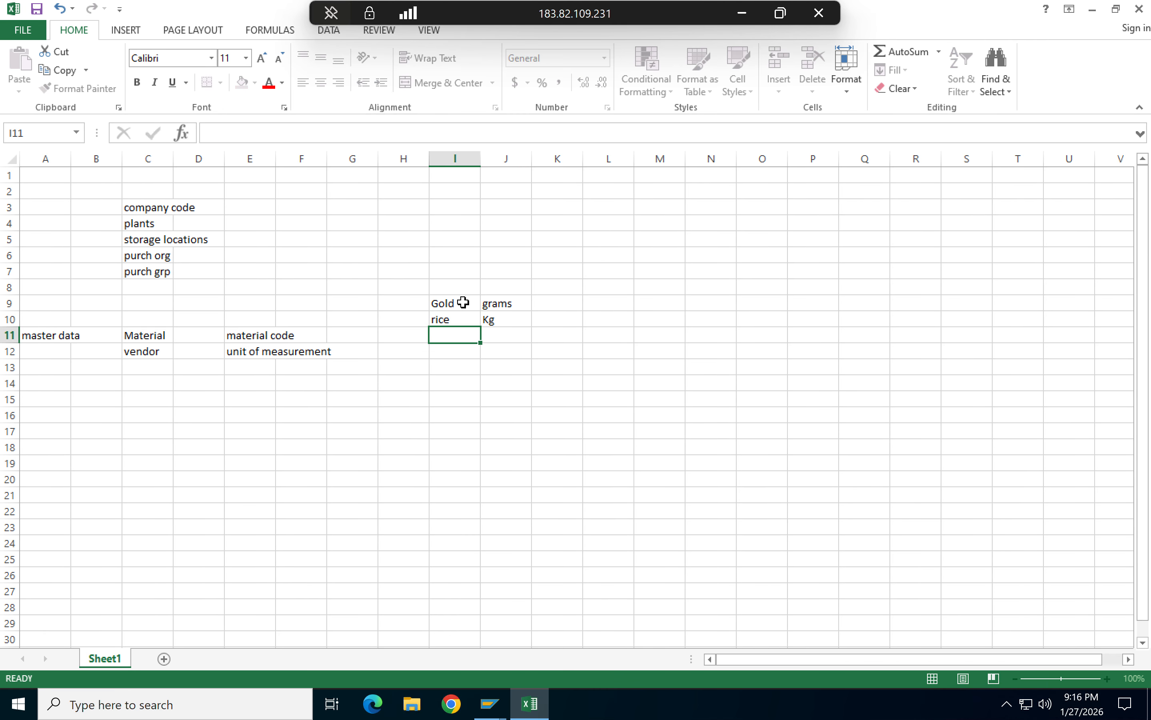
text(oil)
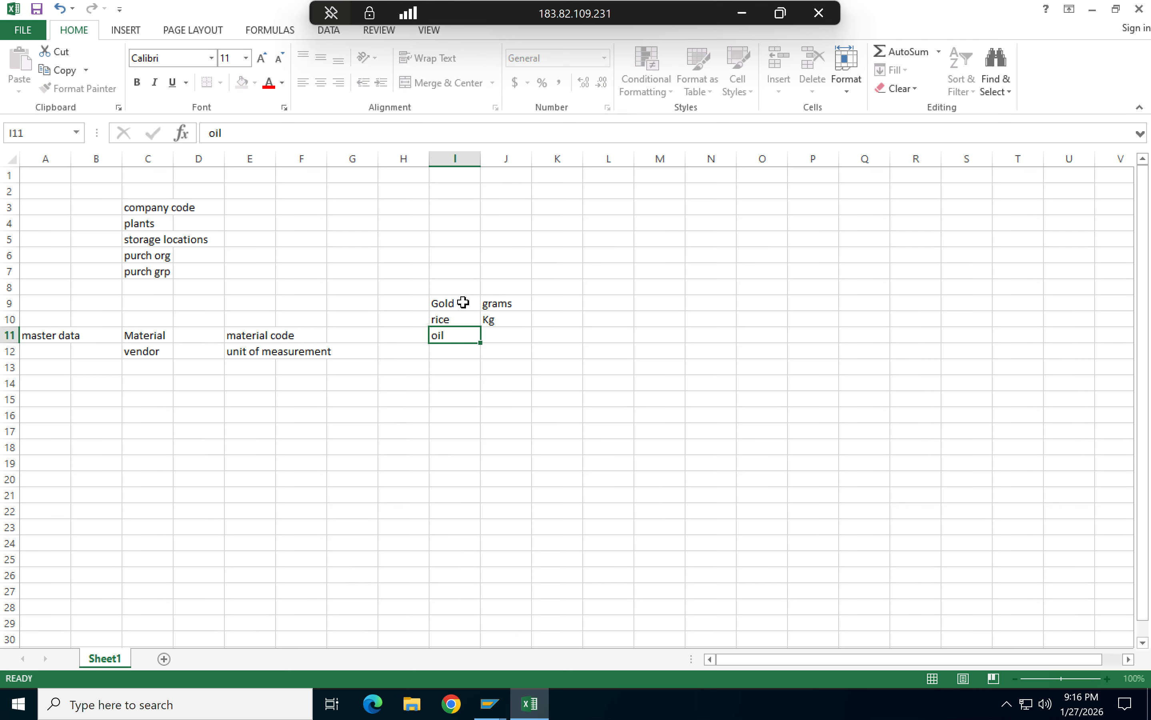
key(Tab)
text(ltr)
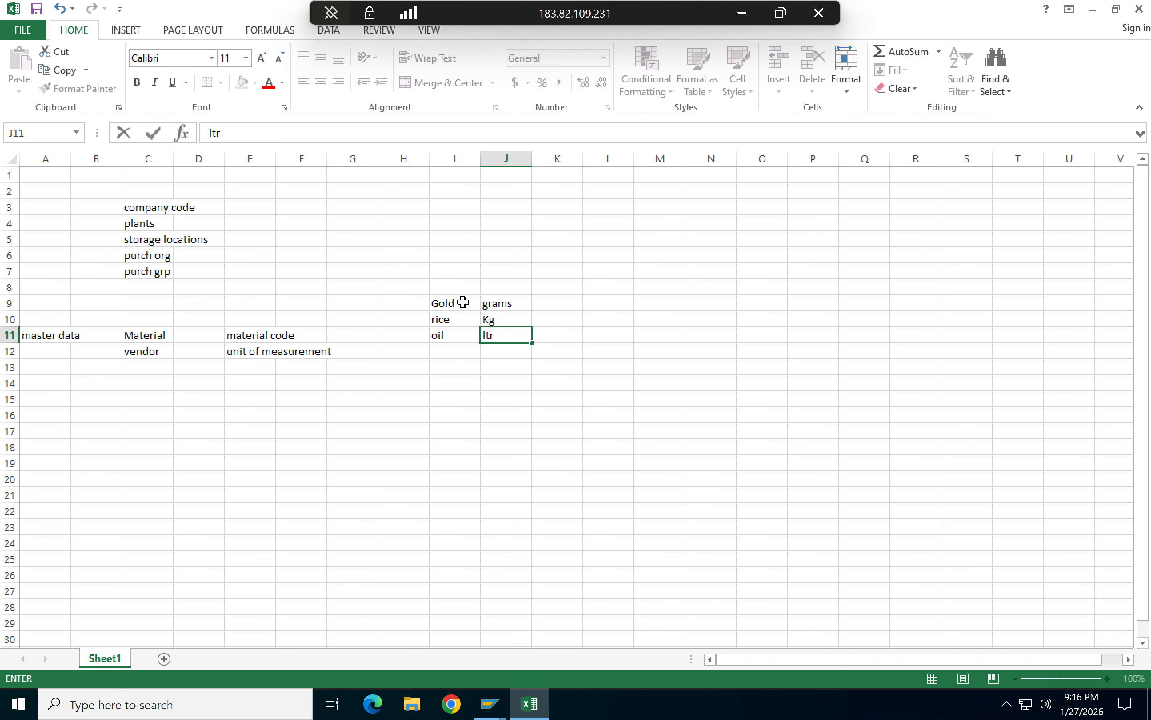
key(Return)
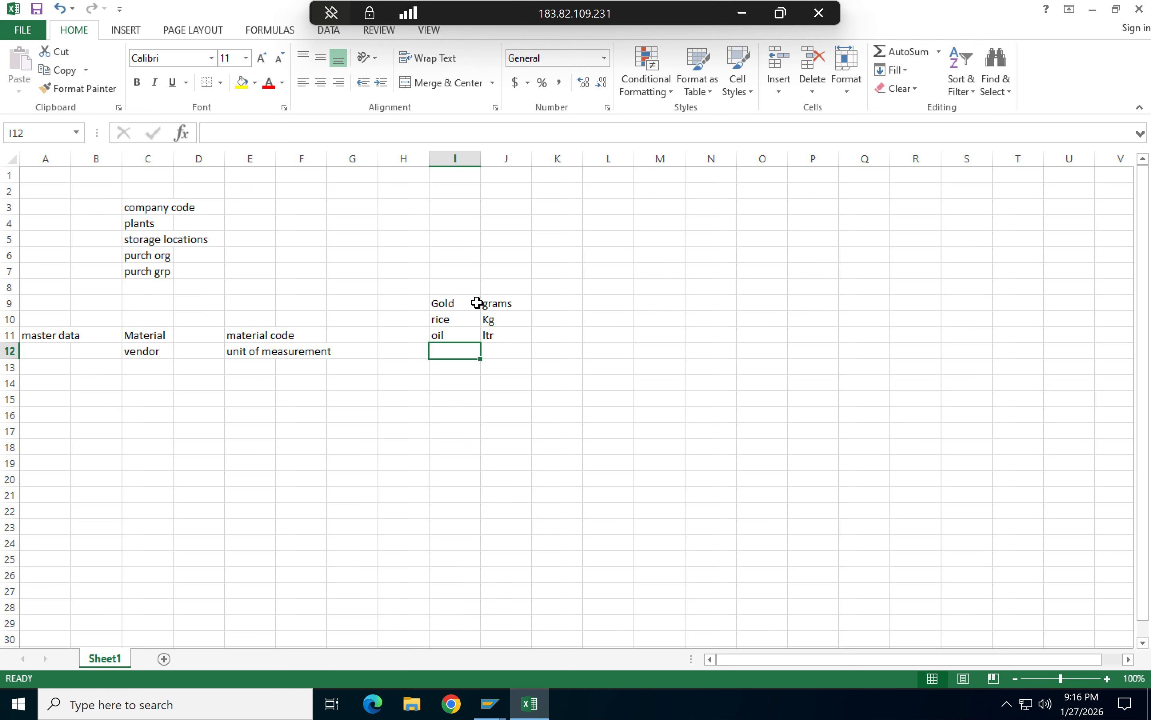
- Enter "lbs" in cell K10 as an alternative unit for rice
click(502, 320)
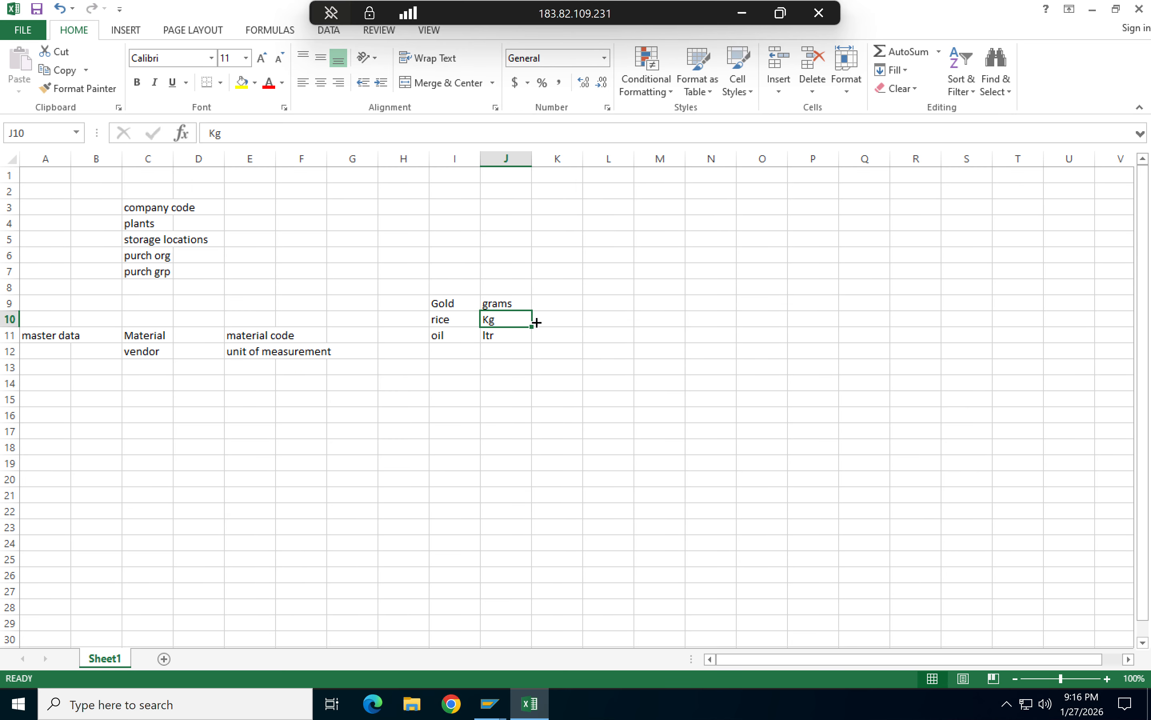
click(562, 321)
text(lbs)
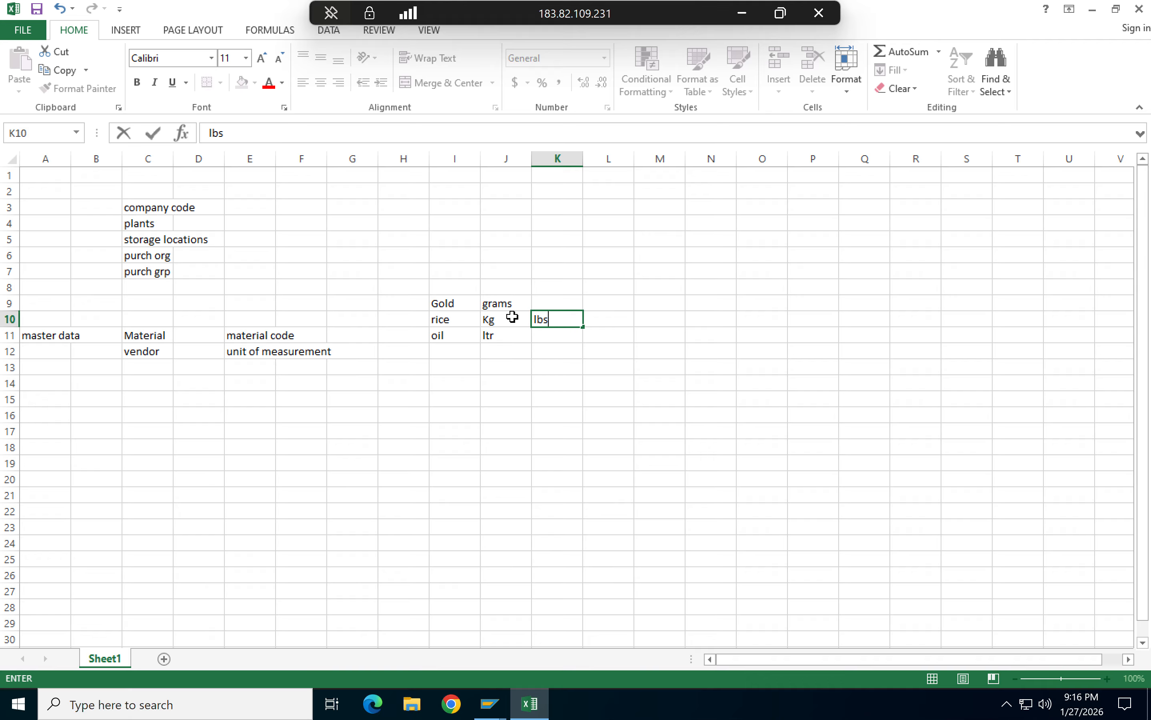
drag(486, 298, 563, 350)
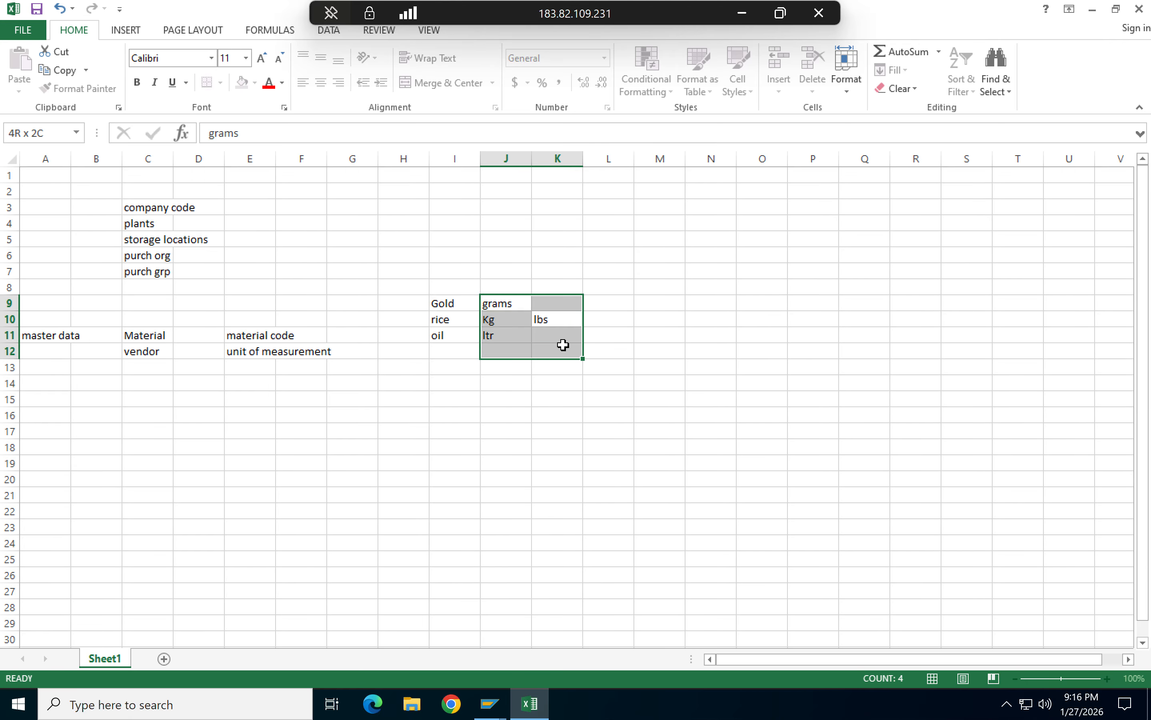
click(243, 351)
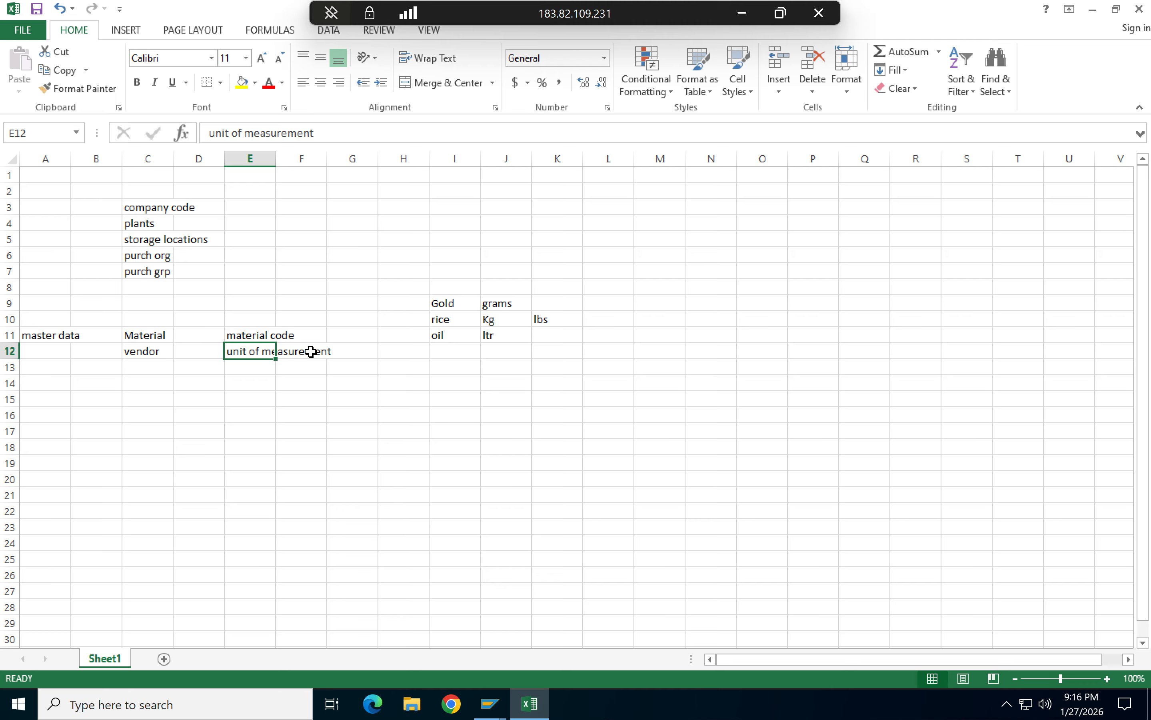
click(247, 368)
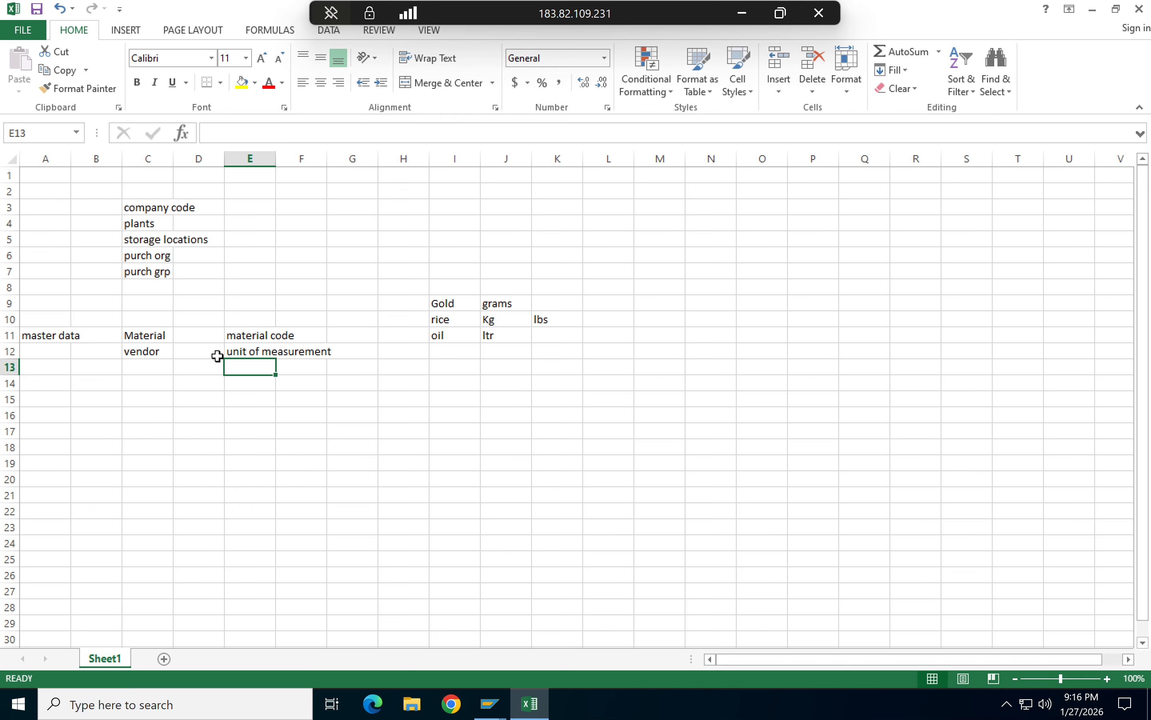
click(251, 350)
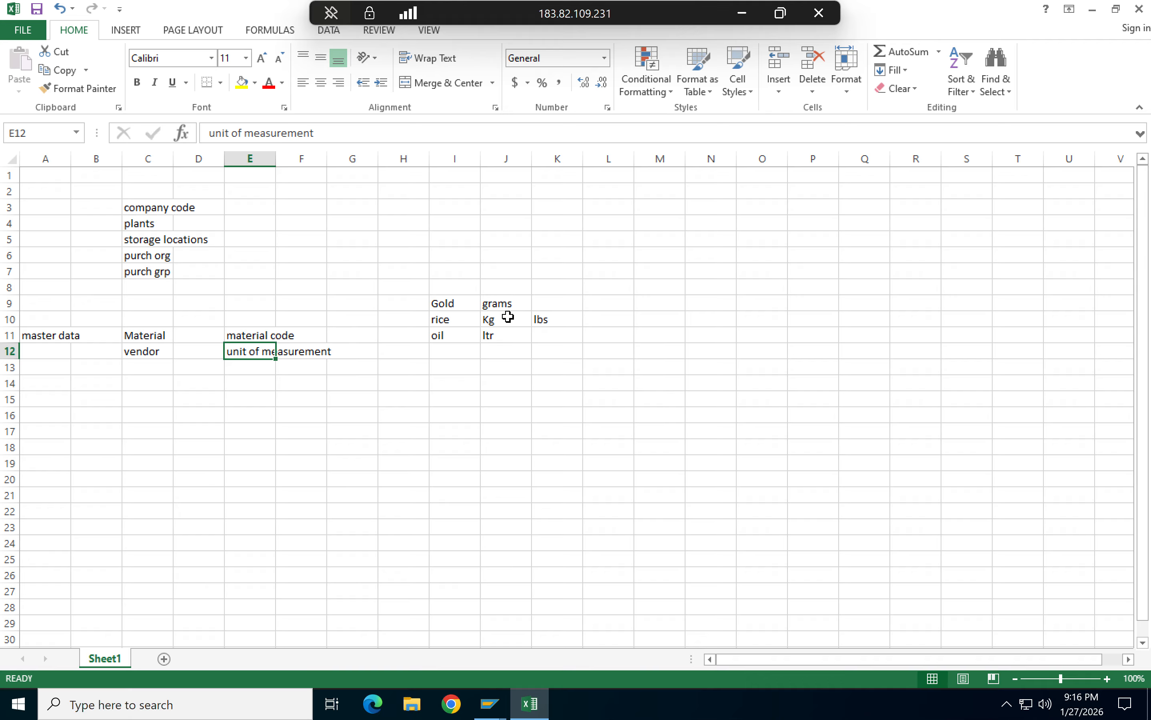
click(508, 317)
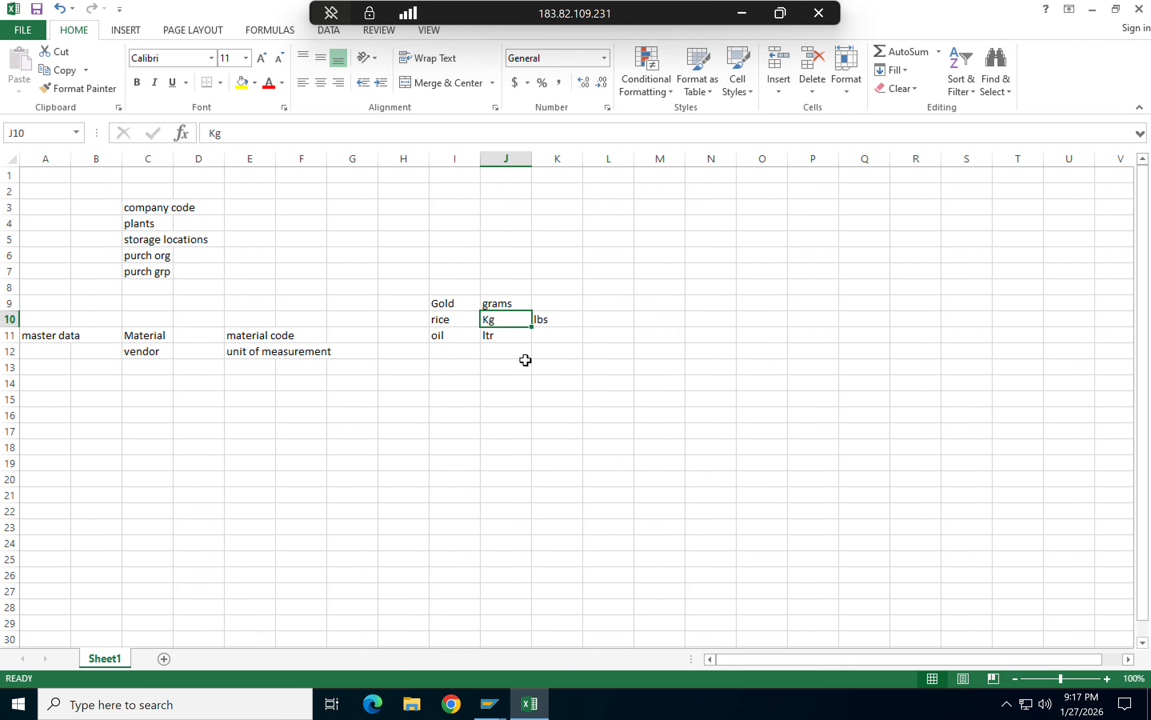
click(251, 349)
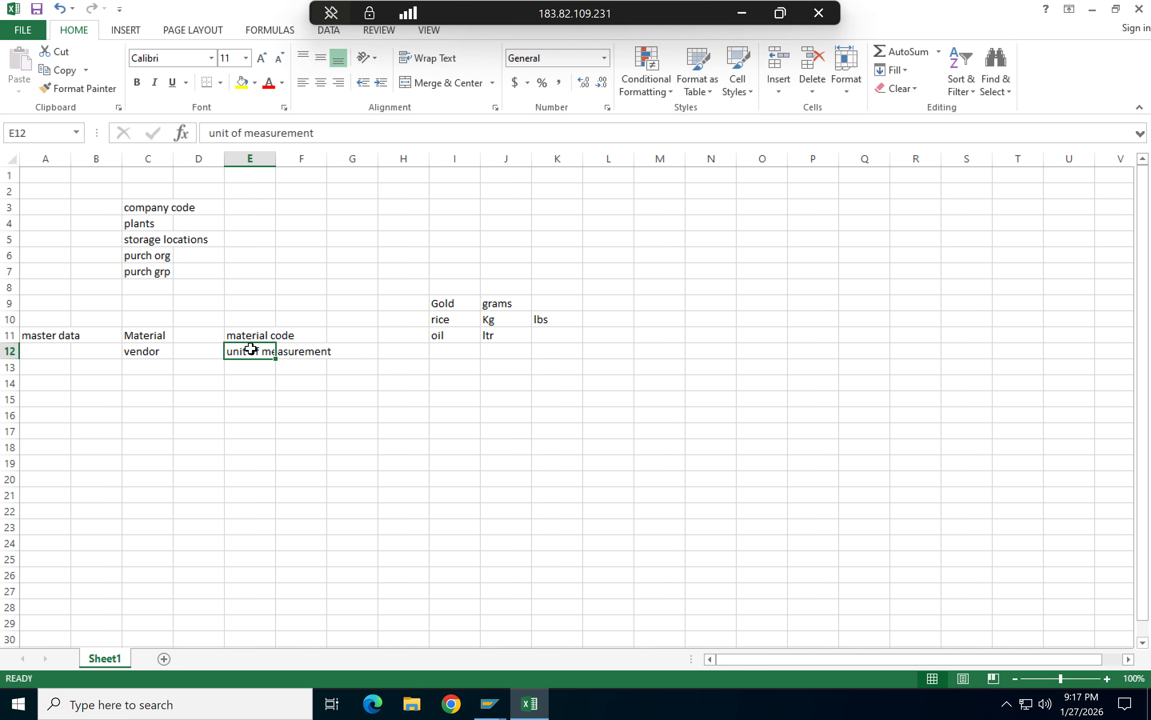
click(250, 334)
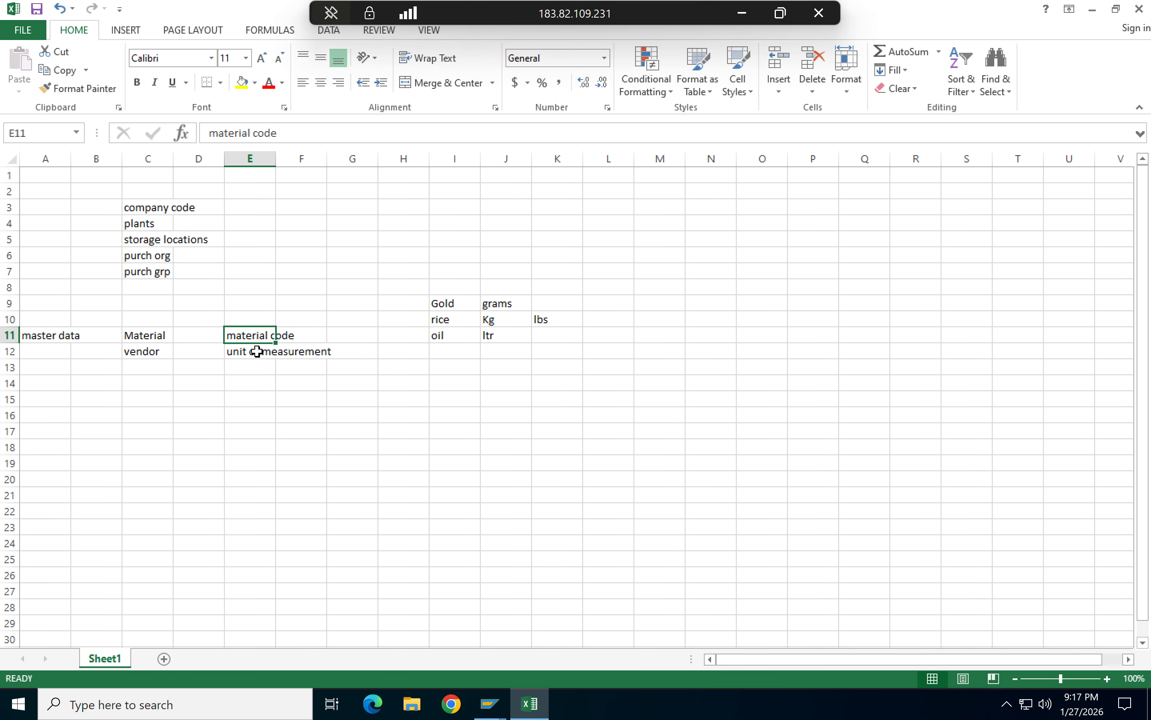
click(257, 352)
- Enter "purch grp" in cell E13, below the unit of measurement entry
click(257, 370)
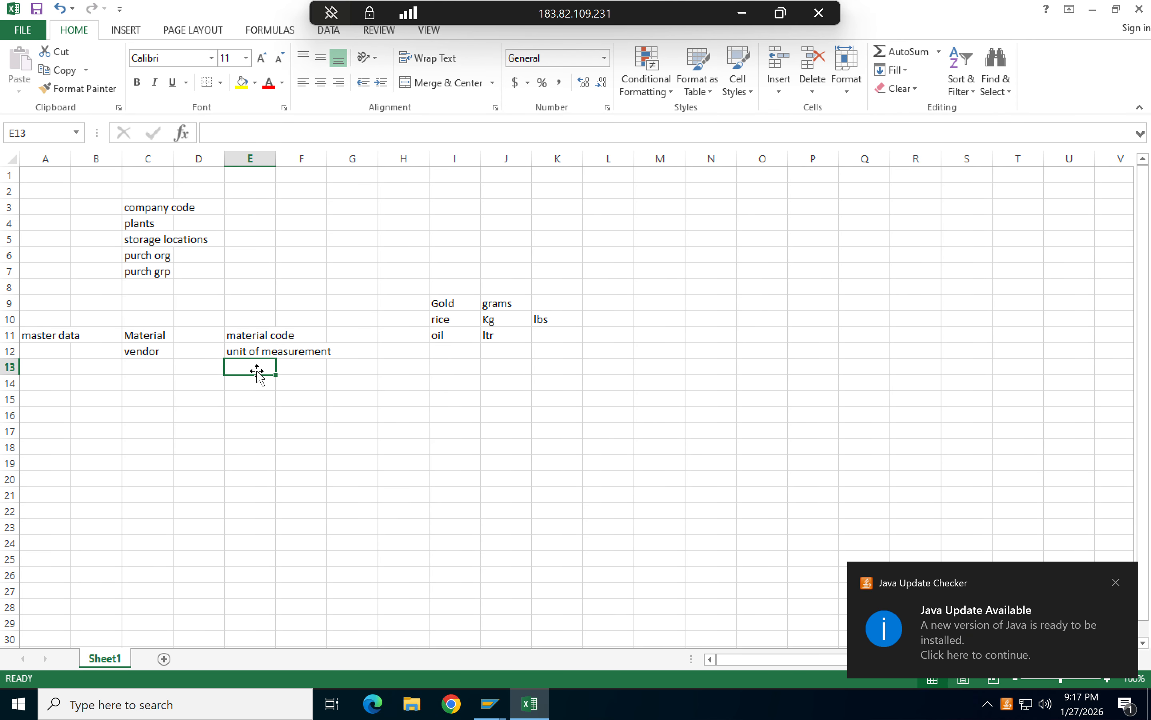
text(pu)
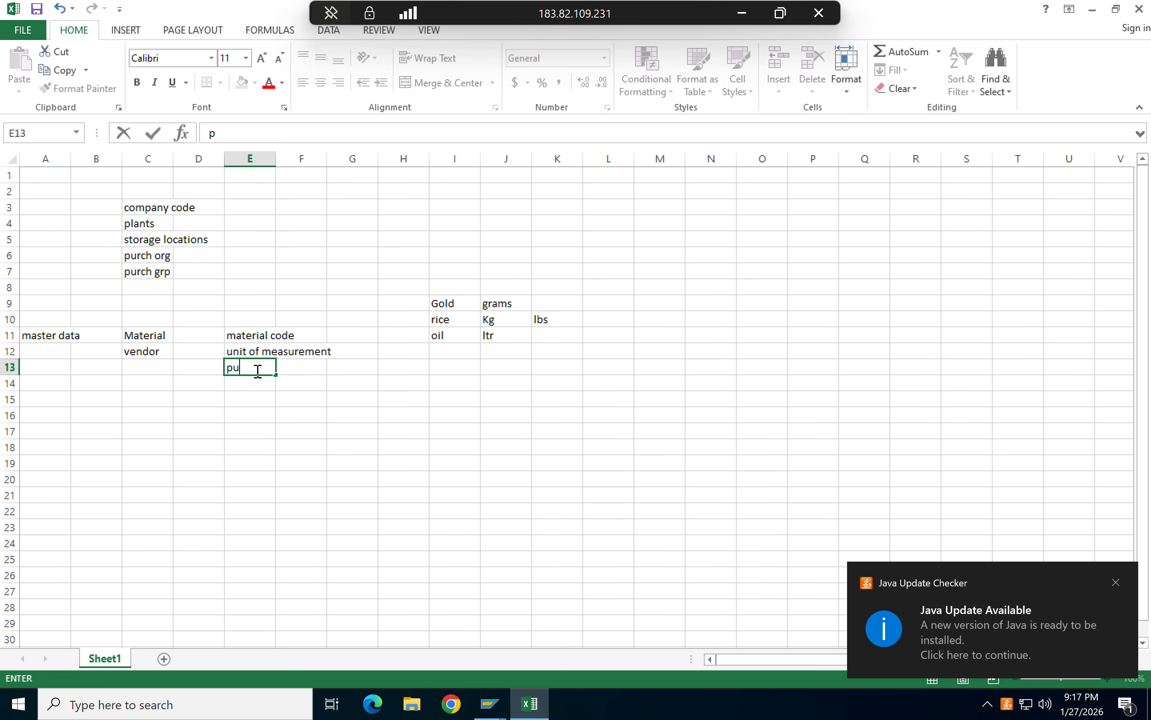
text(rch)
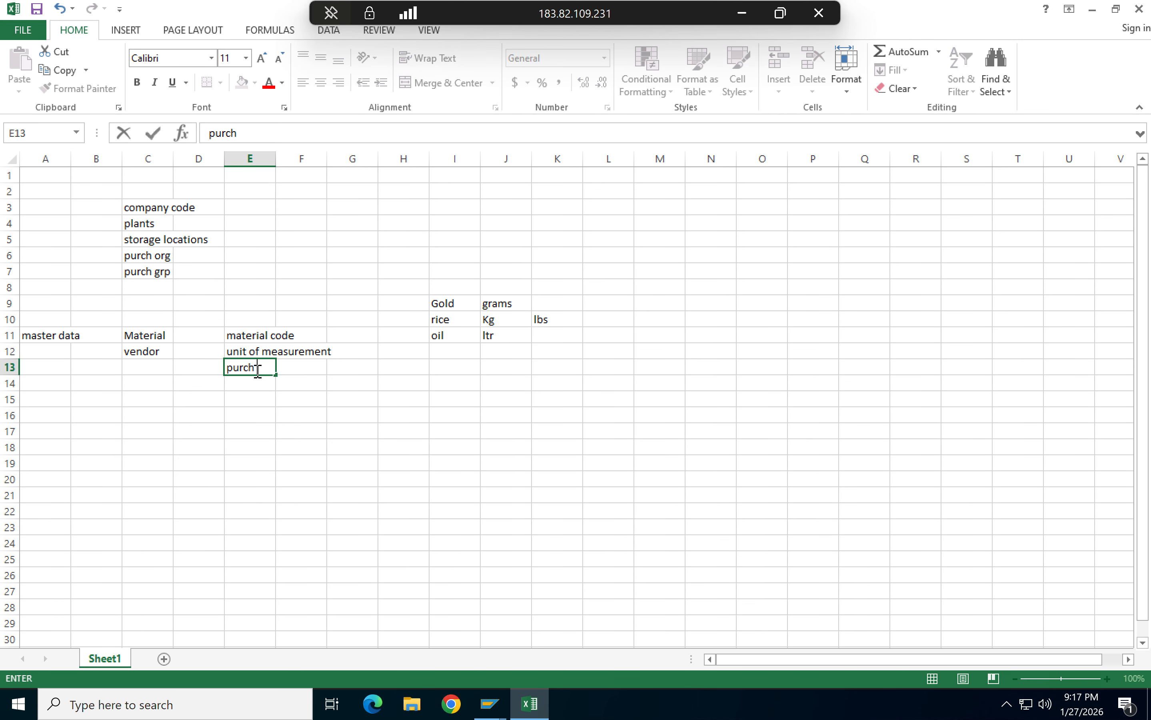
text( grp)
key(Return)
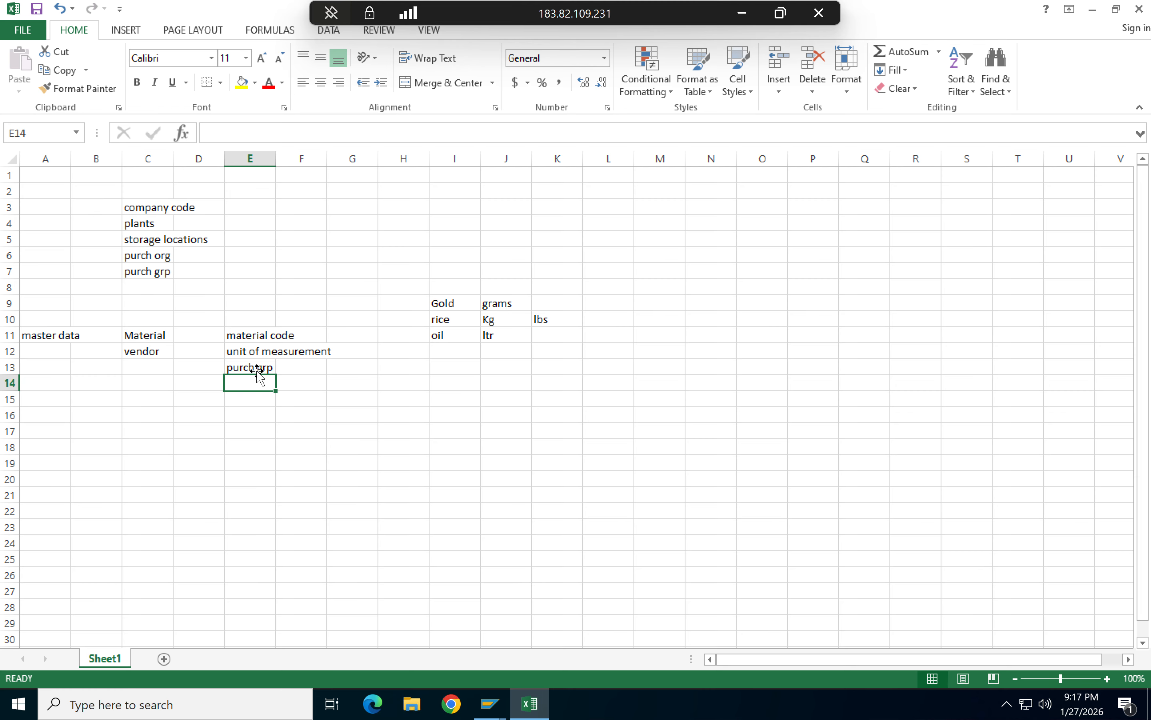
- Enter "mrp run" in cell E14, below the purchasing group entry
key(F2)
text(mrp)
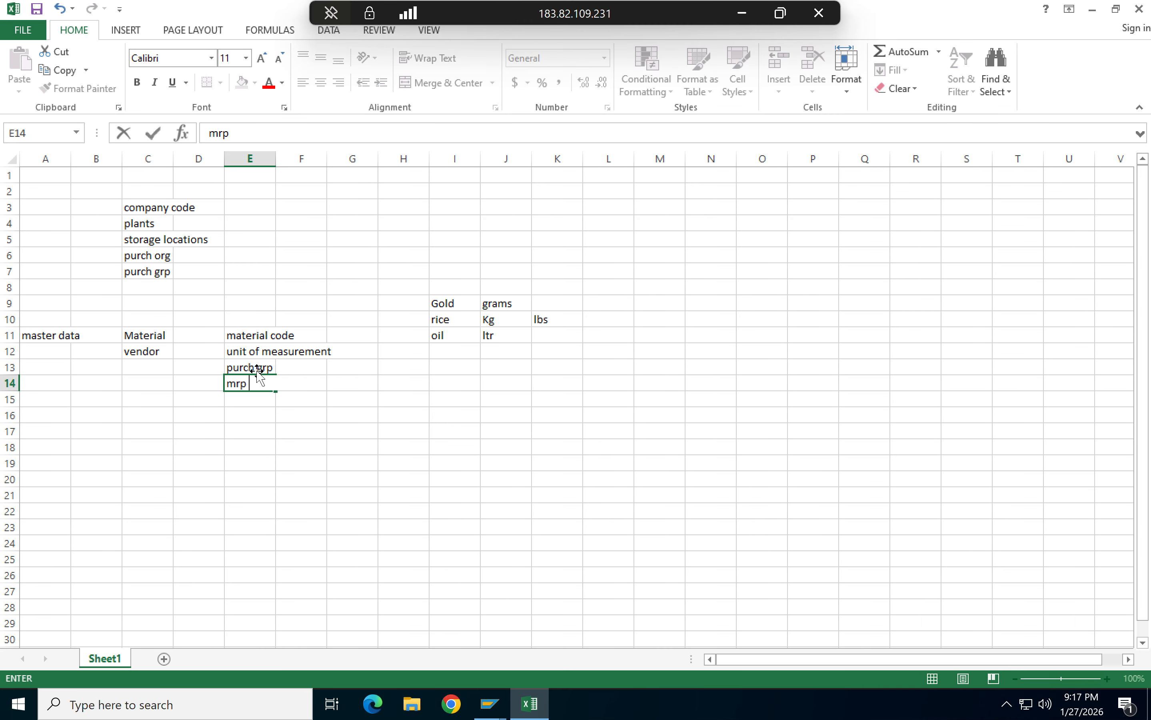
text( run)
key(Return)
- Change the text in cell E14 to "mrp type"
double_click(265, 384)
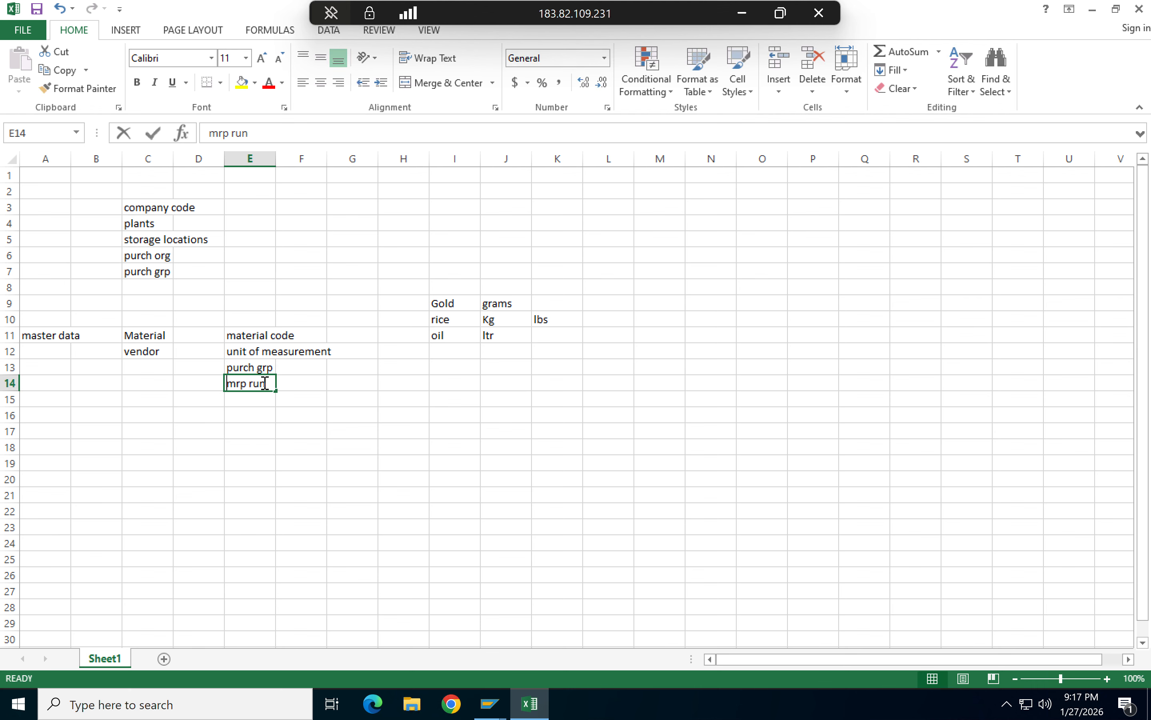
key(BackSpace)
key(BackSpace)
key(BackSpace)
key(BackSpace)
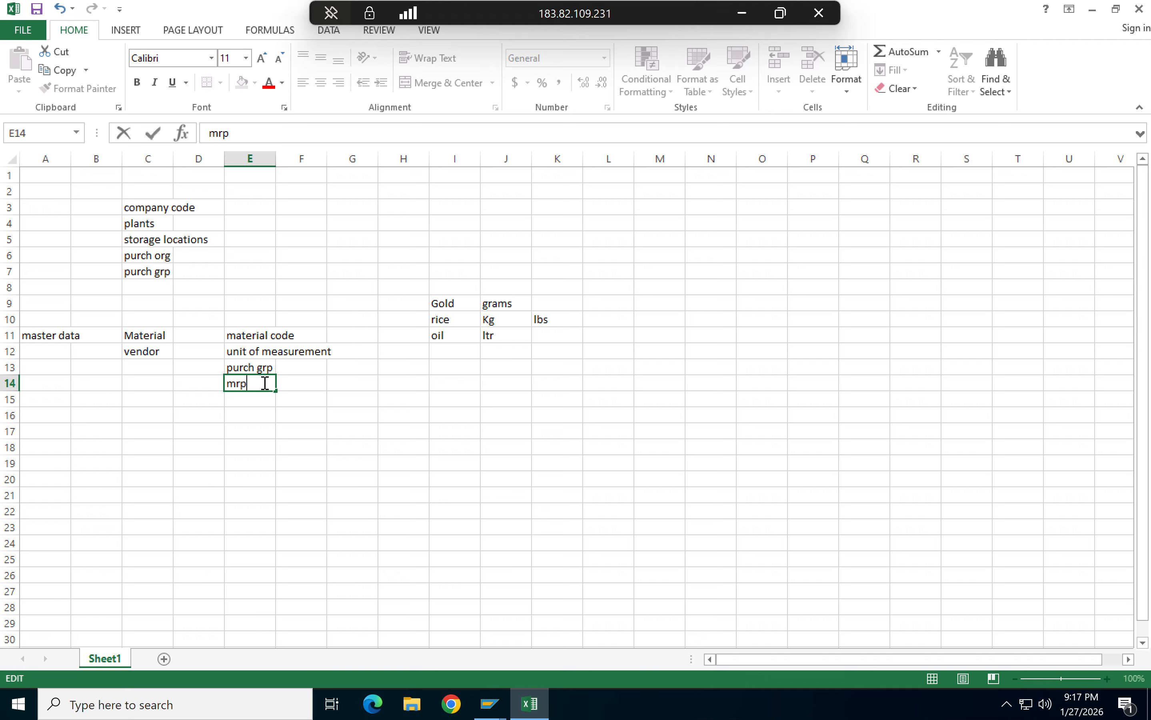
text(type)
key(Return)
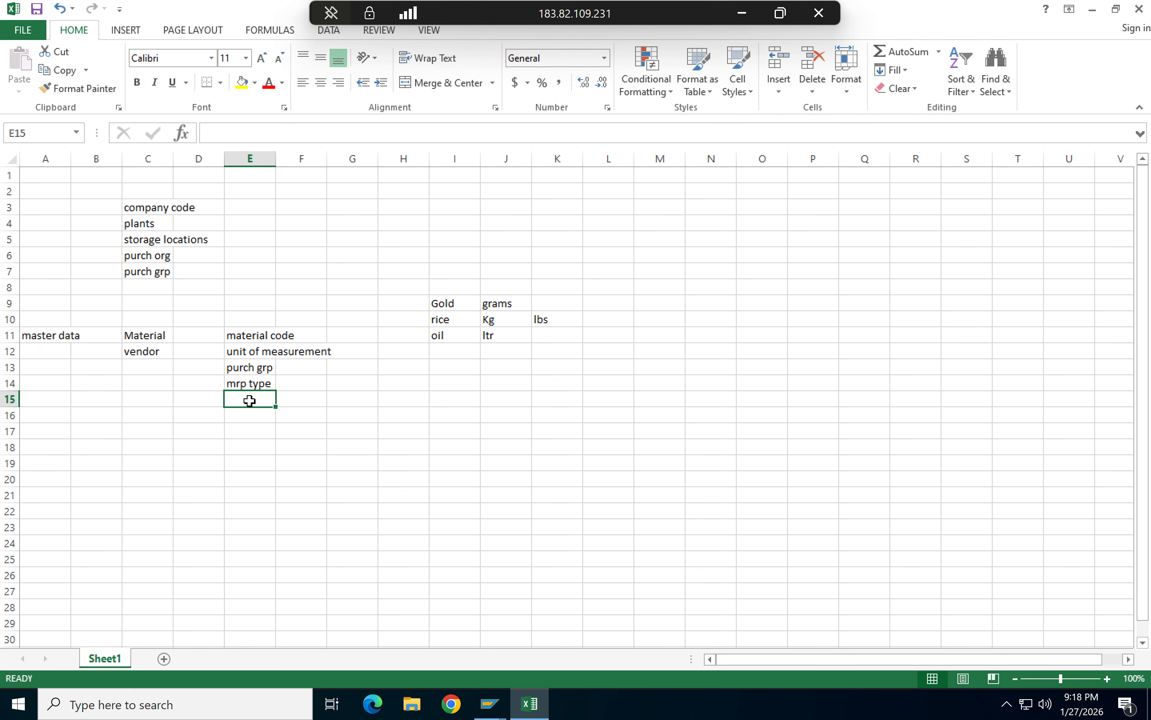
- Start the list of vendor master fields by entering "vendor code" in cell E18
click(140, 350)
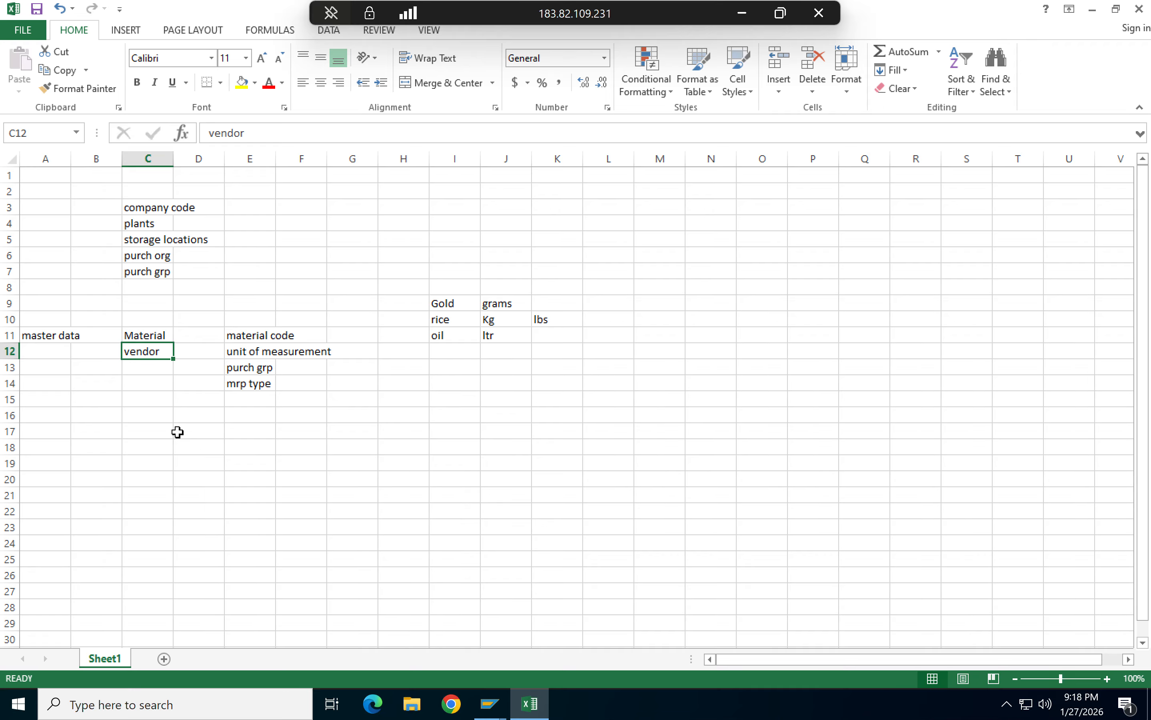
click(244, 447)
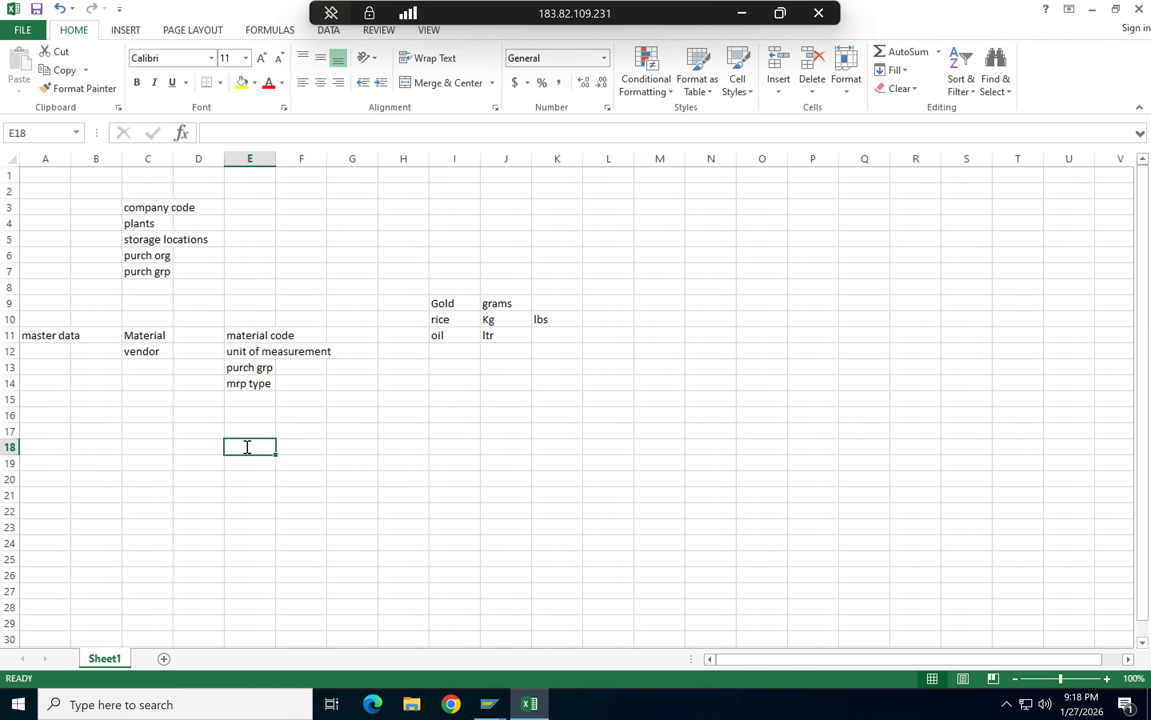
text(vn)
key(BackSpace)
text(endor)
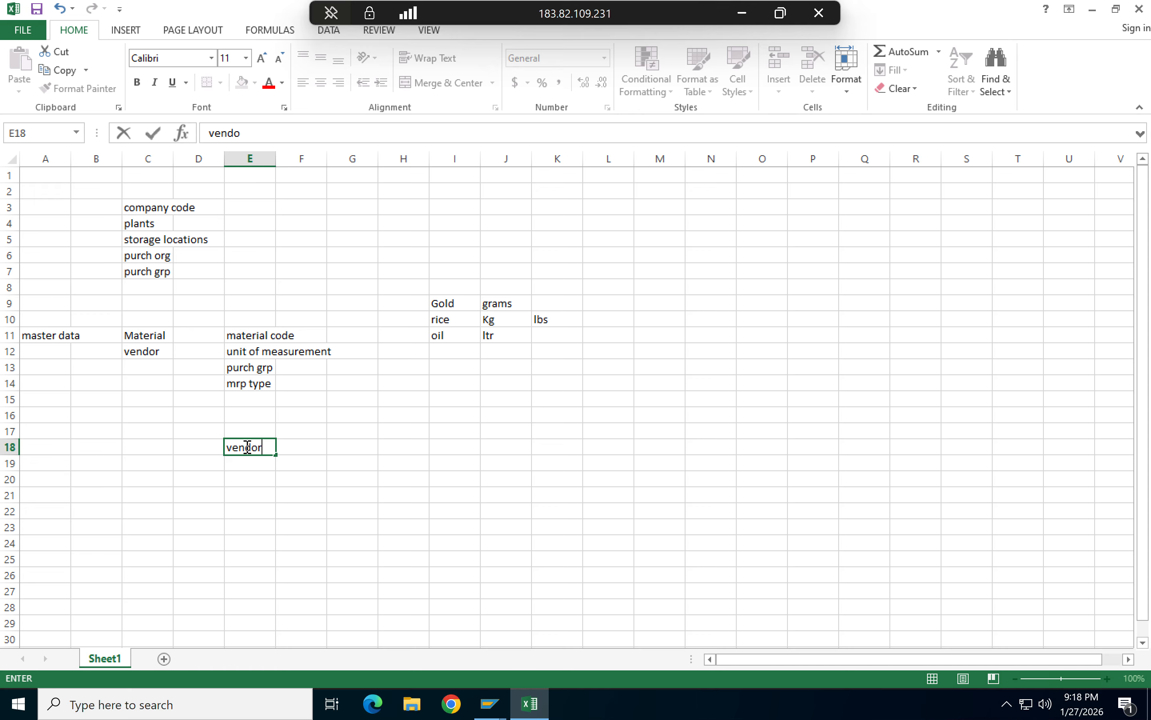
text( code)
key(ctrl+Return)
key(Return)
- Enter "name / description" in cell E19 and "purch org" in cell E20 of the vendor list
key(F2)
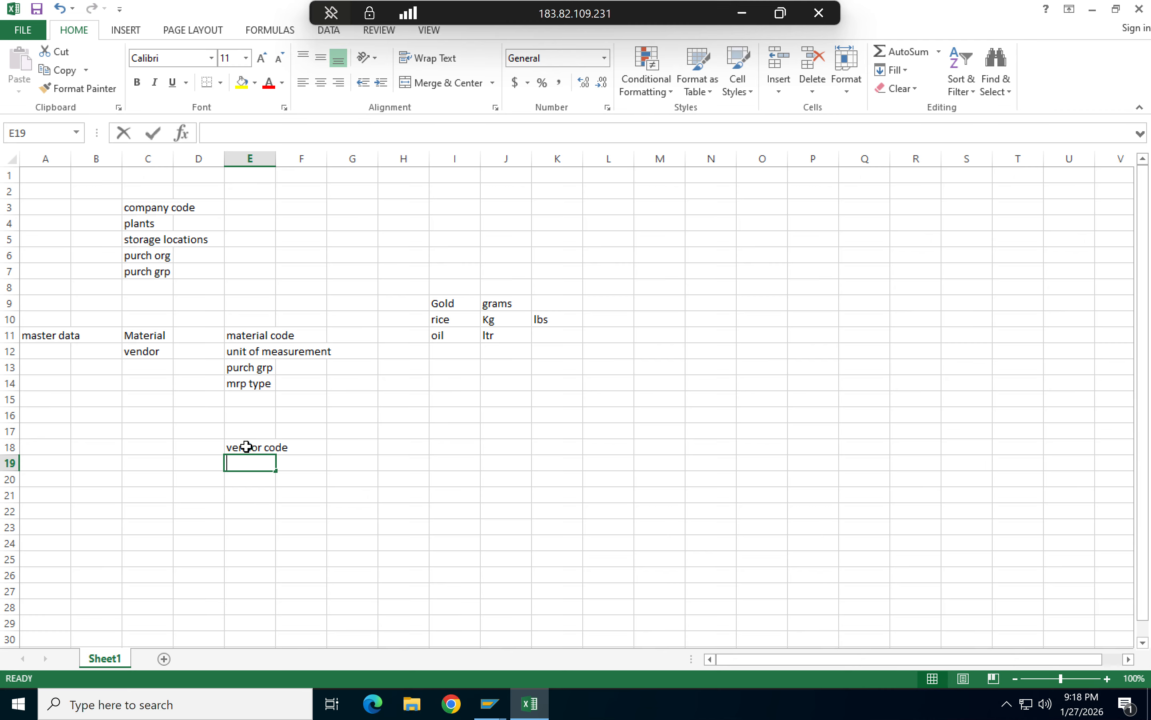
text(name /)
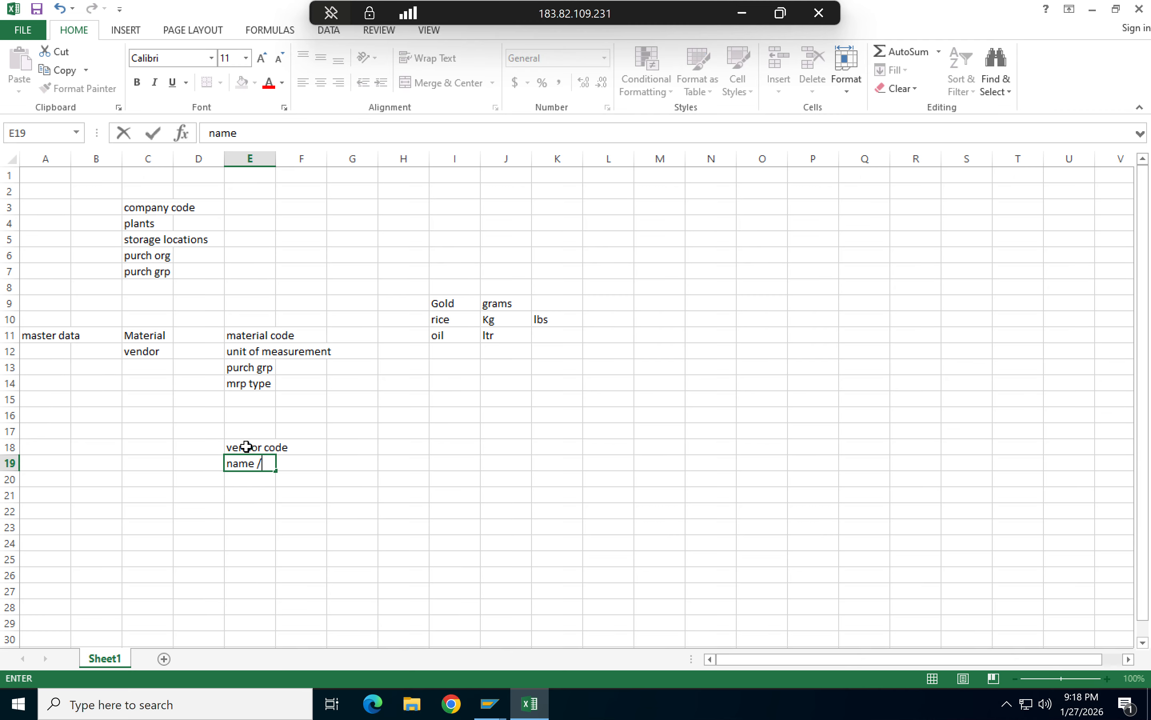
text( description)
key(Return)
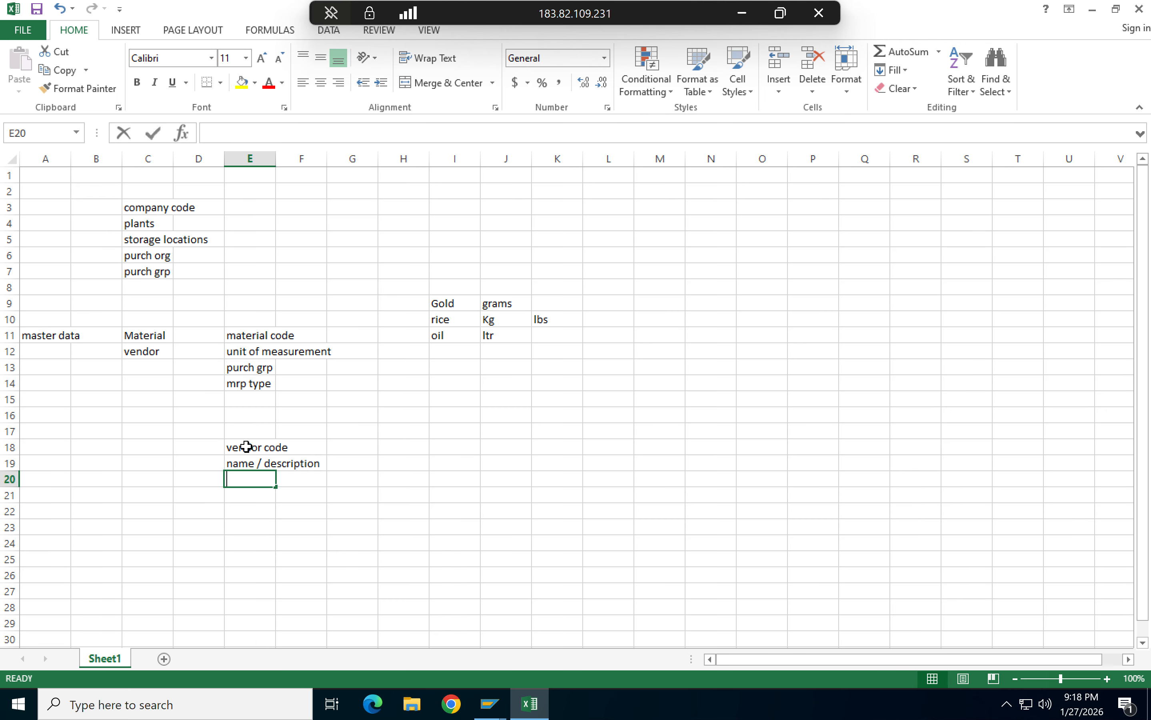
text(purch )
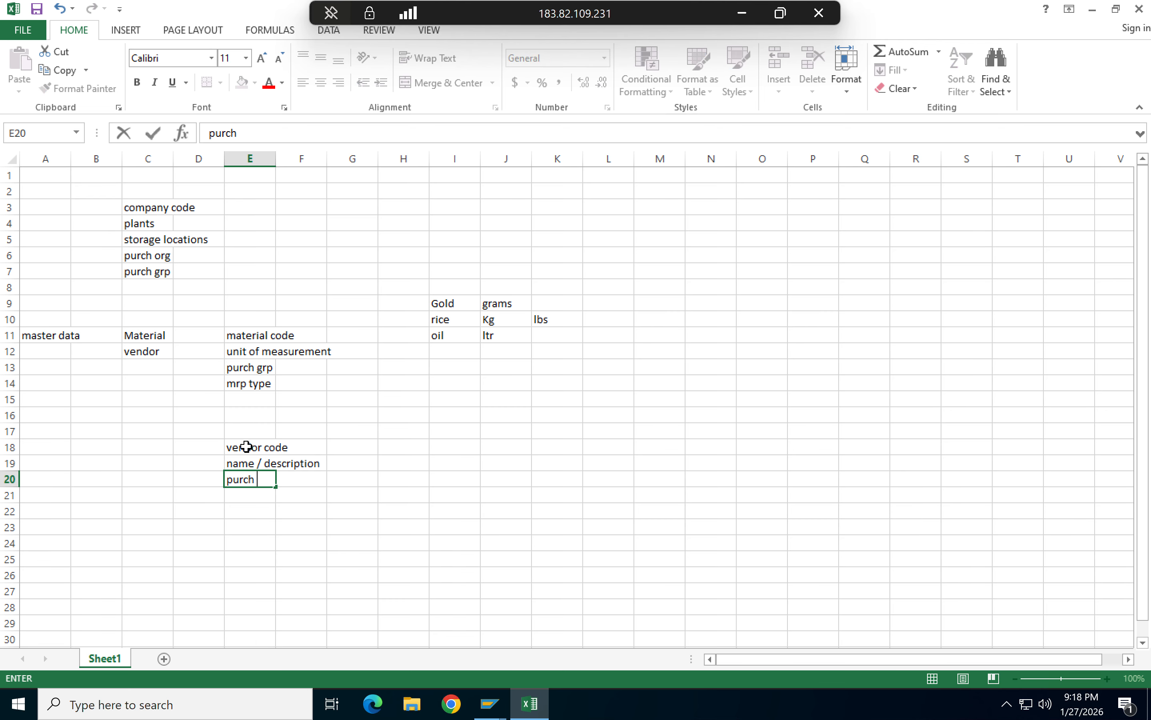
text(org)
key(Return)
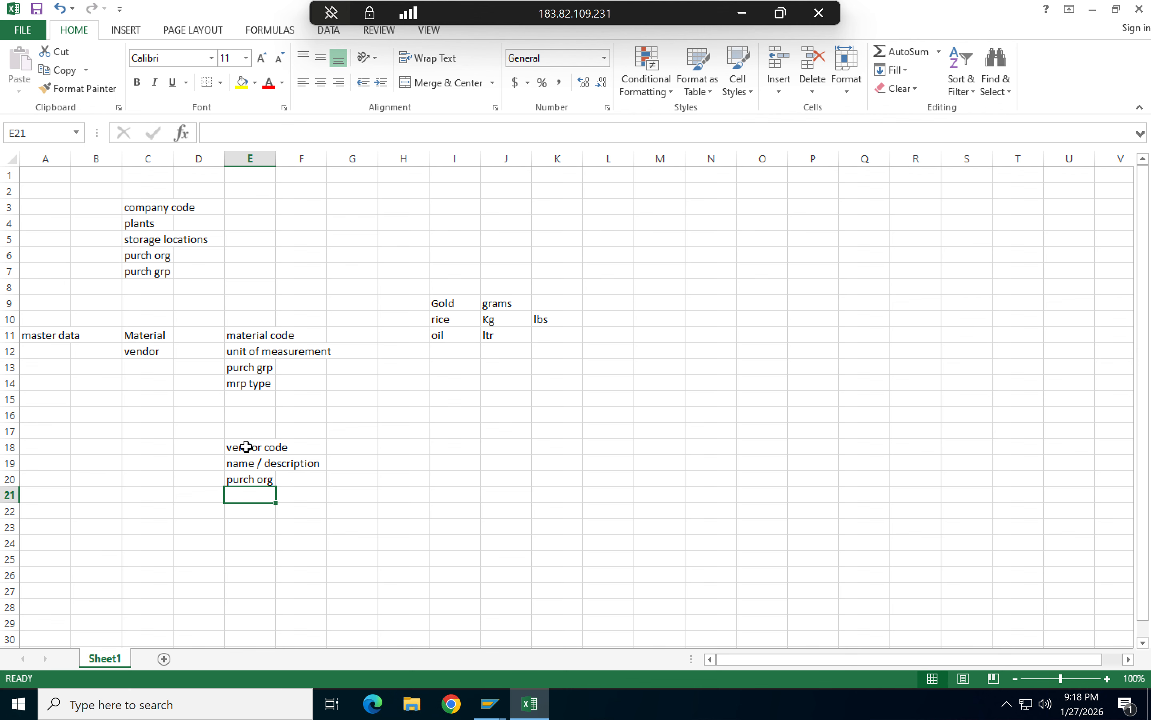
- Add "sub ranges" in cell E21 and "blocked" in cell E22 to the vendor list
text(sb)
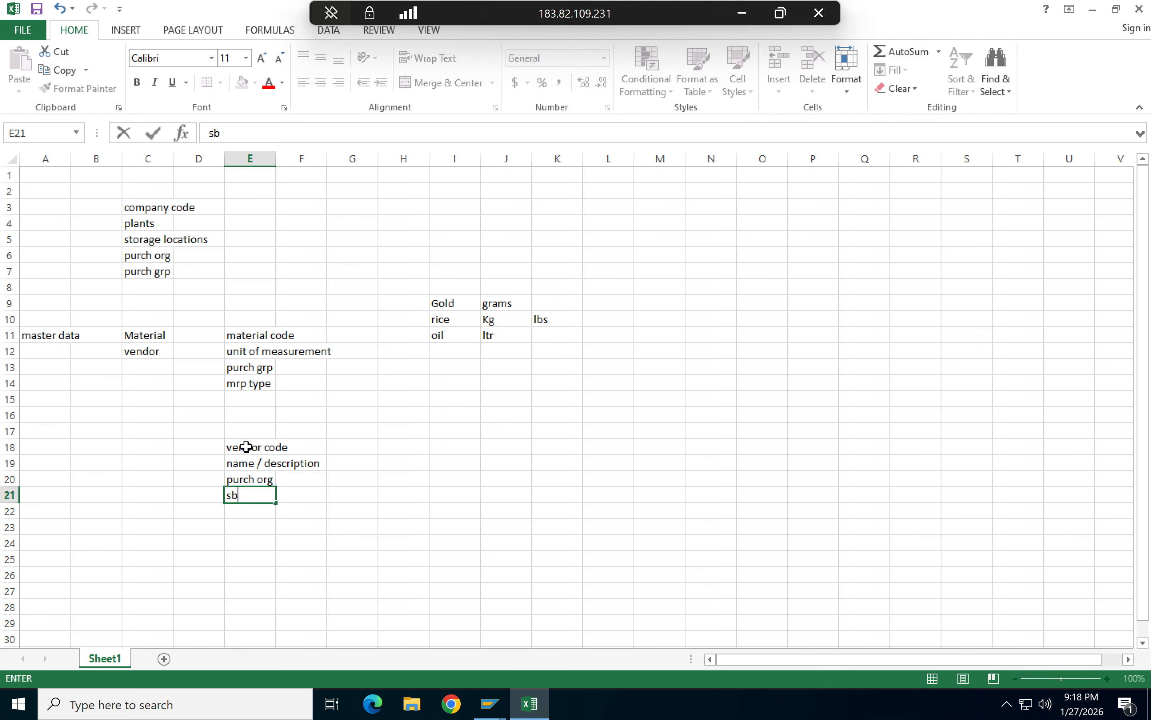
key(BackSpace)
text(ub ranges)
key(Return)
text(blok)
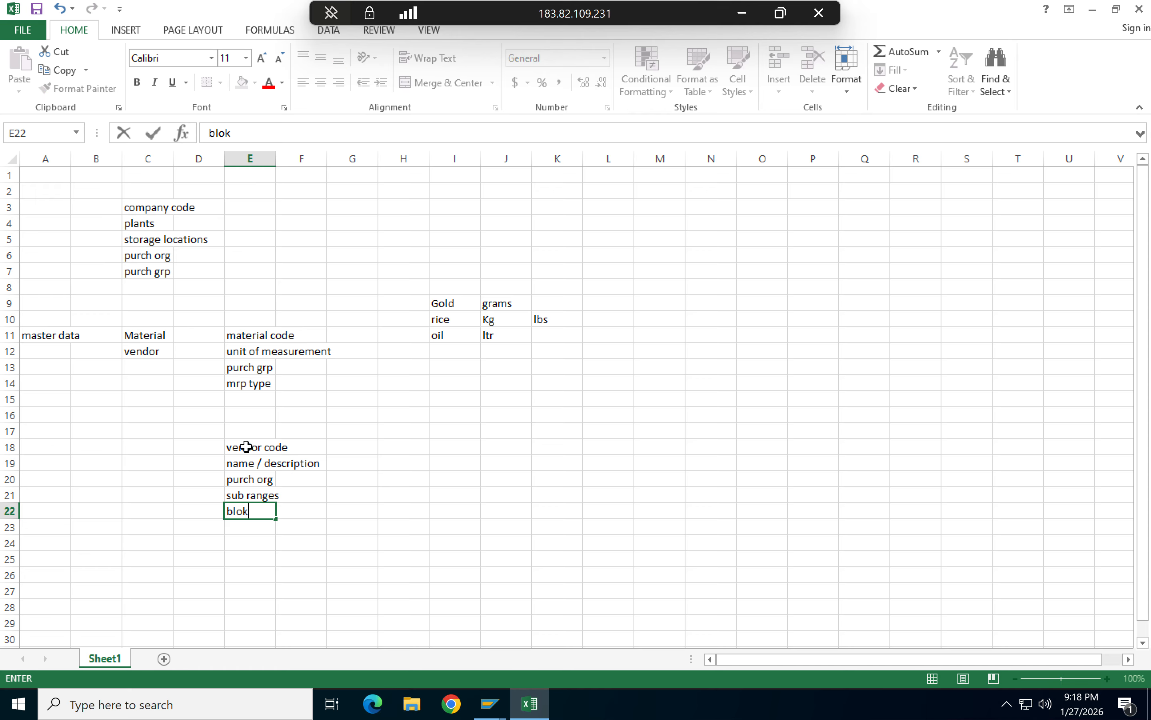
key(BackSpace)
text(cked)
key(Return)
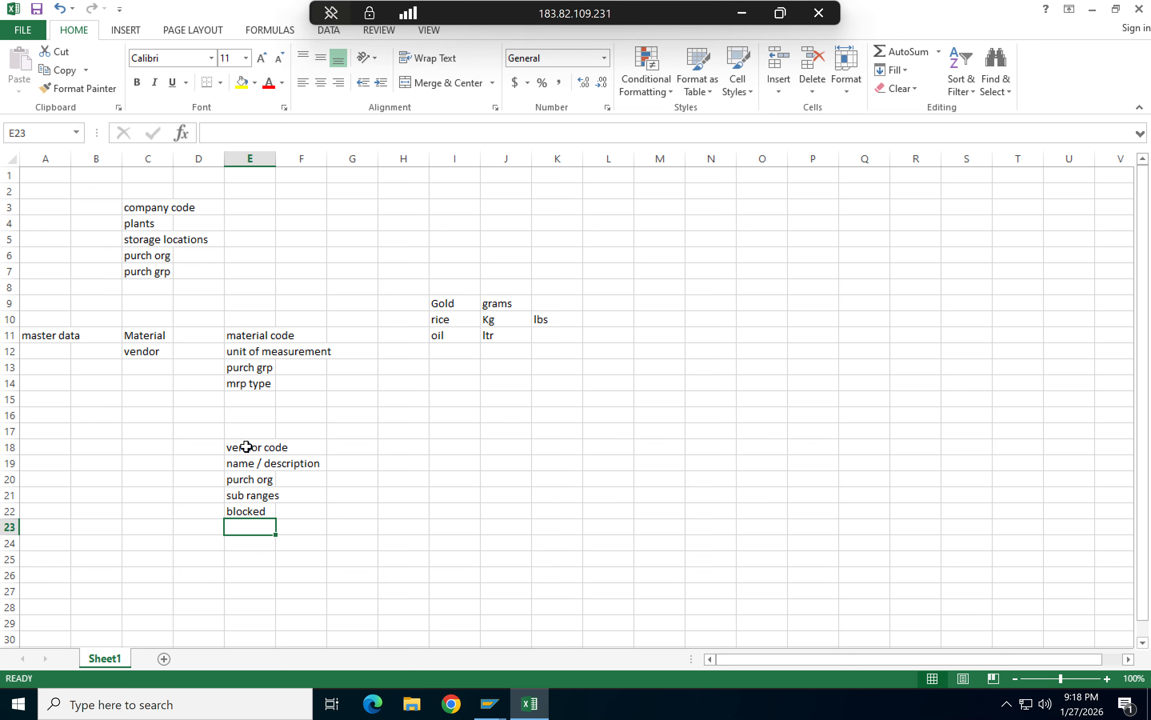
- Add "automatic po" in cell E23 and "purchse + company" in cell E24 to the vendor list
text(autom)
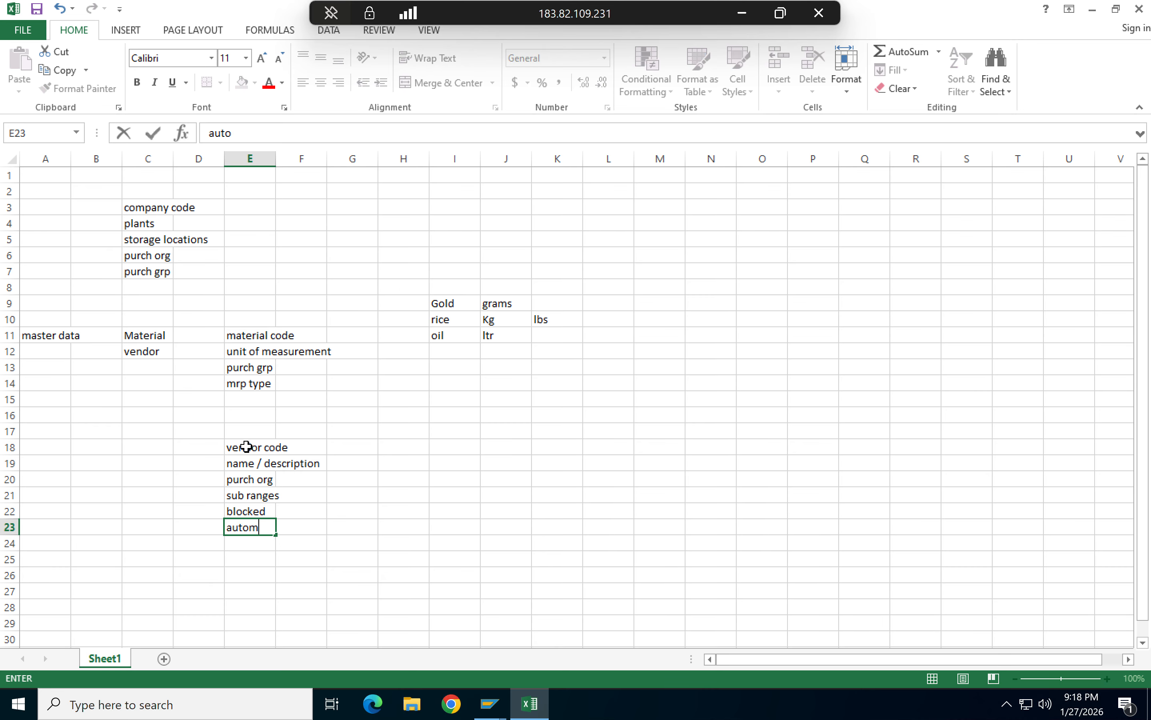
text(atic po)
key(Return)
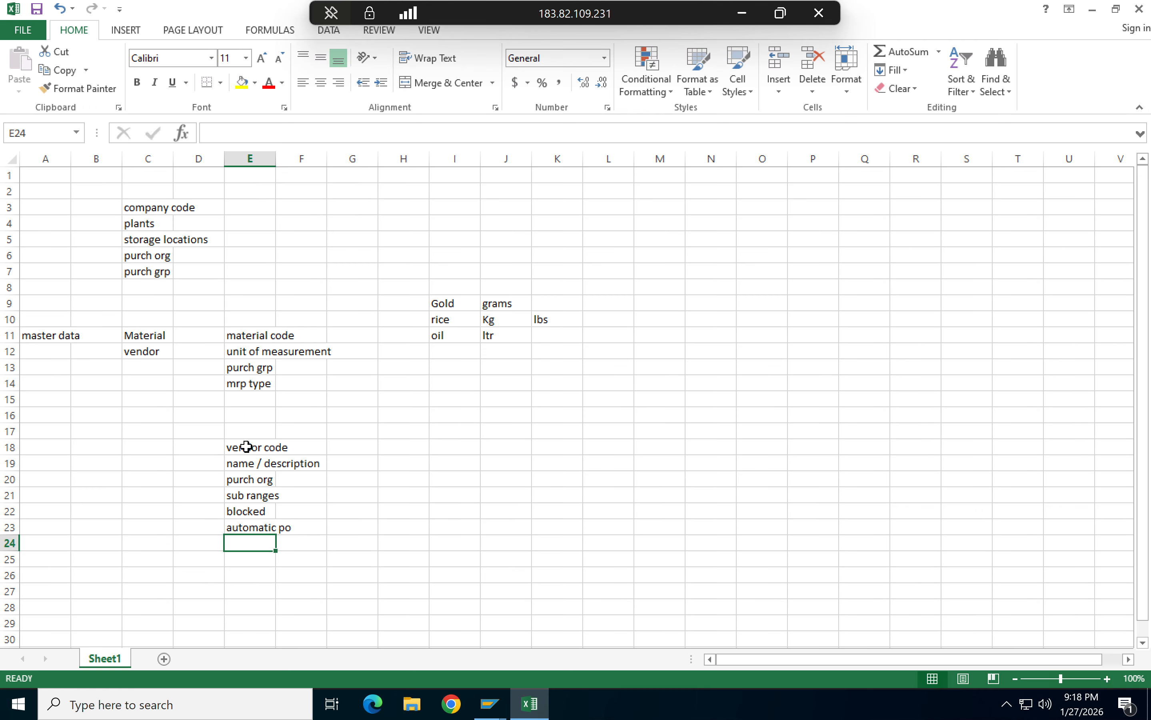
text(purchse)
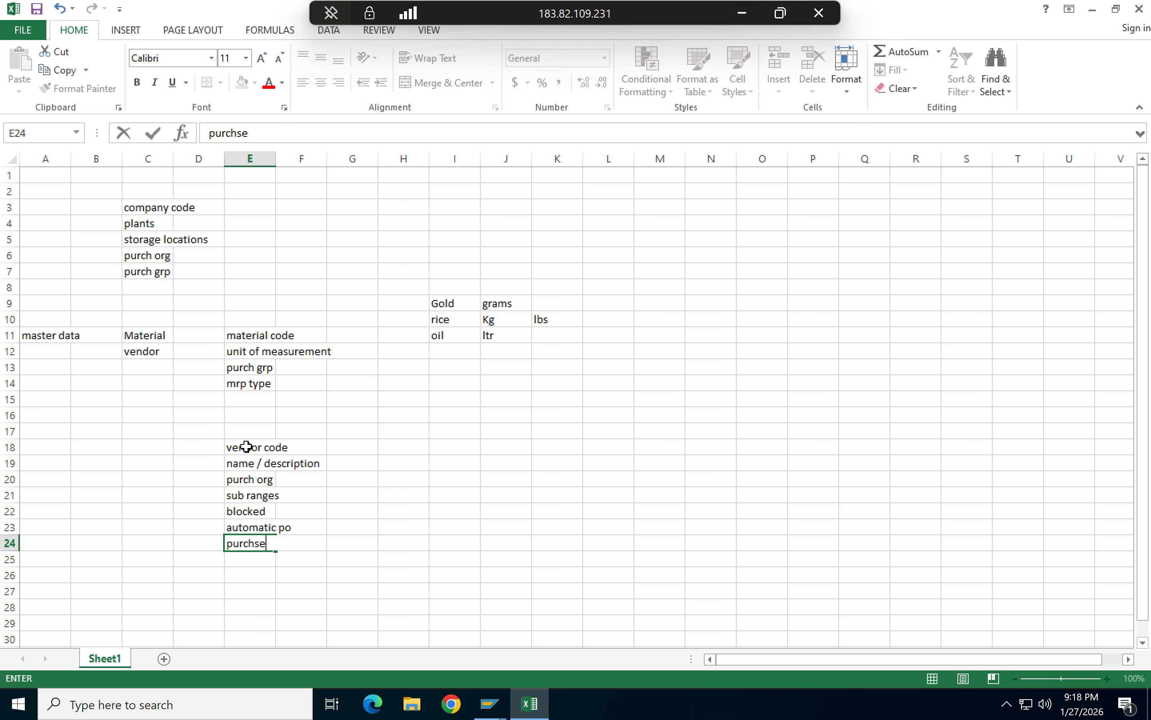
text( + company)
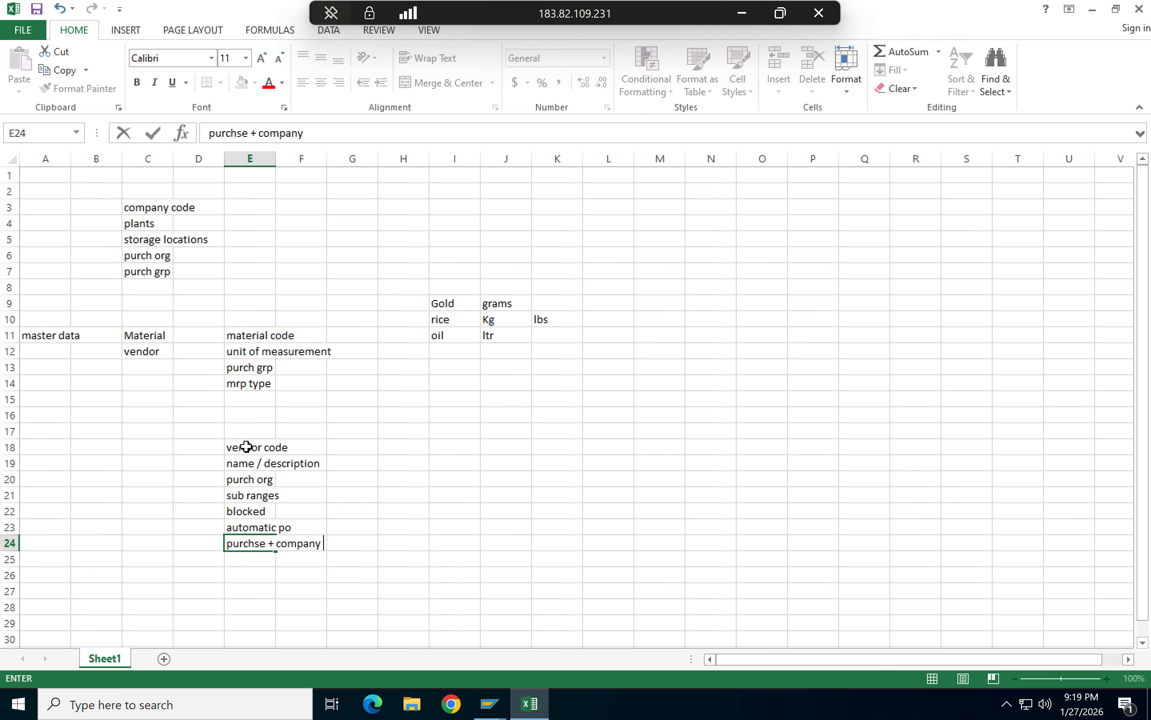
key(Return)
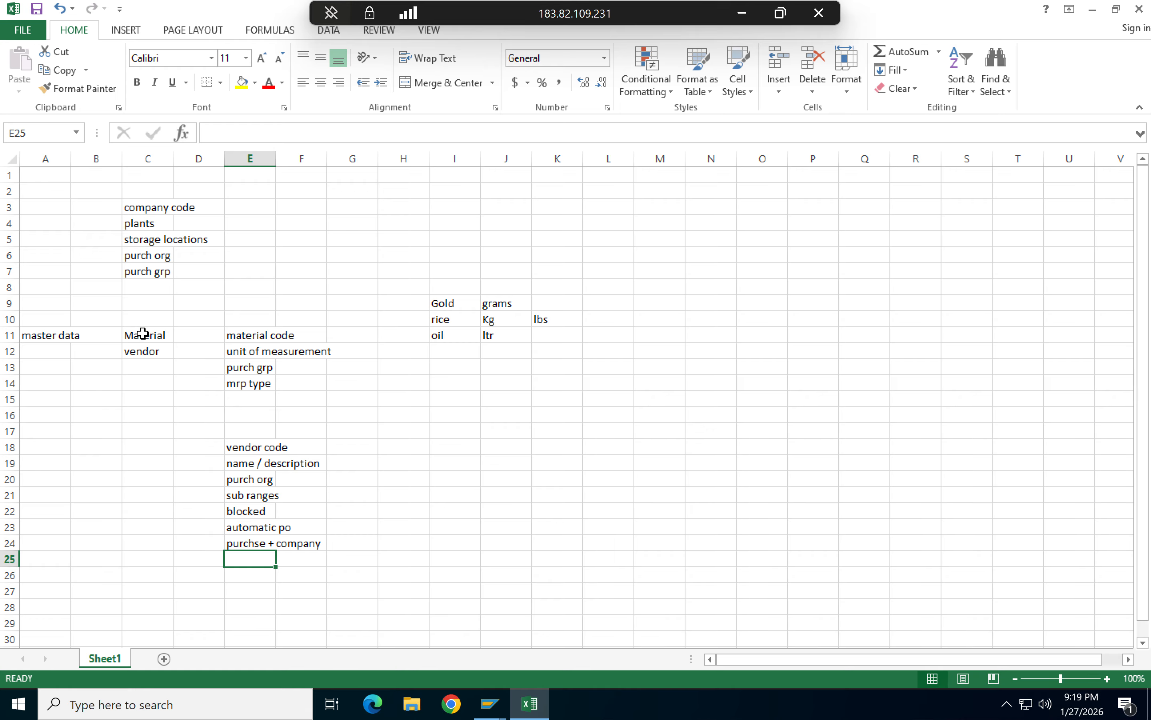
drag(145, 336, 145, 360)
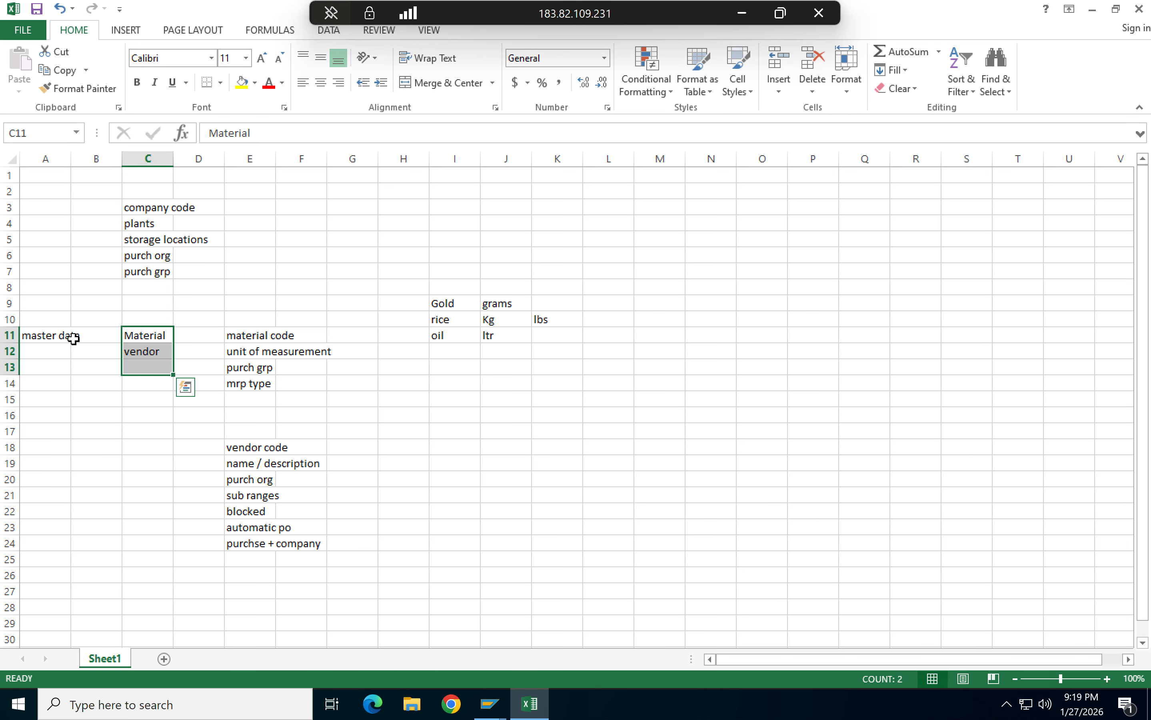
click(62, 335)
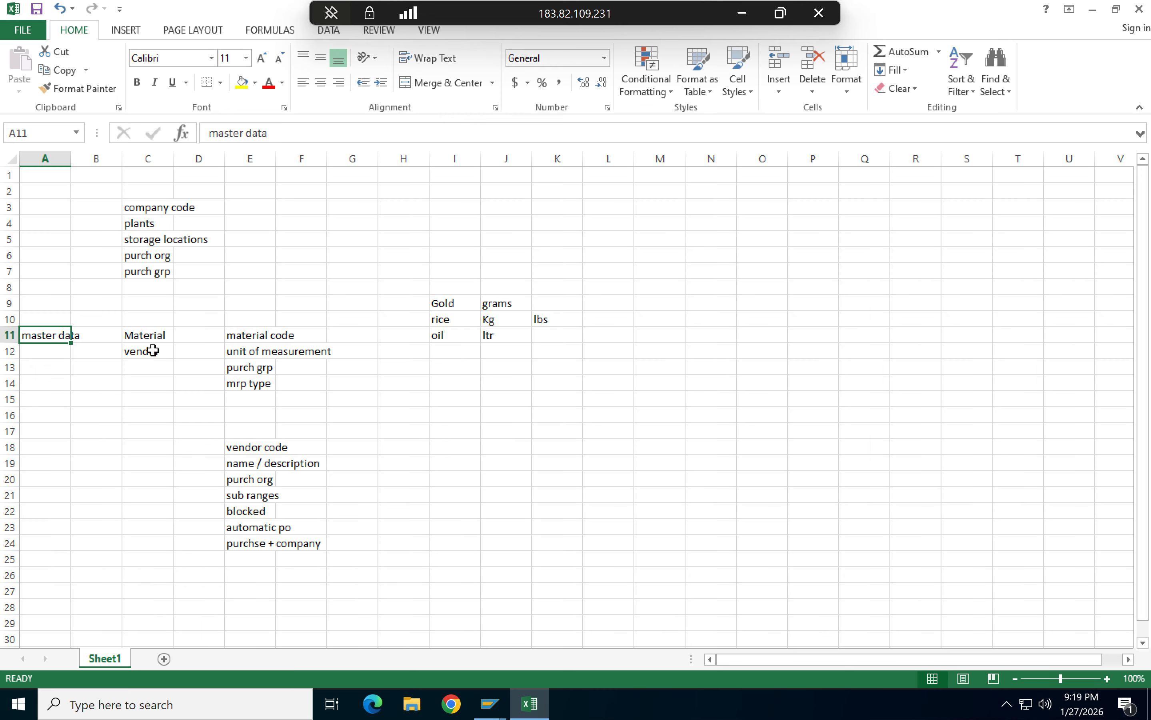
mouse_move(141, 333)
mouse_down()
mouse_move(145, 366)
mouse_move(145, 353)
mouse_up()
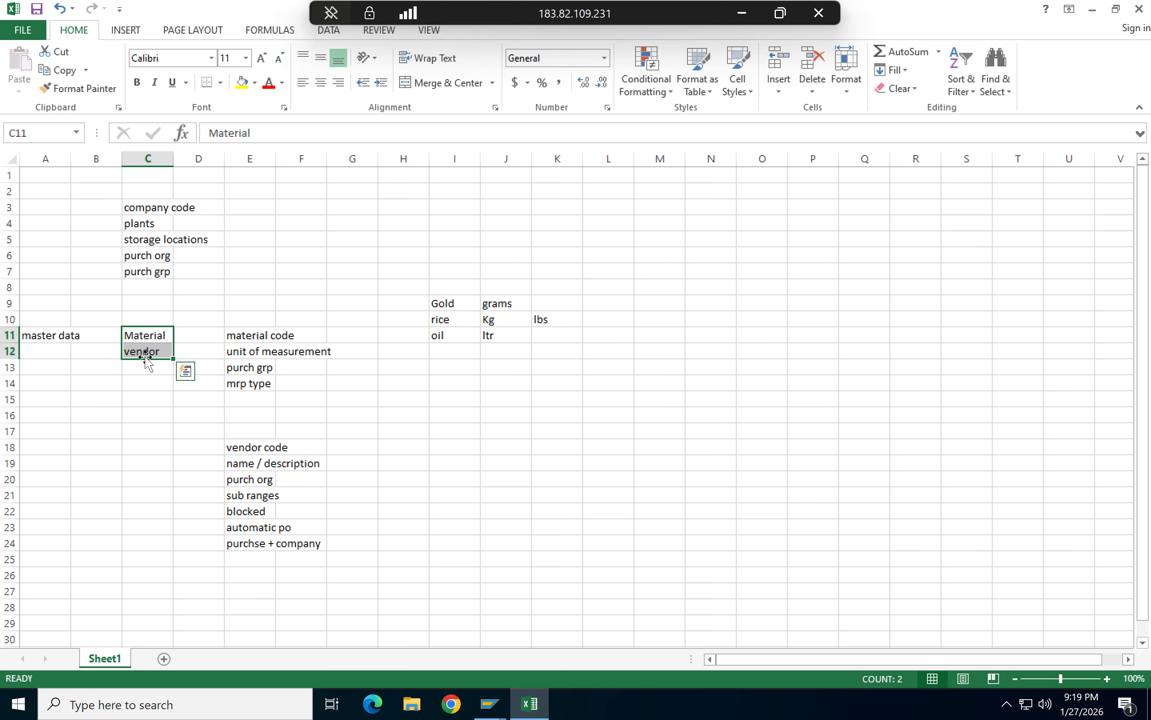
- Enter "info record" in cell C15 as another master data type
click(140, 397)
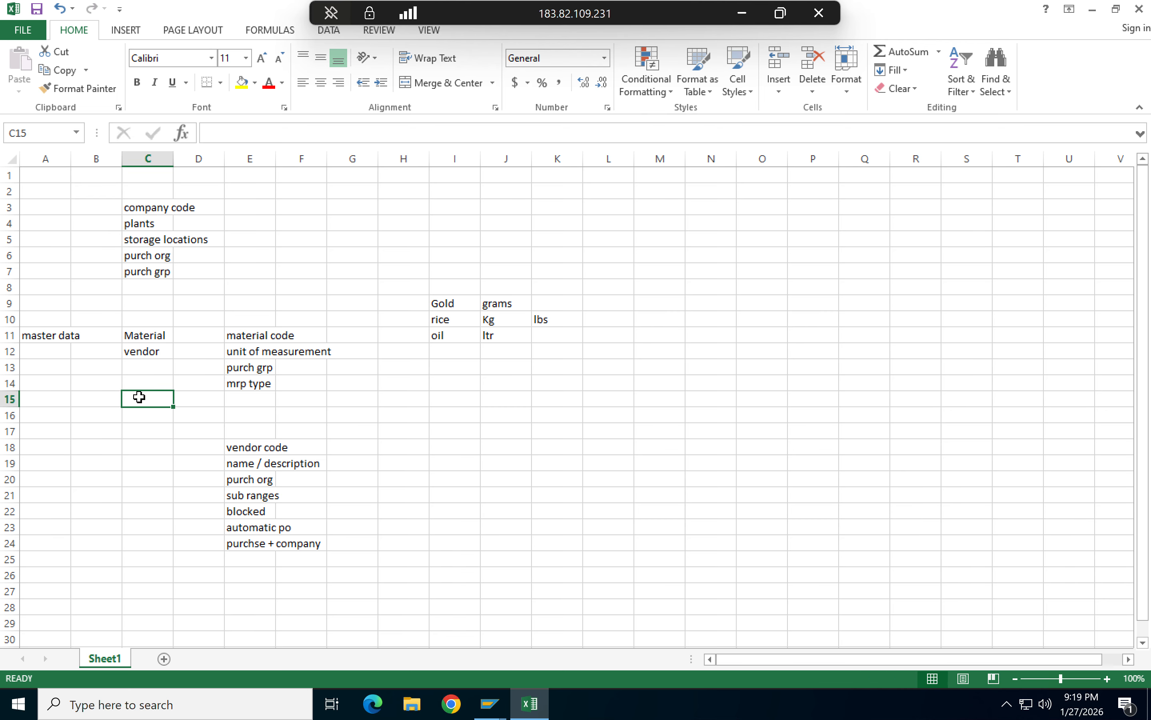
double_click(140, 398)
text(o)
key(BackSpace)
text(infomr)
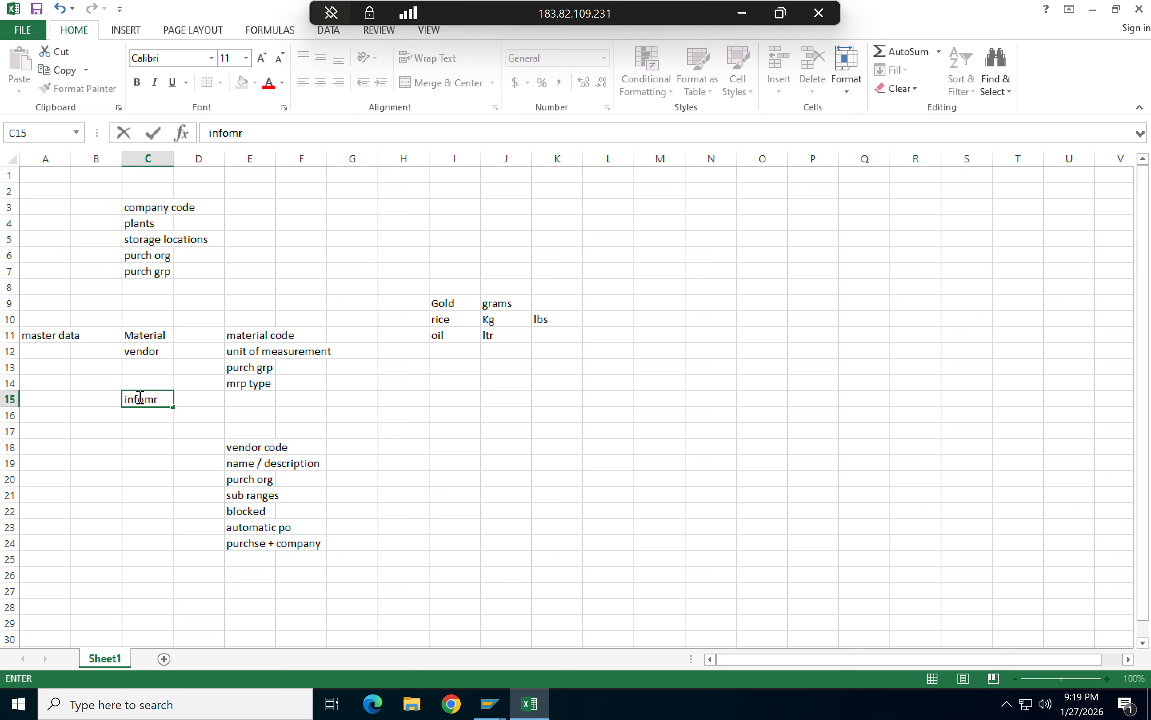
key(BackSpace)
key(BackSpace)
text(record)
key(Return)
- Enter "outline agreements" in cell C16 and "source list" in cell C17
text(outl)
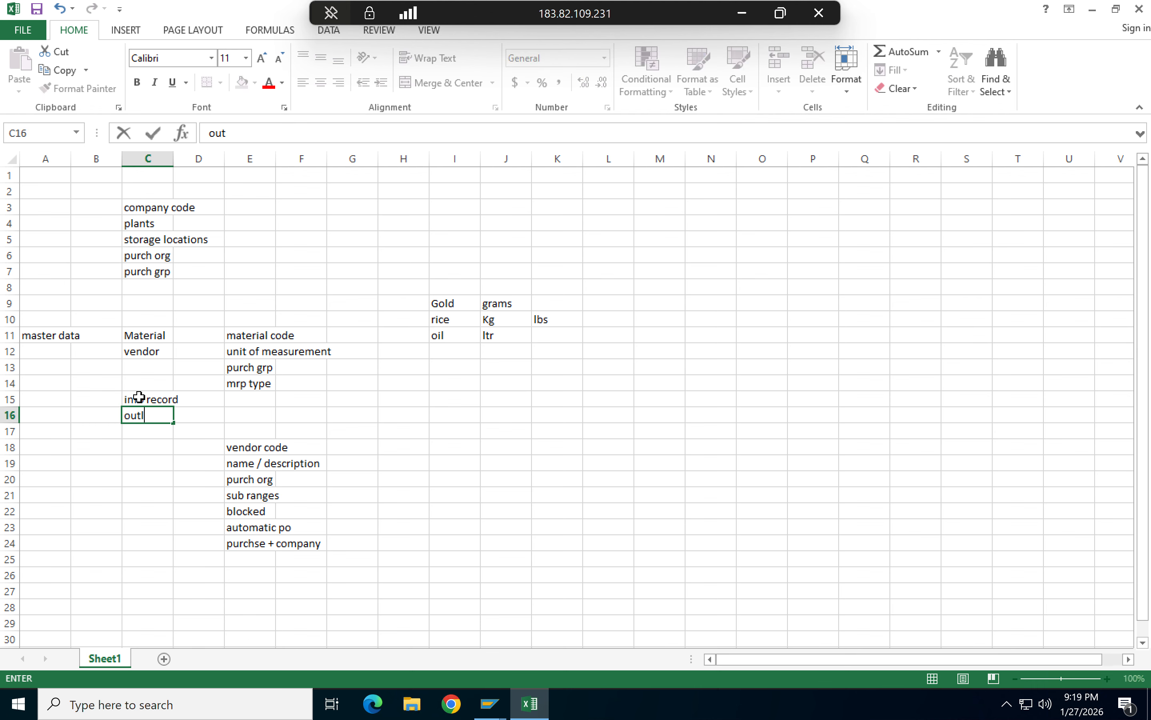
text(ine agreements)
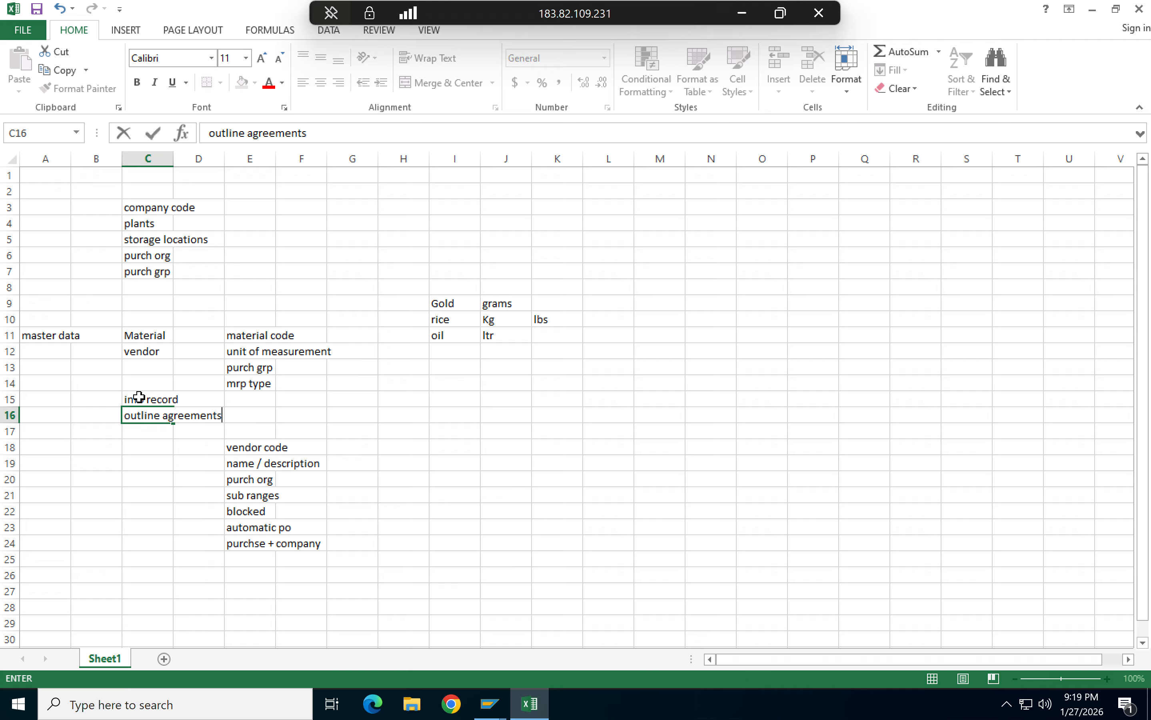
key(Return)
text(sou)
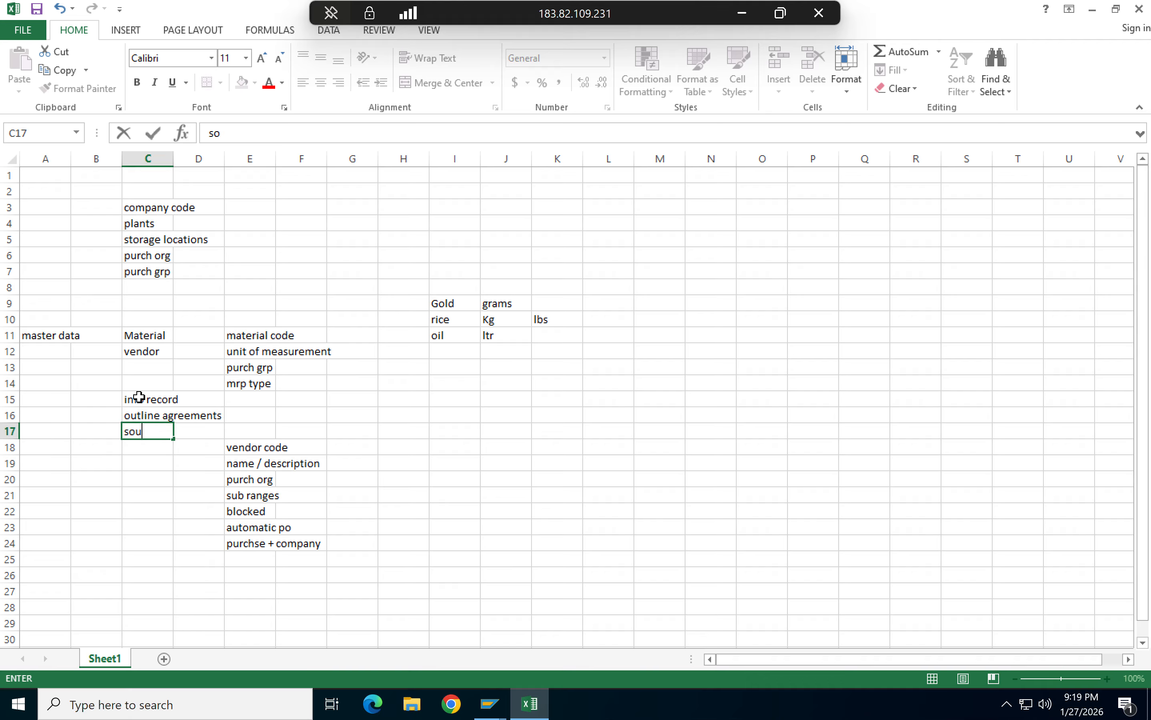
text(rce list)
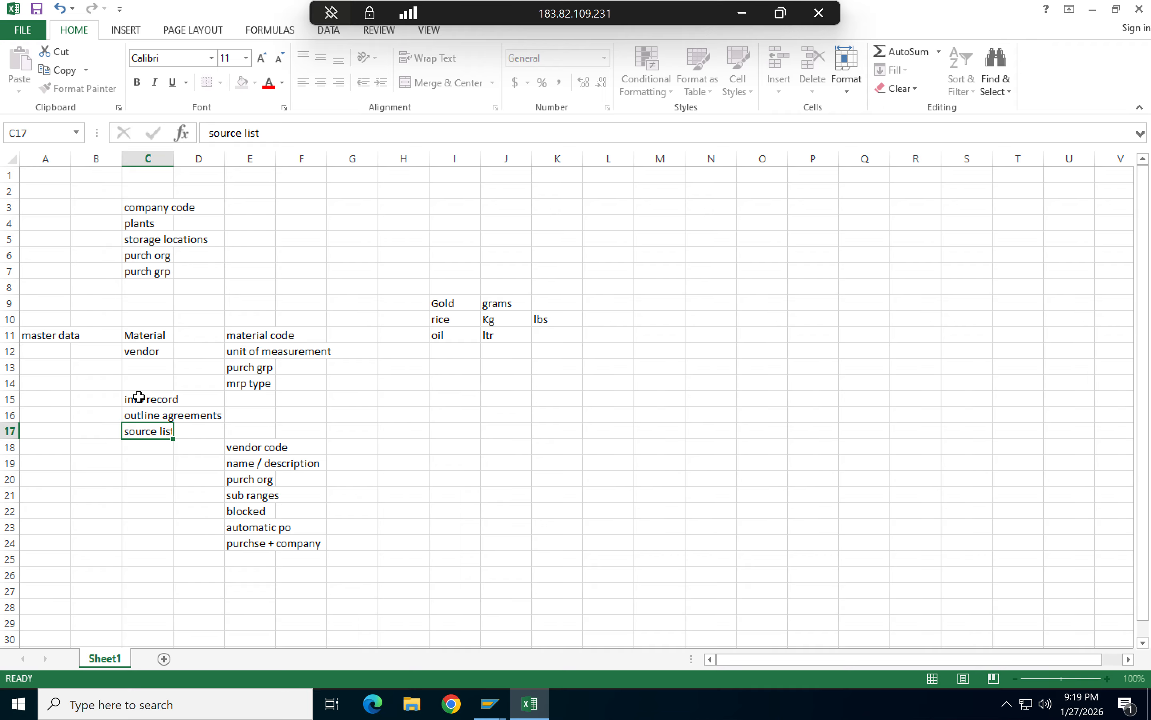
- Enter "customer" in cell C18 as another master data type
key(Return)
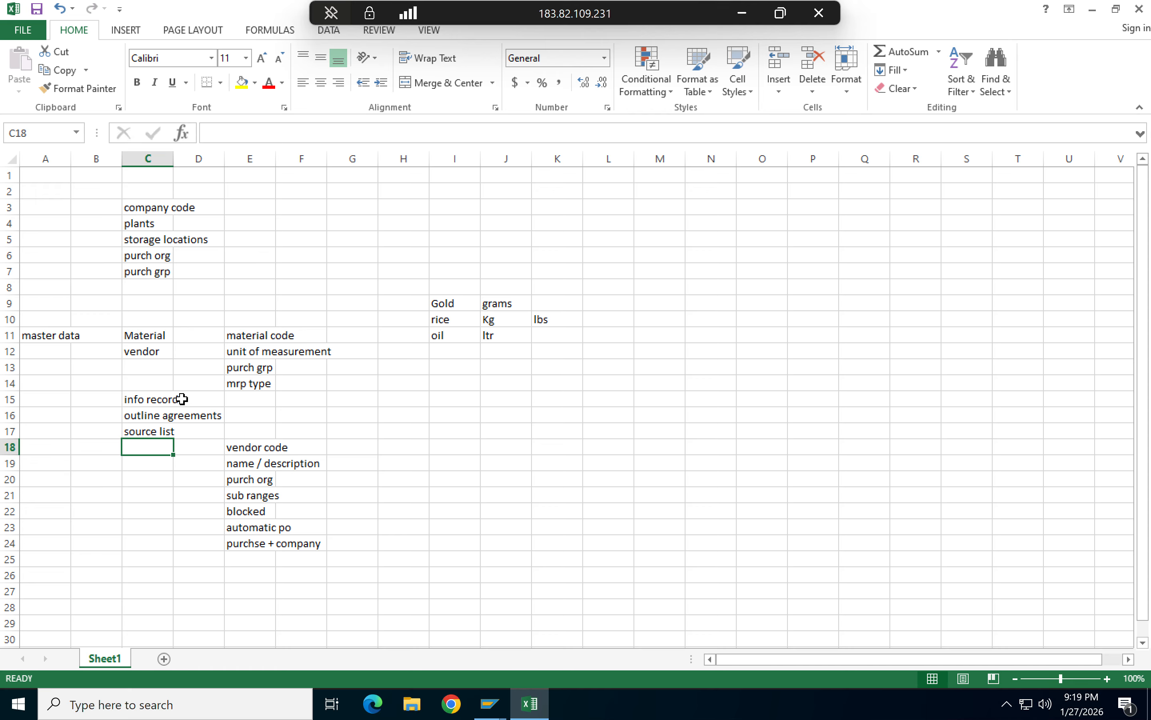
text(customer)
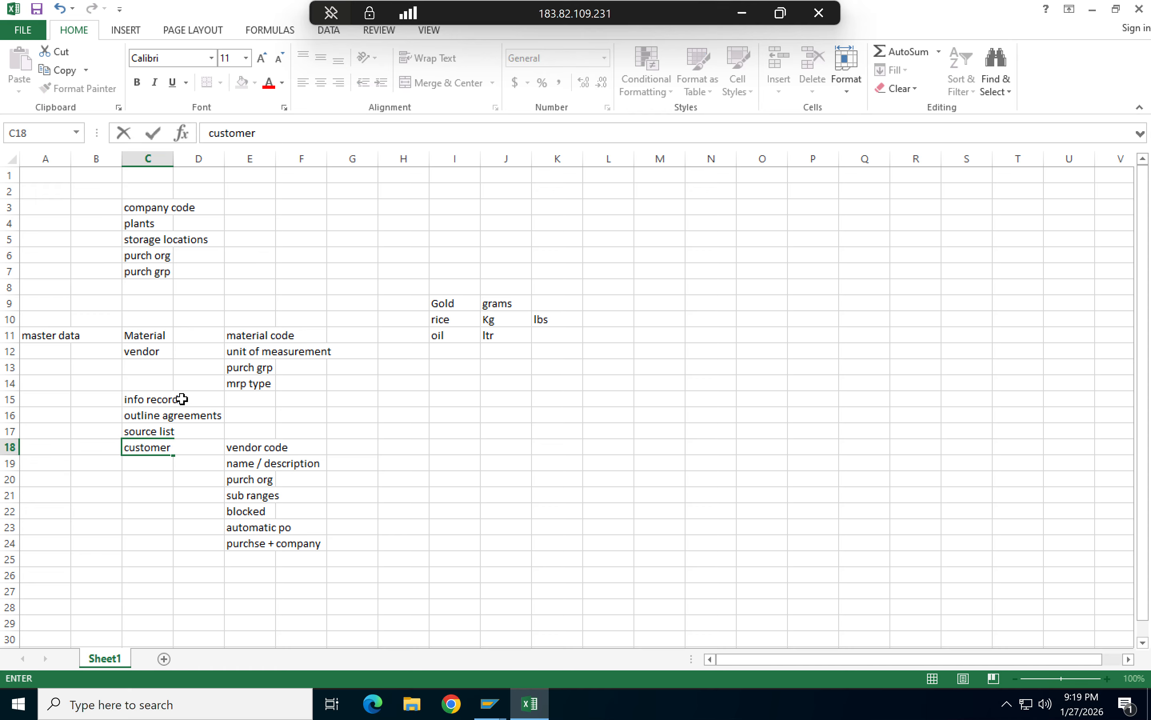
key(ctrl+Return)
key(Down)
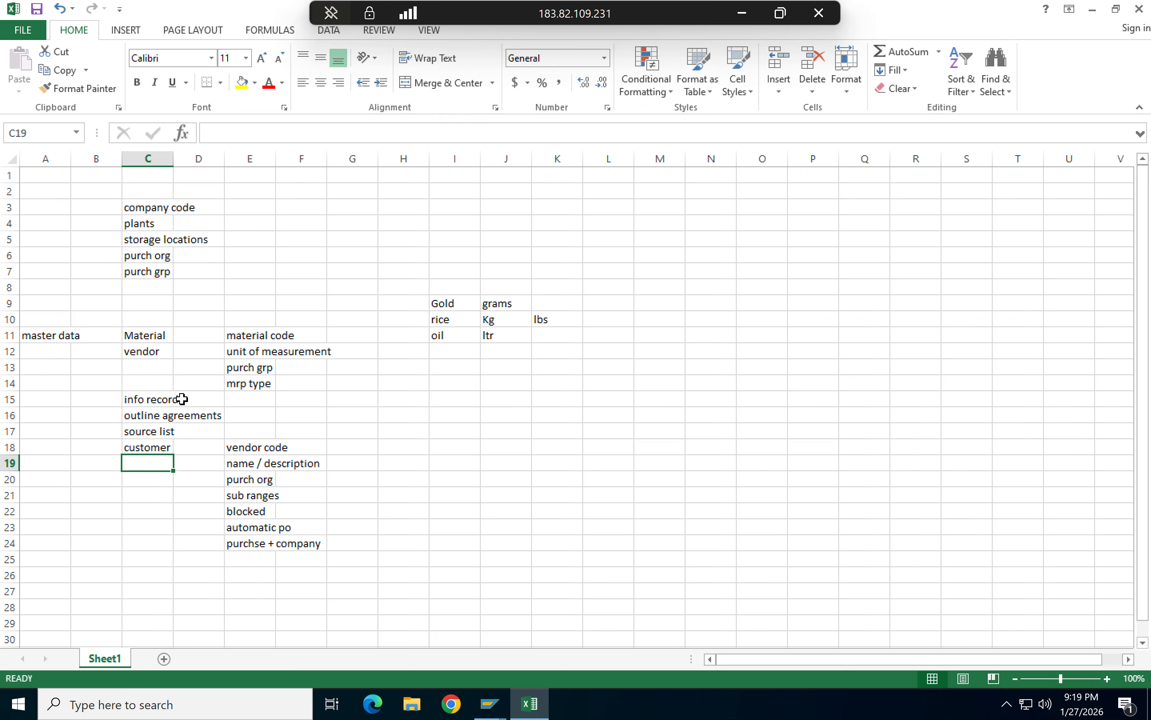
- Enter "service master" in cell C19 below the customer entry
click(159, 351)
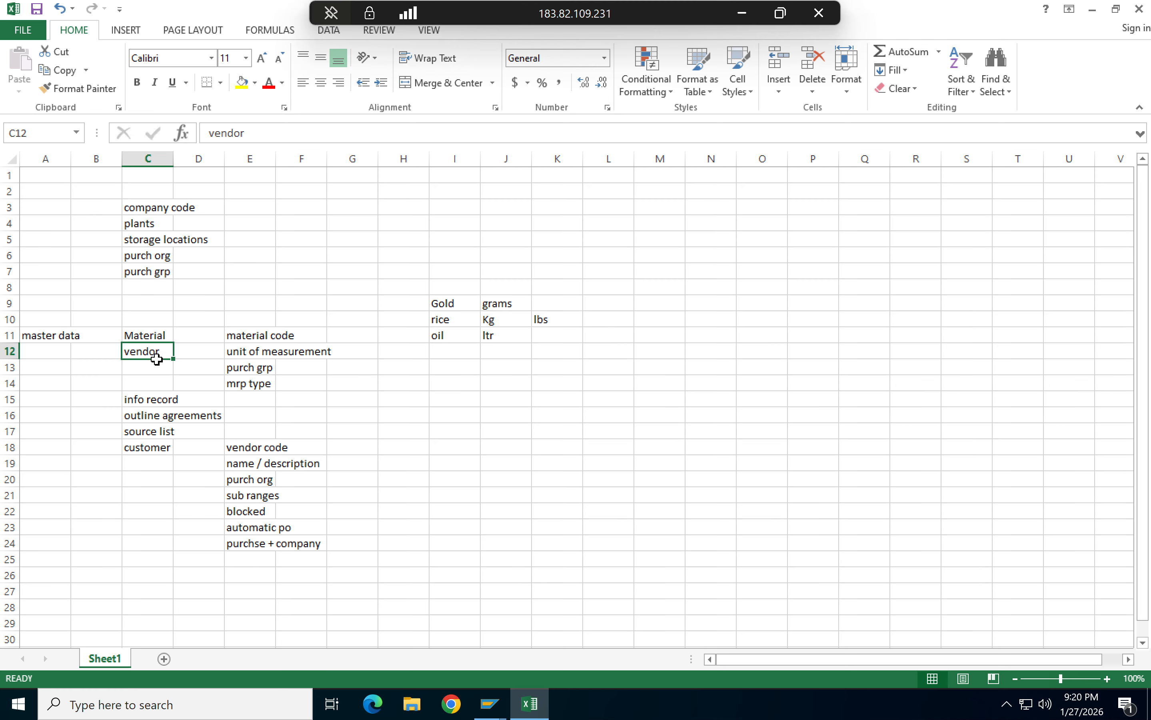
click(149, 448)
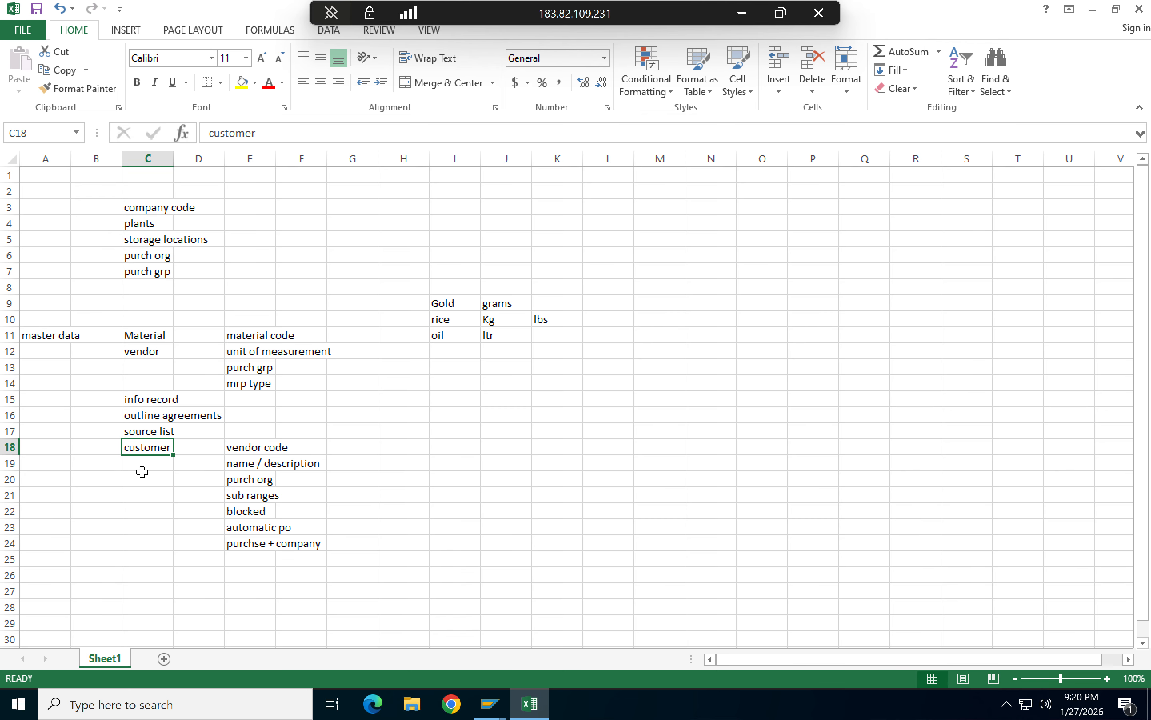
double_click(140, 463)
text(se)
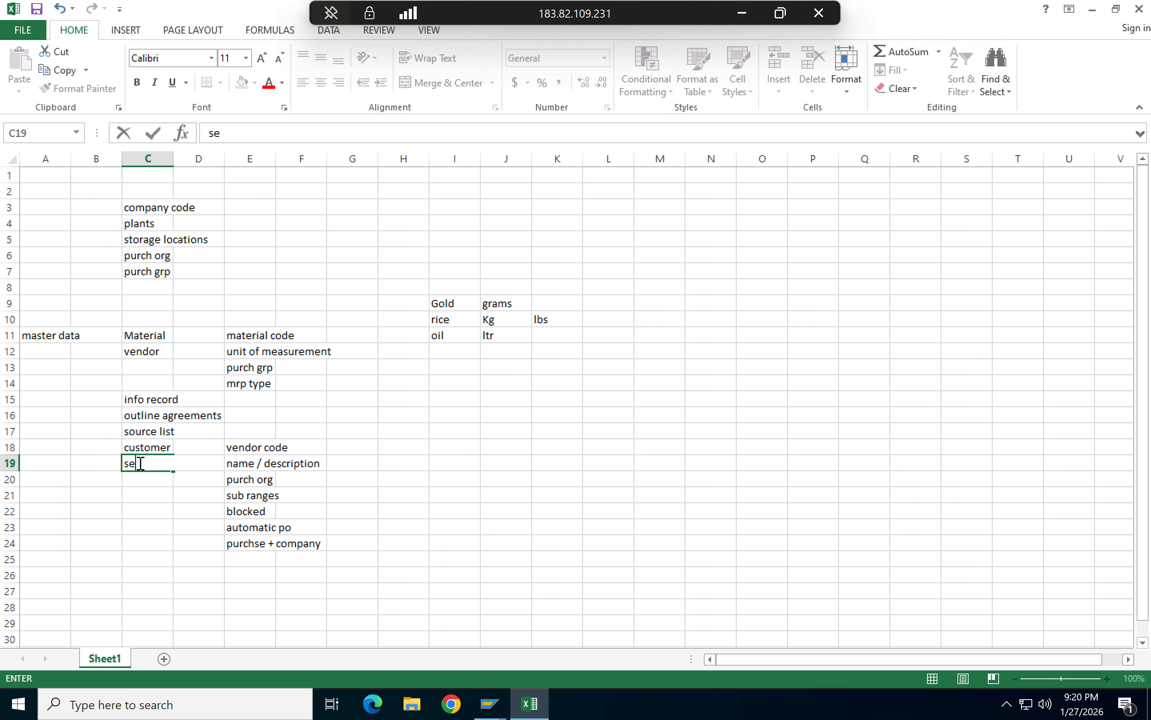
text(rvice master)
key(Return)
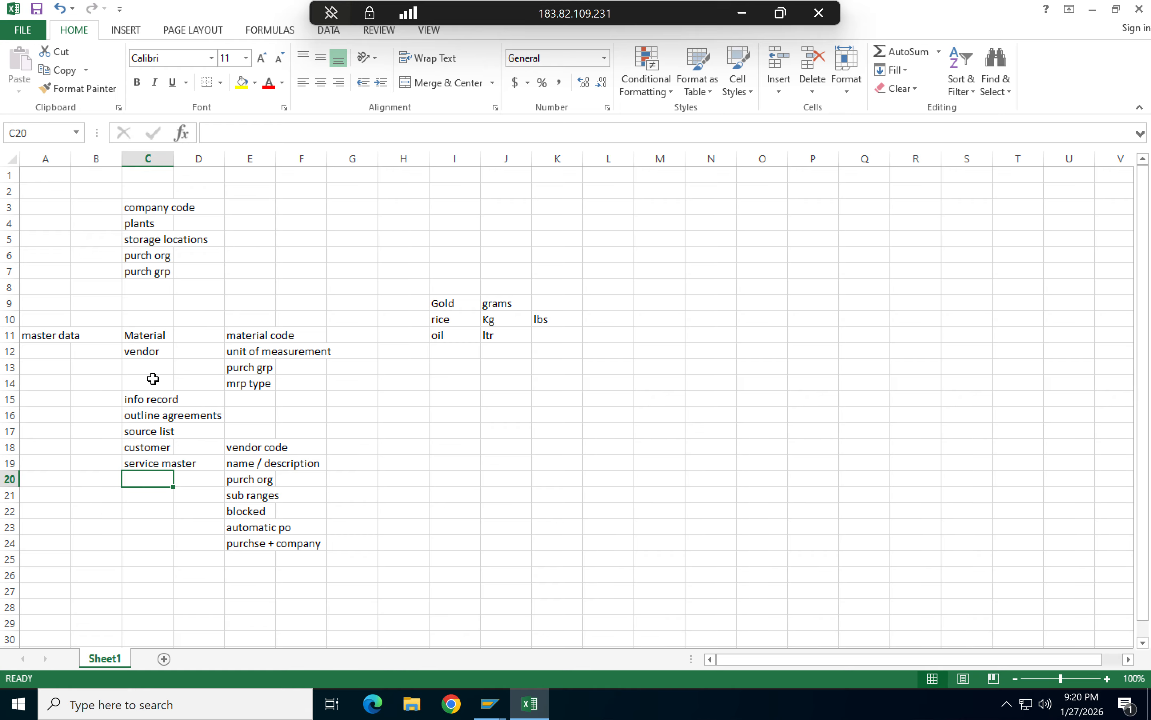
click(150, 335)
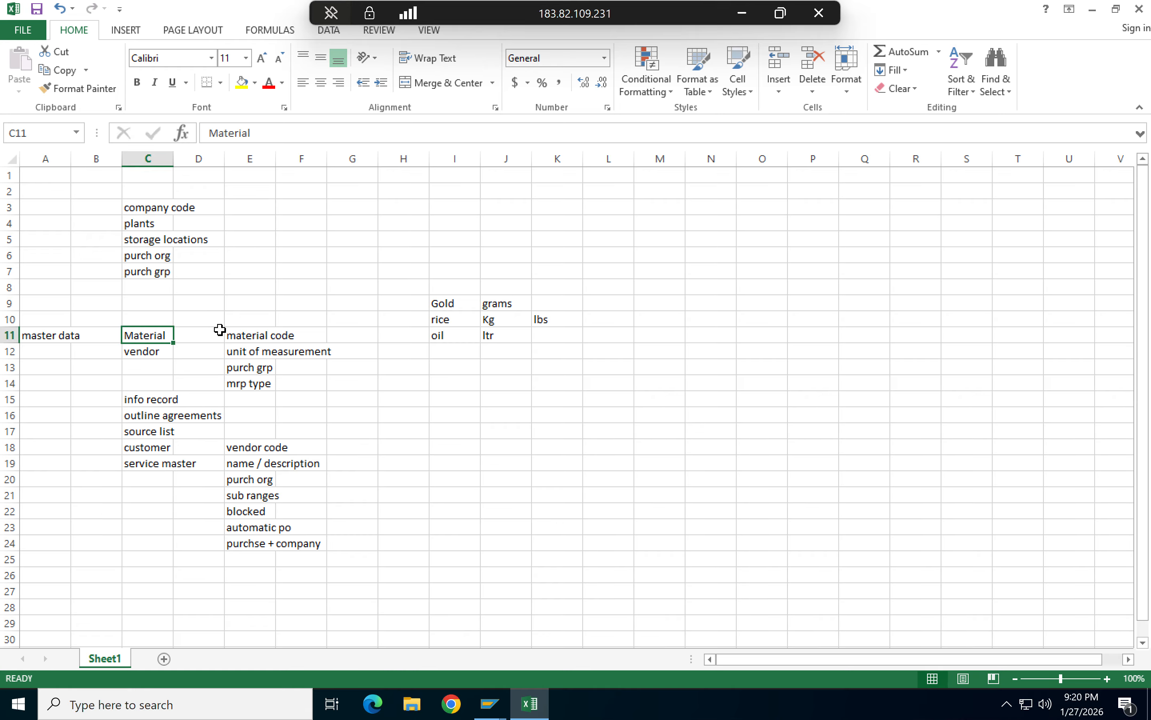
click(148, 354)
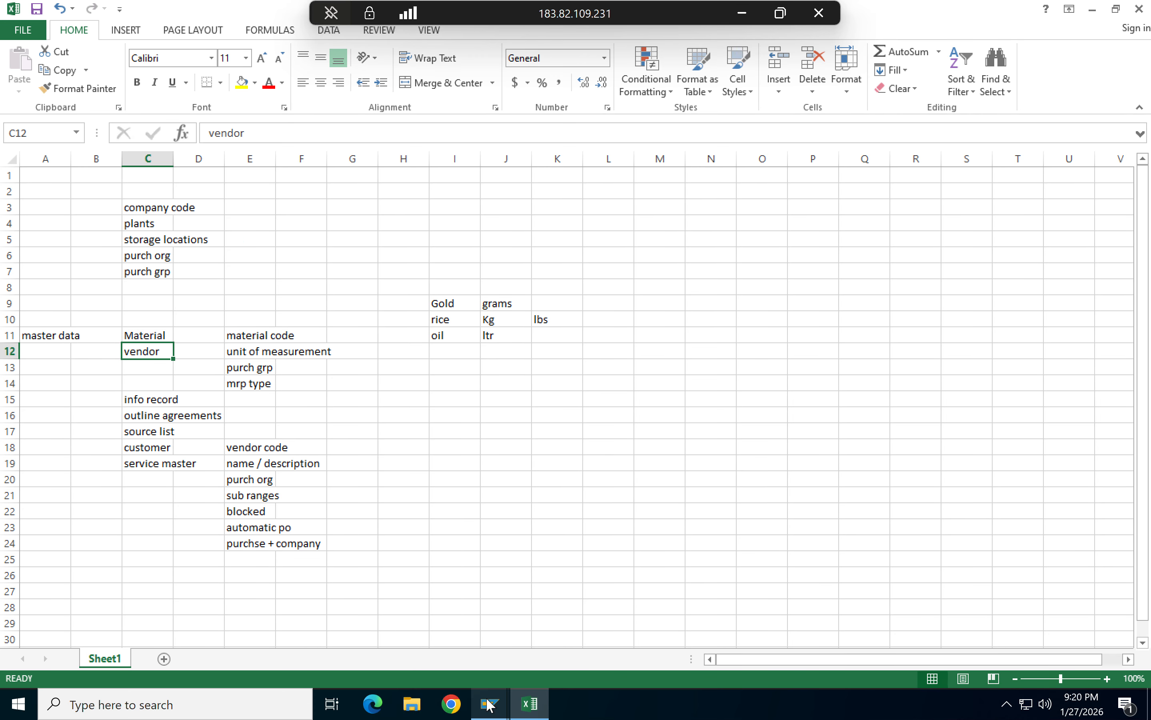
- Switch to the SAP logon window, choose the saved user name and try to log on with the account password
mouse_move(489, 704)
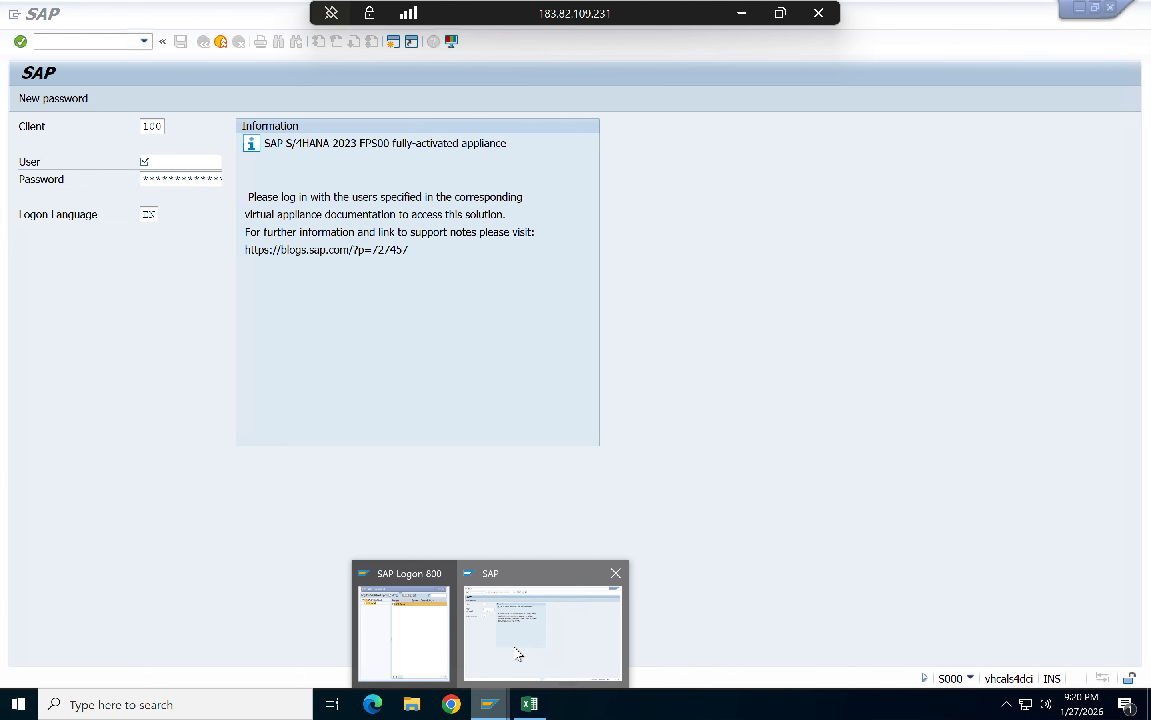
click(519, 654)
click(143, 159)
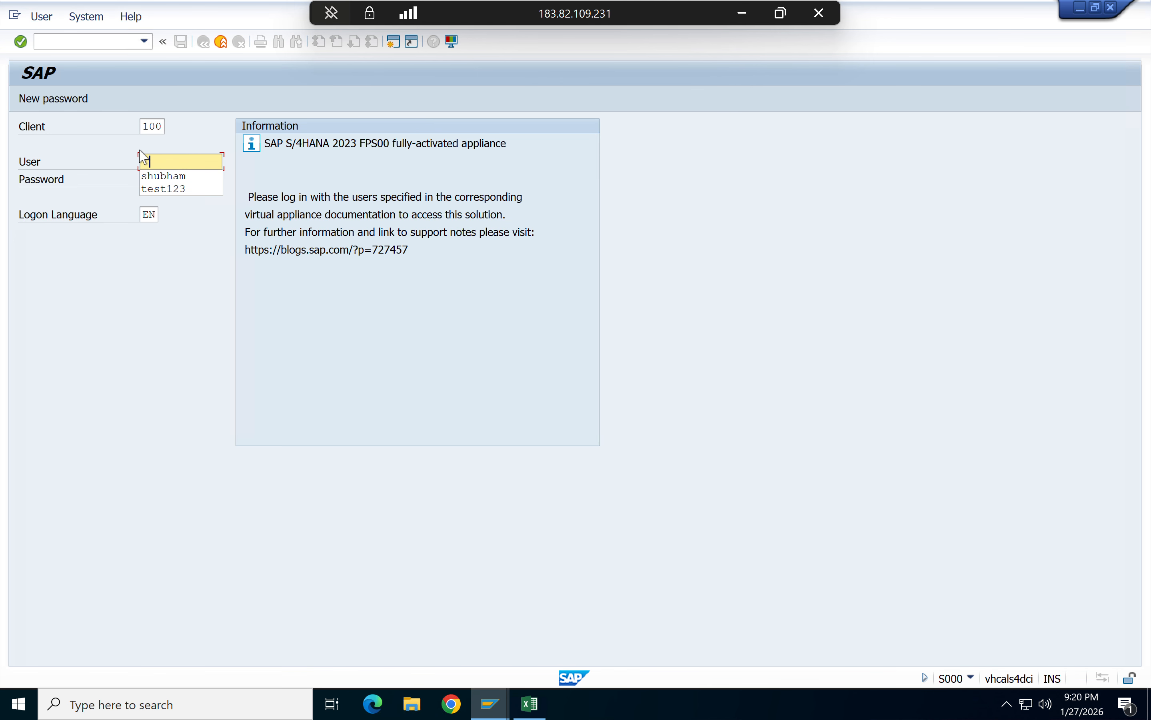
click(200, 178)
click(174, 180)
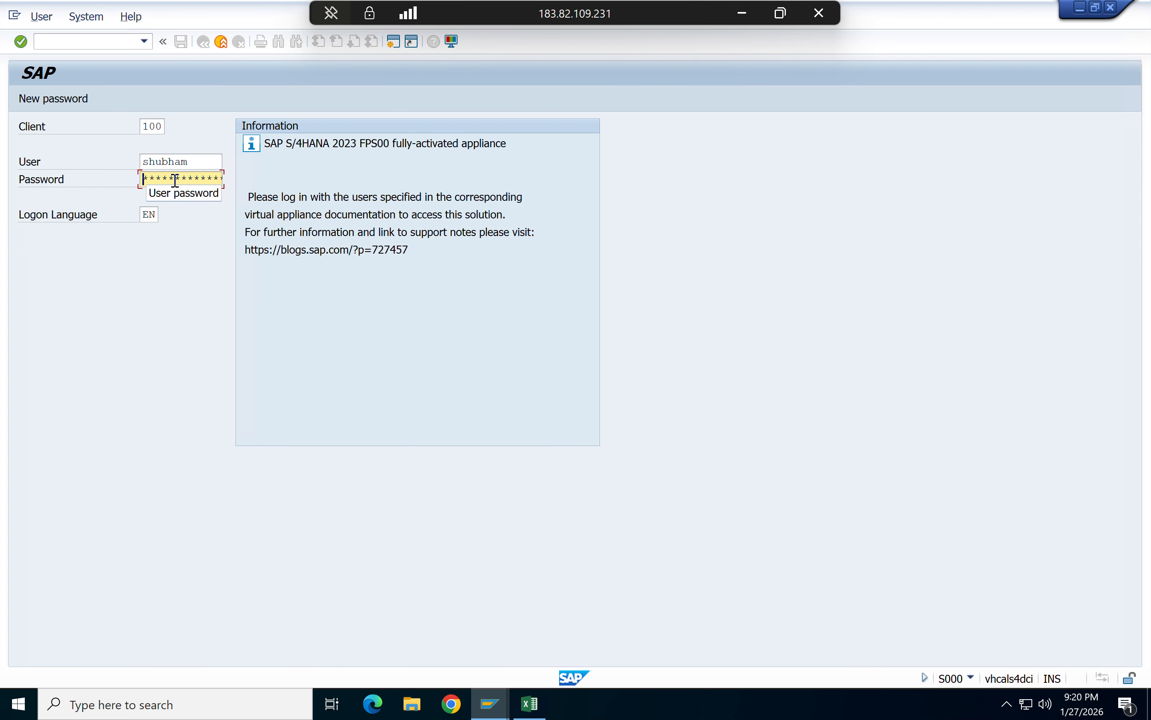
text(**)
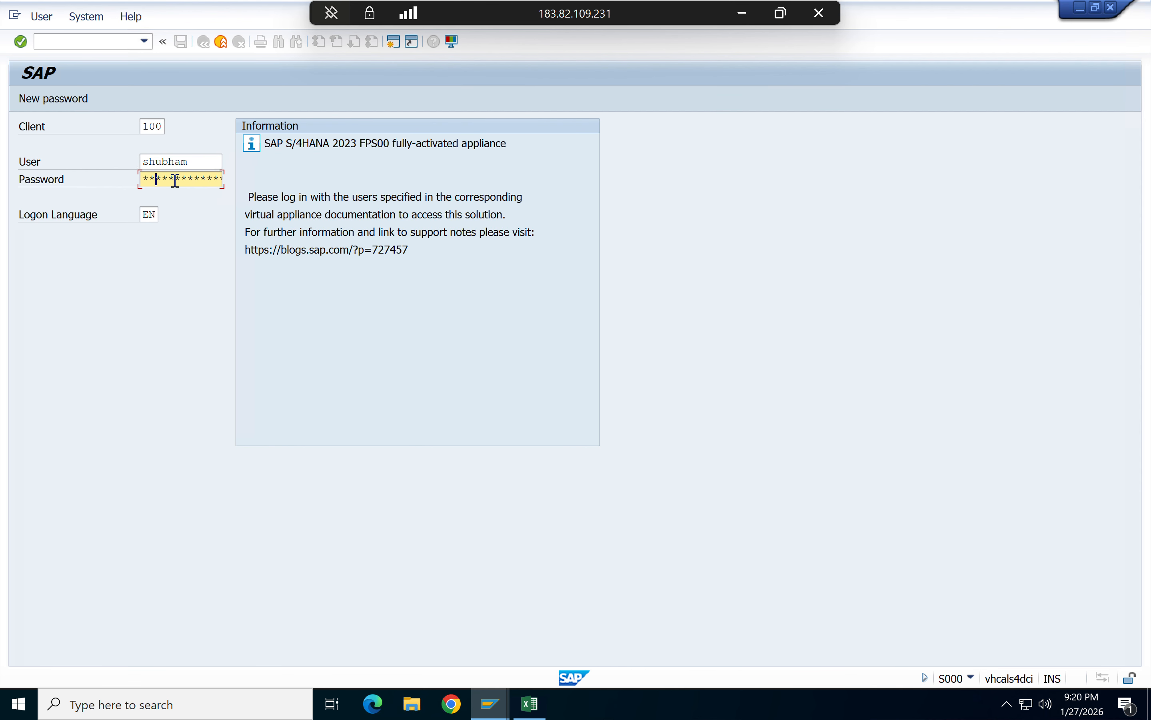
text(********)
key(Return)
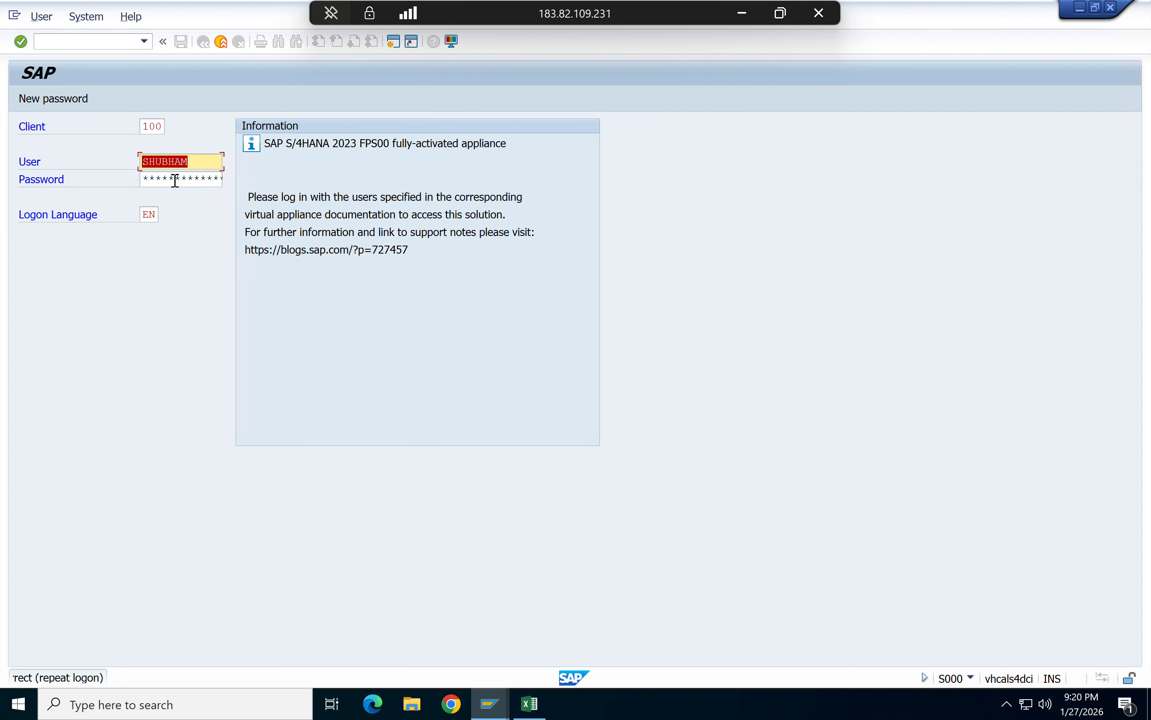
- Re-enter the account password to log on and dismiss the failed-attempts notice
click(174, 181)
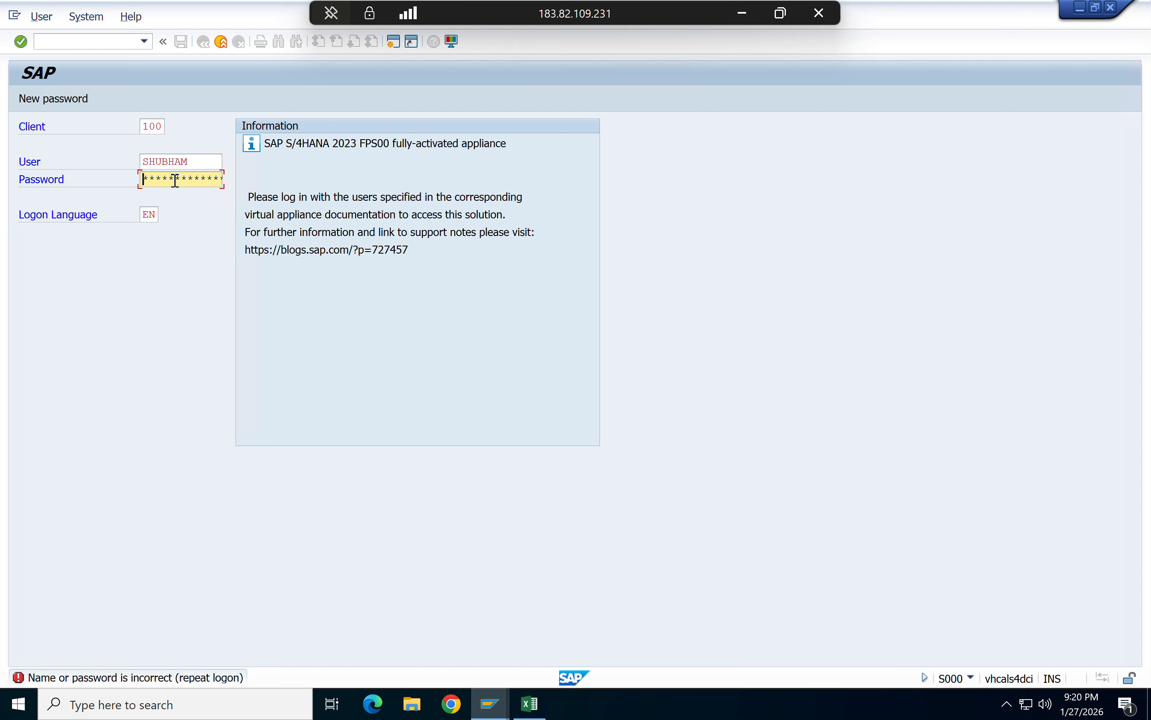
text(************)
key(Return)
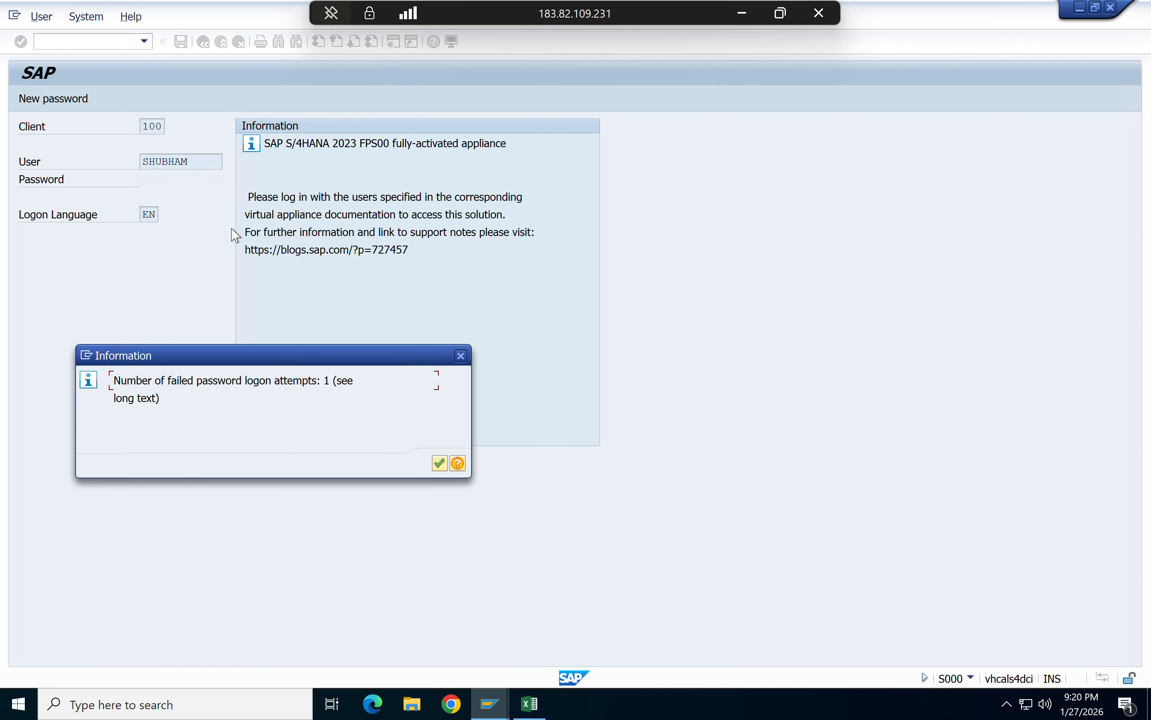
click(442, 466)
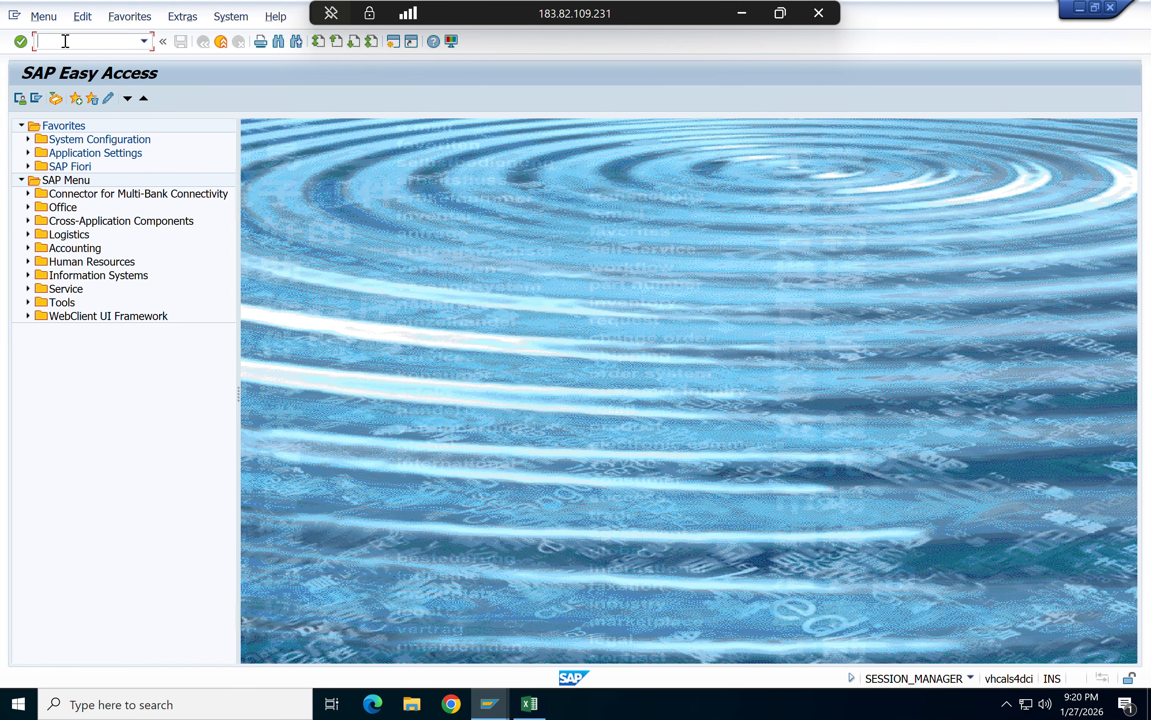
- Open the Create Material transaction mm01, and start mm02 in a new session with /omm02
text(mm01)
key(Return)
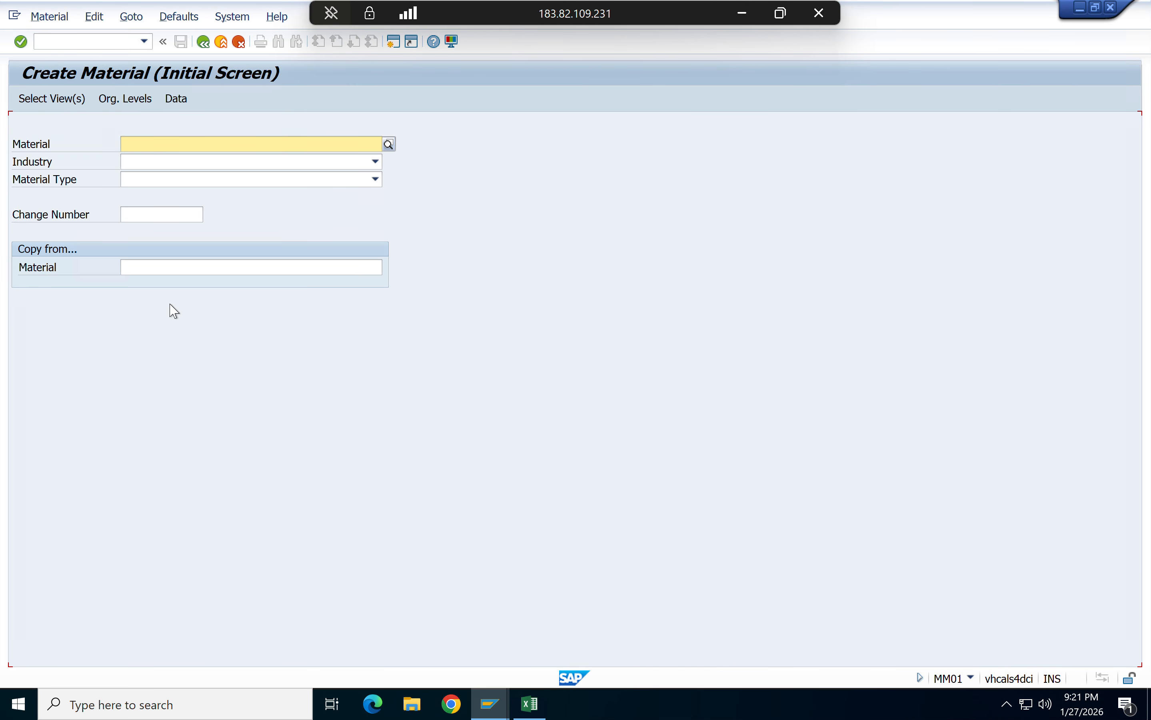
click(59, 42)
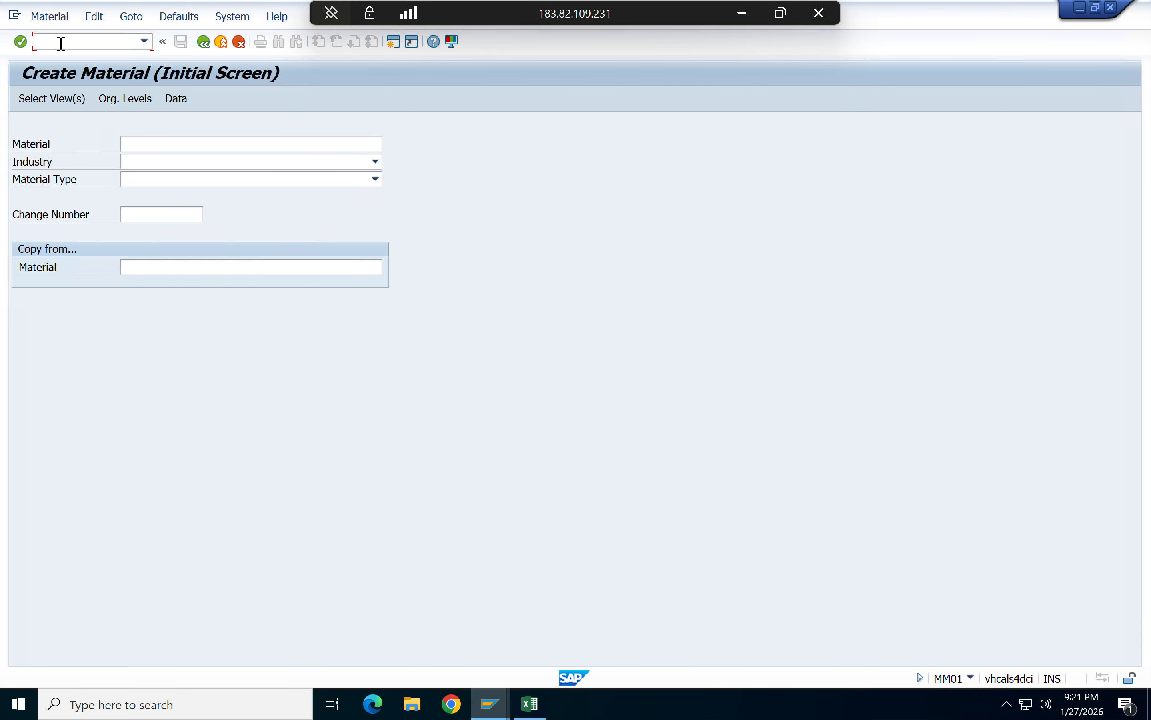
text(/omm02)
key(Return)
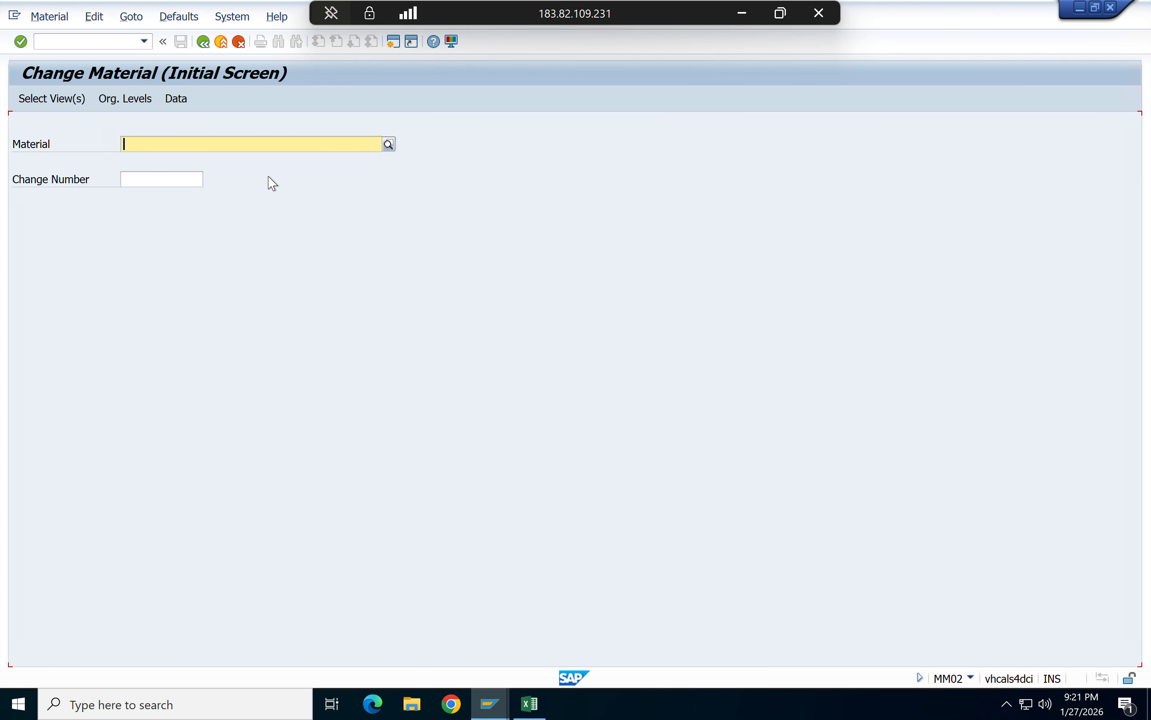
- Open the Display Material transaction in another new session with /omm03
click(97, 42)
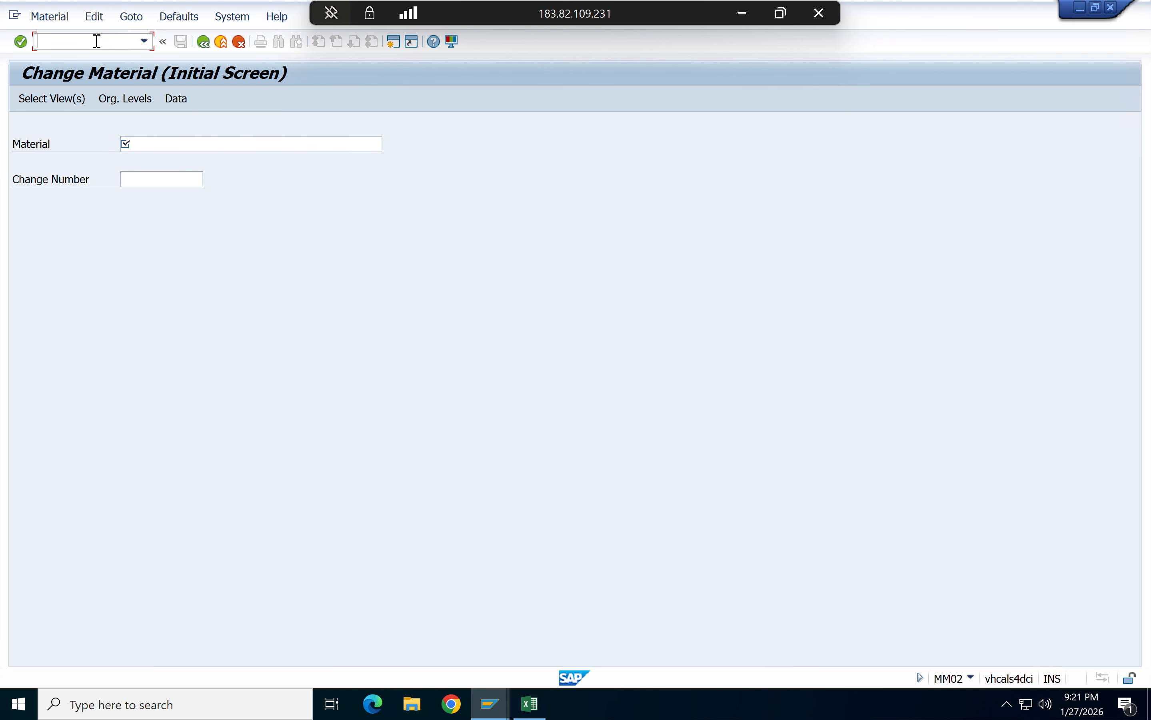
text(/omm03)
key(Return)
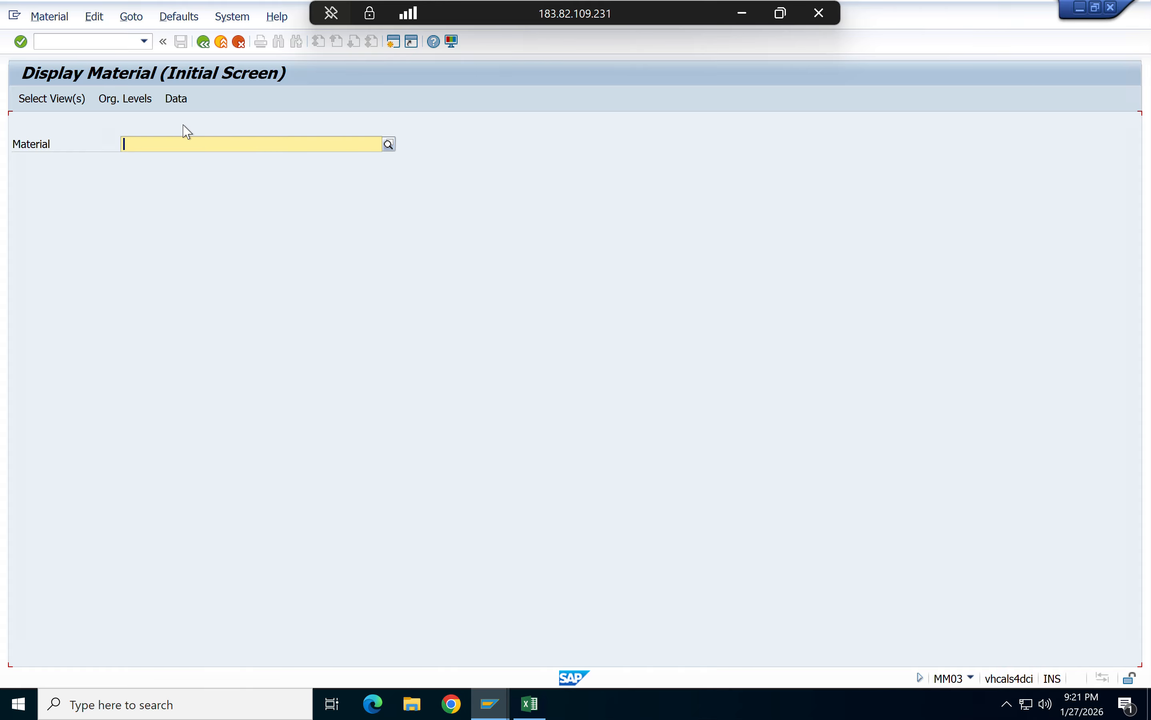
- Exit the Change Material and Display Material screens back to the SAP Easy Access menu
key(alt+Tab)
click(239, 42)
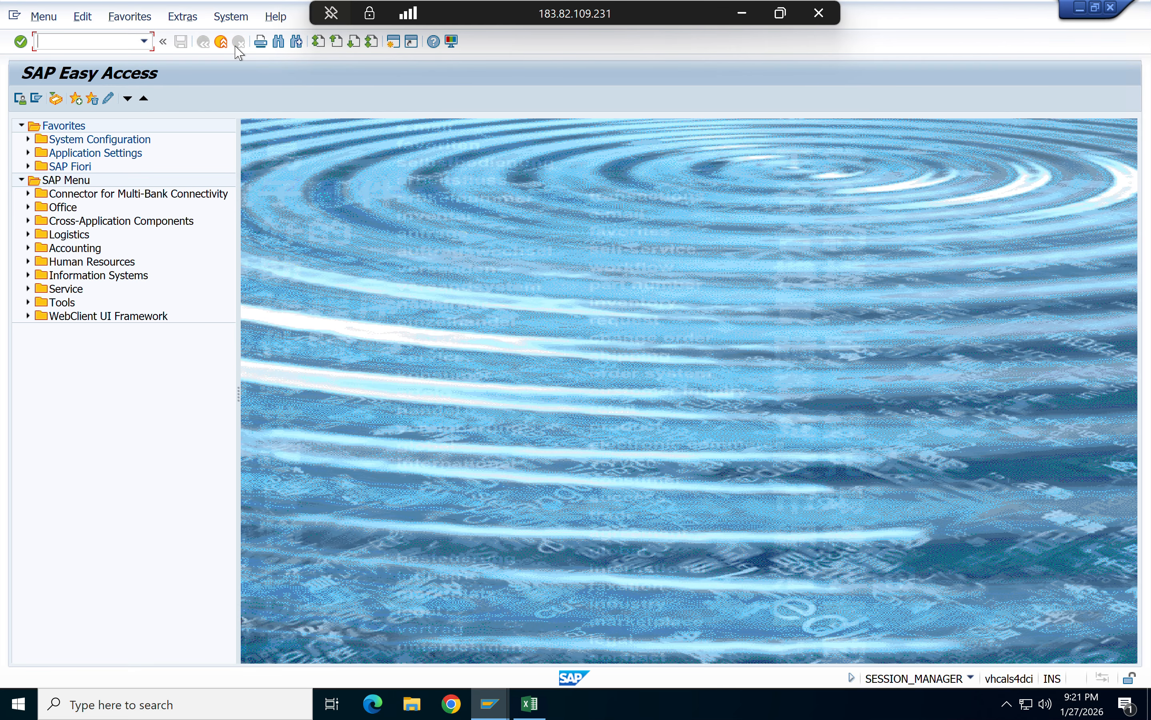
click(490, 703)
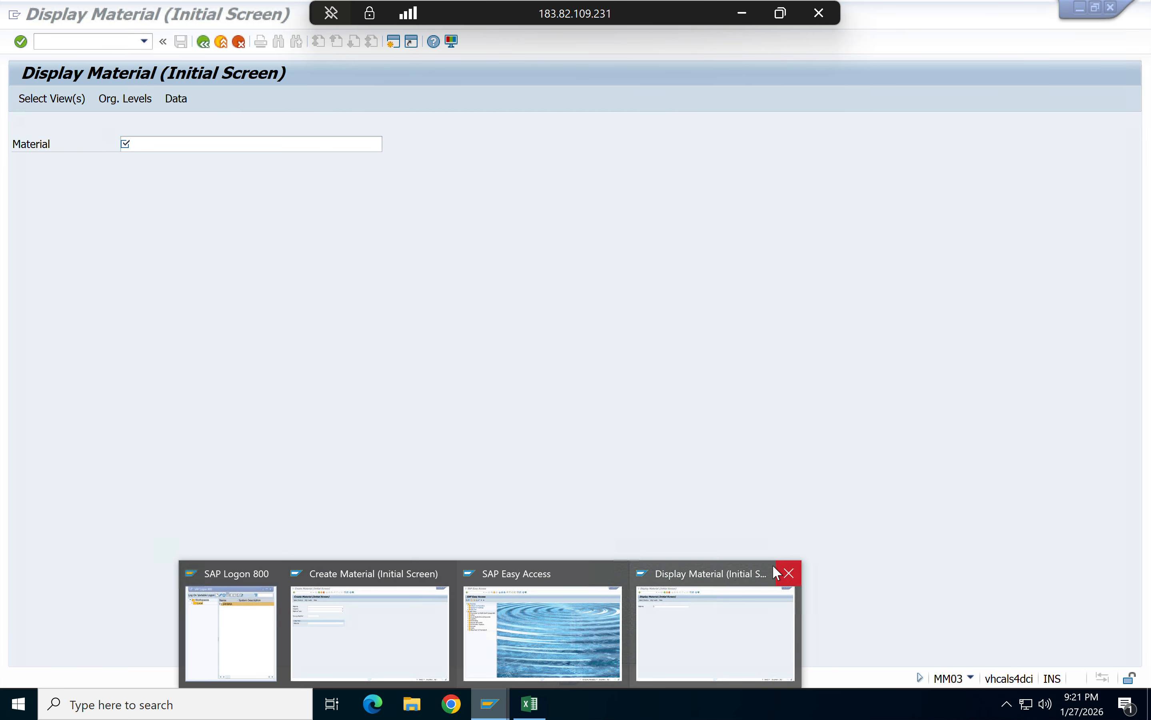
click(773, 565)
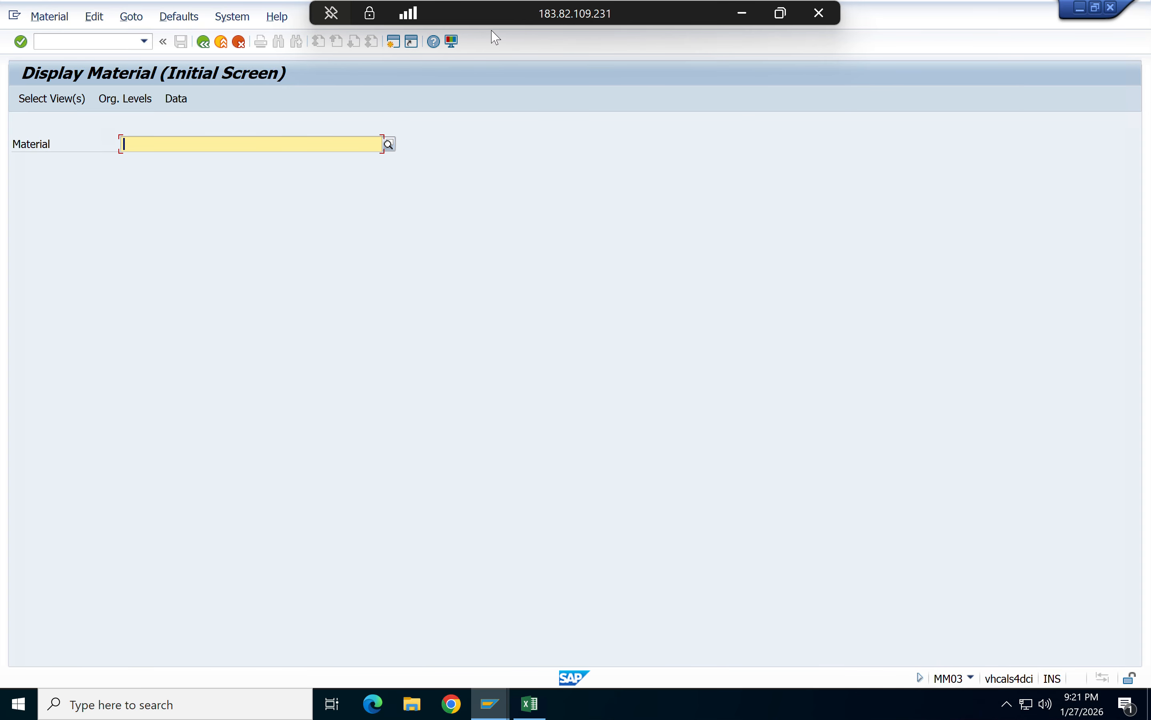
key(F3)
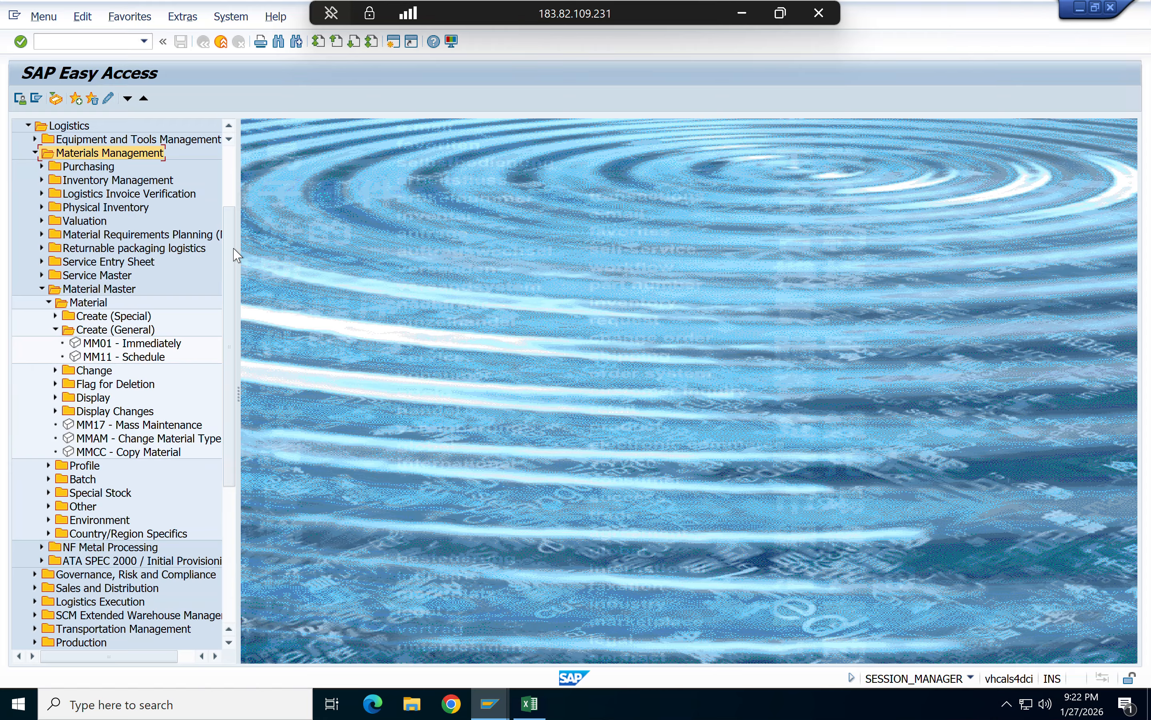
- Trace the path from Logistics through Materials Management to Material Master, collapsing and re-expanding the Material Master folder
click(229, 163)
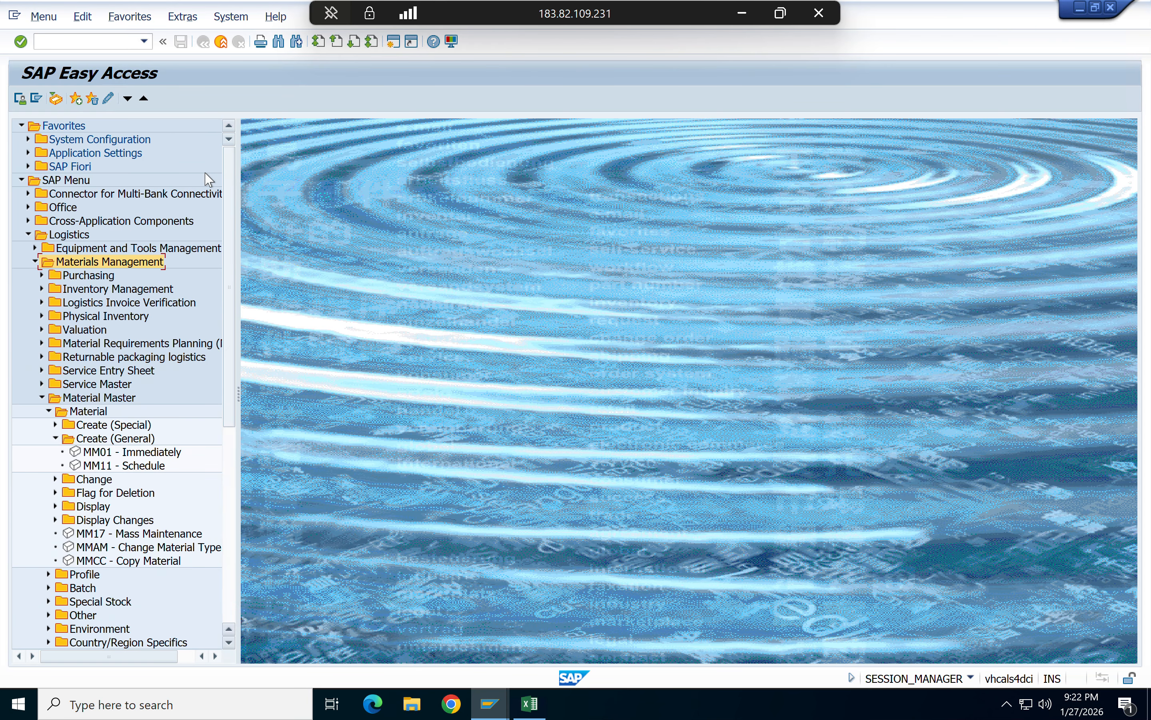
click(70, 235)
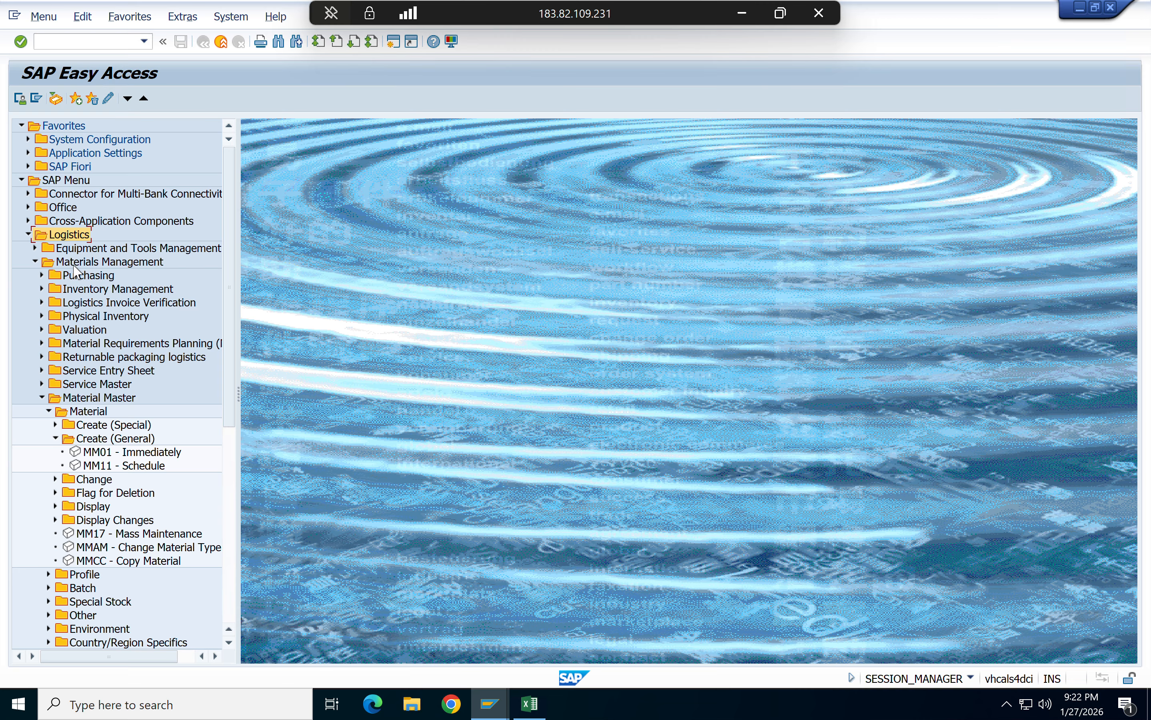
click(109, 262)
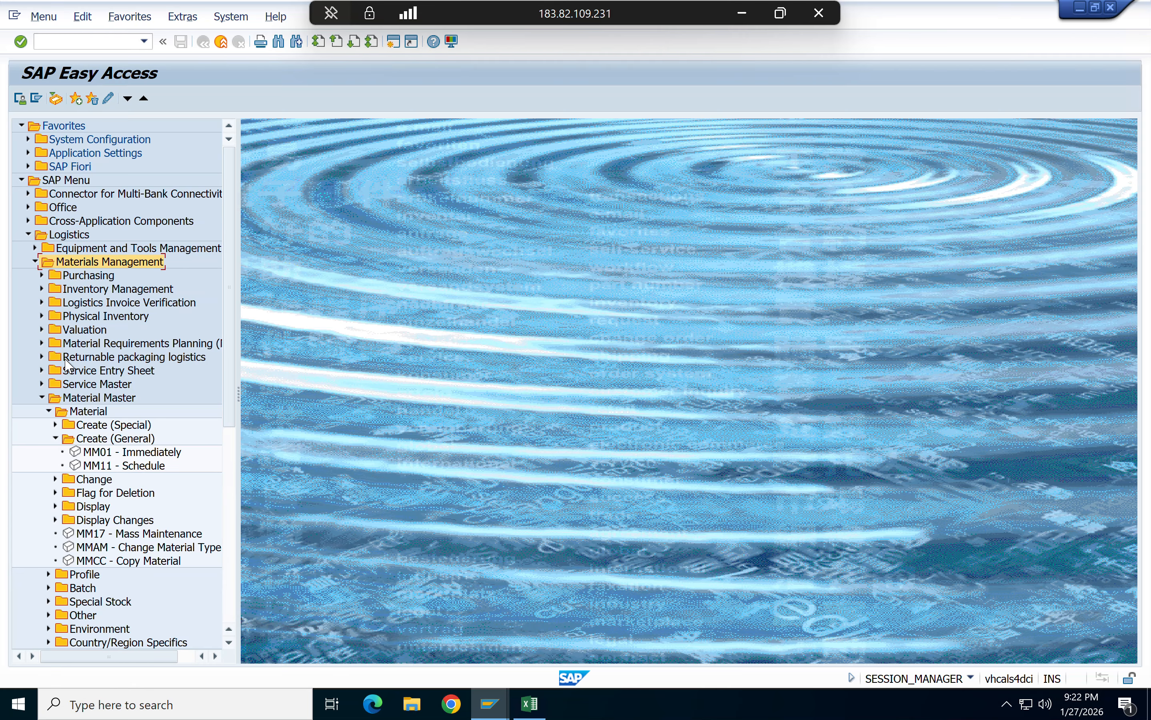
click(37, 396)
click(98, 278)
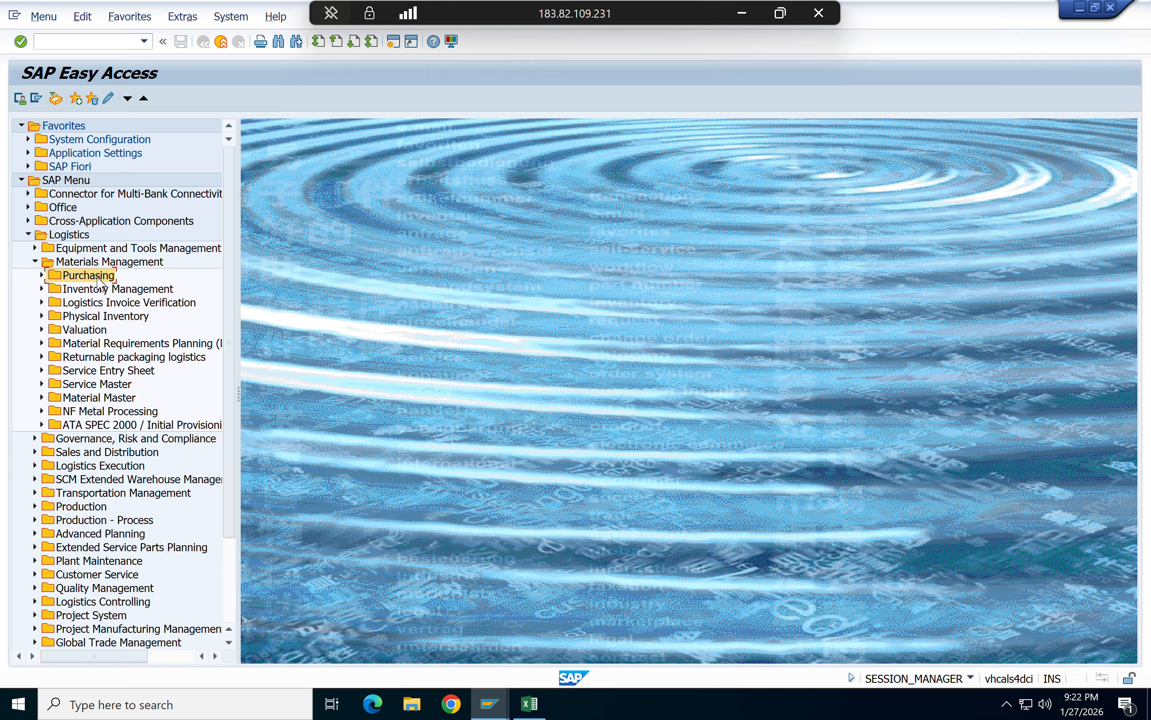
click(106, 290)
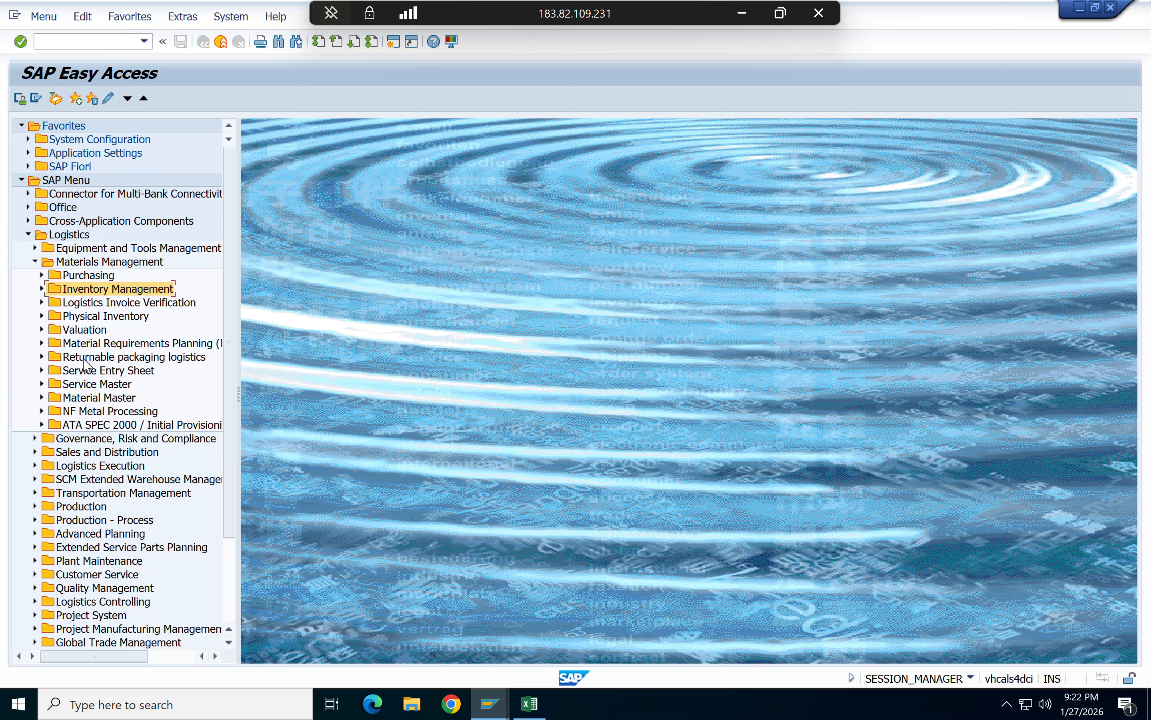
click(76, 399)
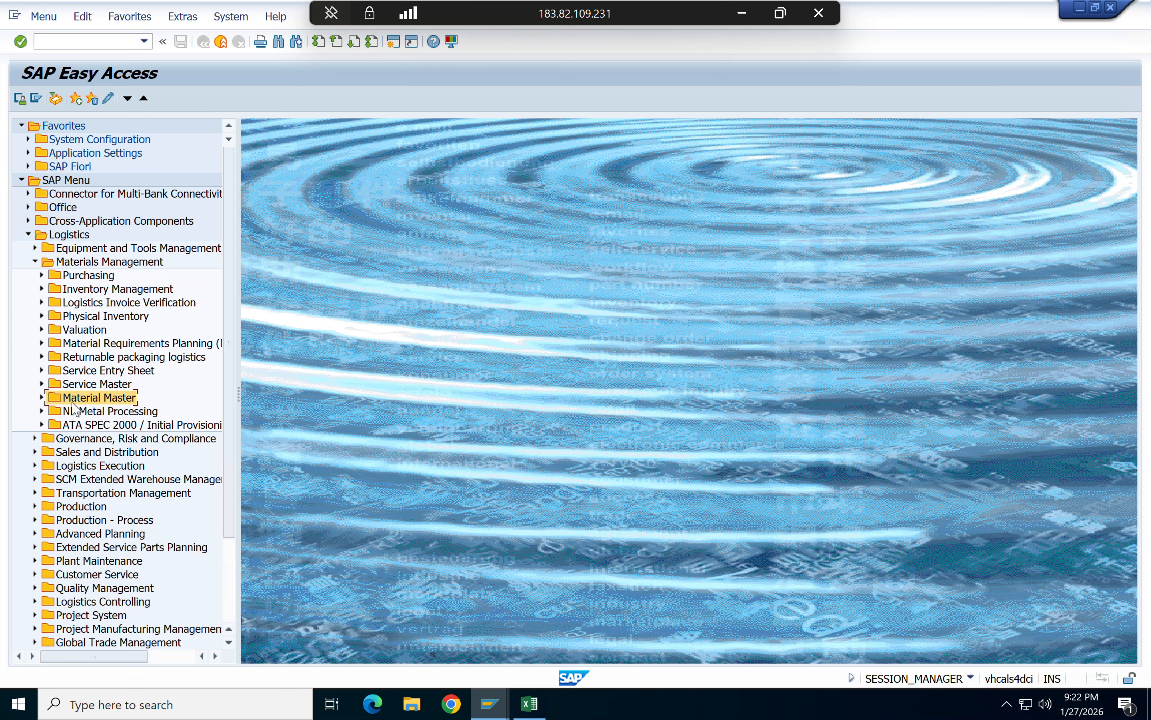
click(40, 397)
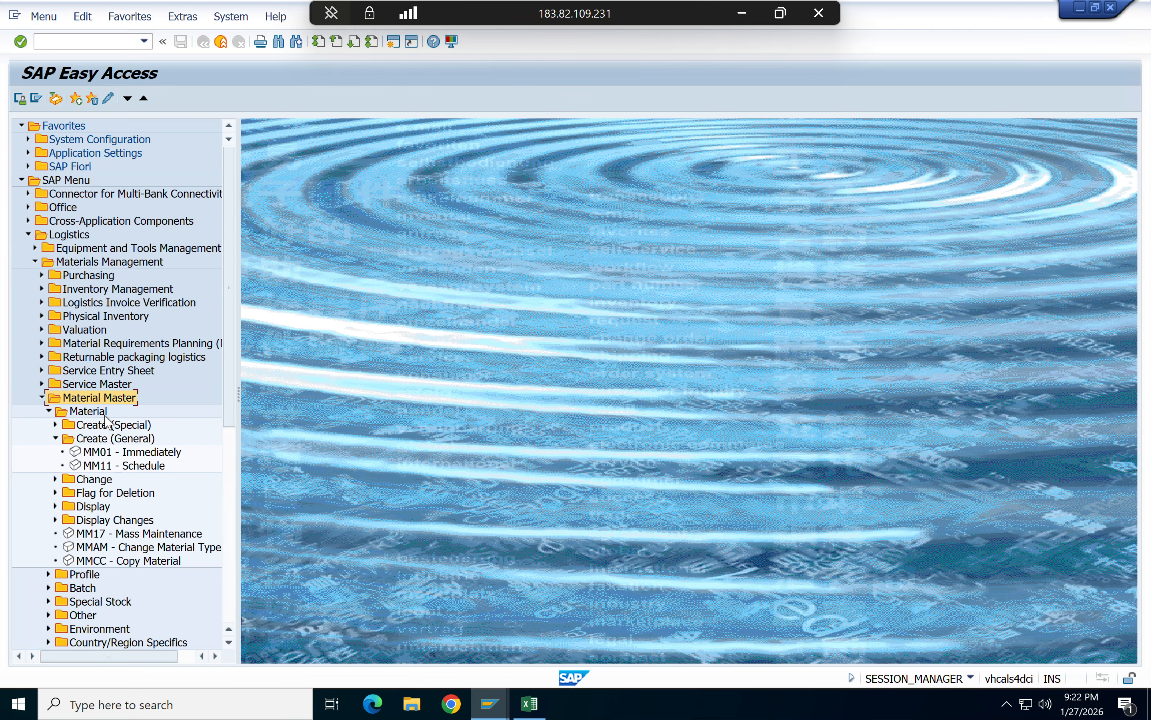
- Review the Create (Special) and Create (General) folders under Material, and highlight MM01 - Immediately in the re-expanded Create (General) folder
click(55, 438)
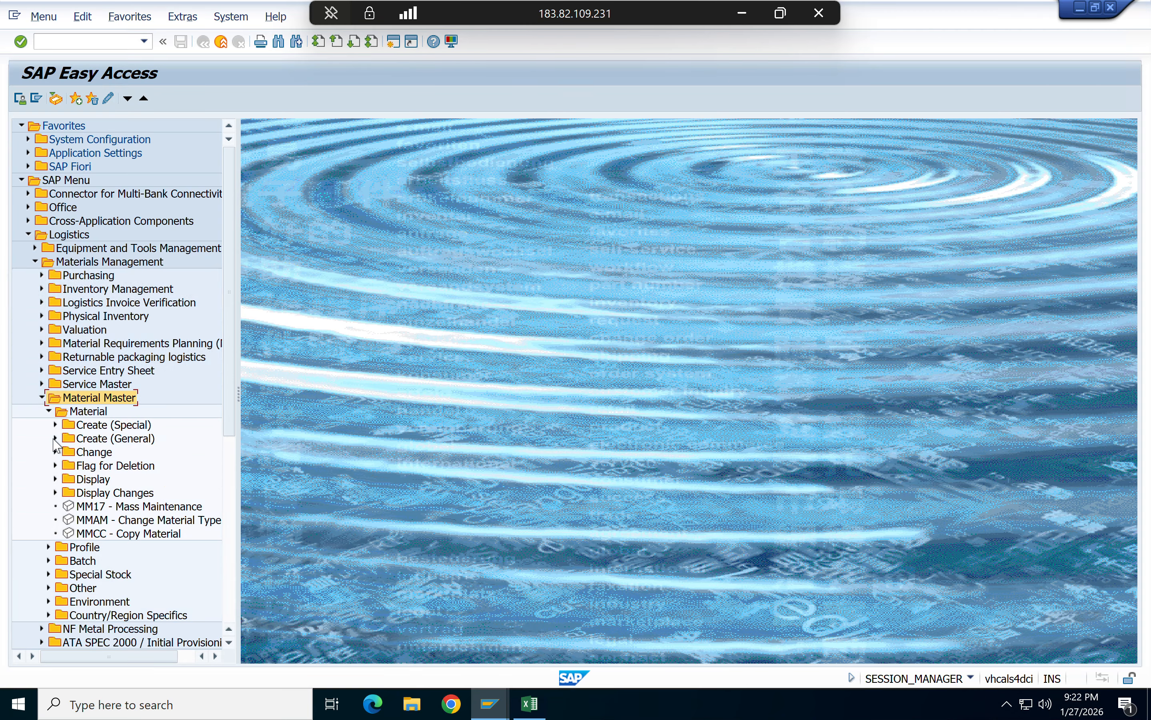
click(123, 425)
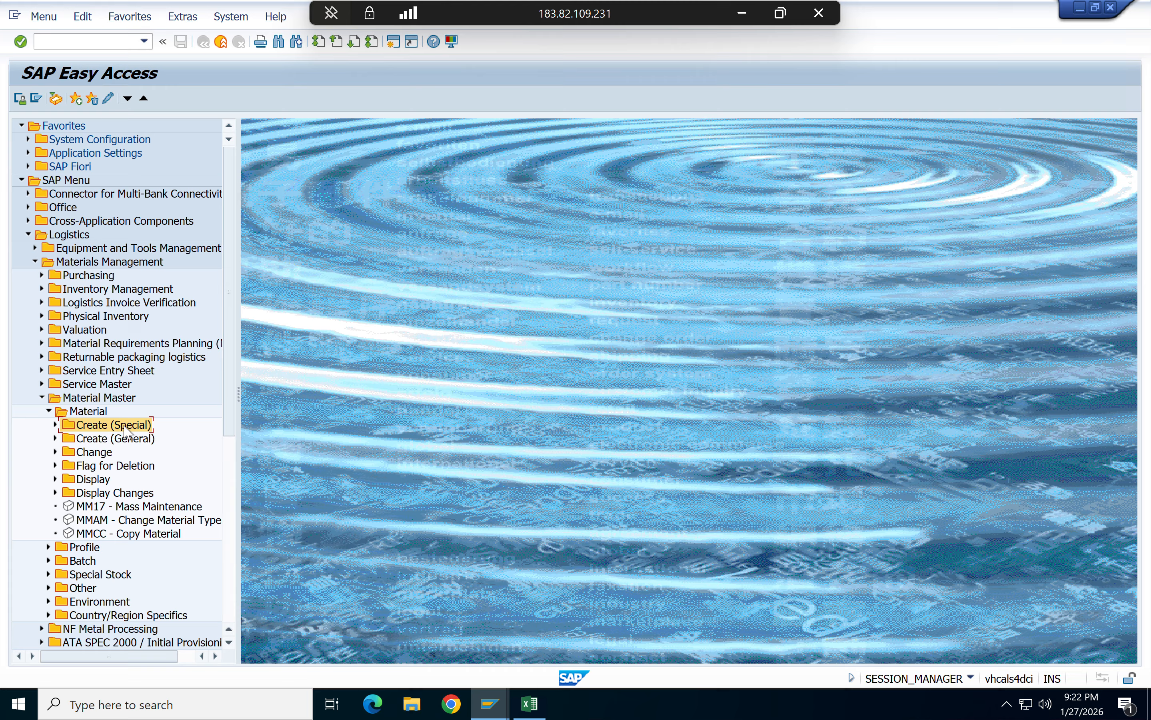
click(145, 443)
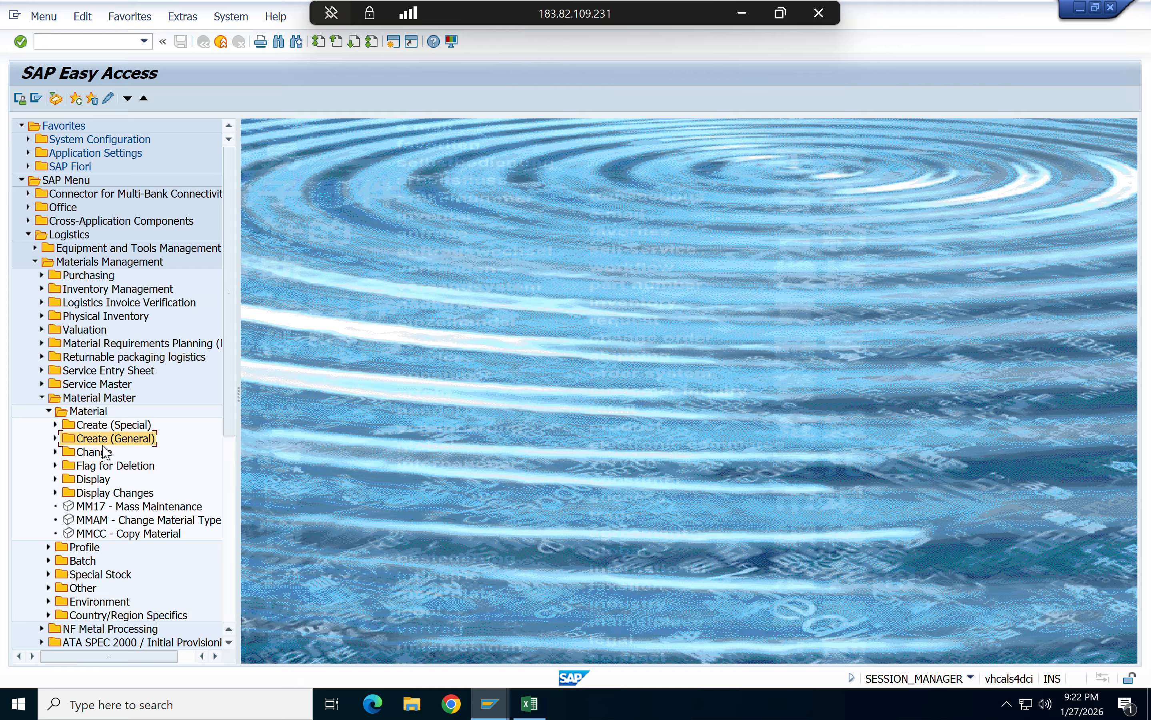
click(56, 439)
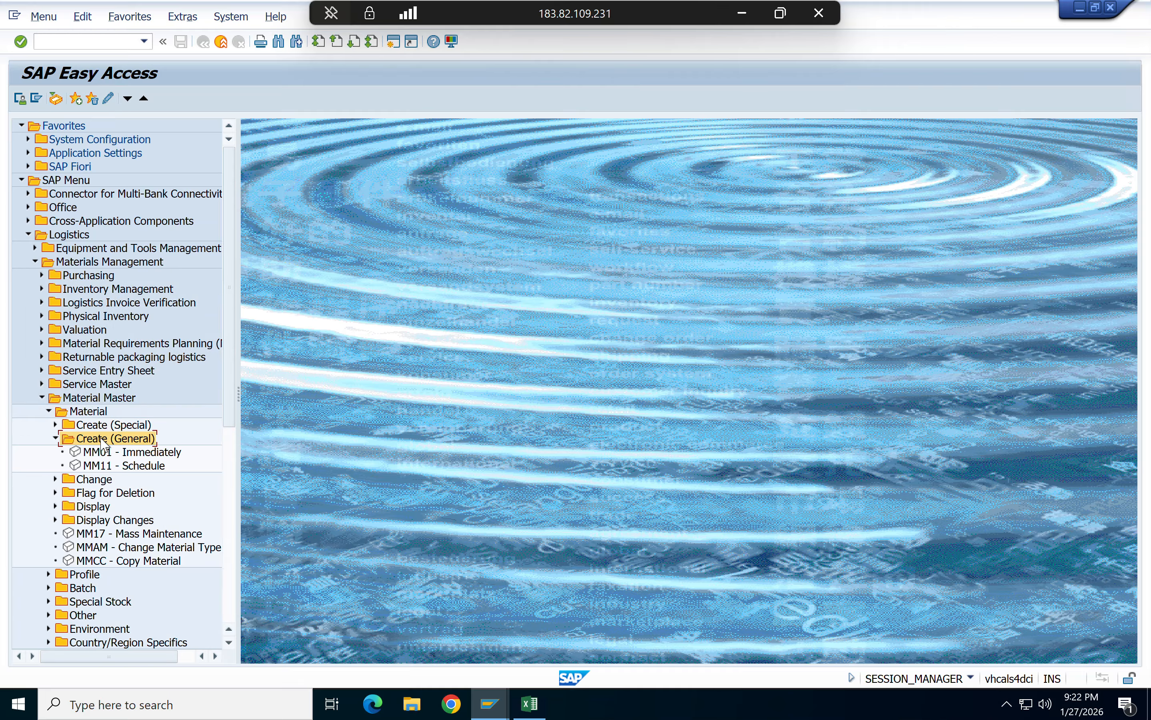
click(118, 454)
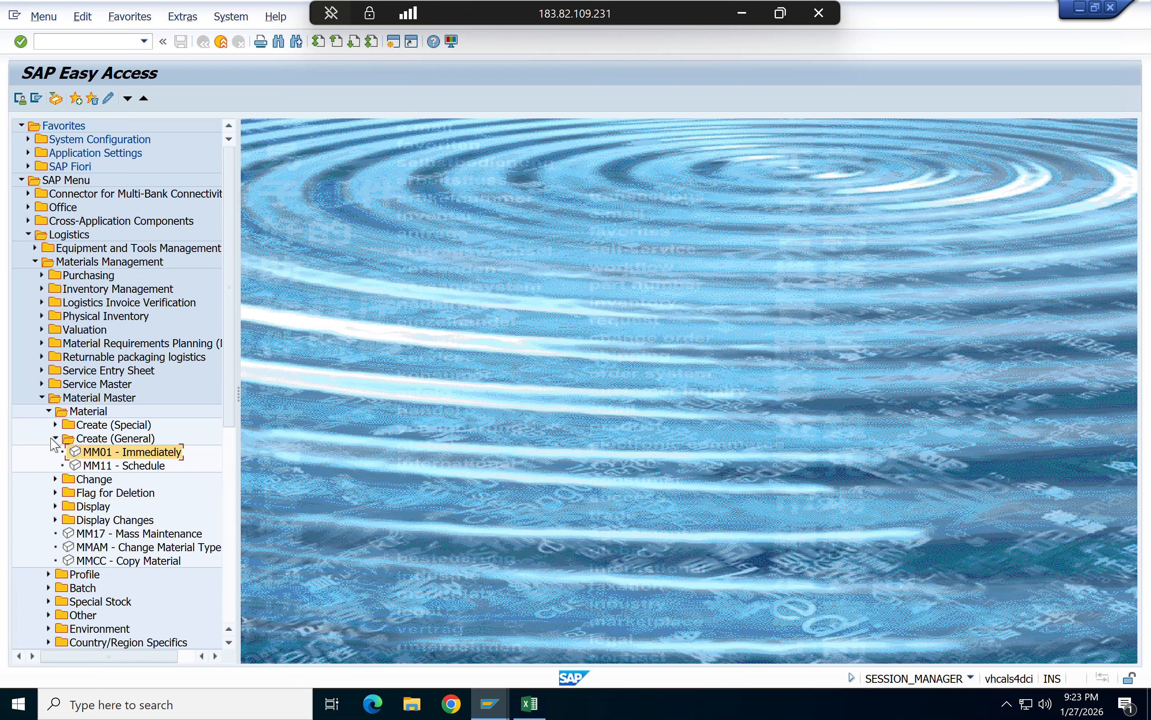
- Expand Create (Special), examine its transactions per material type from MMR1 Raw Material to MMG1 Returnable Packaging, and collapse it
click(55, 425)
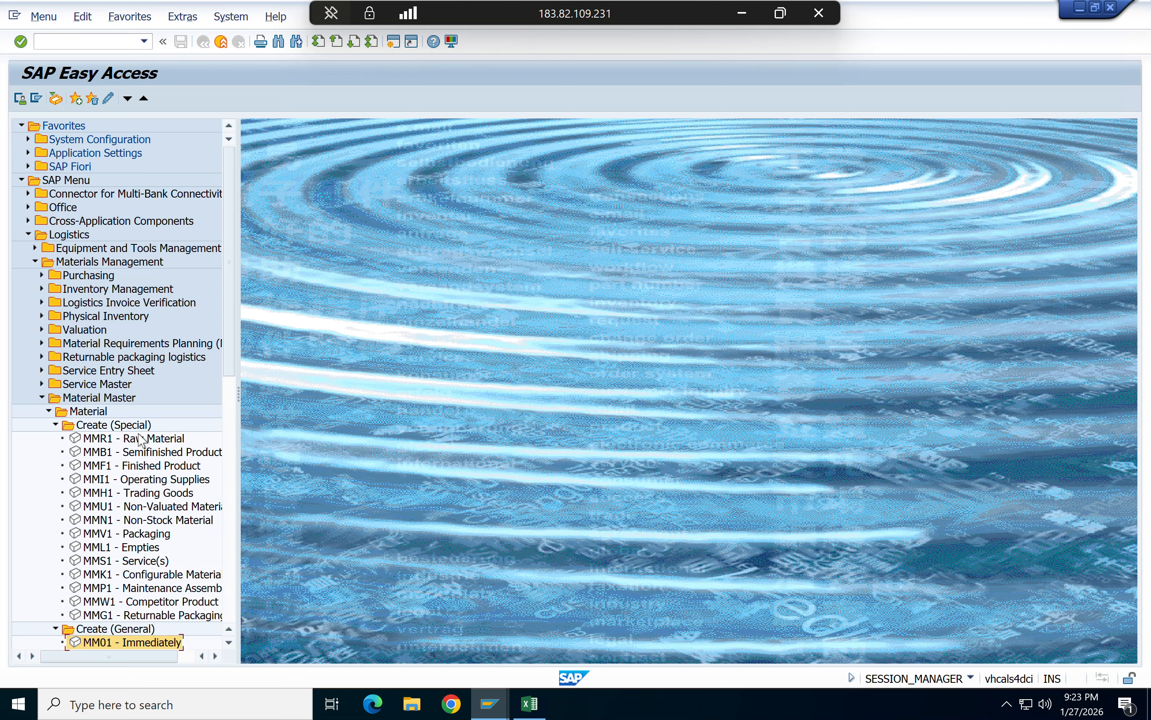
click(162, 439)
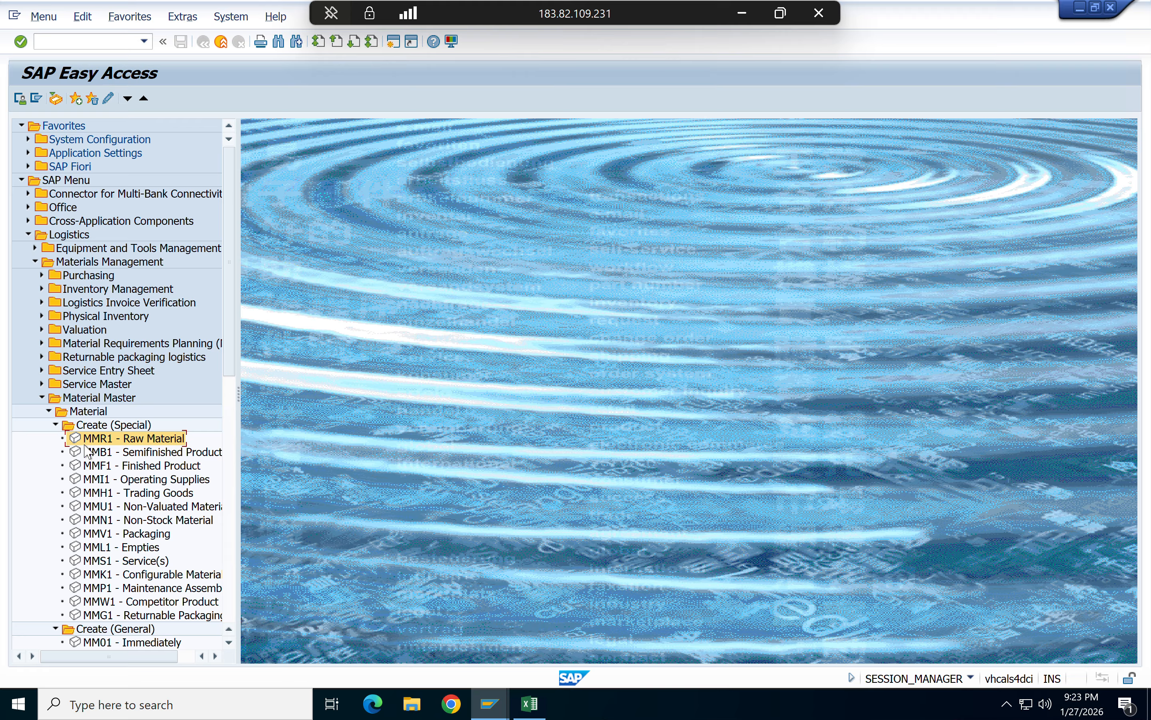
click(136, 498)
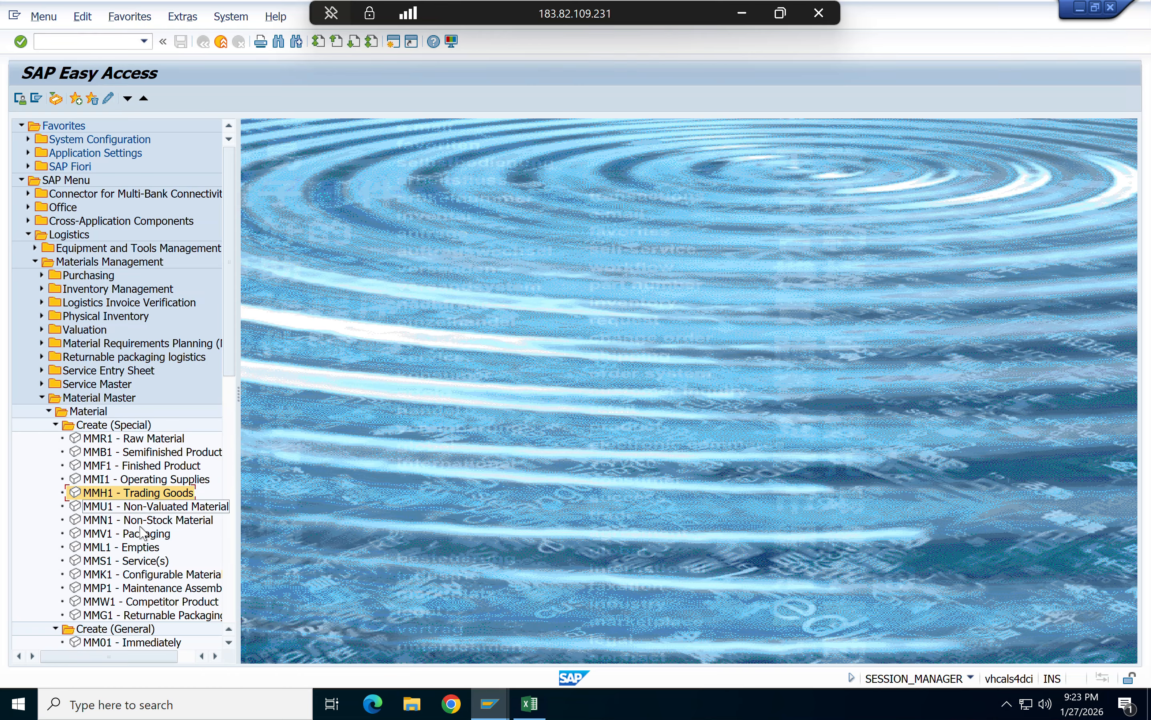
click(123, 563)
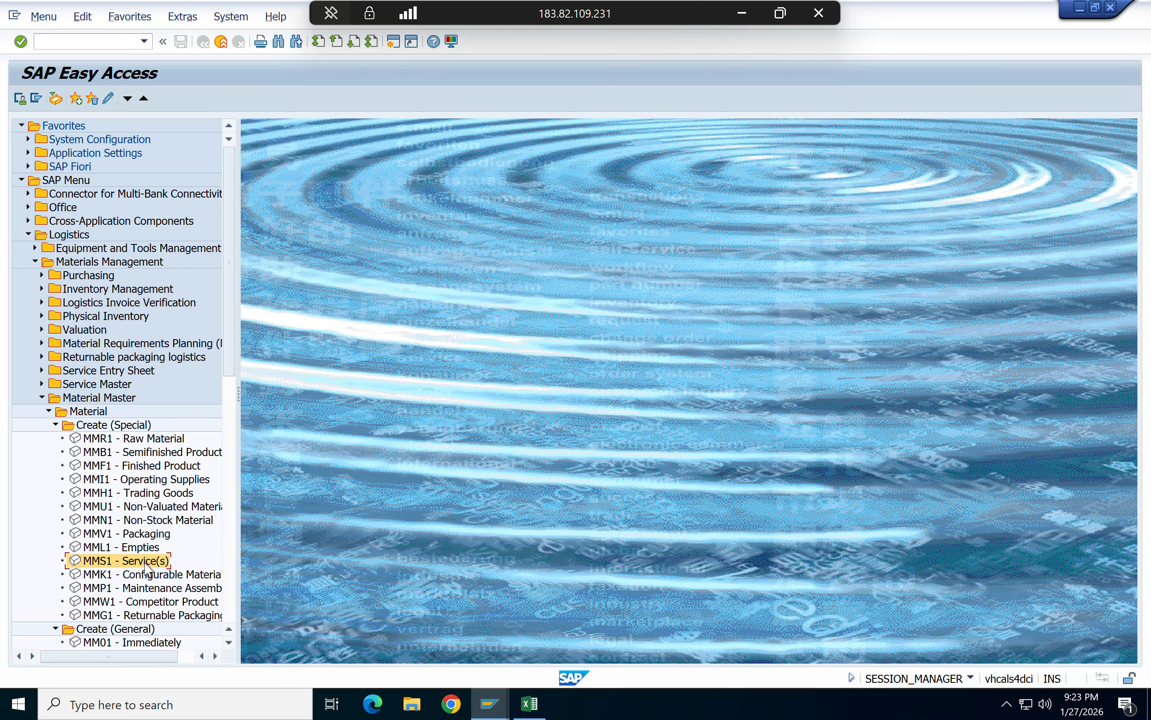
click(176, 617)
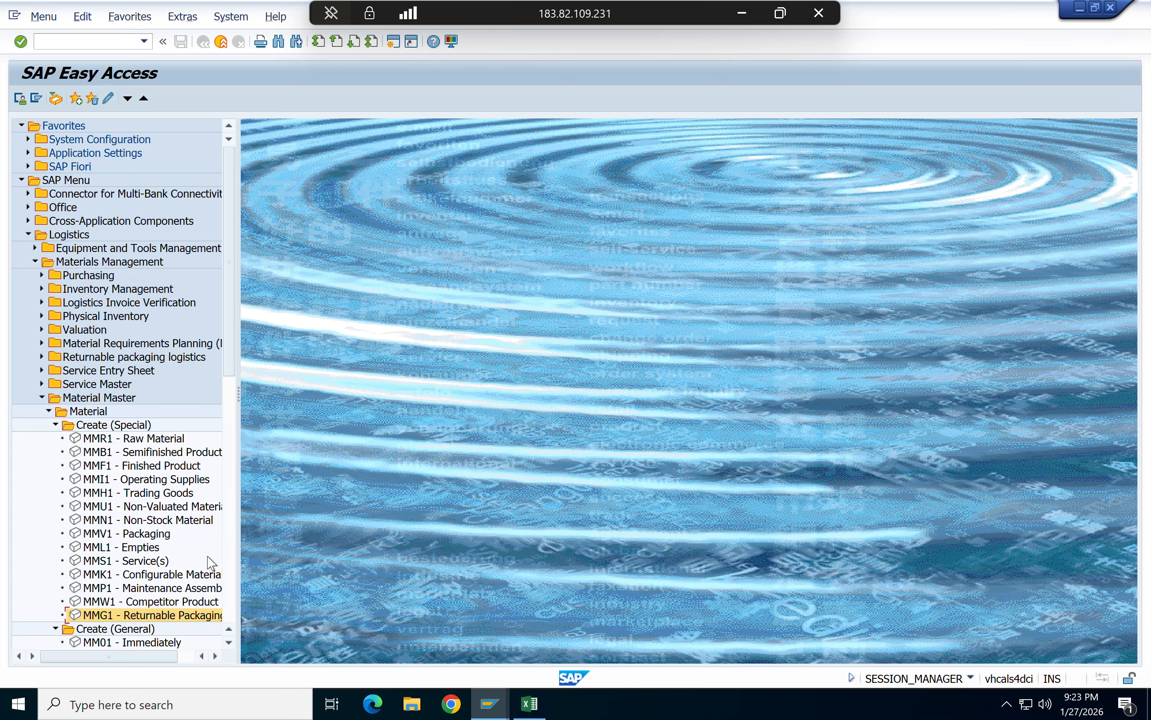
click(142, 440)
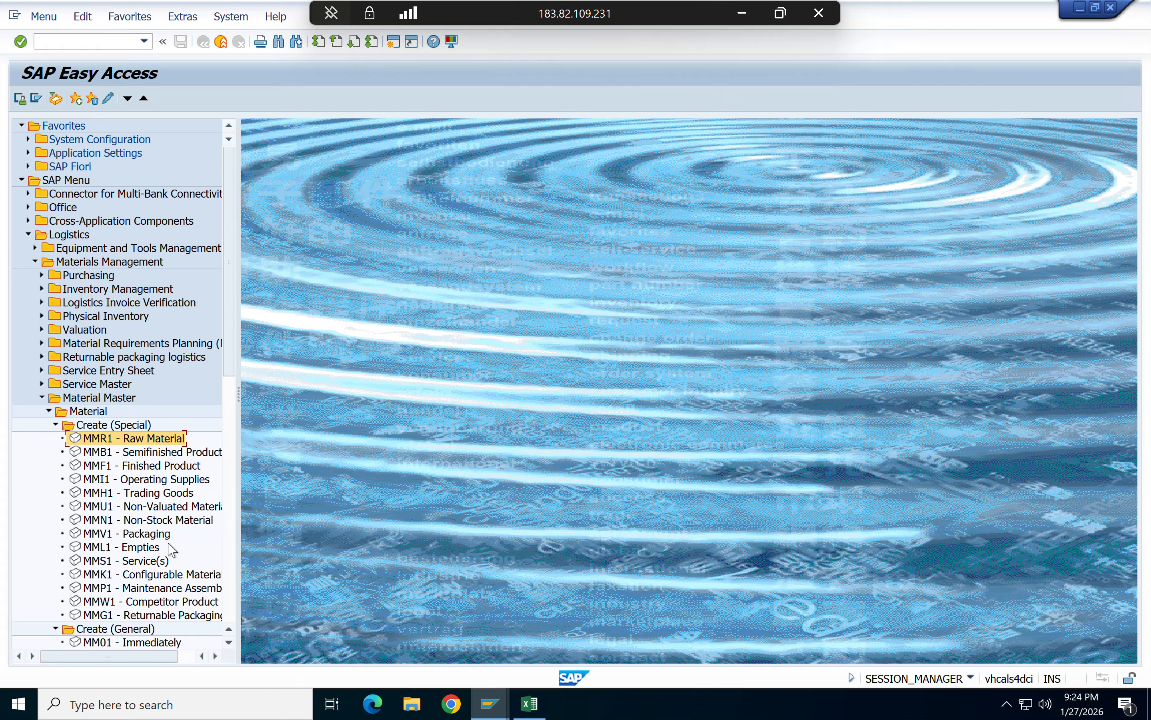
click(54, 424)
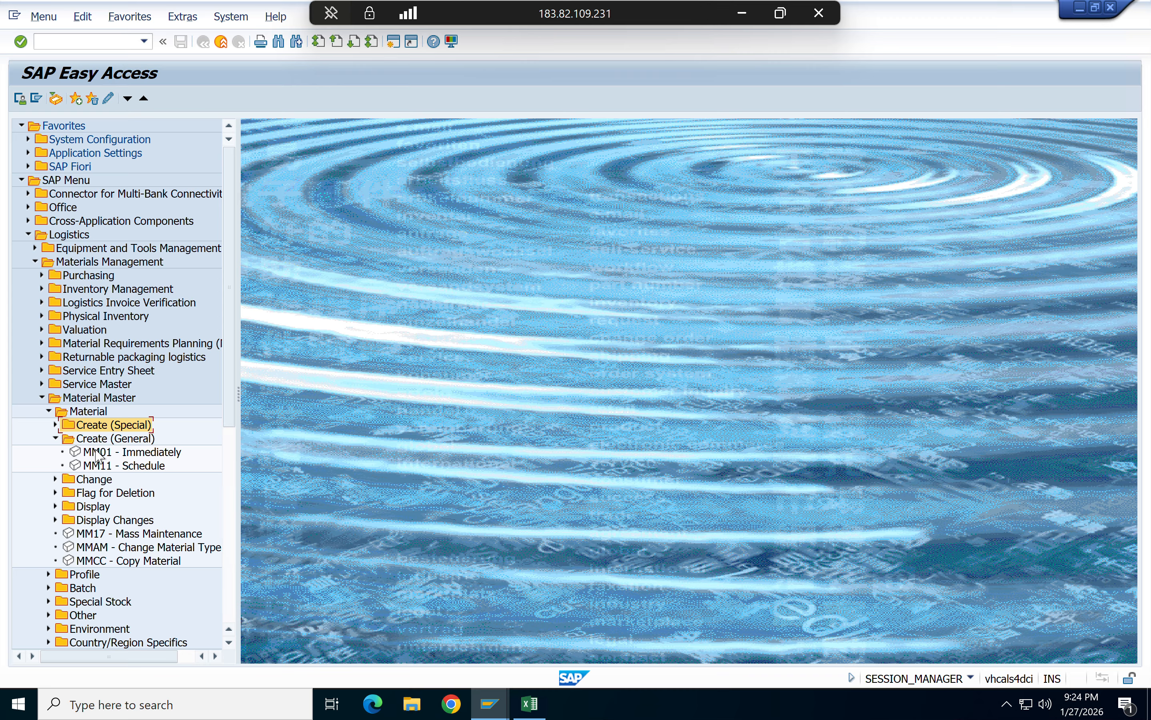
- Start MM01 - Immediately from Create (General) and show the Industry options on the Create Material initial screen
click(111, 453)
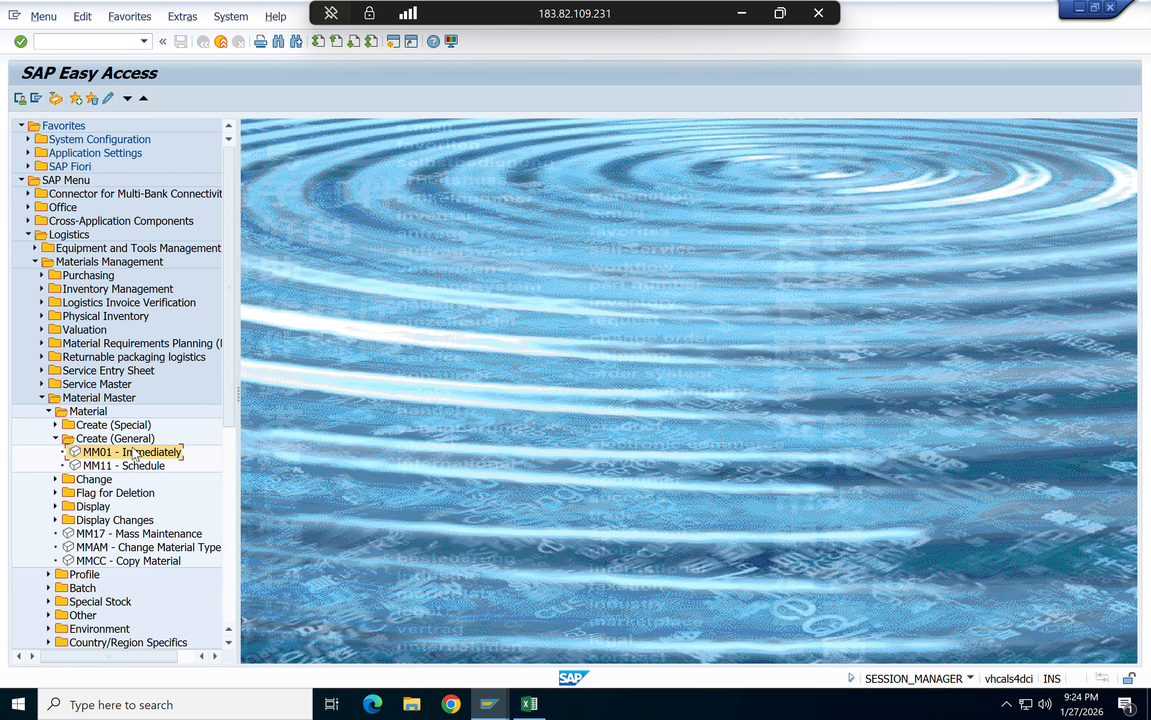
double_click(76, 455)
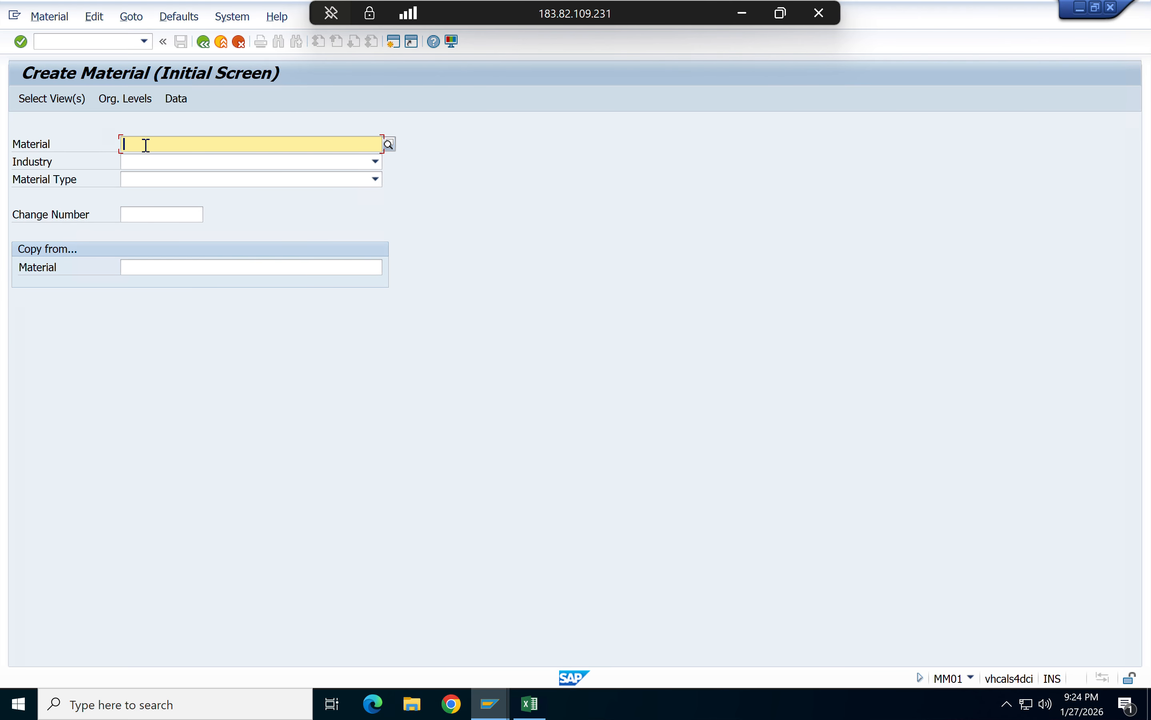
click(376, 162)
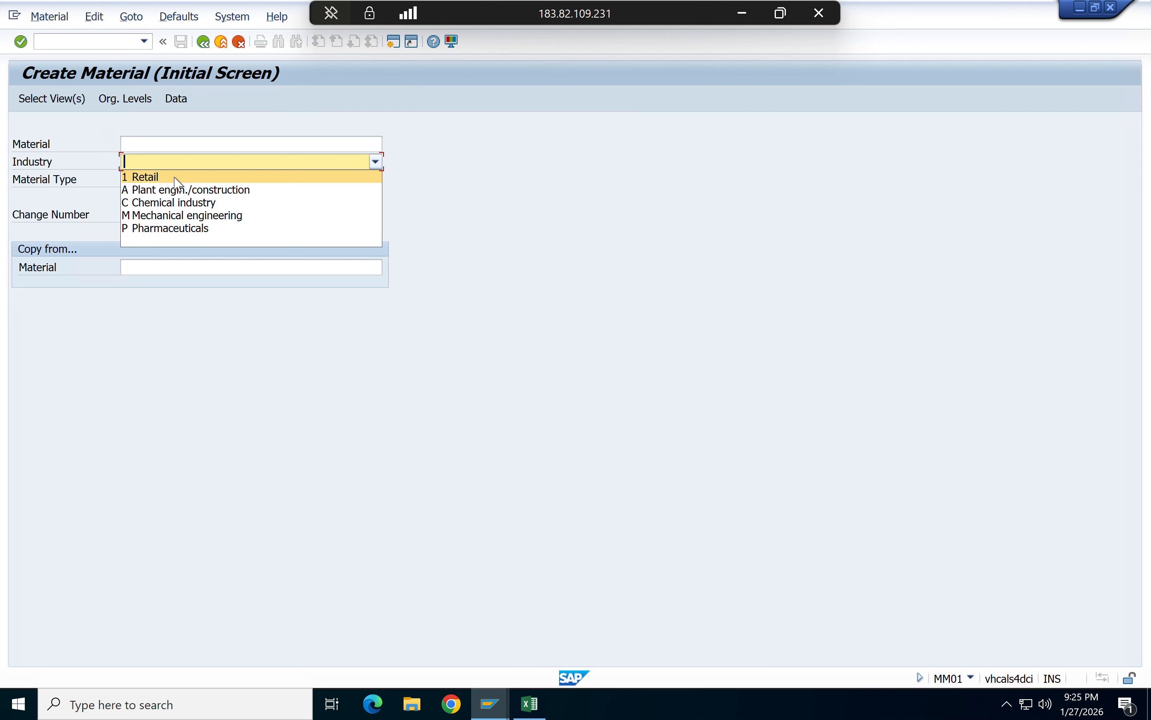
- Try to open the retail material transaction in a new session with /omm41 and exit the message
click(63, 43)
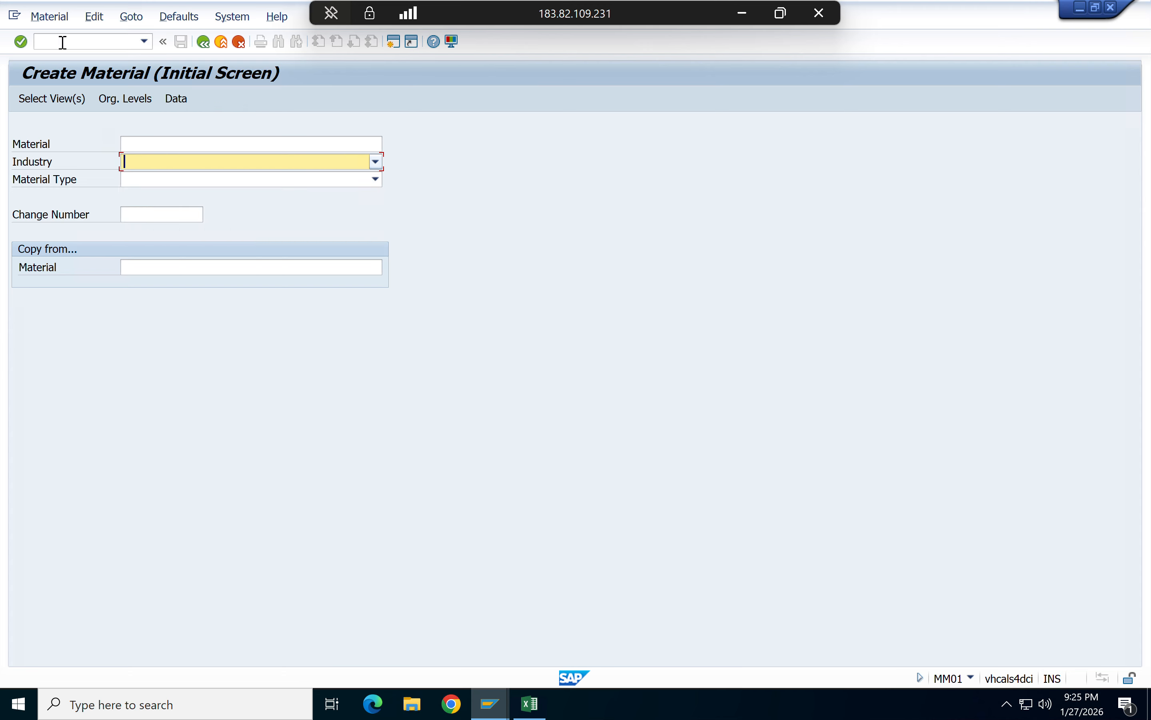
click(77, 42)
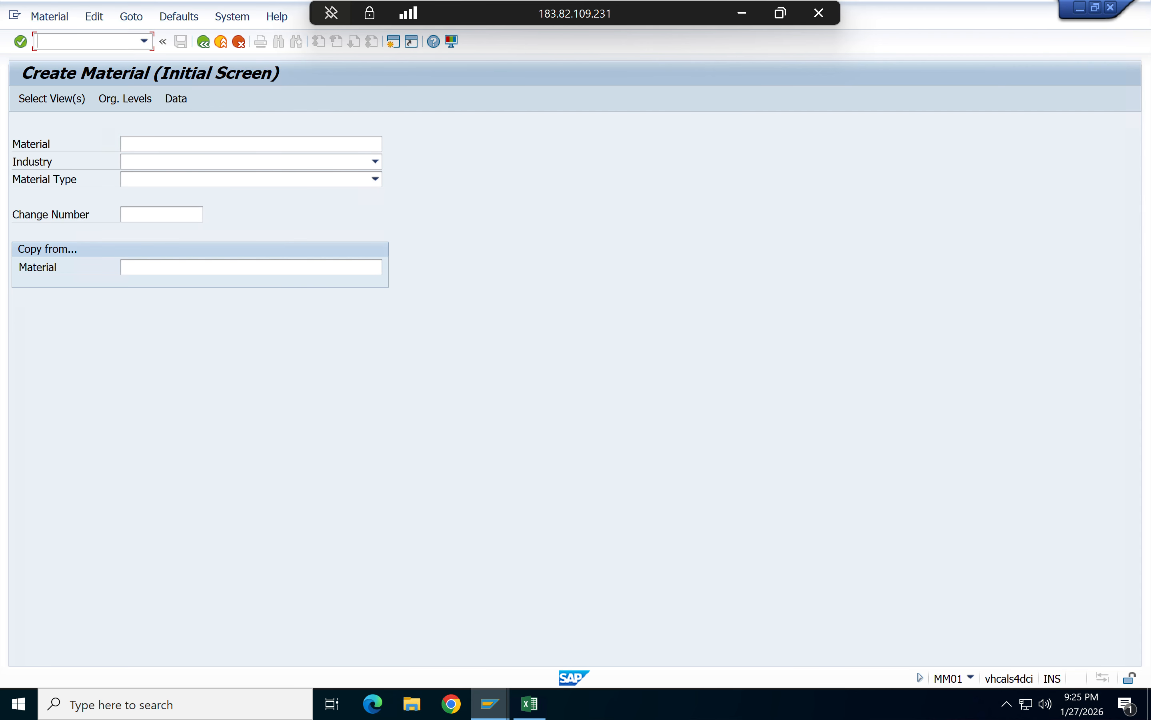
text(/omm41)
key(Return)
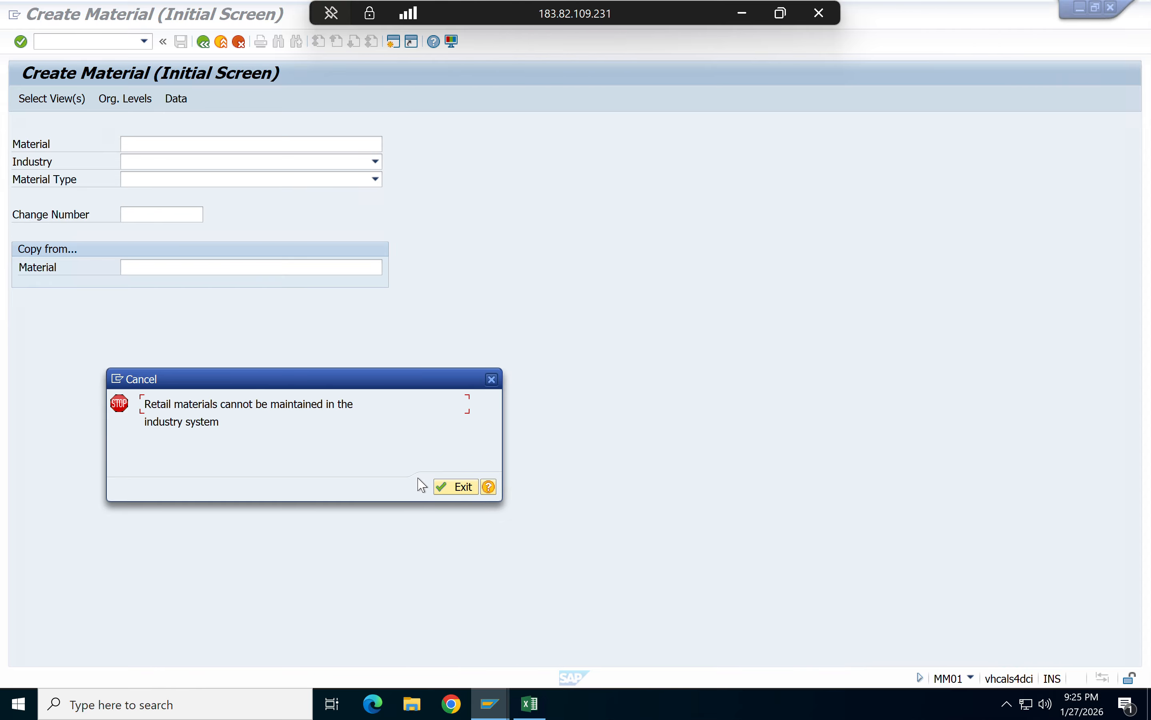
click(449, 490)
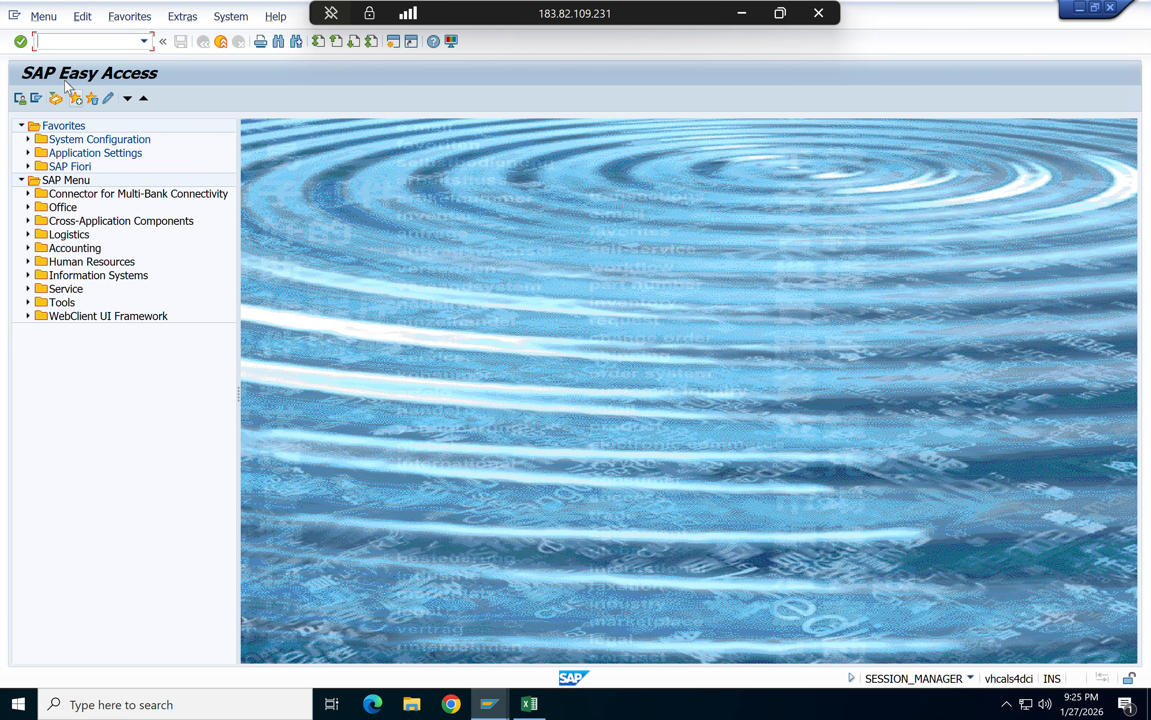
- Try to start transaction mm41 from SAP Easy Access and close the message
text(mm41)
key(Return)
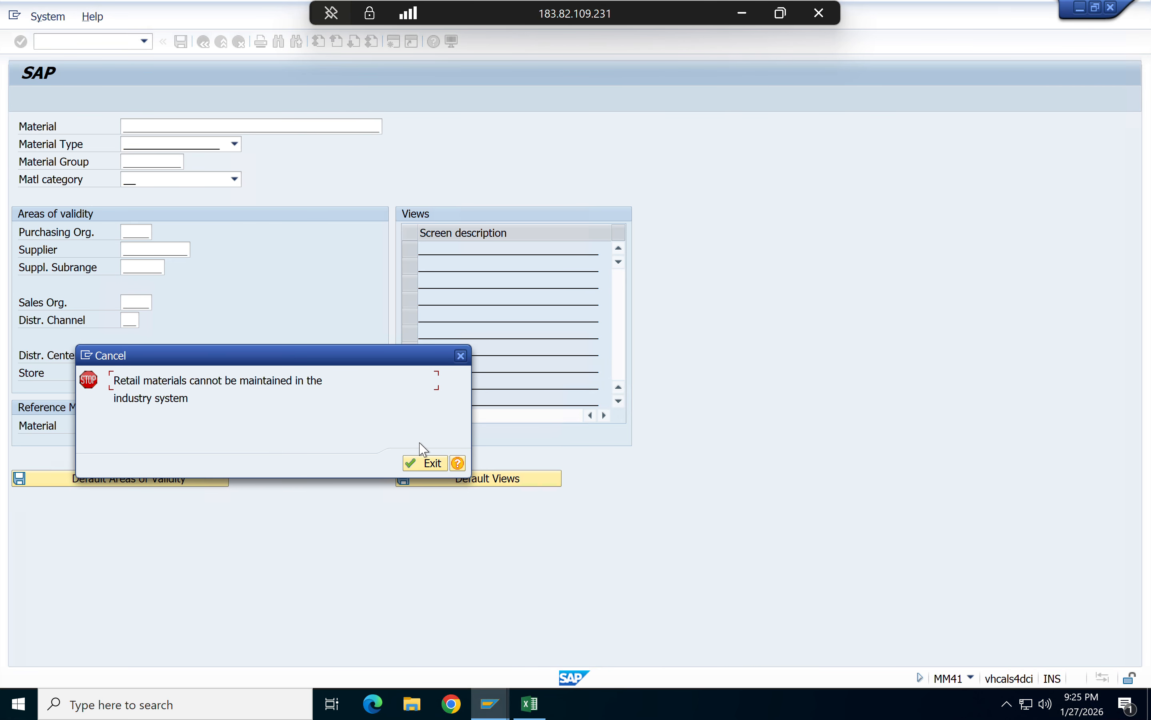
click(461, 356)
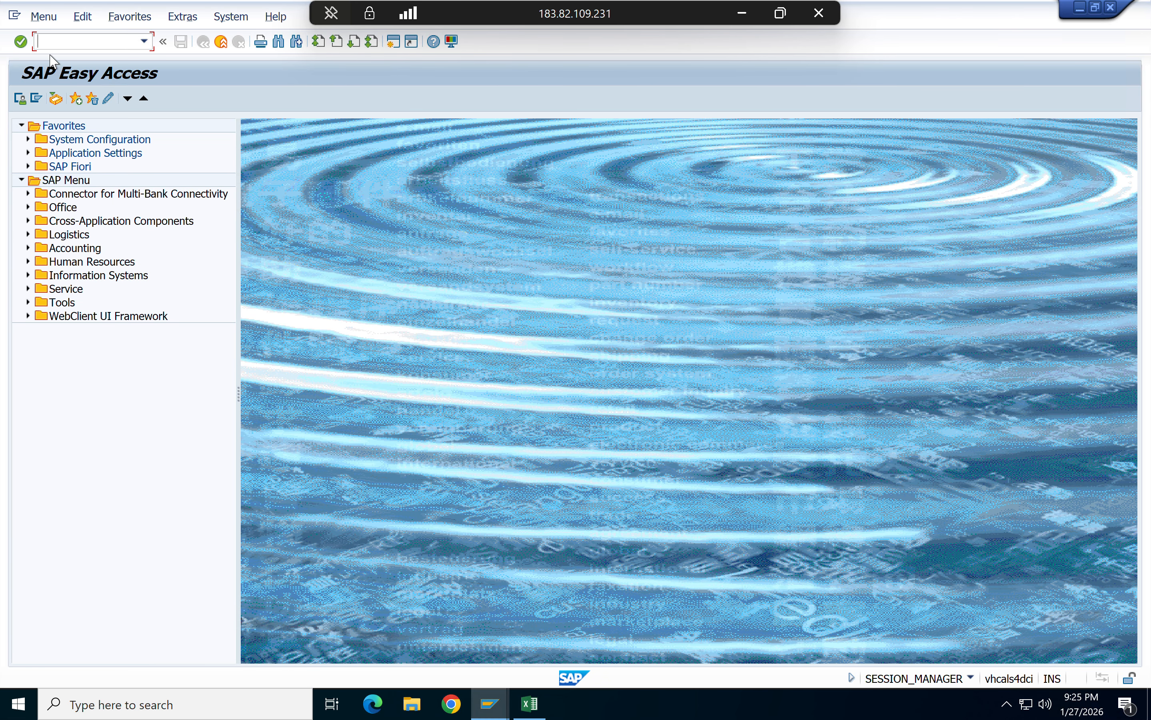
- Start mm41 again, move the message aside to examine the material screen's fields, and close the message
text(mm41)
key(Return)
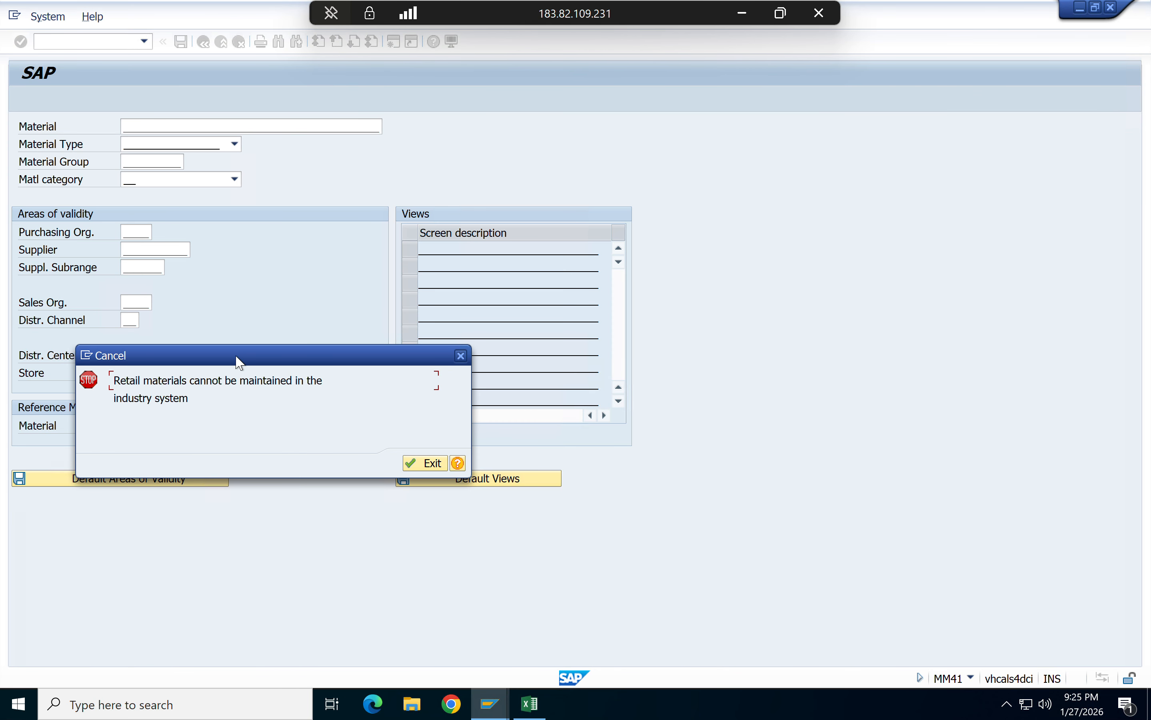
drag(233, 354, 768, 249)
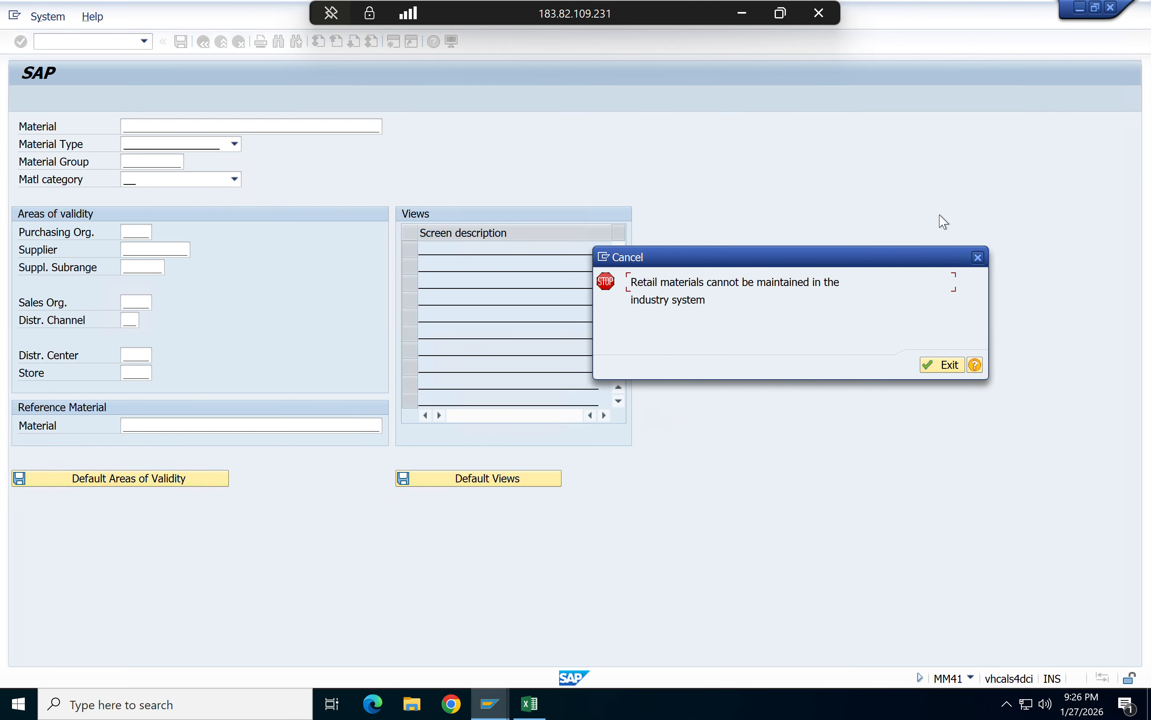
click(977, 257)
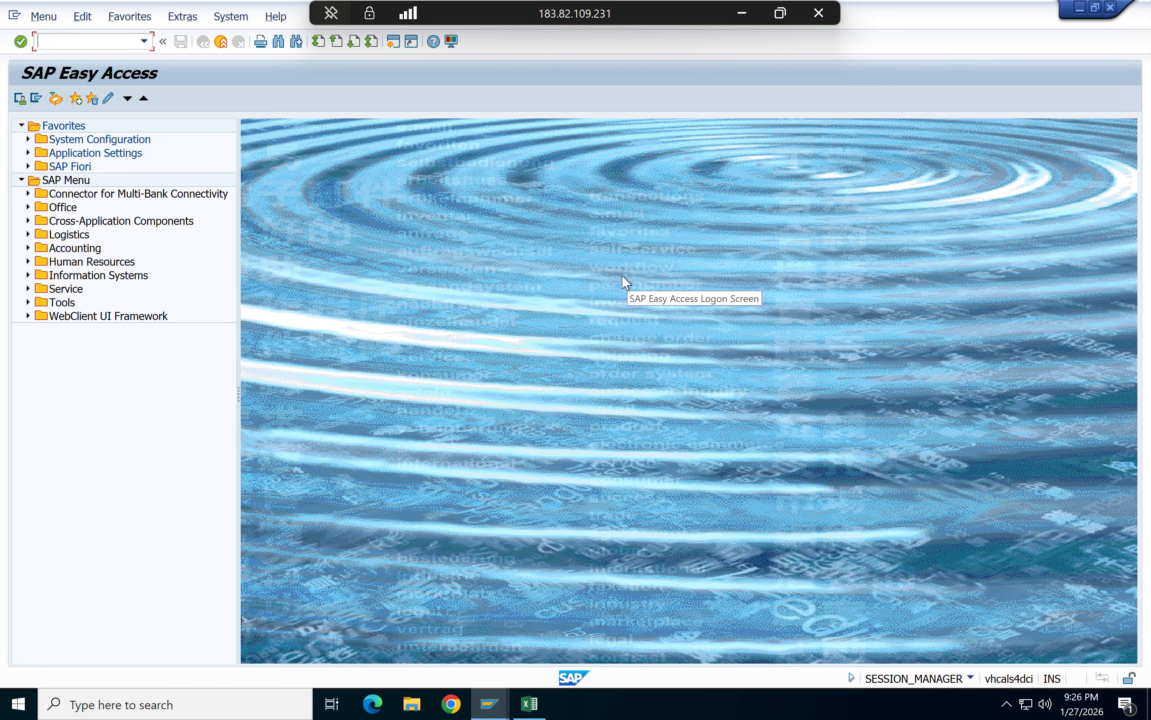
- Return to the Create Material session and set the industry to M Mechanical engineering
key(alt+Tab)
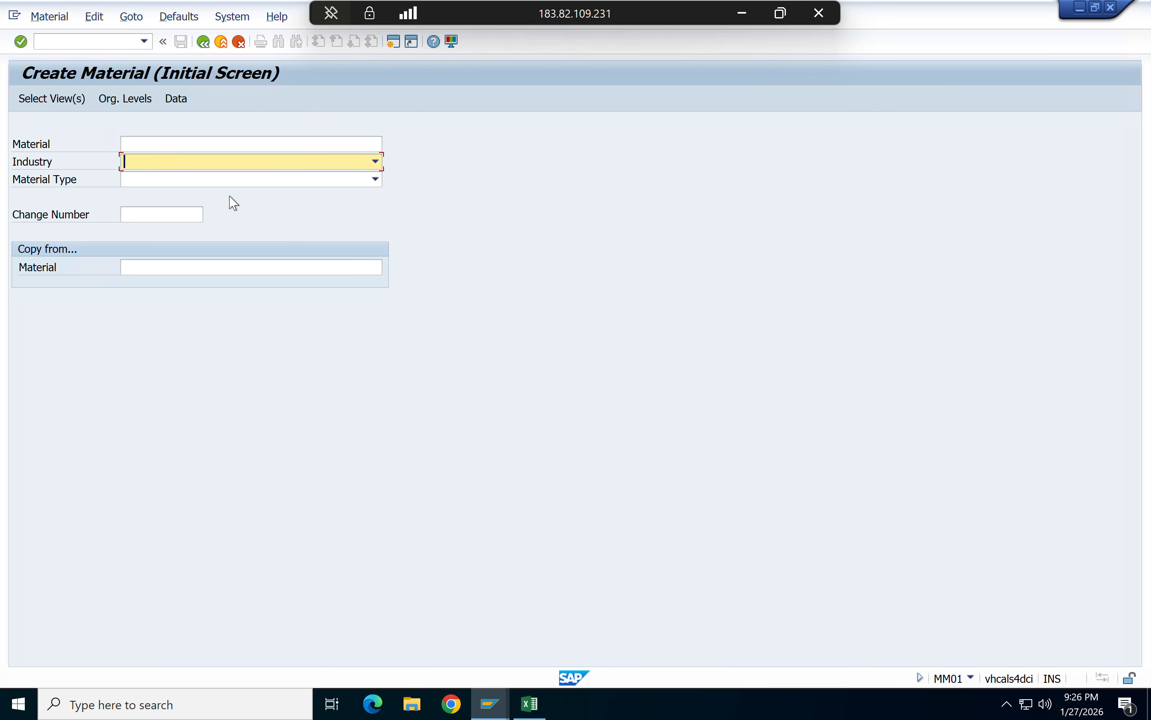
click(376, 162)
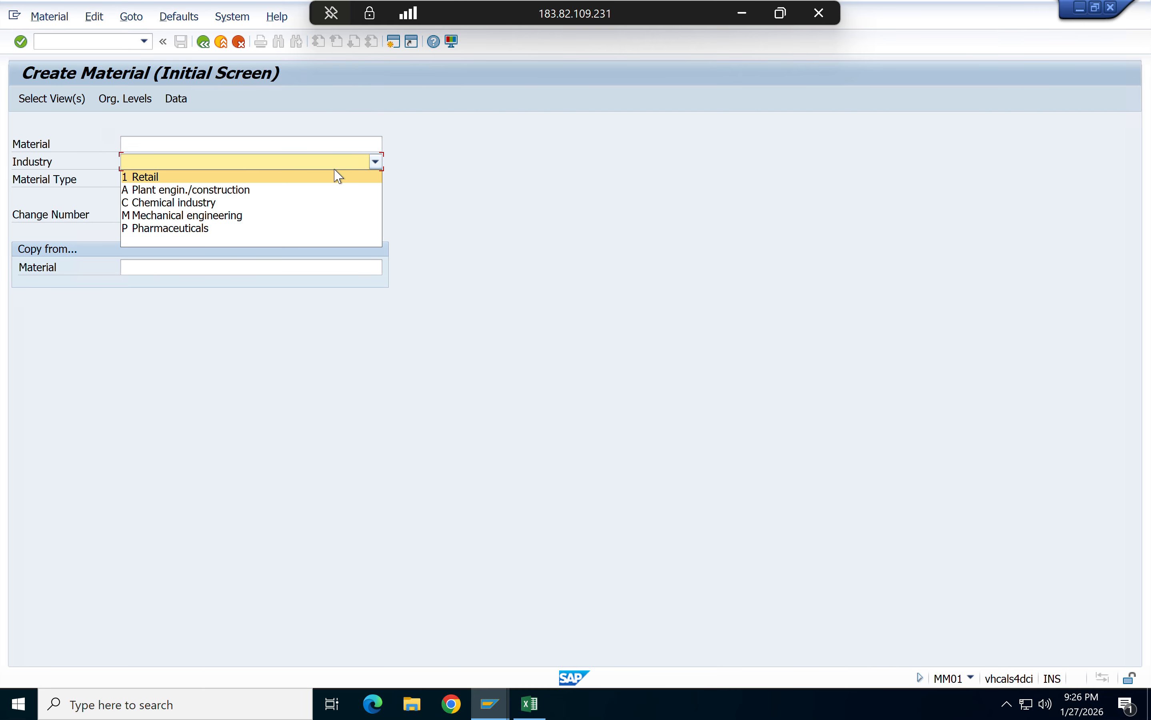
click(169, 215)
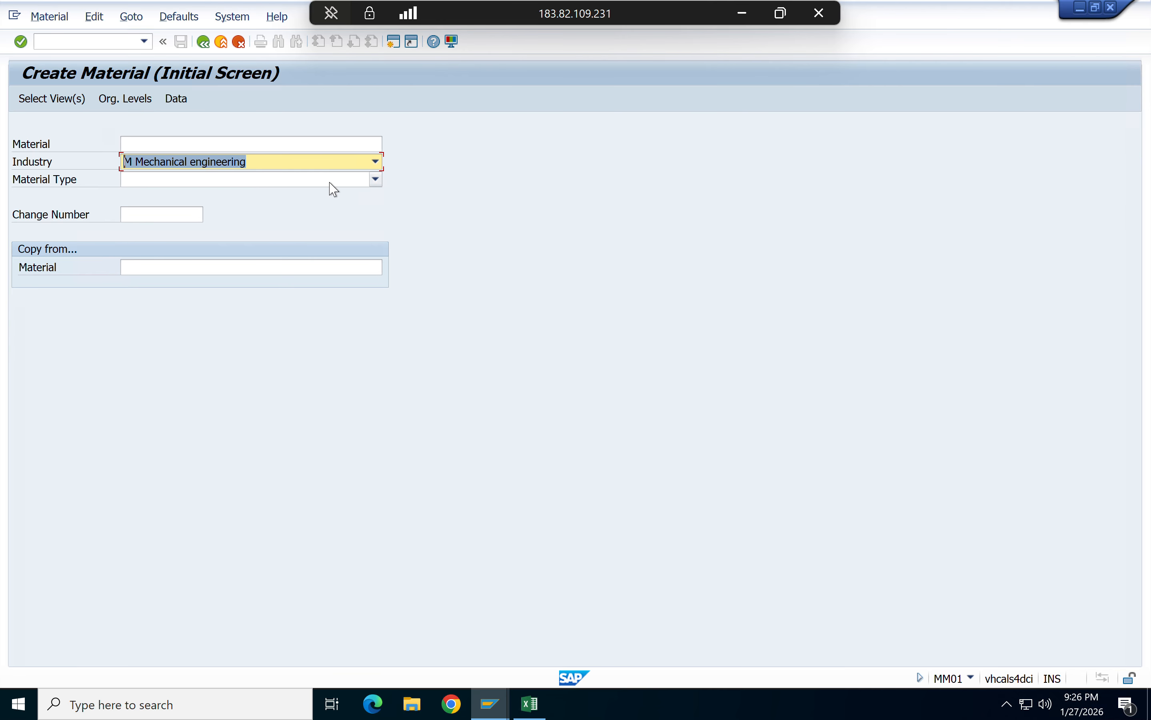
- Examine the available material types, including raw materials, semifinished products, trading goods, services and packaging, and close the list without choosing one
click(380, 185)
click(380, 185)
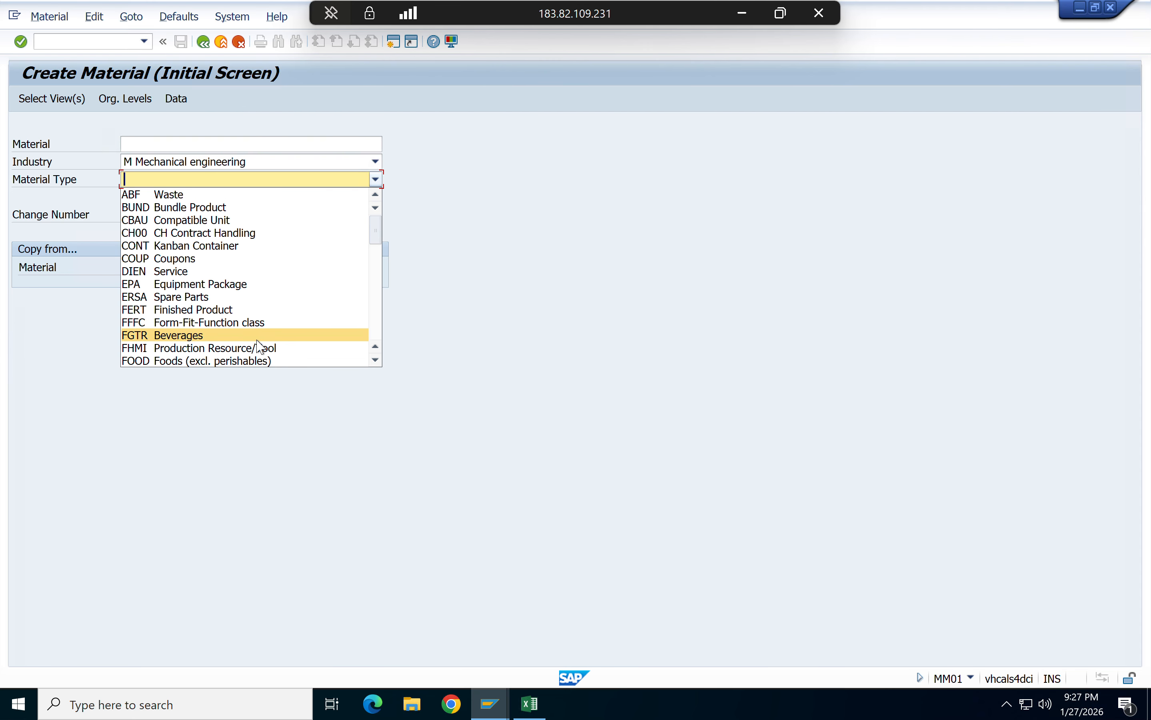
scroll(261, 347, down, 2)
key(r)
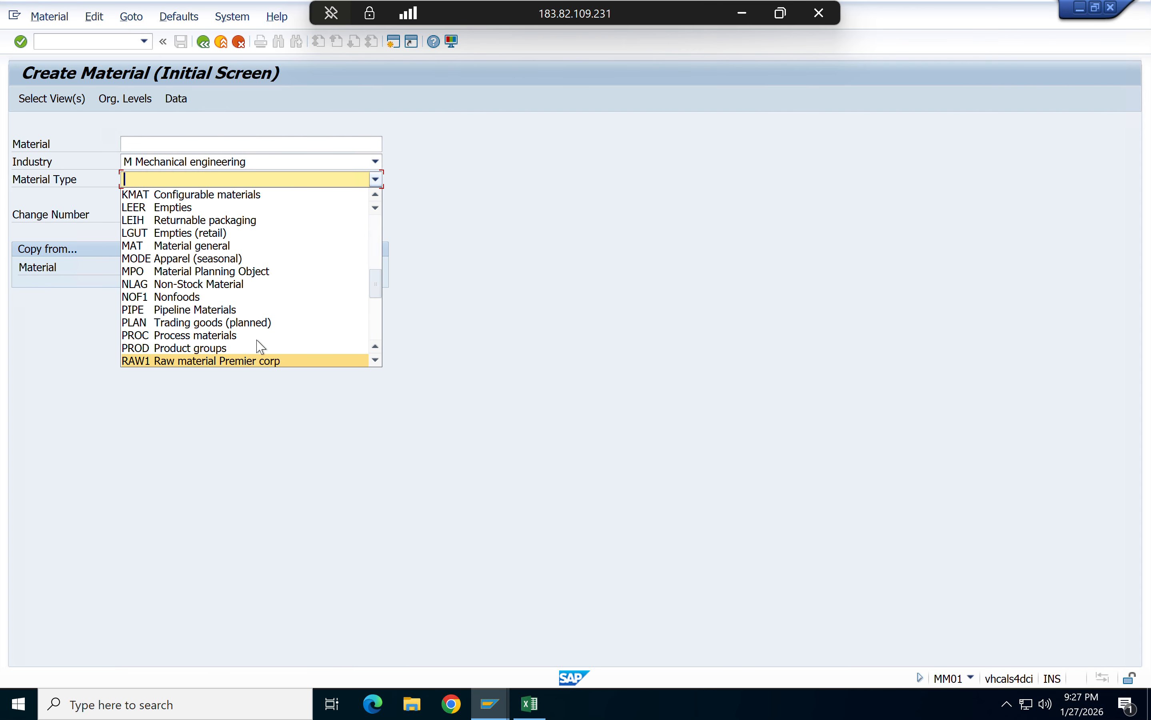
key(Down)
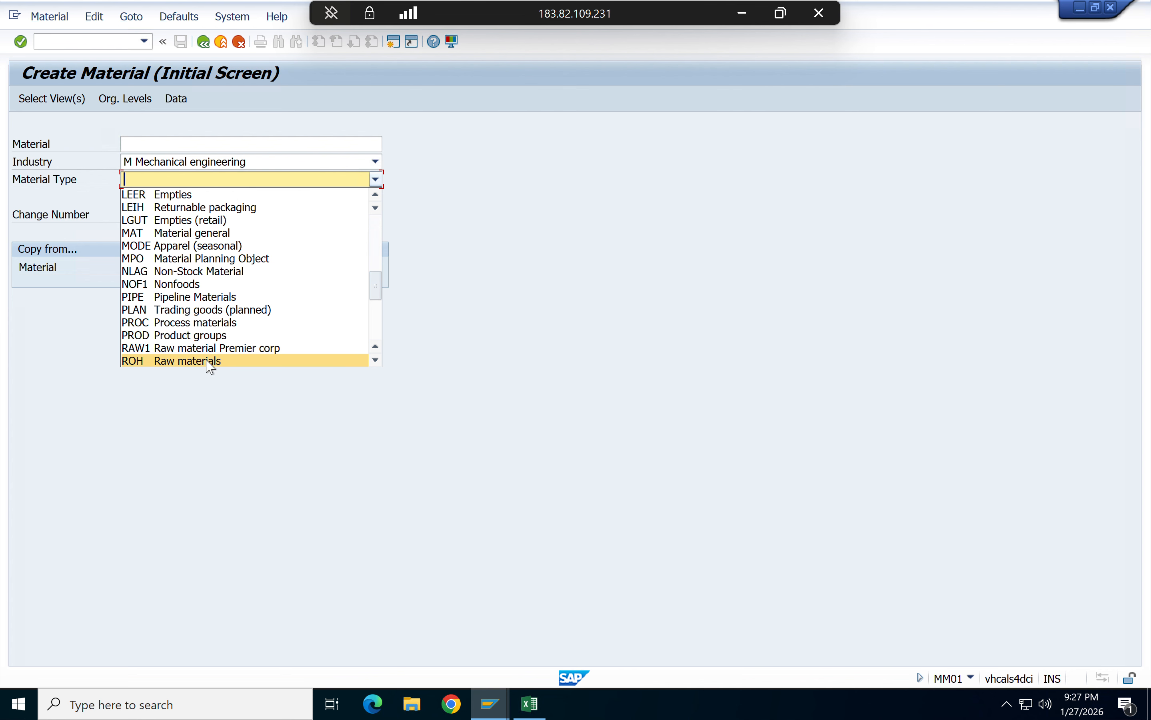
key(h)
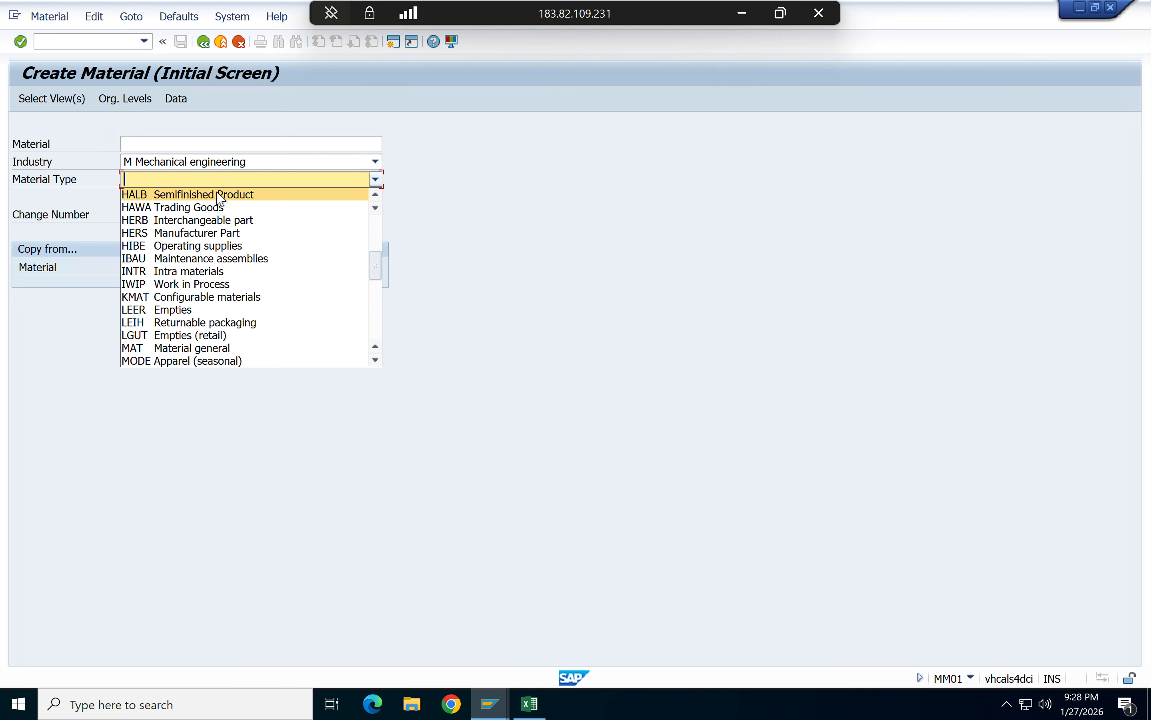
scroll(220, 198, up, 2)
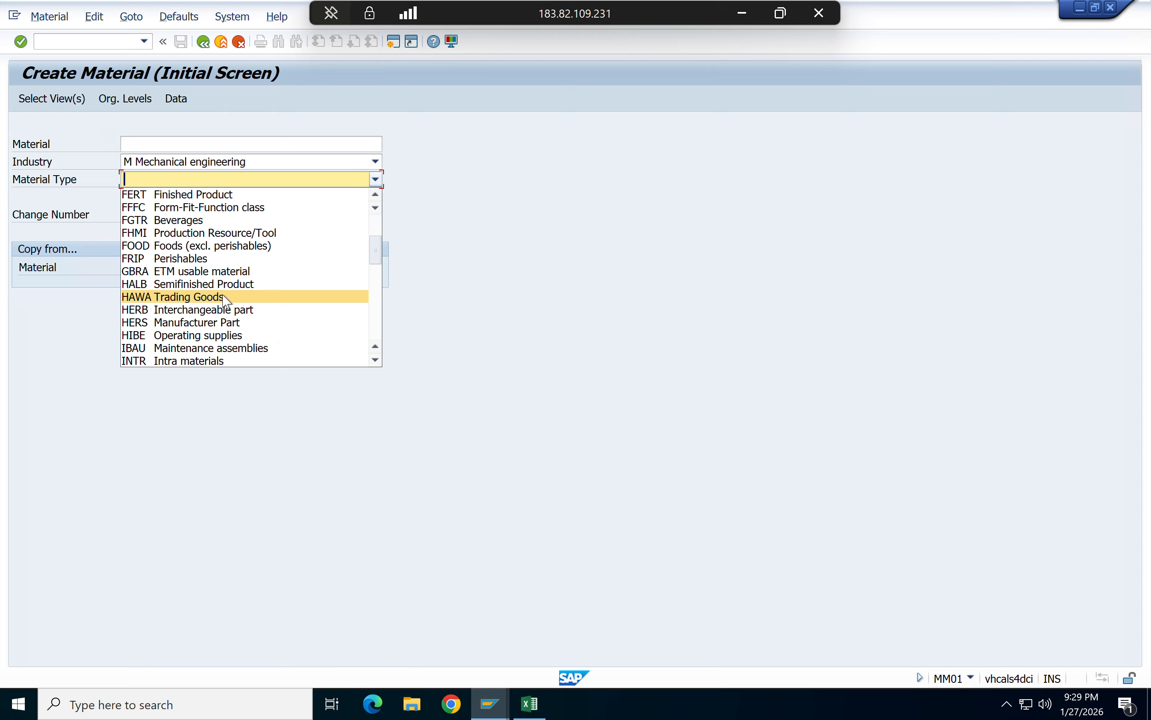
scroll(235, 355, down, 1)
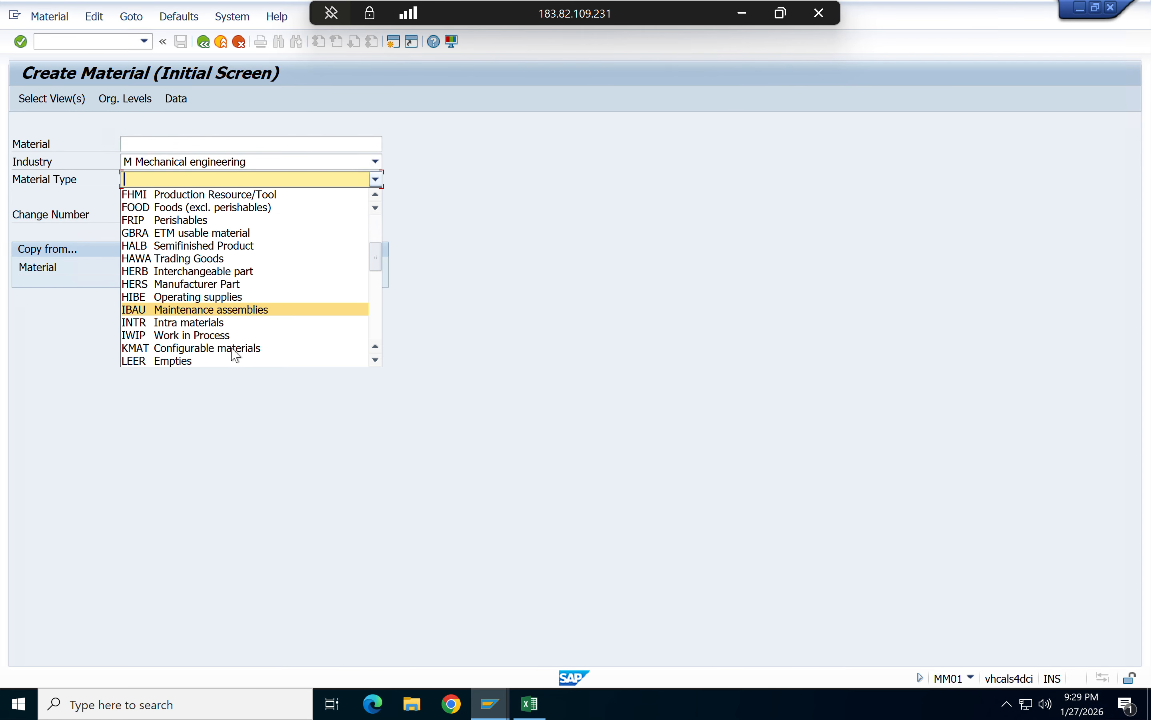
scroll(236, 355, down, 1)
scroll(235, 355, down, 1)
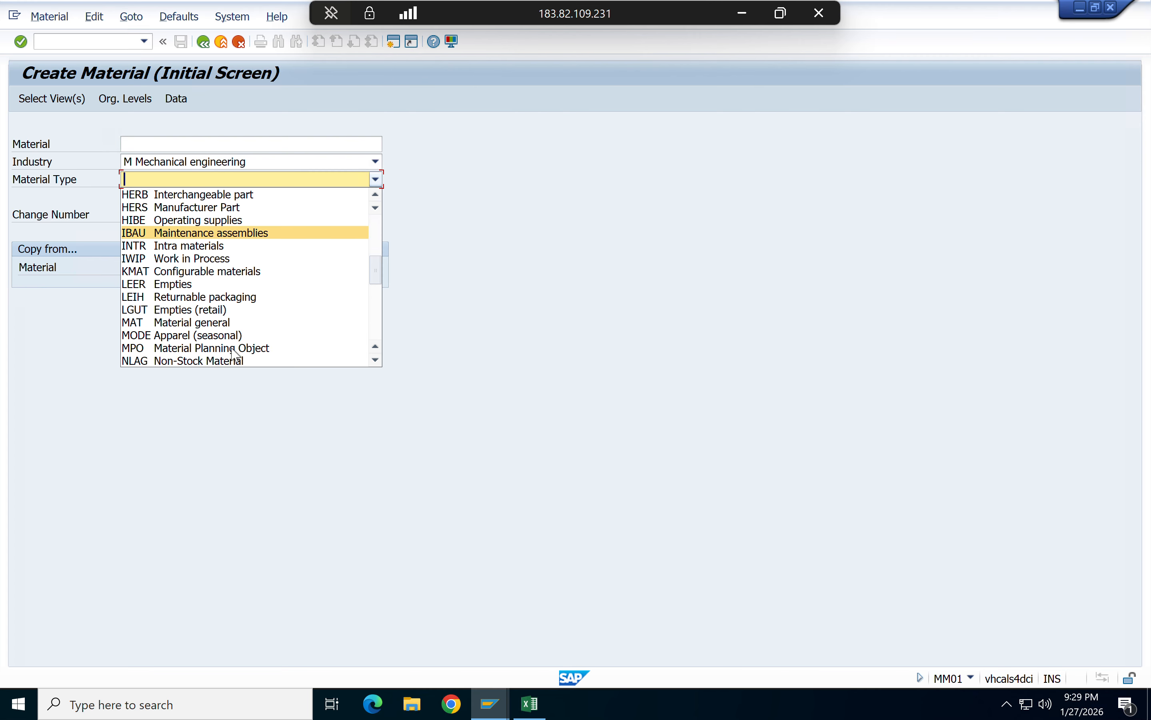
scroll(235, 355, down, 4)
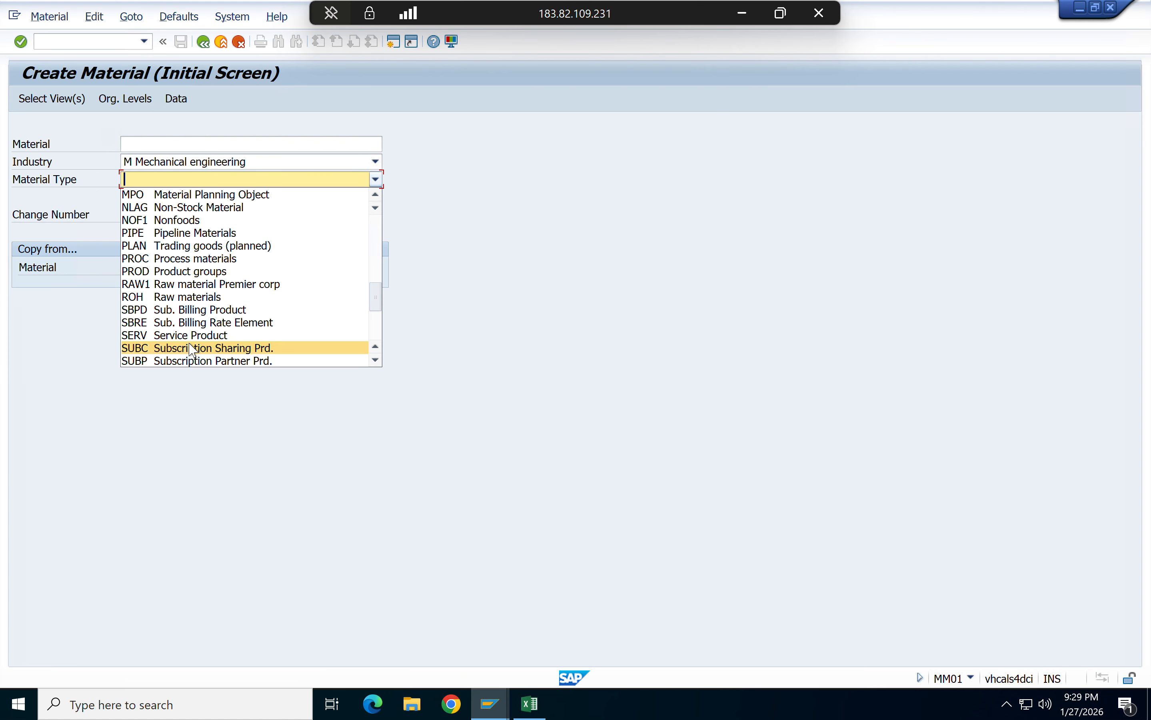
scroll(176, 328, down, 1)
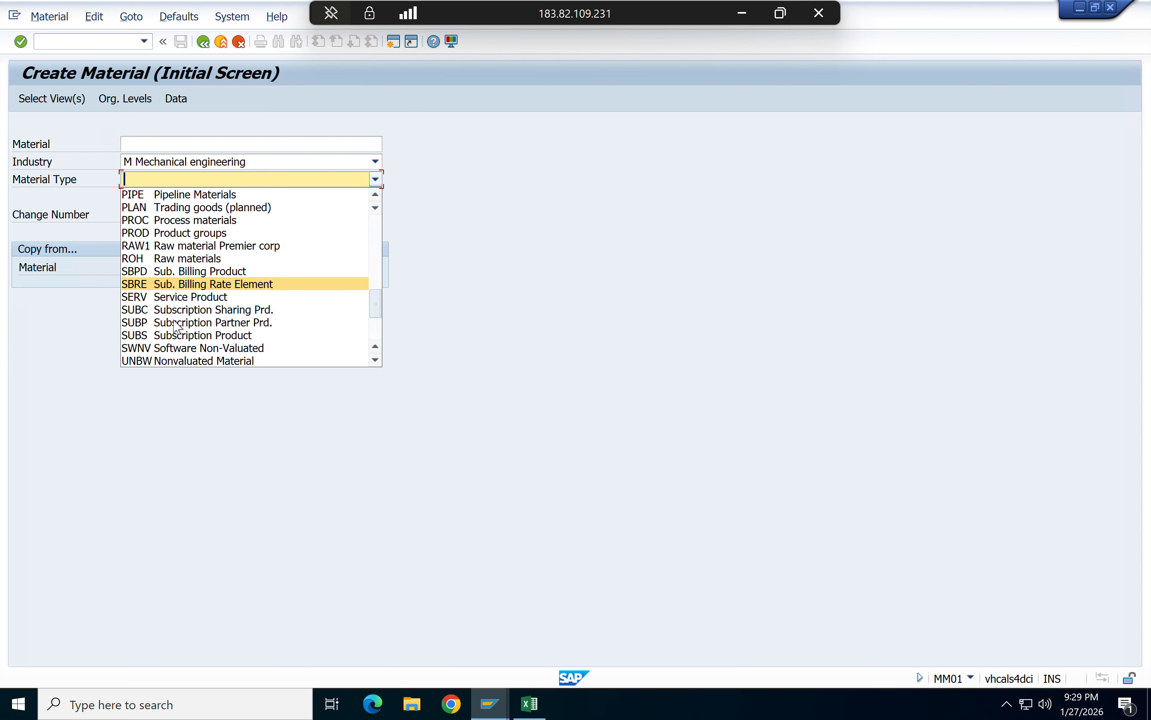
scroll(176, 328, down, 1)
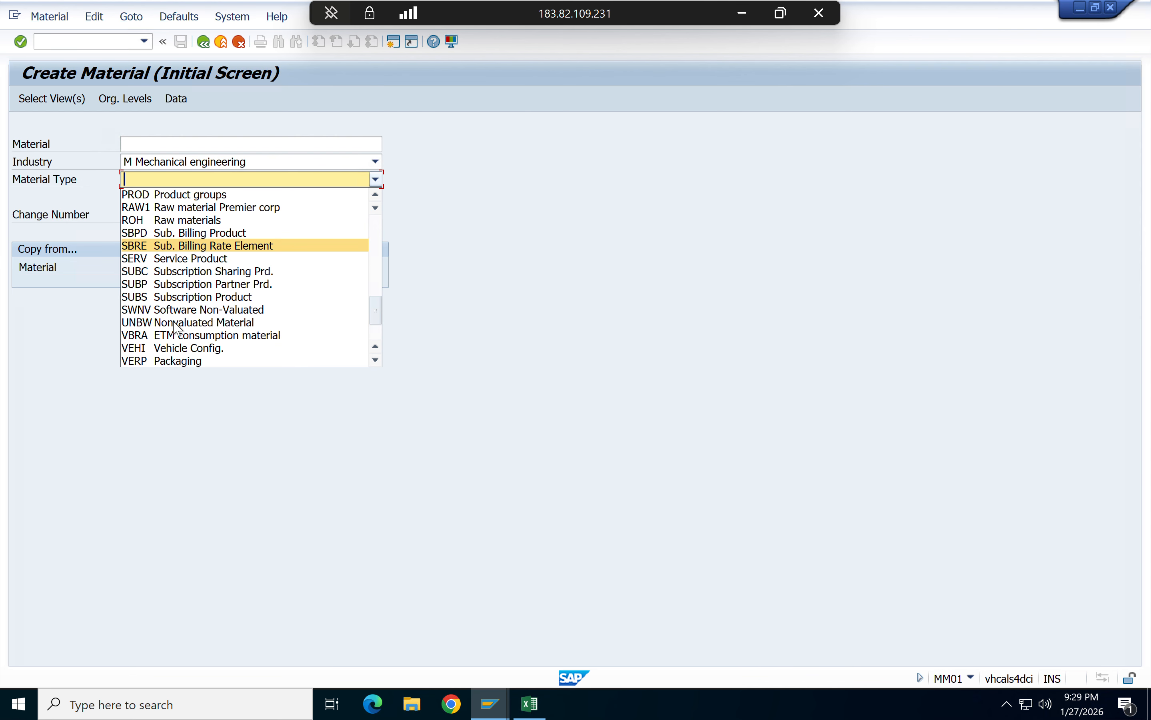
scroll(178, 333, down, 2)
key(Up)
key(Up)
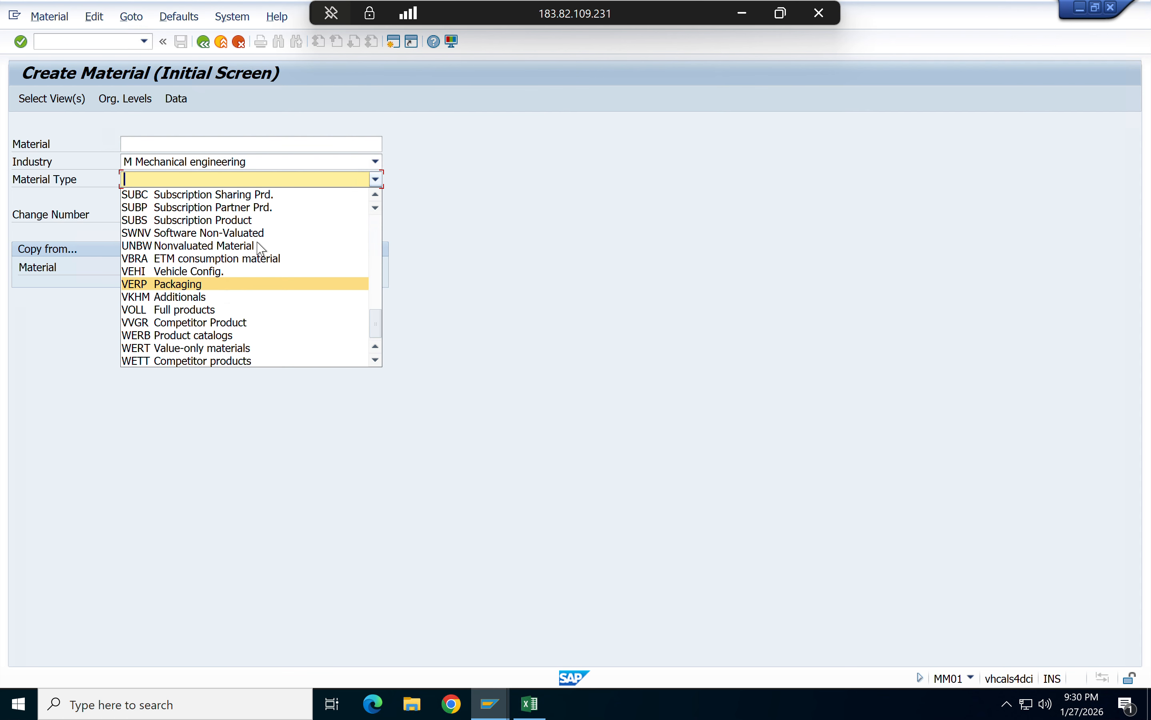
click(427, 189)
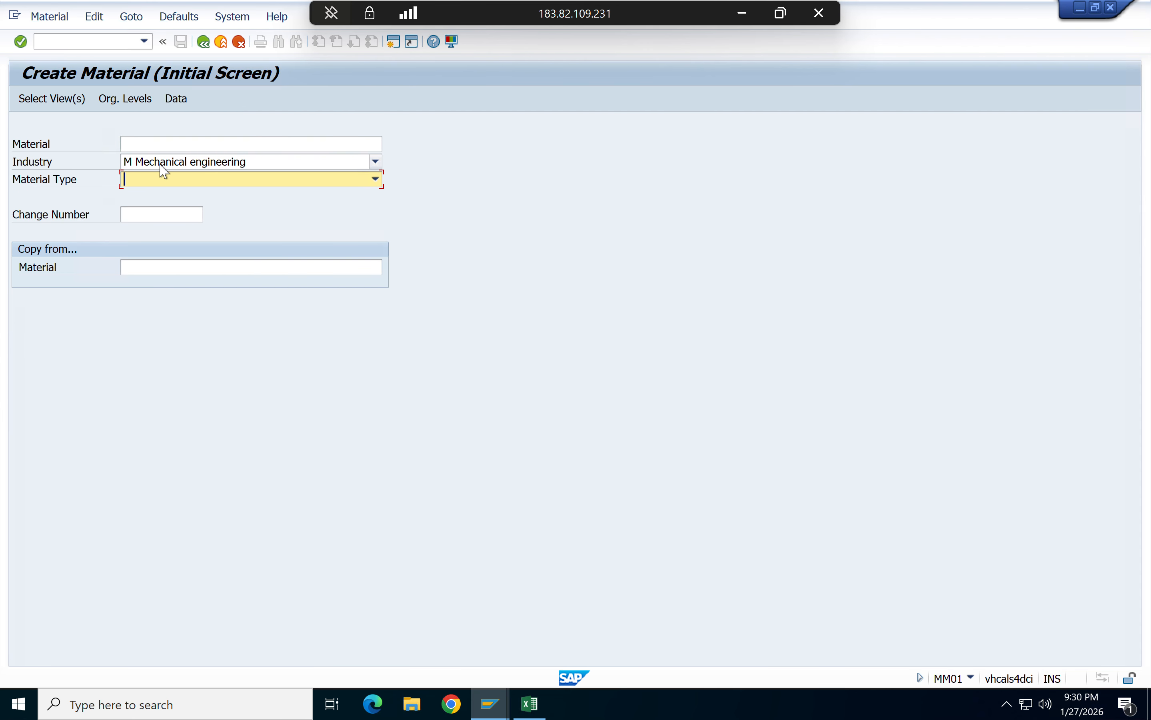
- Set the material type to ROH Raw materials and continue to the view selection
text(ROH Raw materials)
click(430, 185)
click(20, 42)
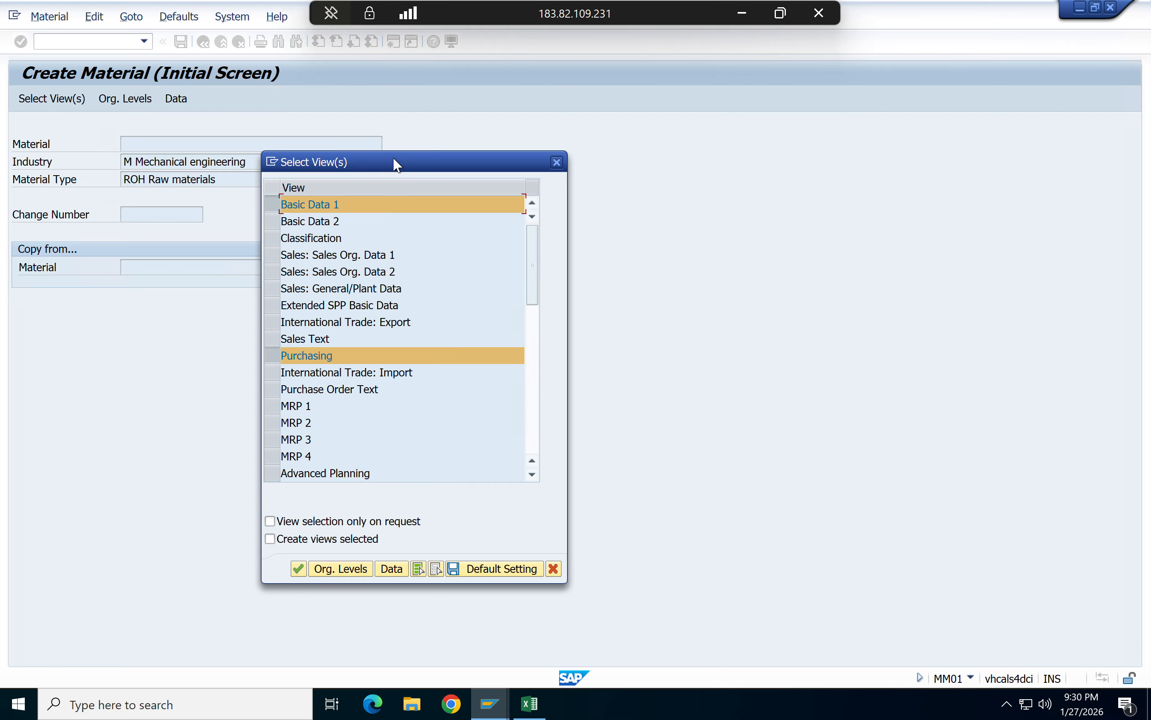
- Deselect General Plant Data / Storage 2 and confirm the views Basic Data 1, Purchasing, General Plant Data / Storage 1 and Accounting 1
drag(396, 156, 512, 127)
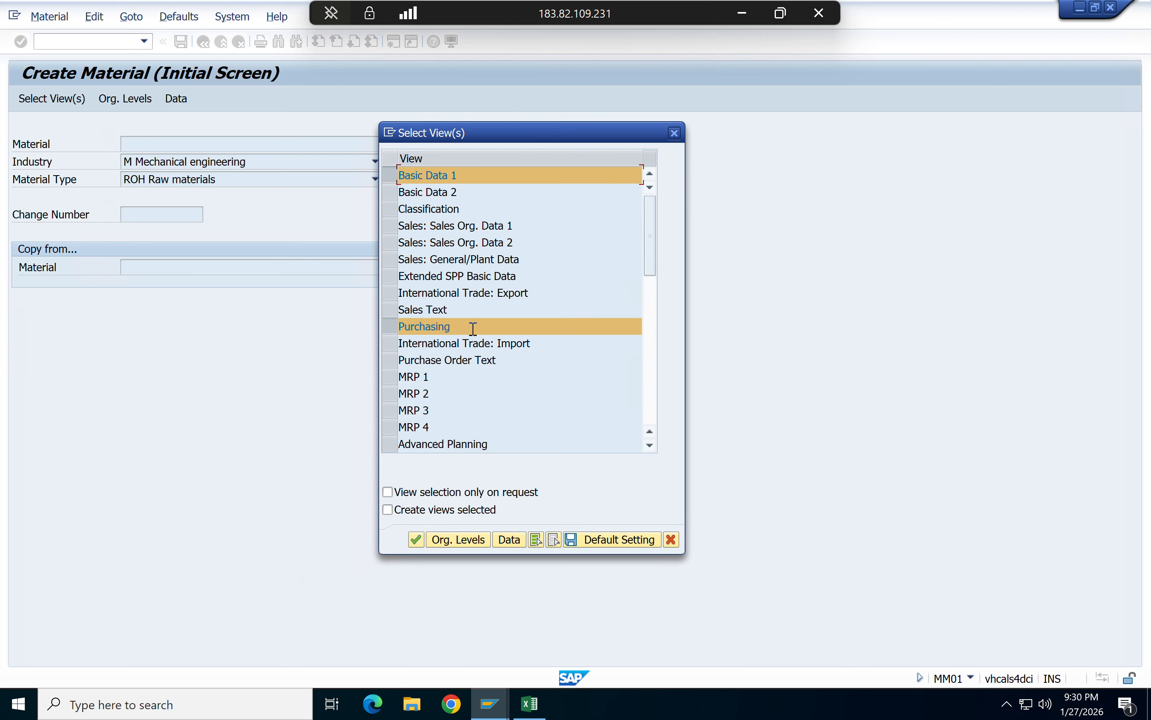
scroll(515, 357, down, 1)
scroll(515, 357, down, 5)
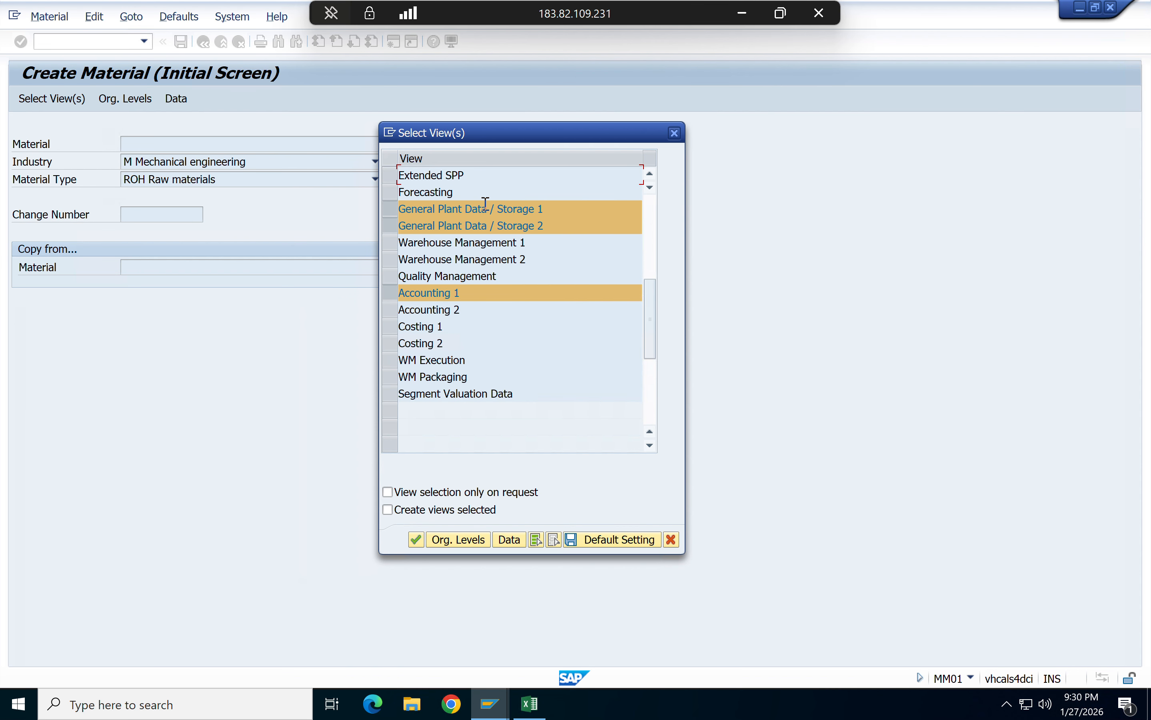
click(390, 227)
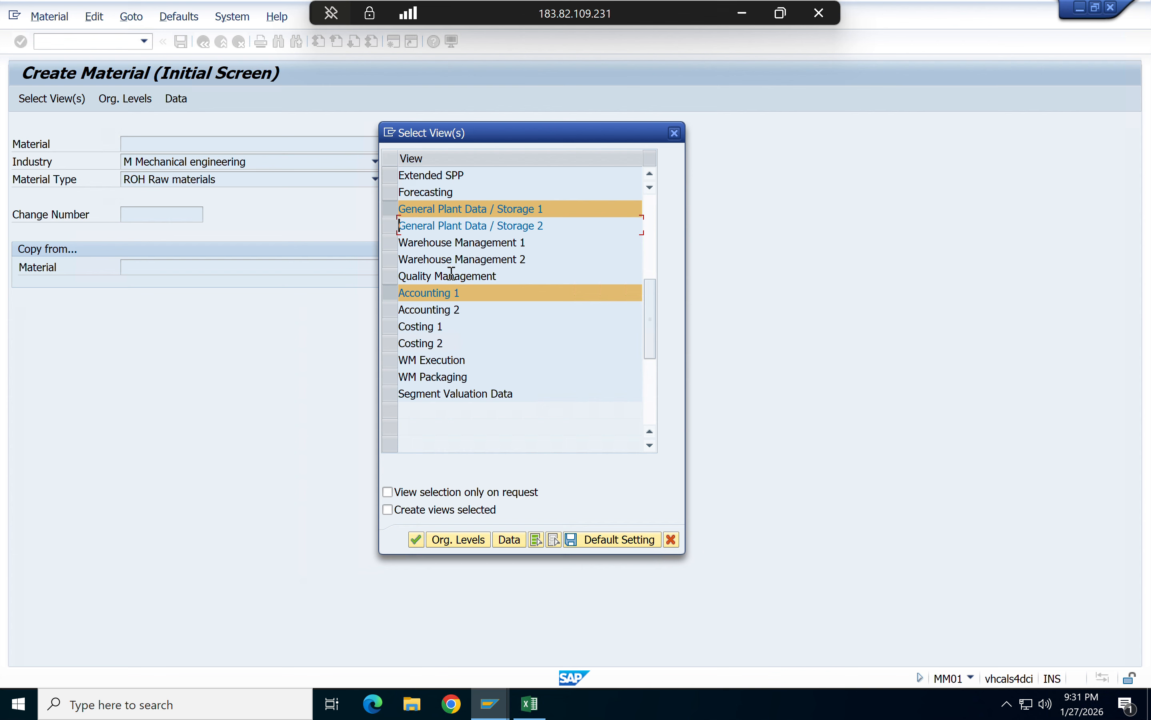
scroll(466, 285, up, 10)
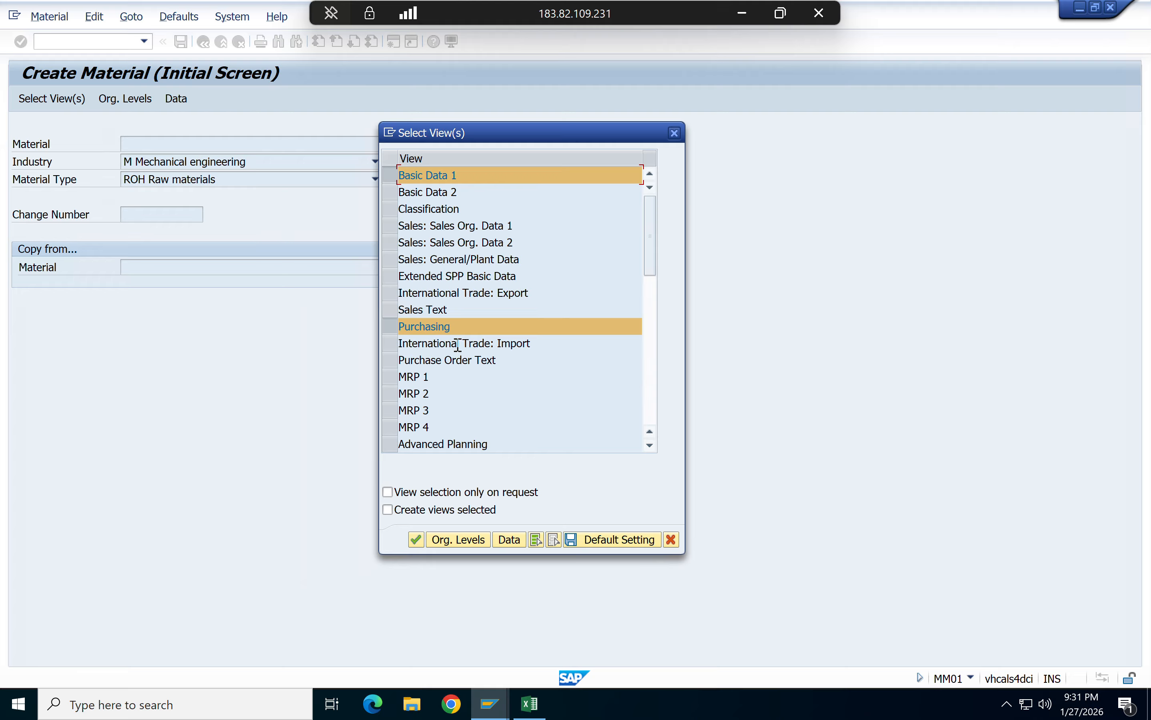
scroll(478, 369, down, 2)
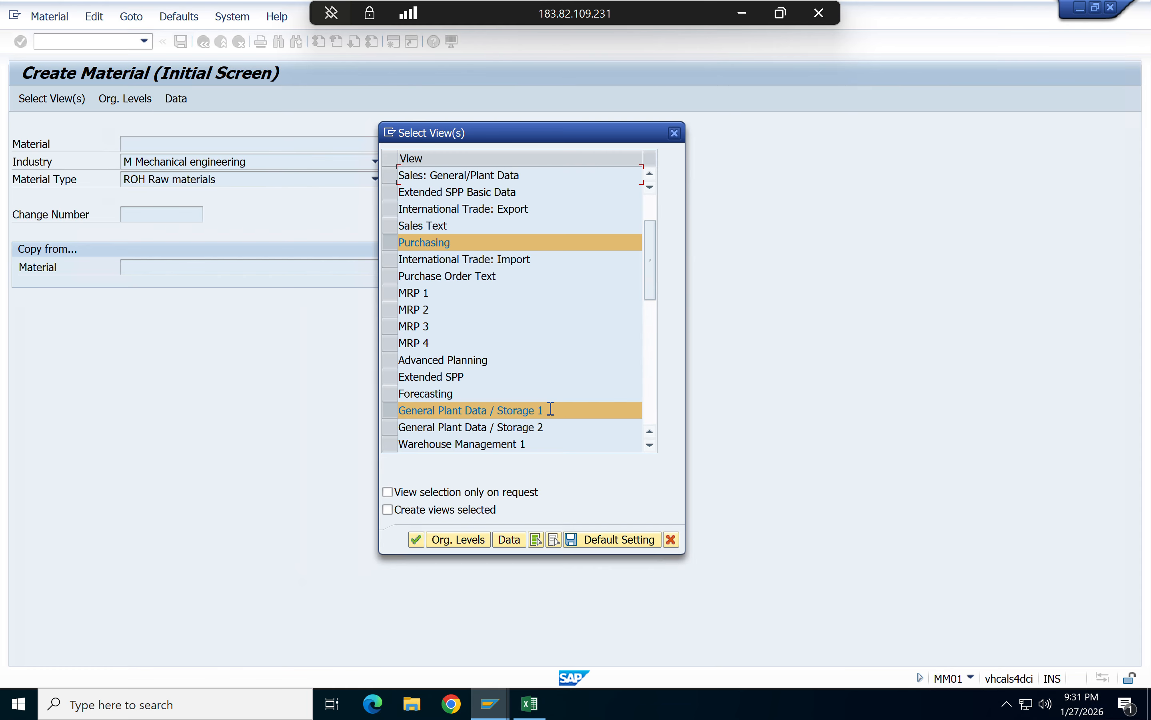
scroll(529, 386, down, 3)
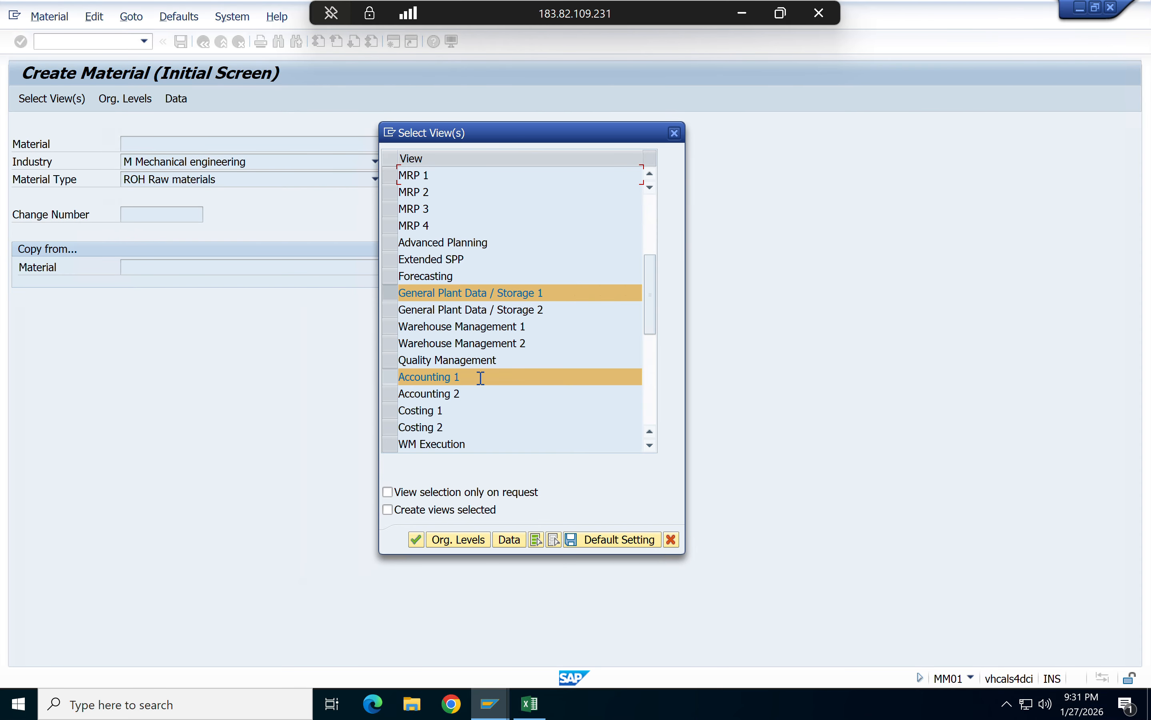
click(415, 540)
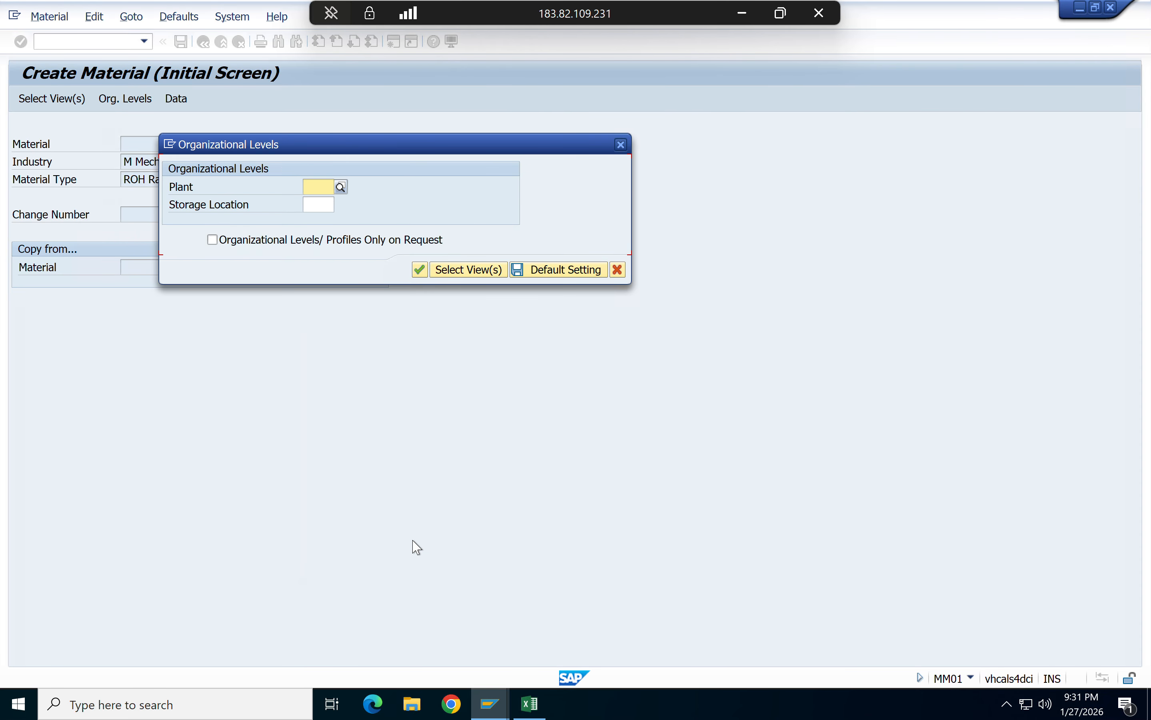
- Enter plant 9001, Mumbai Plant, in the organizational levels
click(314, 187)
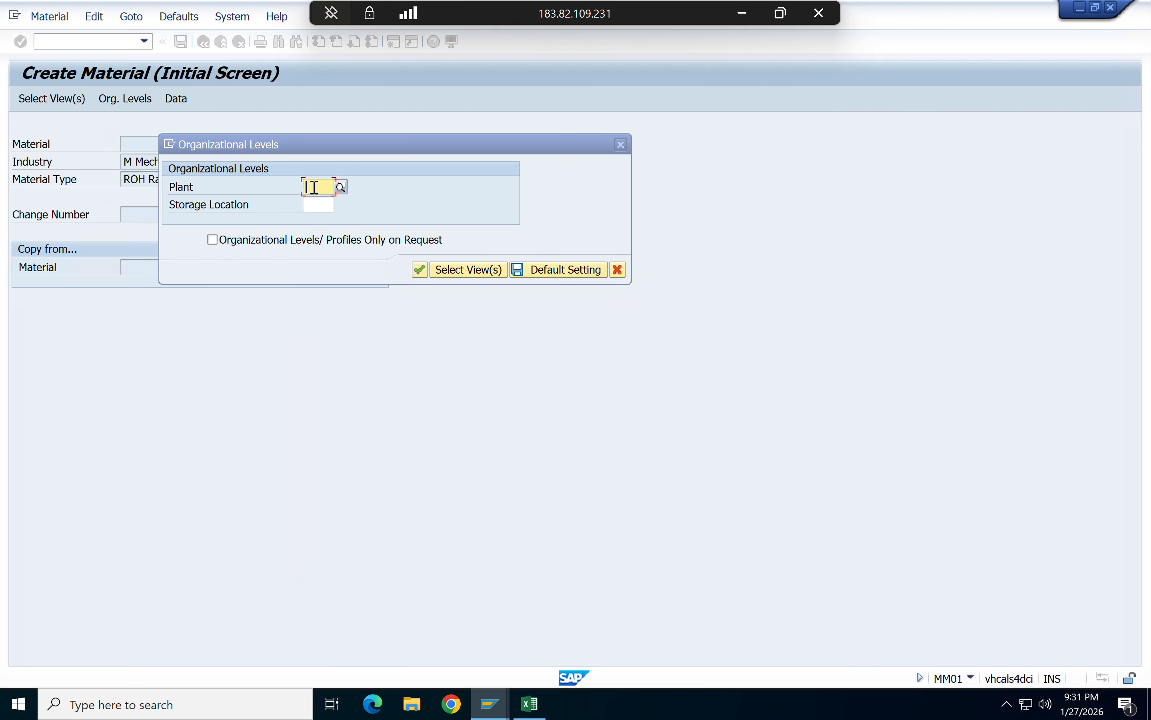
text(9001)
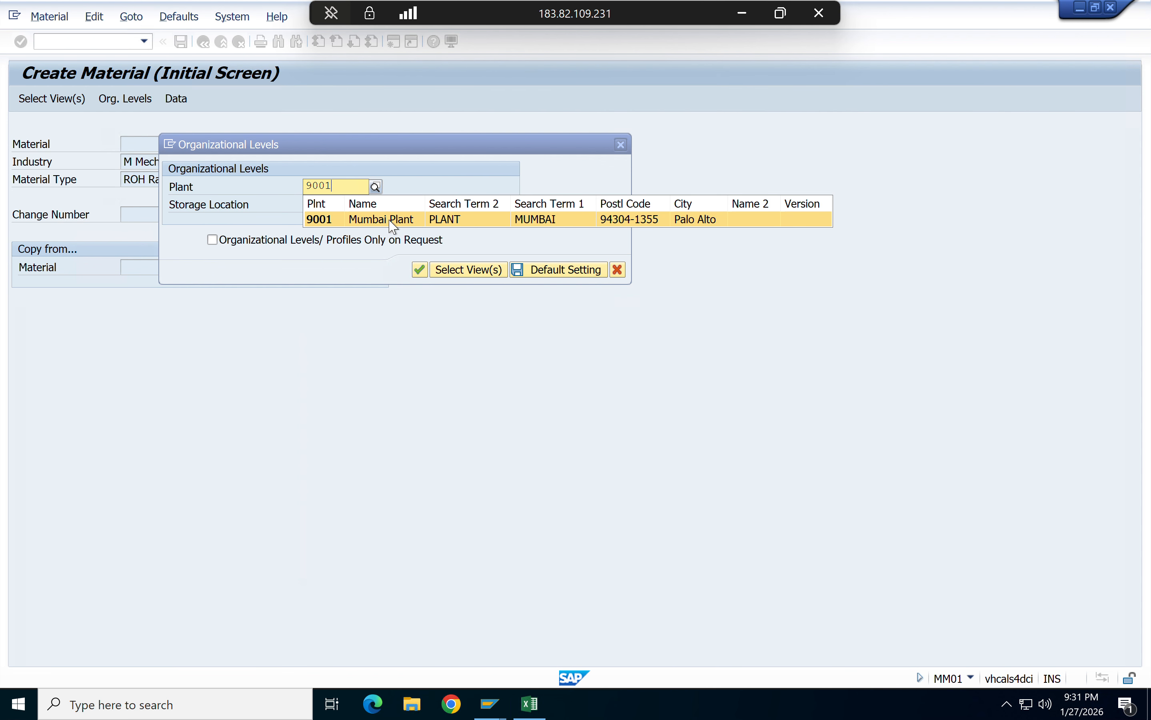
click(351, 222)
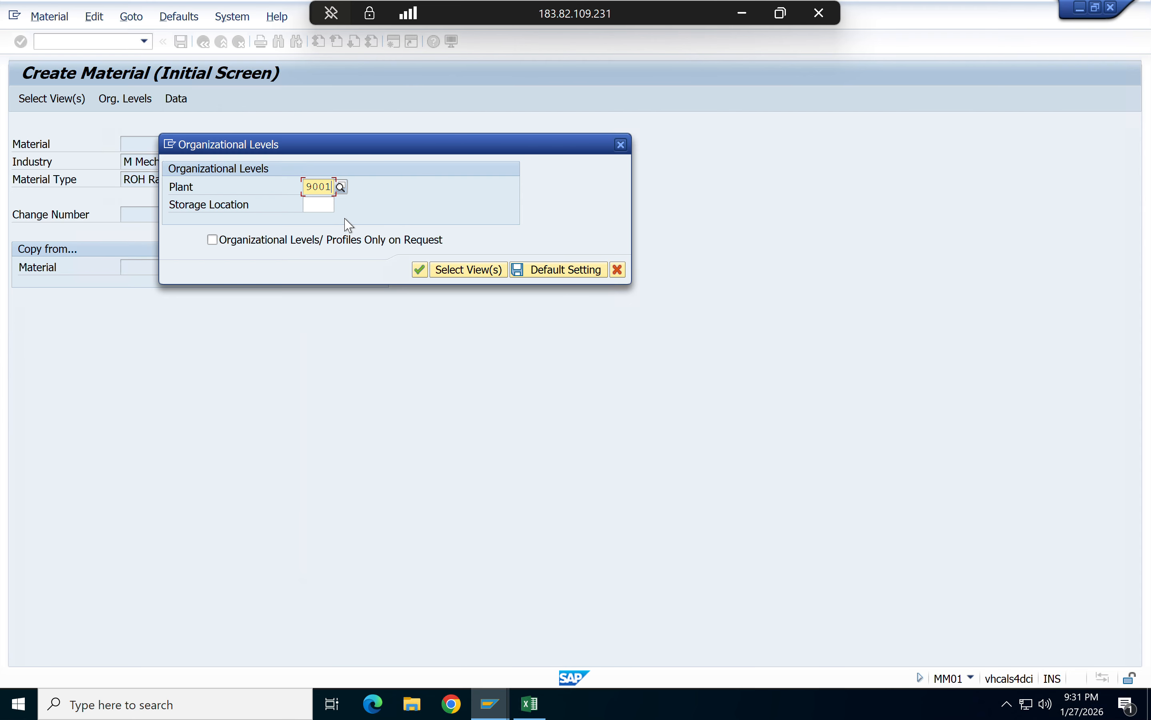
- Try storage location SL01, check the possible storage locations, and clear the storage location again
click(317, 204)
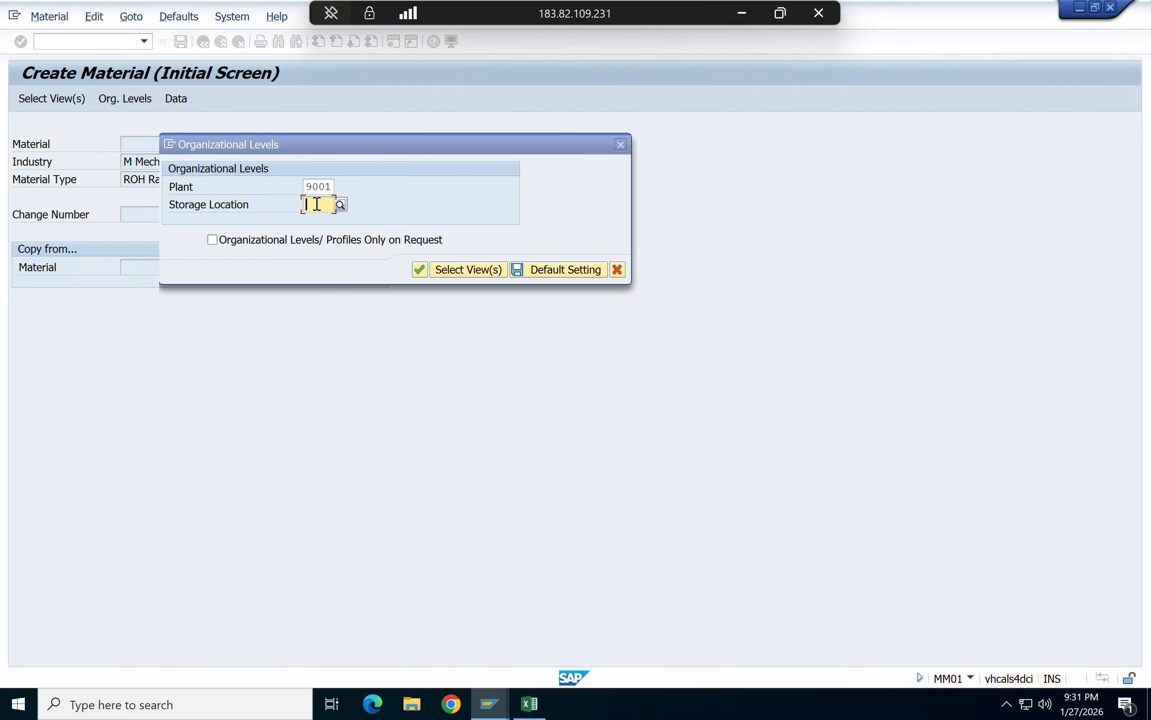
text(s101)
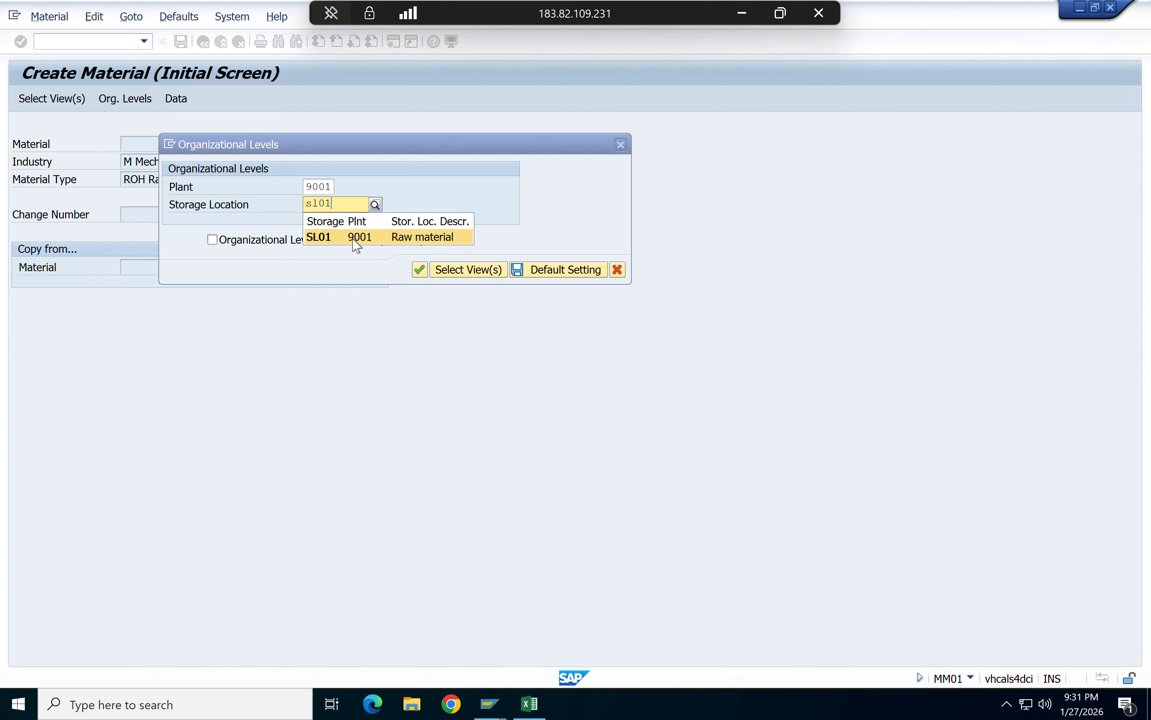
click(375, 205)
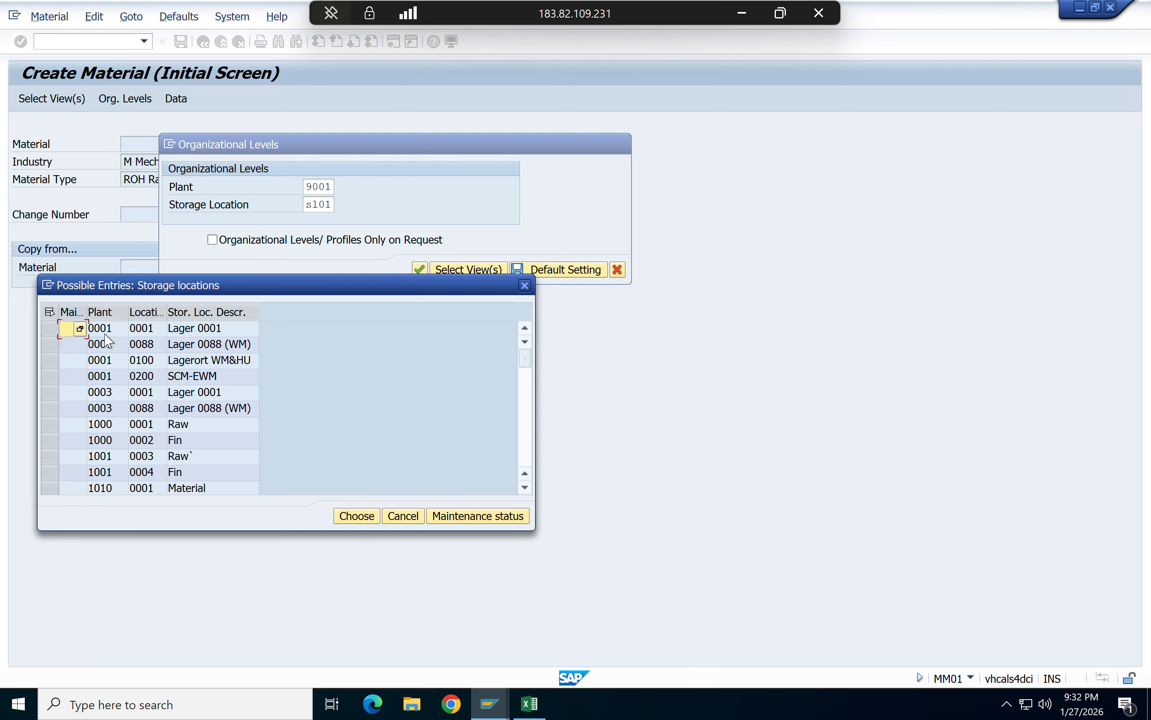
click(103, 393)
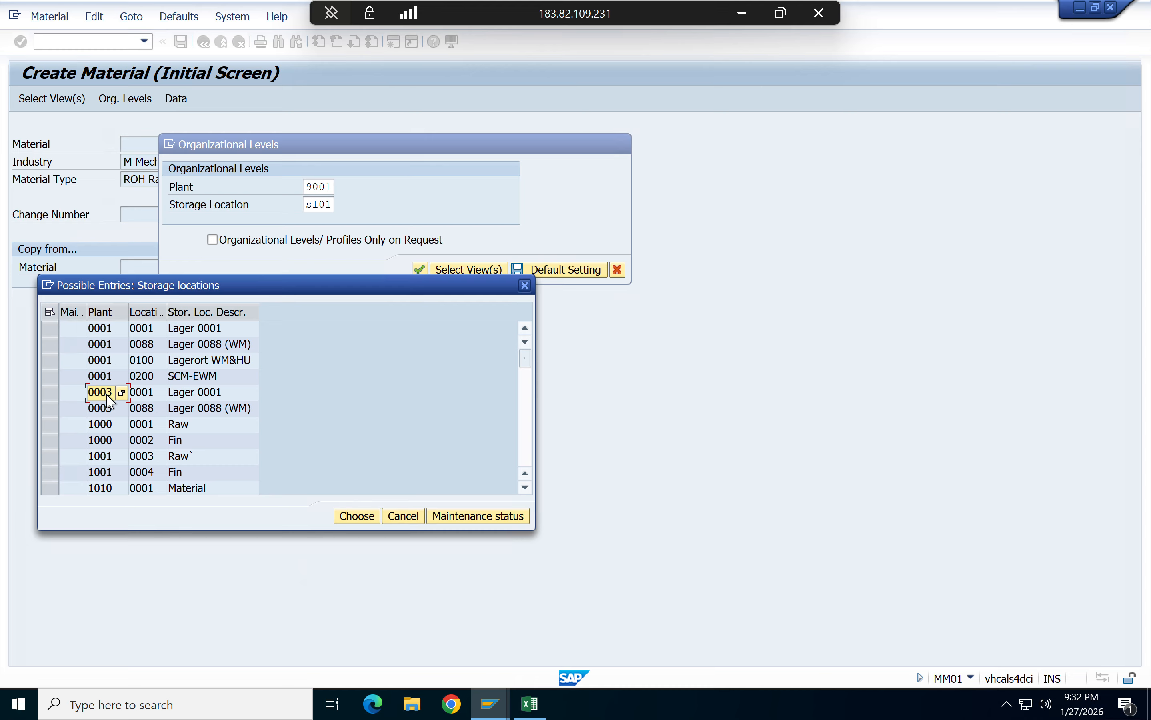
click(525, 286)
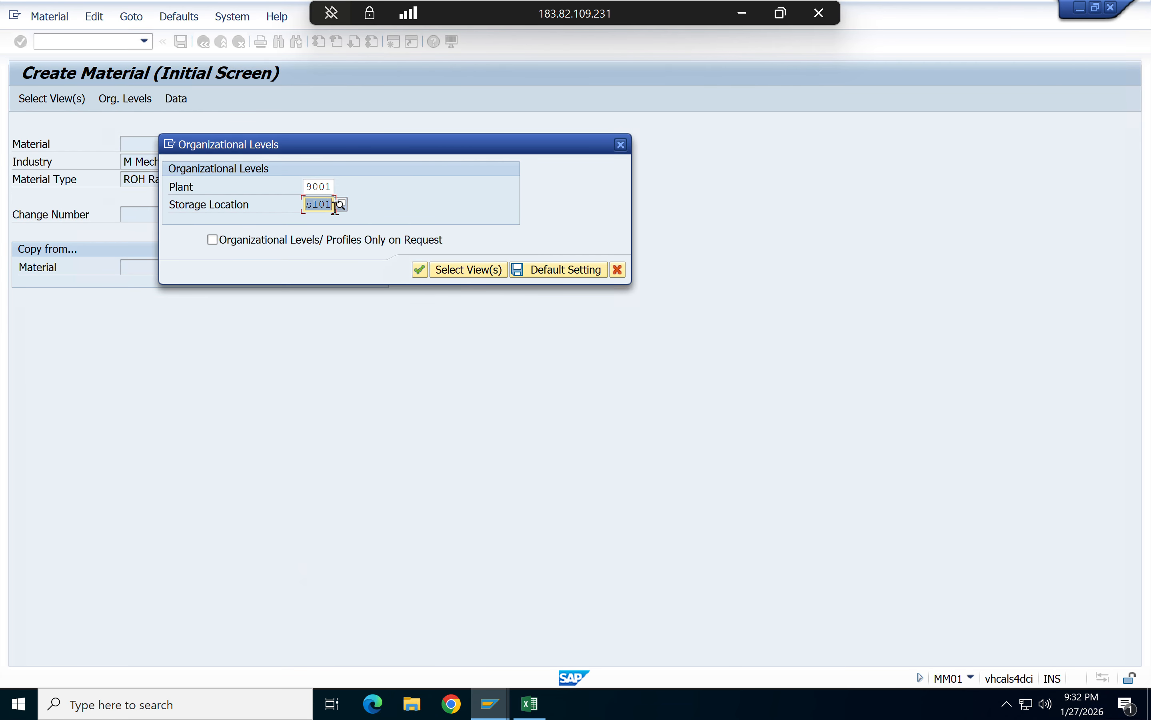
key(BackSpace)
- Confirm the organizational levels with only the plant to open the new raw material's Basic data 1 view
click(330, 187)
key(Return)
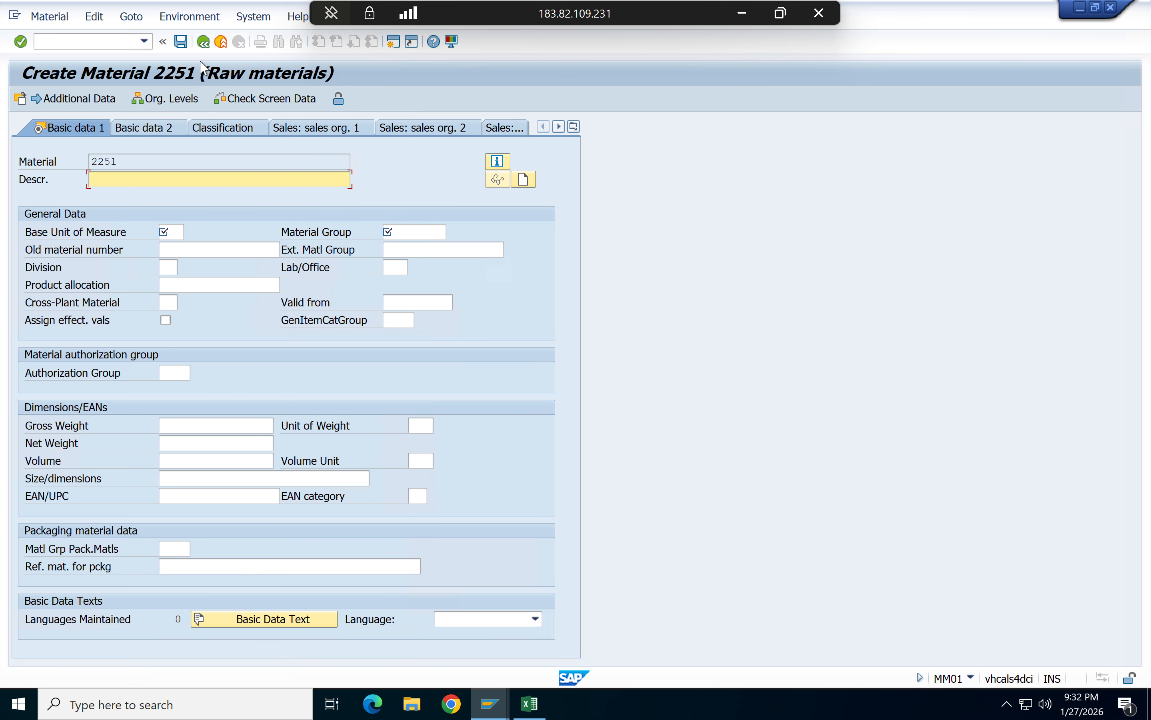
- Exit the raw material's creation without saving its data and return to SAP Easy Access
click(202, 43)
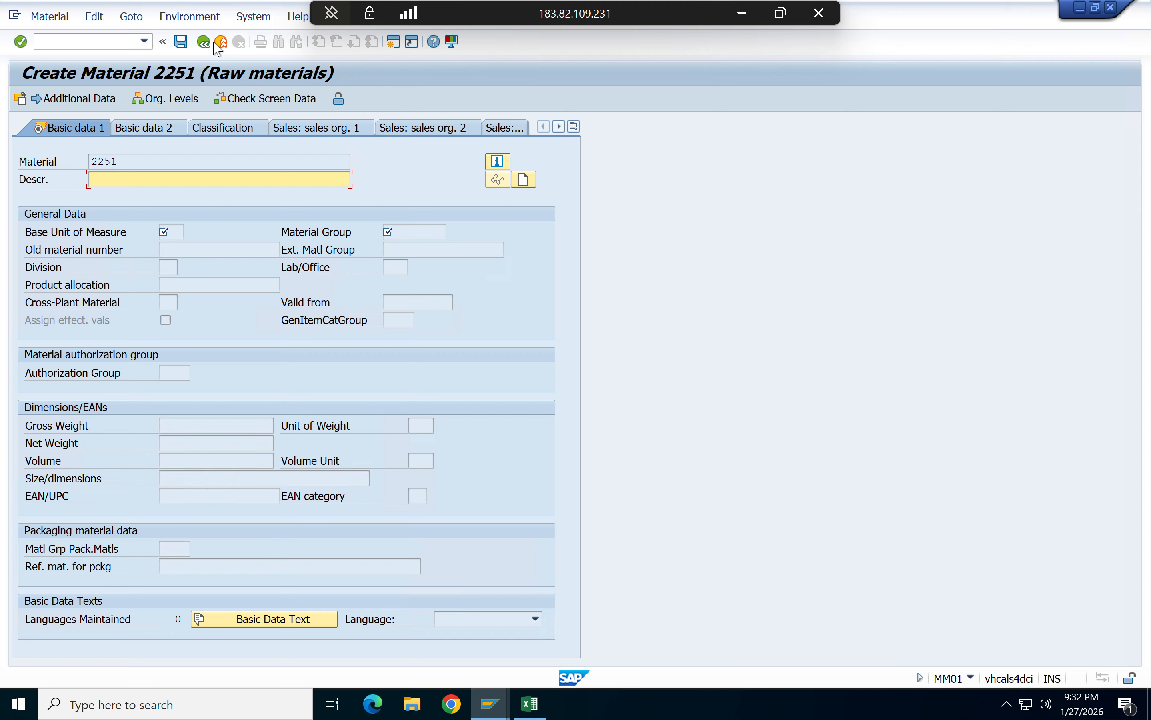
click(221, 42)
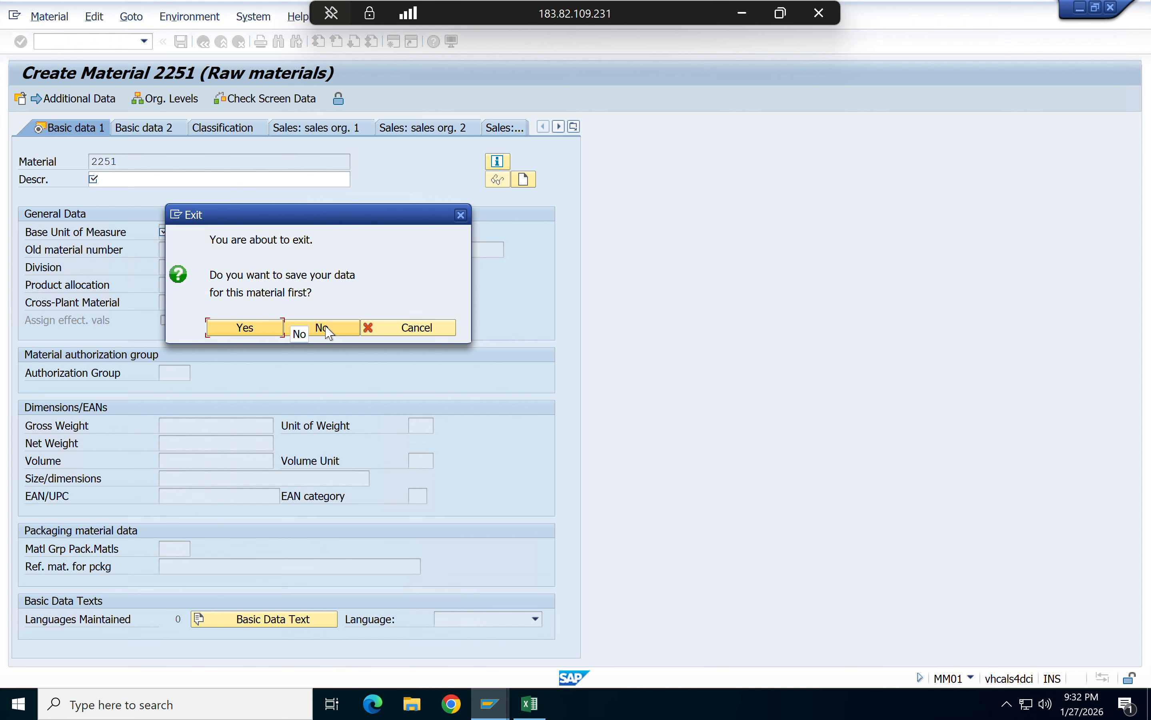
click(328, 328)
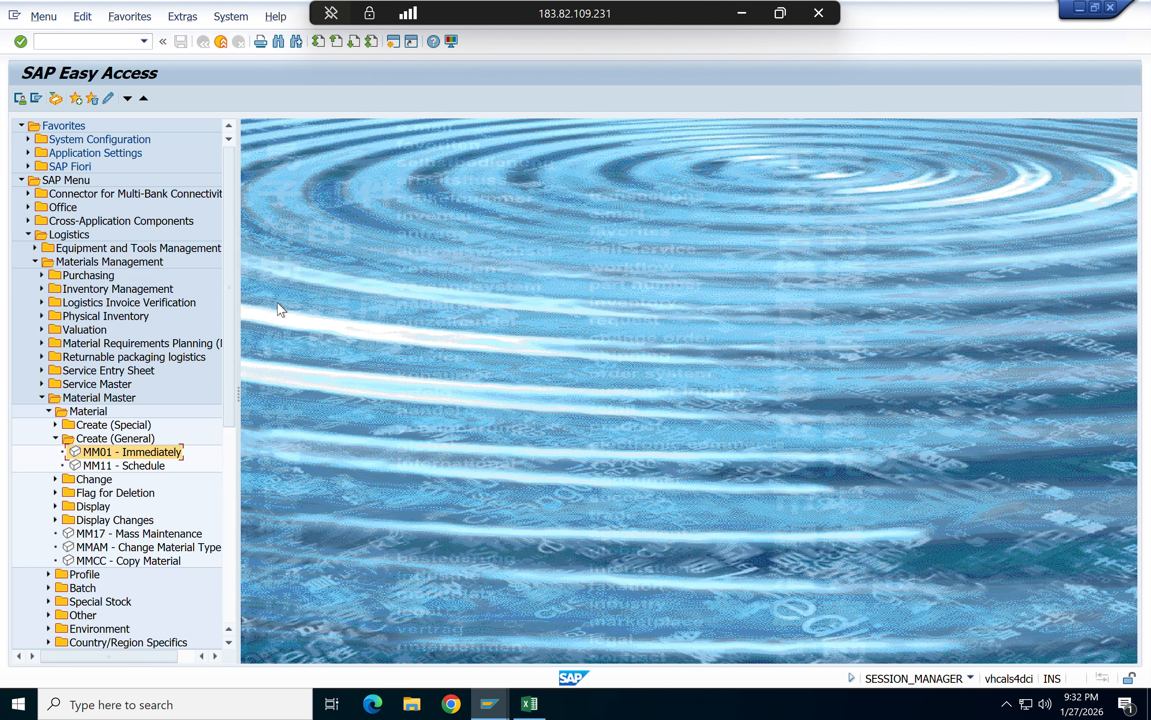
- Start transaction MM01 and open the view selection for a Mechanical engineering material of type ROH Raw materials
click(67, 42)
text(mm01)
key(Return)
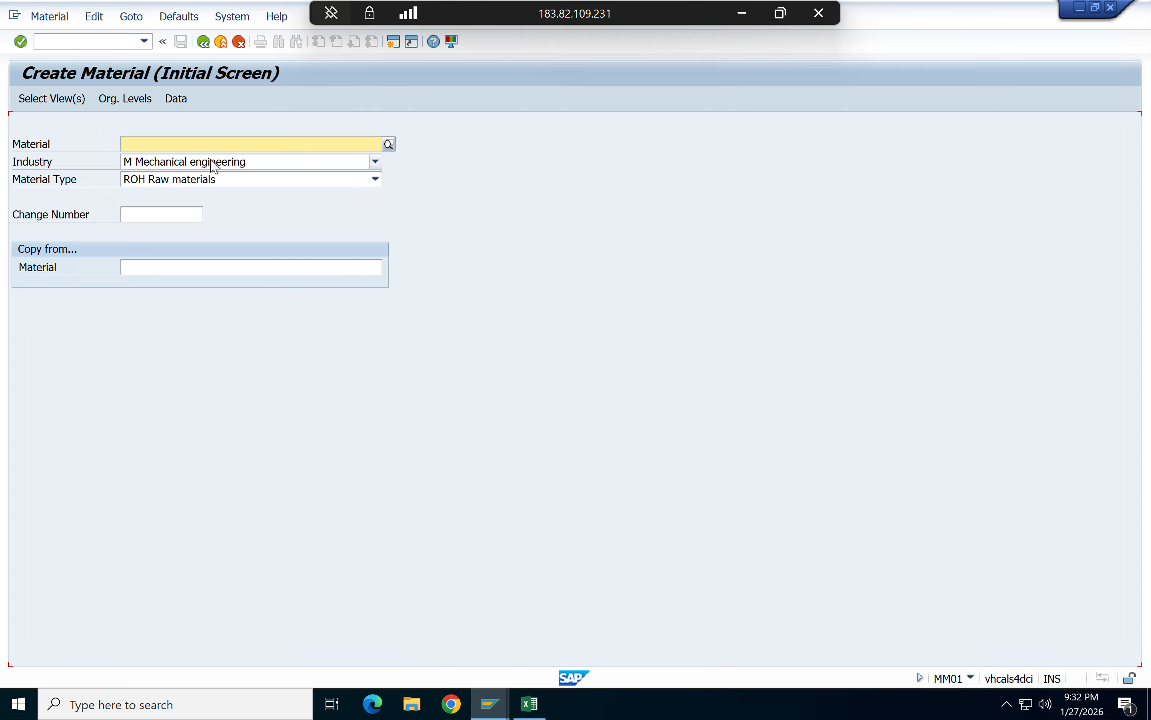
key(Return)
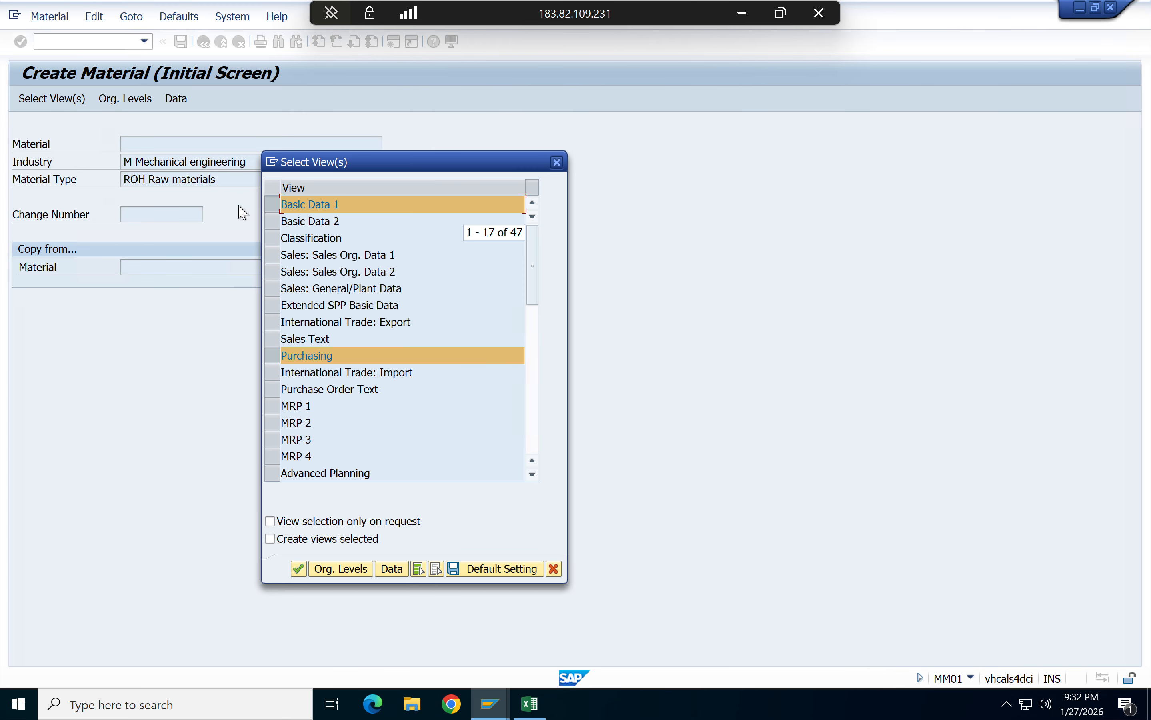
- Deselect the General Plant Data / Storage 2 view and confirm the remaining selected views
scroll(378, 420, down, 10)
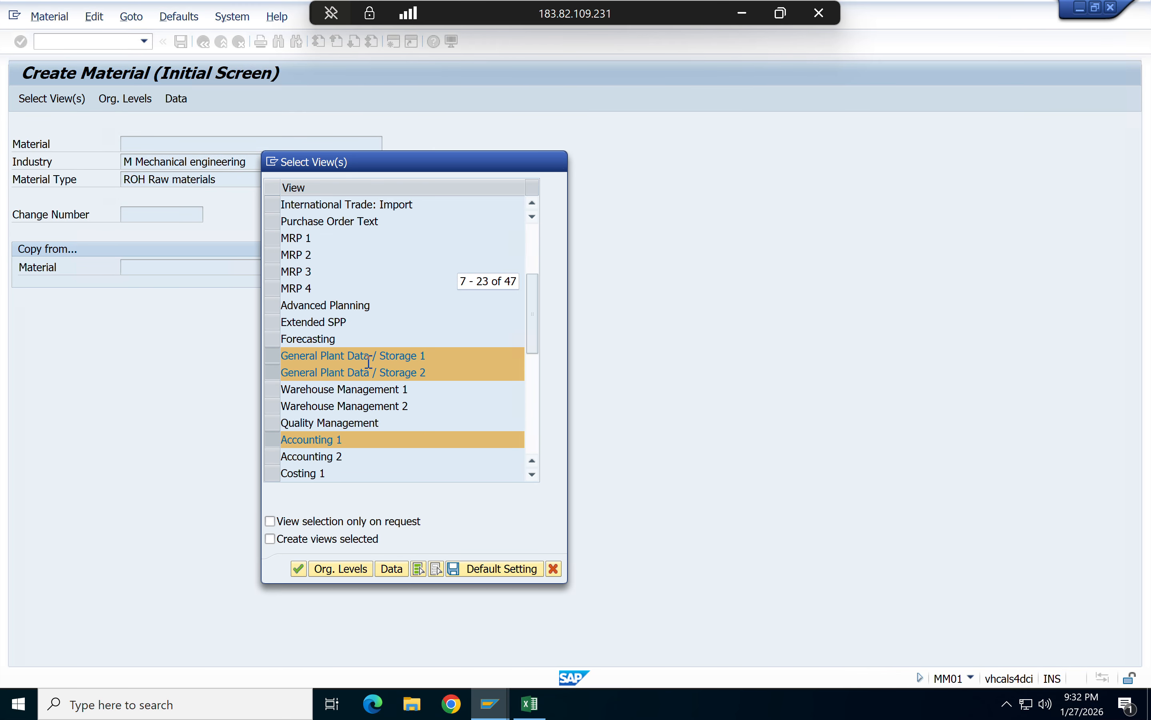
scroll(368, 362, down, 2)
click(281, 339)
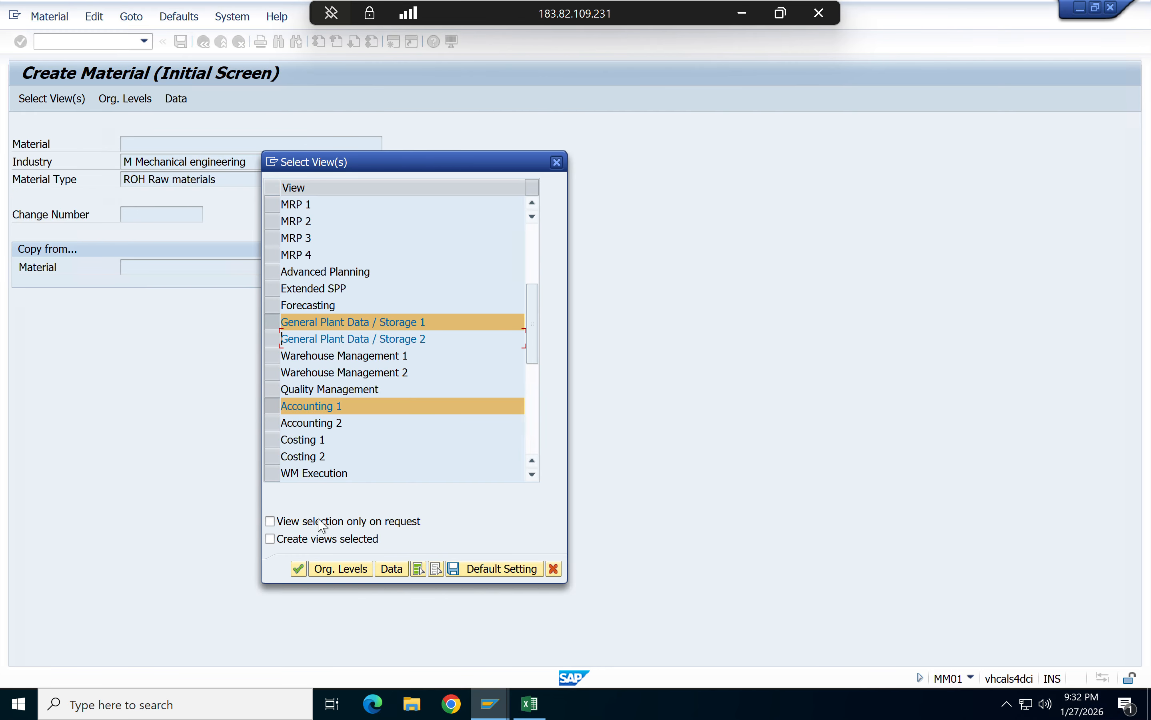
click(298, 568)
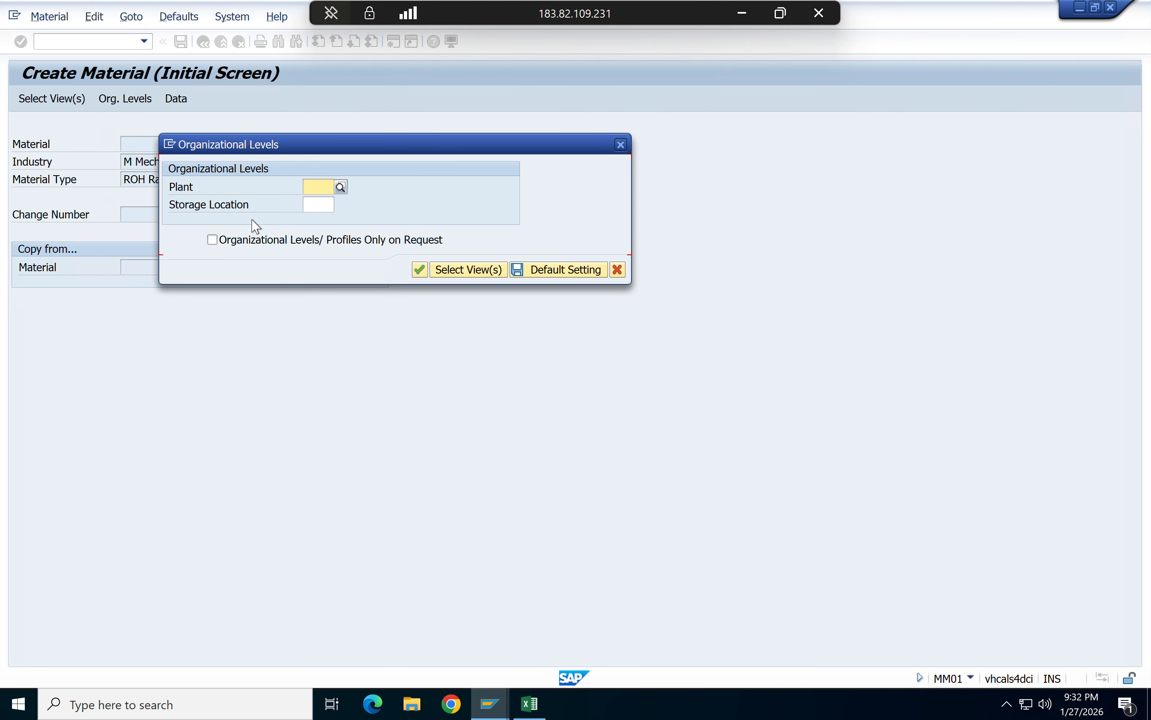
- Enter plant 9001 and storage location SL01 as organizational levels and continue to the Basic data 1 view
text(9001)
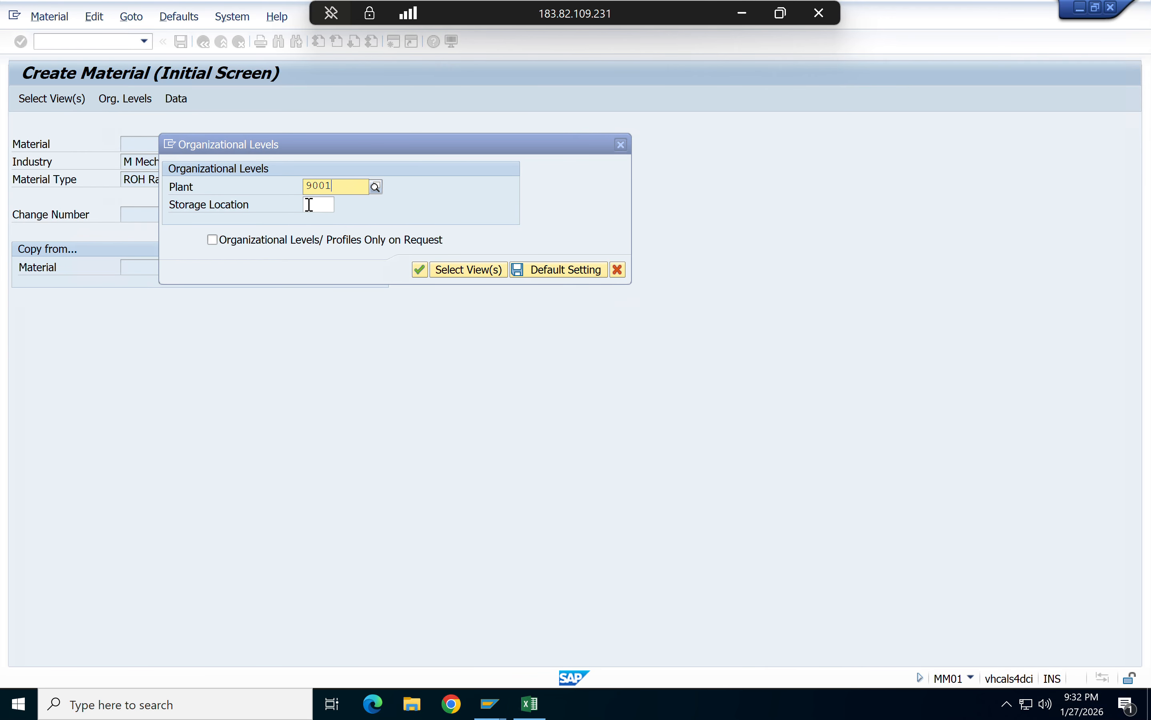
click(328, 220)
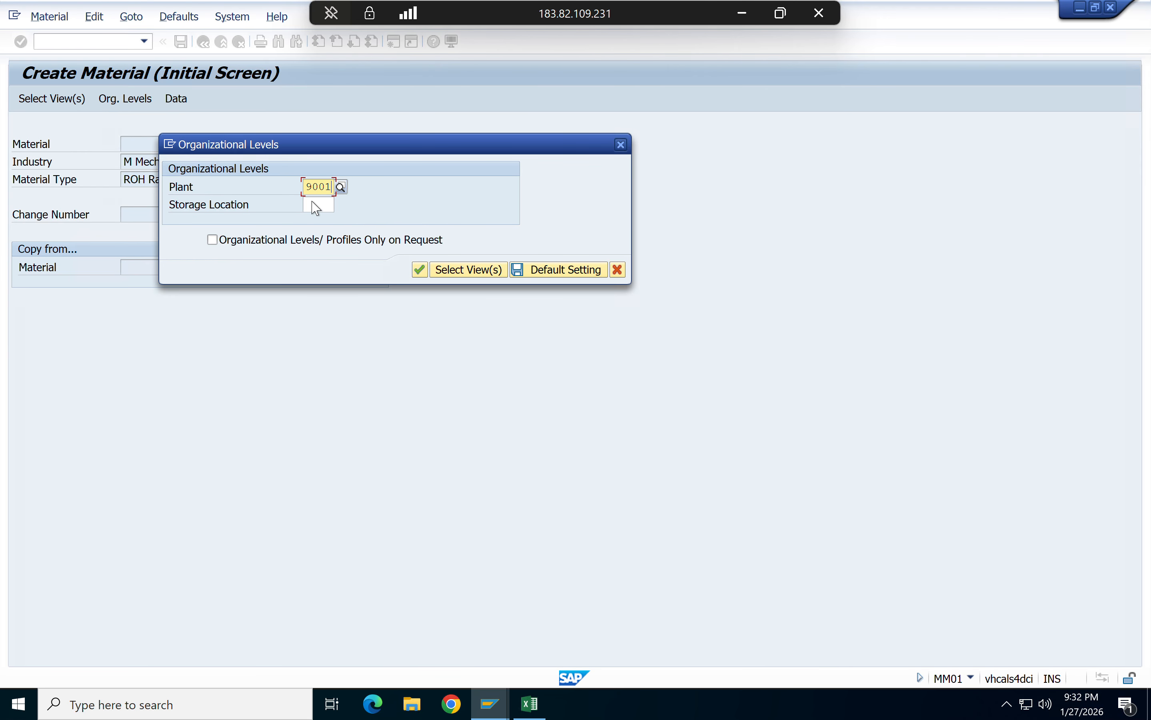
click(314, 206)
key(F4)
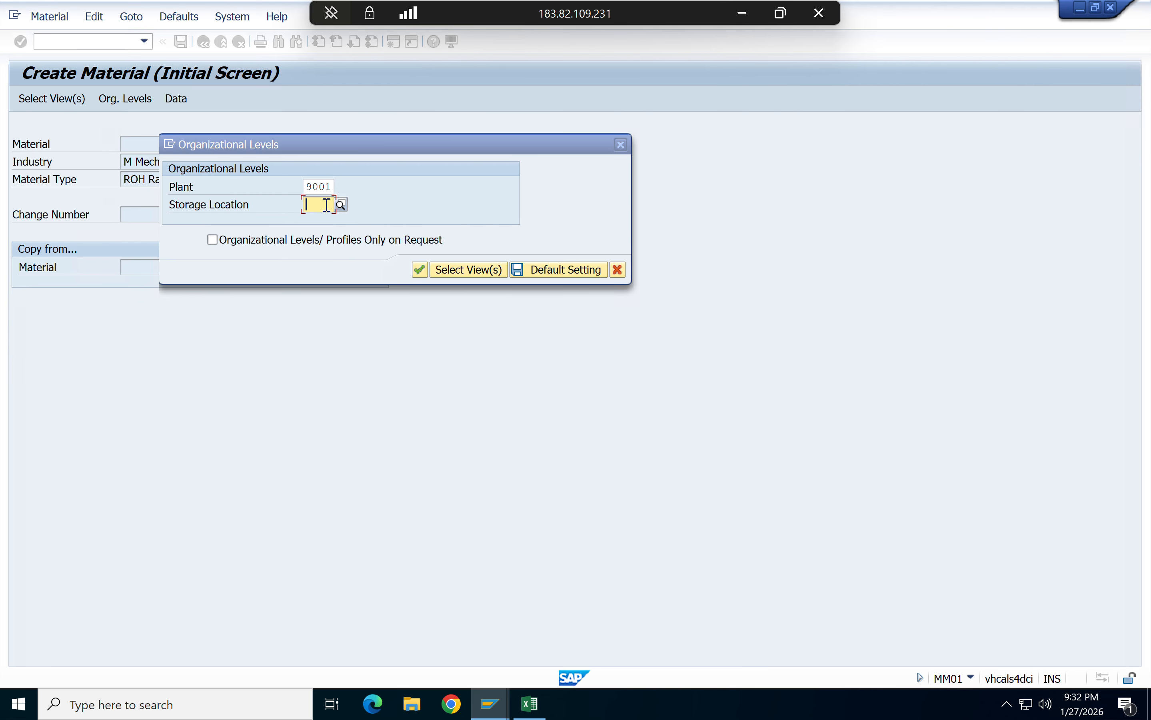
text(s101)
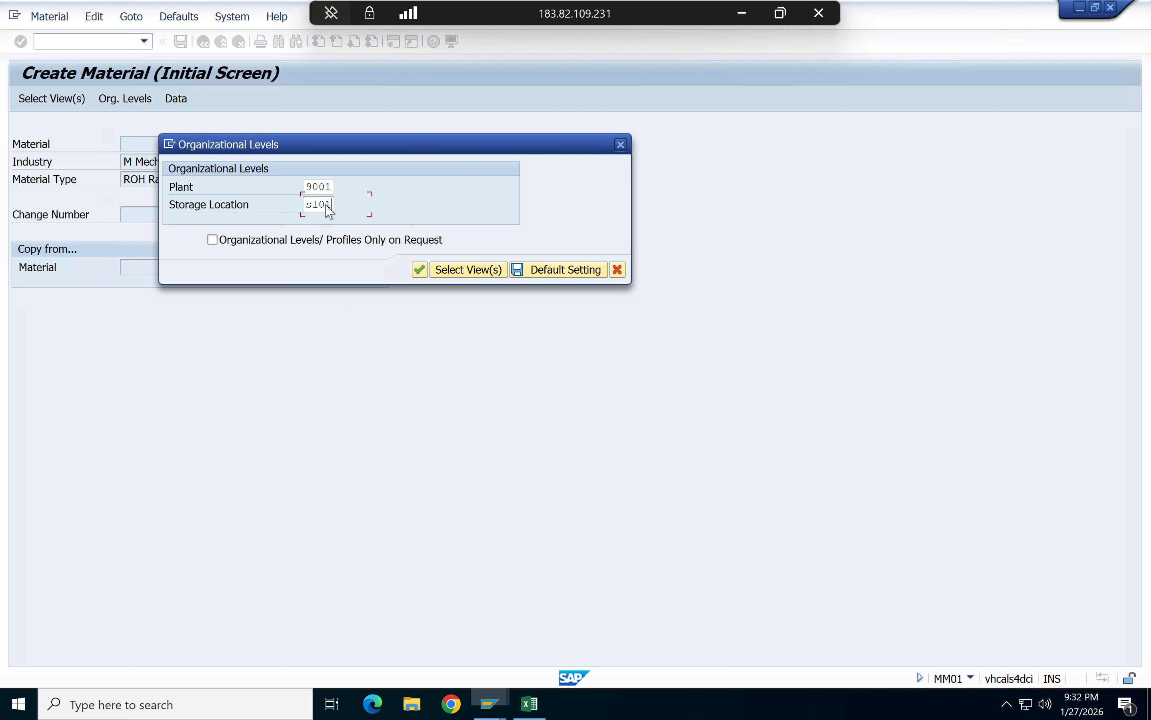
click(464, 270)
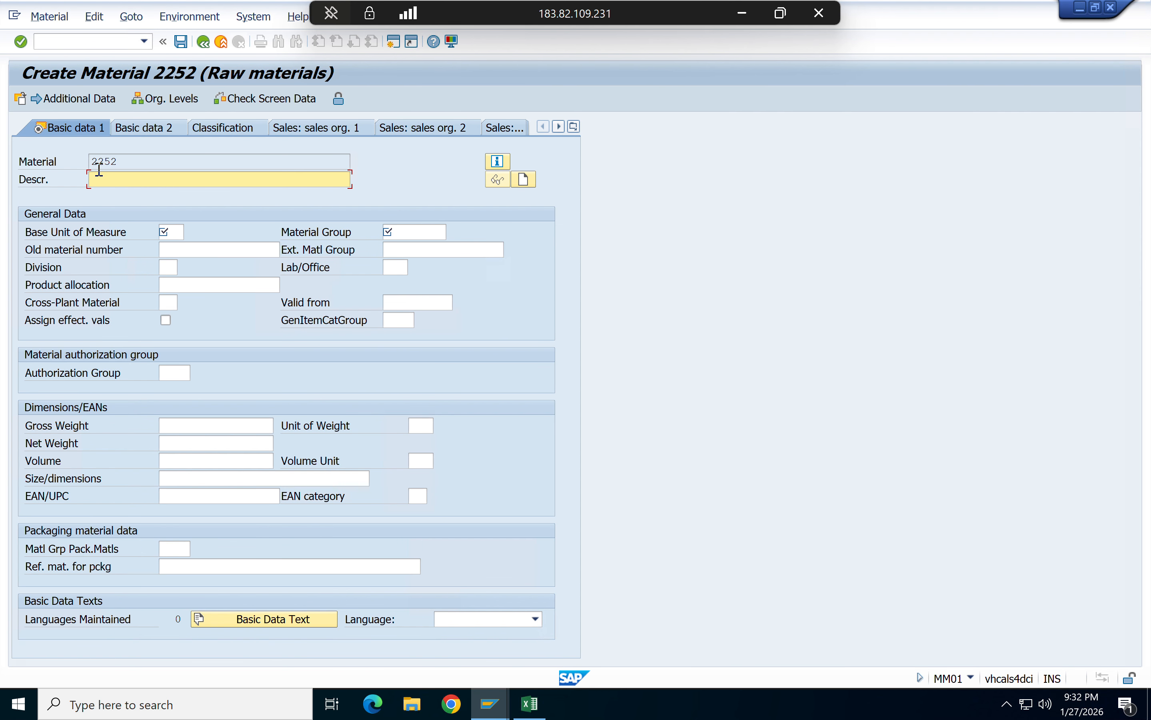
- Enter "MS rod 10 mm" as the description of the new raw material
drag(122, 161, 90, 161)
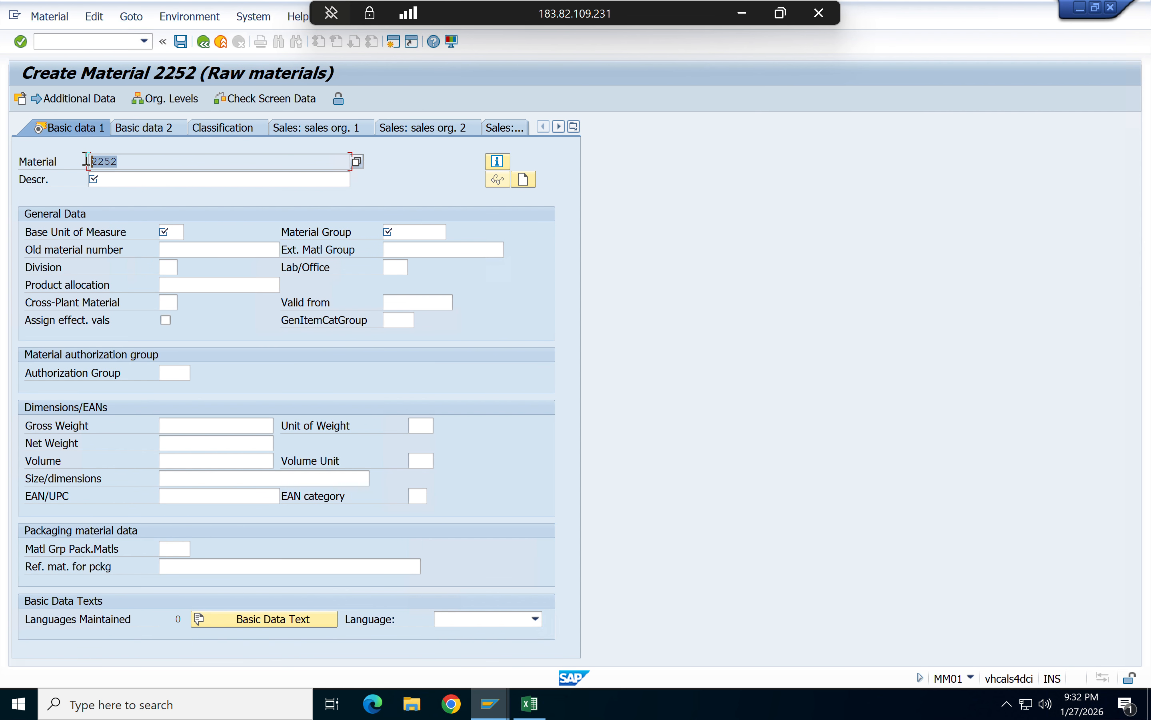
click(132, 160)
click(138, 183)
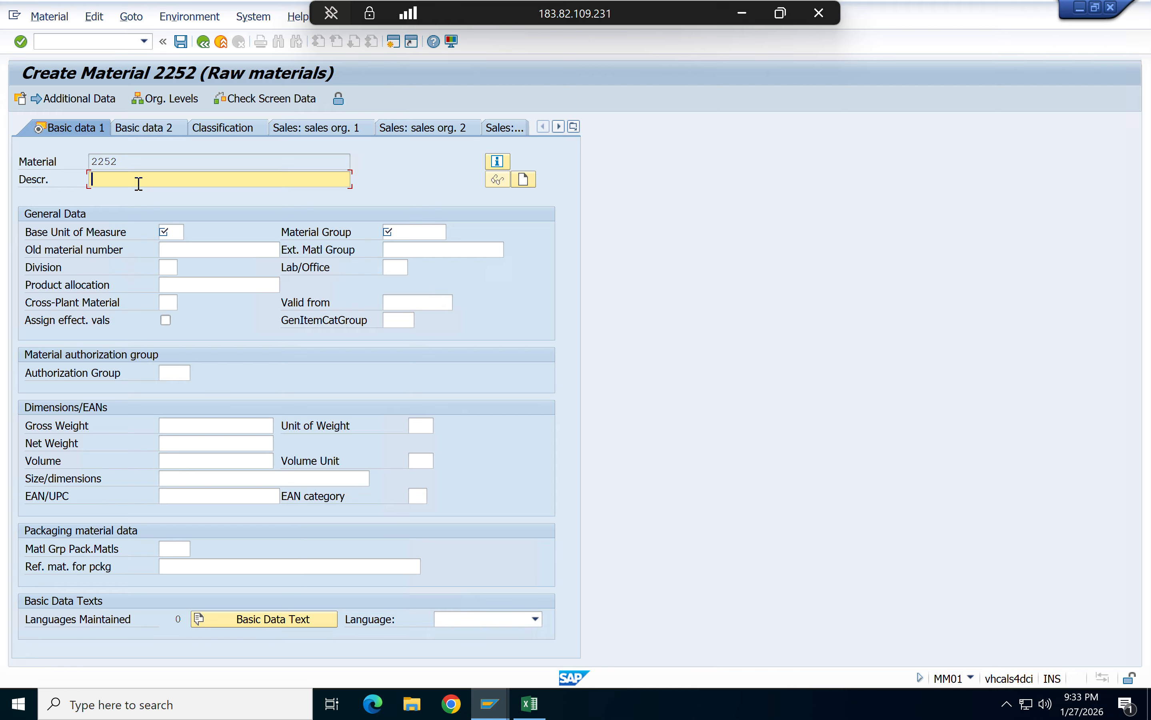
text(MS rod 10 mm)
- Examine the units of measure available for the material's base unit, down to the kilogram entries
click(177, 232)
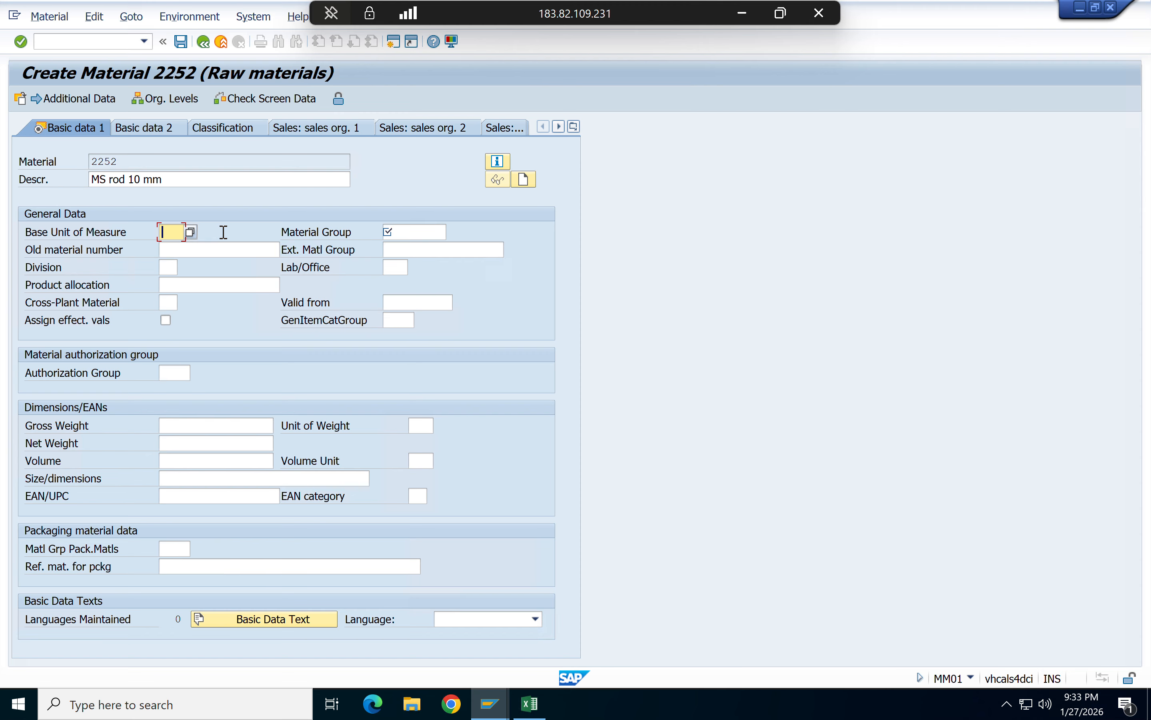
click(189, 232)
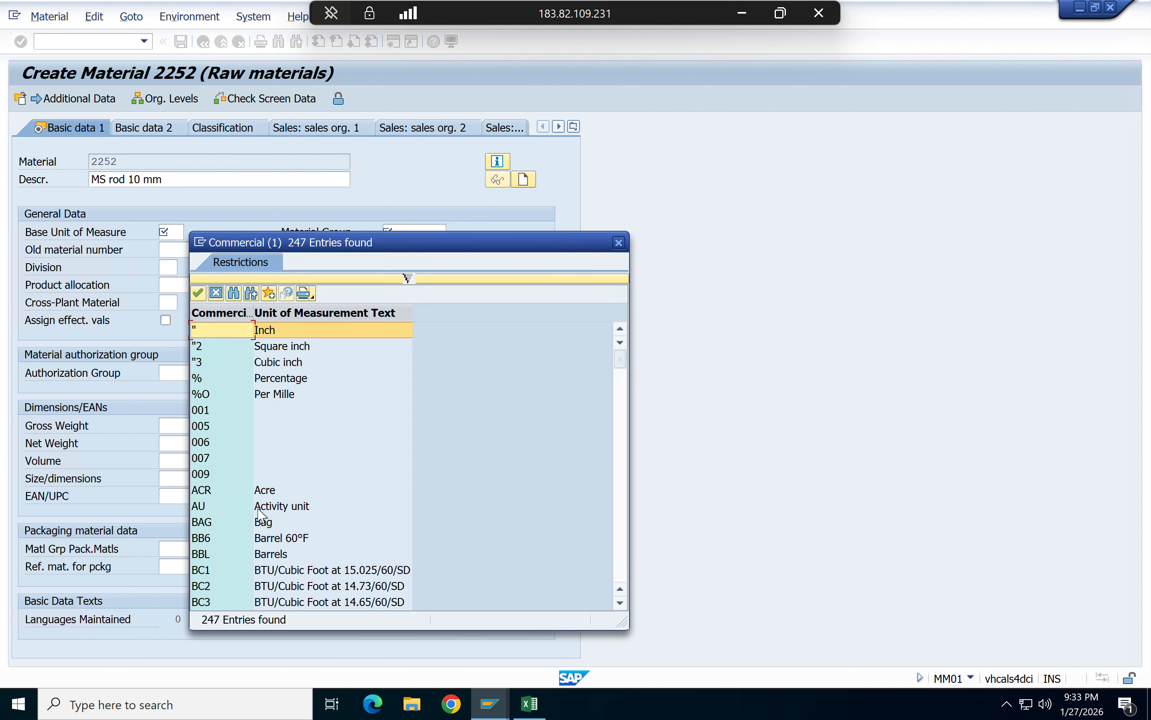
scroll(338, 524, down, 3)
scroll(338, 524, down, 3)
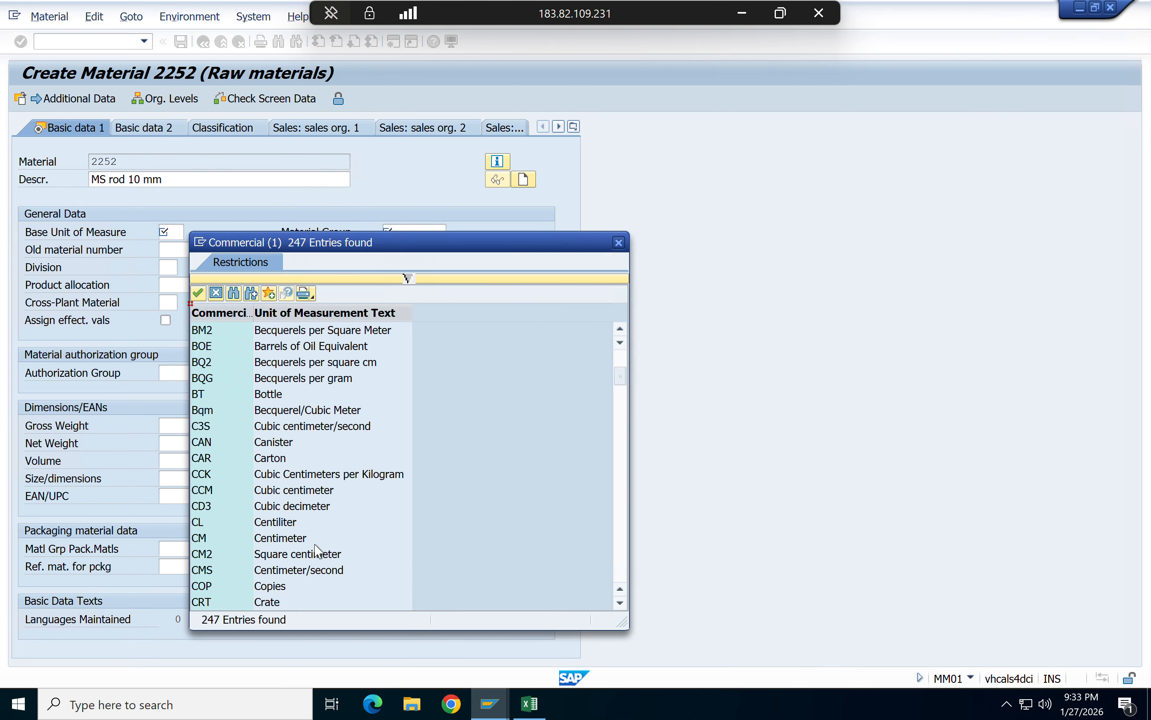
scroll(335, 554, down, 1)
scroll(338, 556, down, 3)
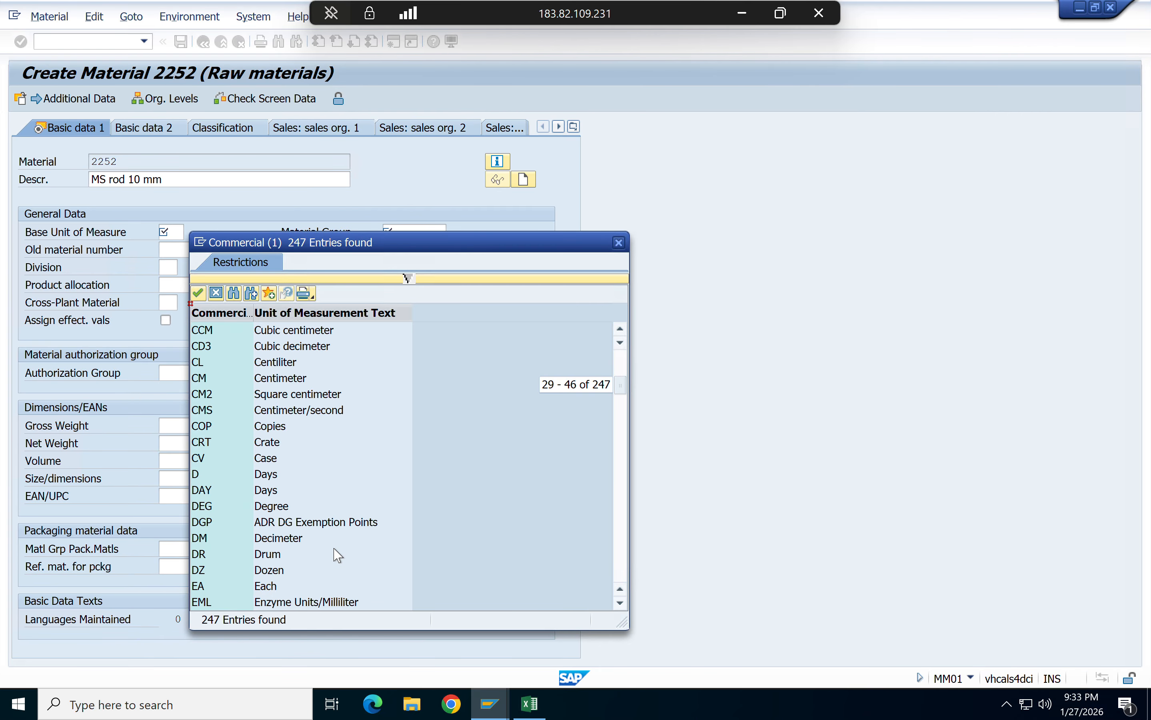
scroll(322, 554, down, 5)
scroll(322, 552, down, 3)
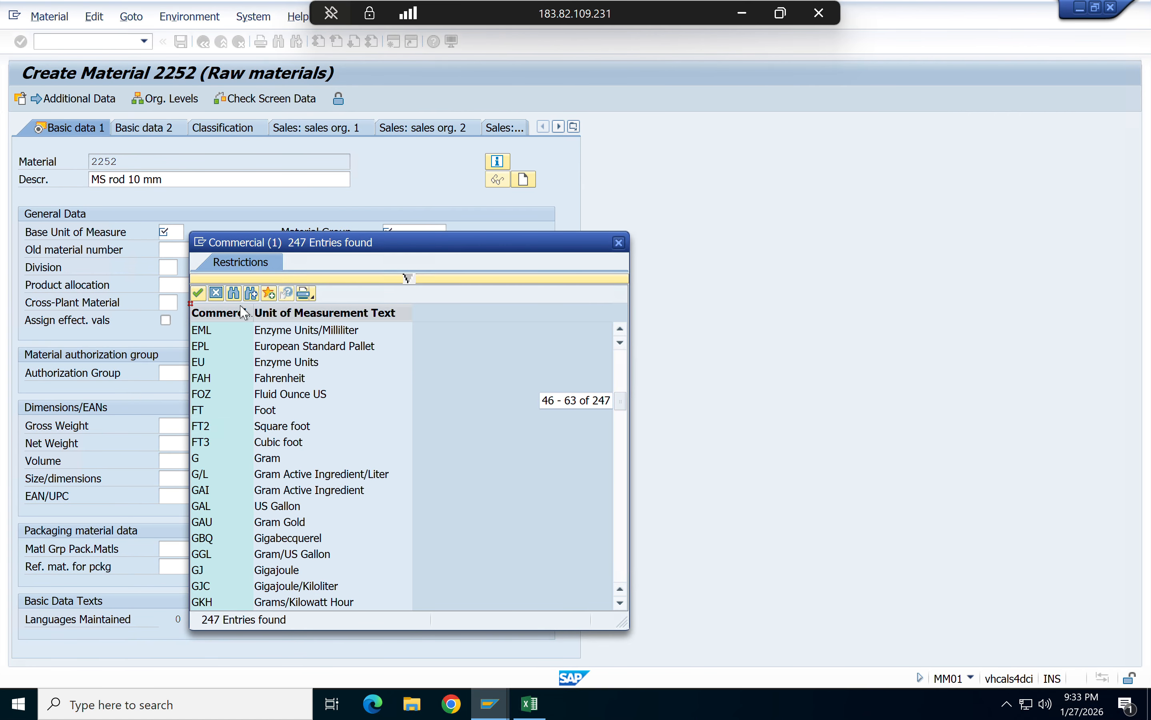
scroll(317, 543, down, 1)
scroll(315, 540, down, 1)
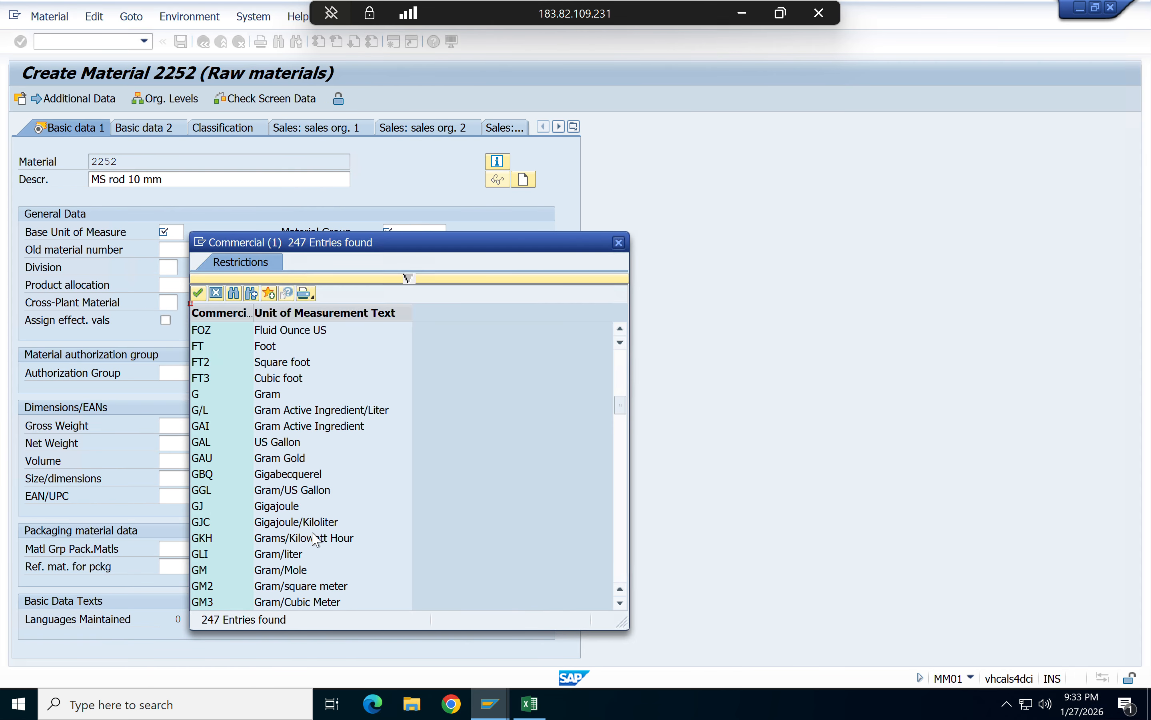
scroll(333, 540, down, 5)
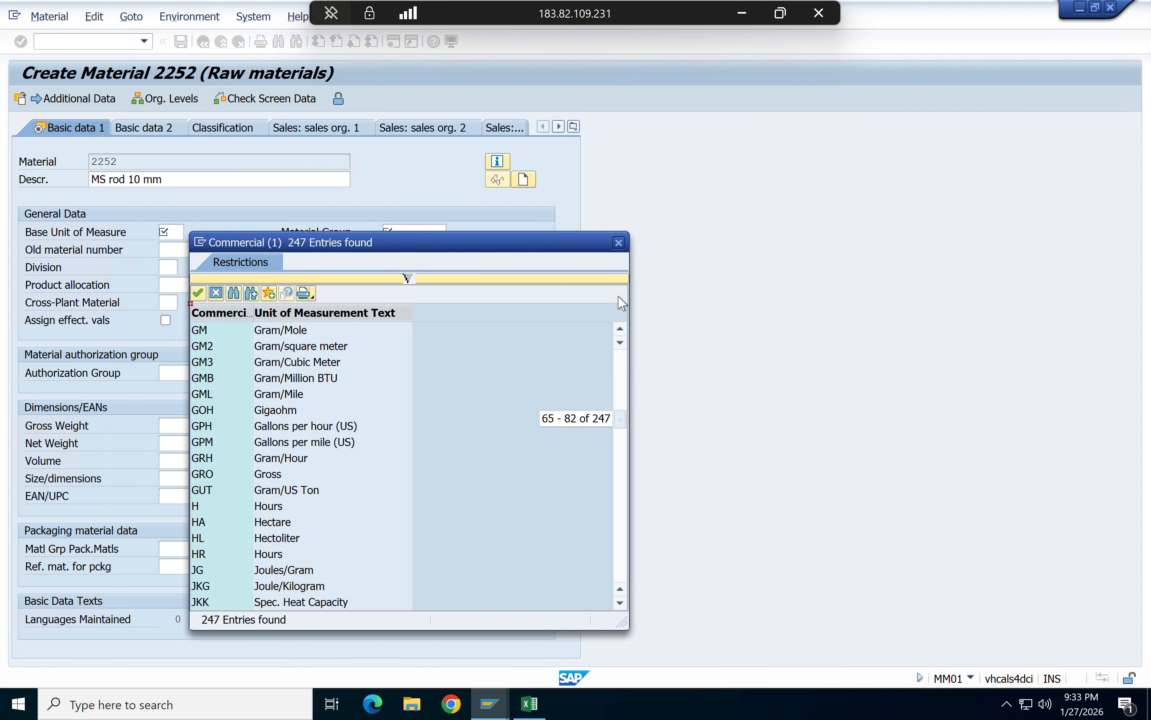
scroll(368, 501, down, 3)
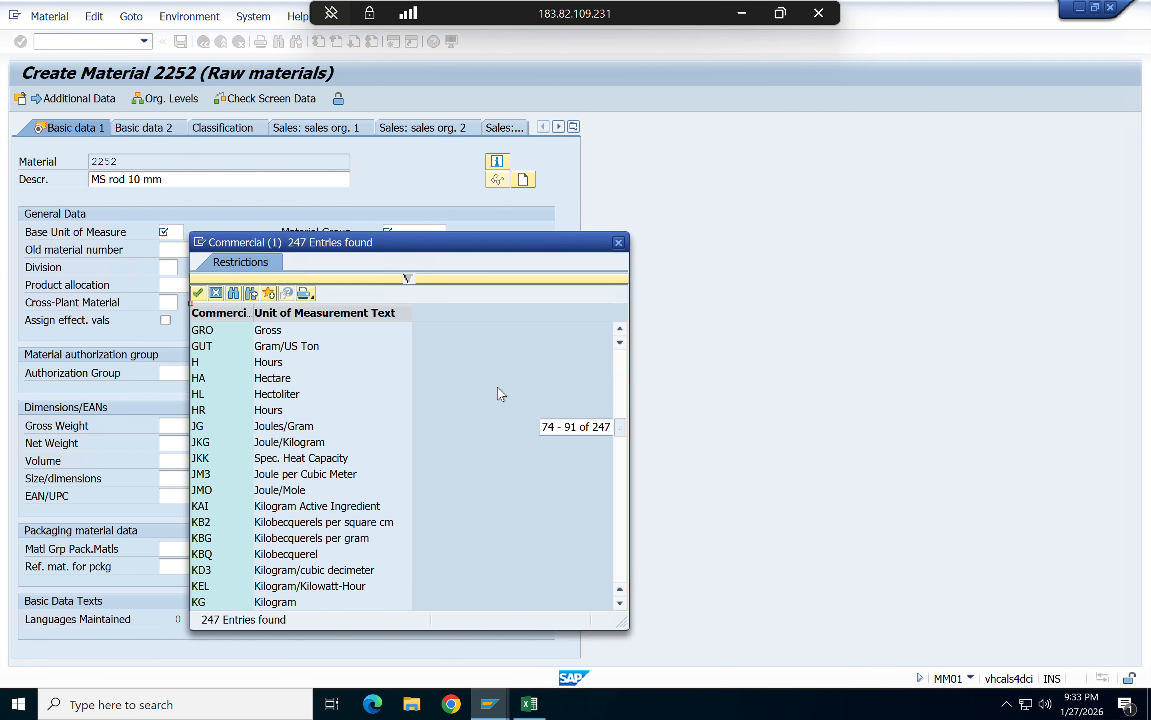
scroll(296, 525, up, 1)
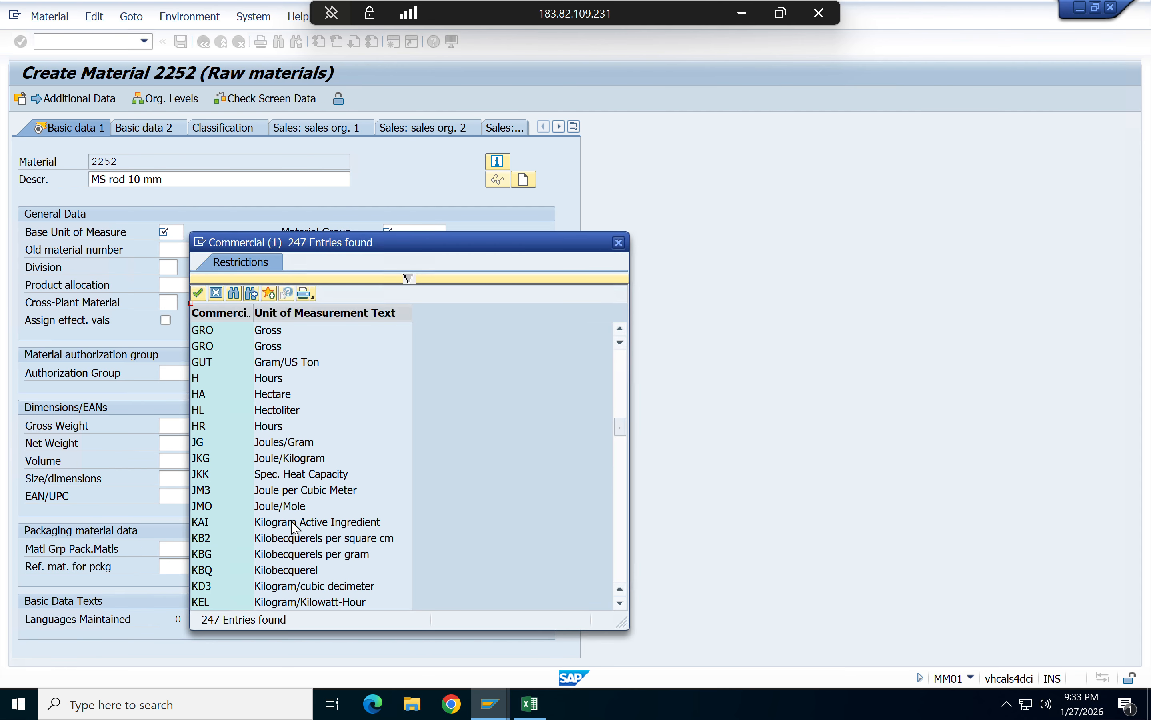
scroll(296, 529, down, 1)
scroll(295, 528, down, 3)
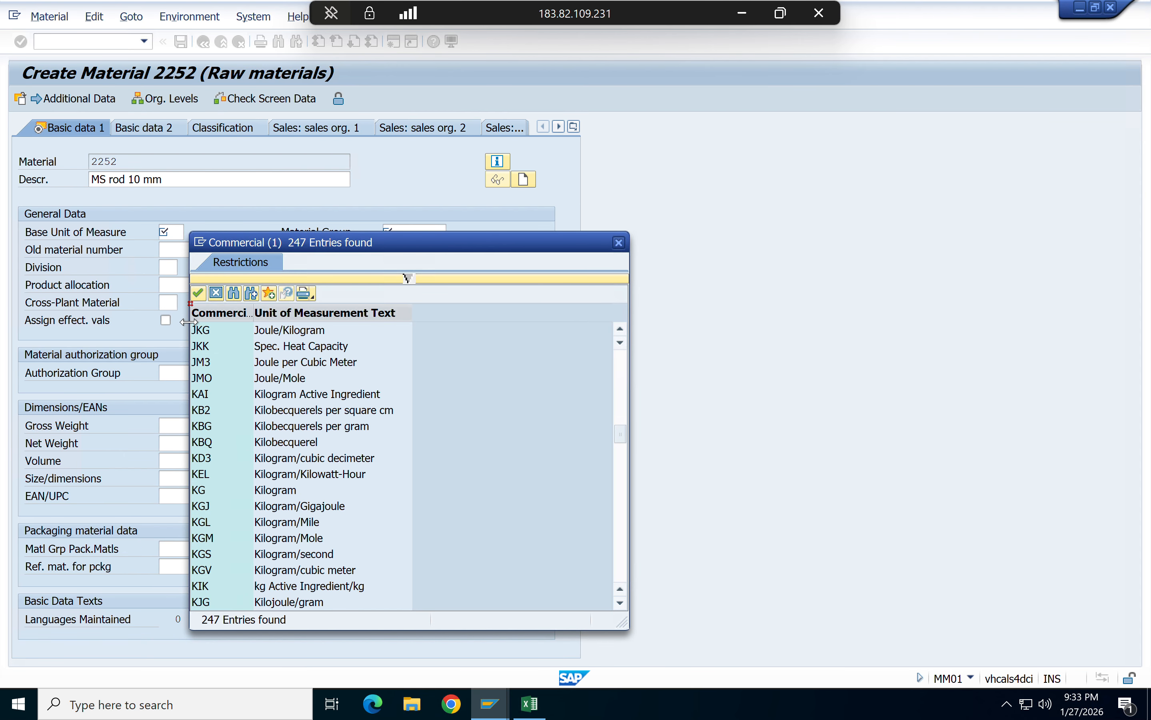
- Search the unit list for "kg" and adopt JKG as the base unit of measure
click(236, 295)
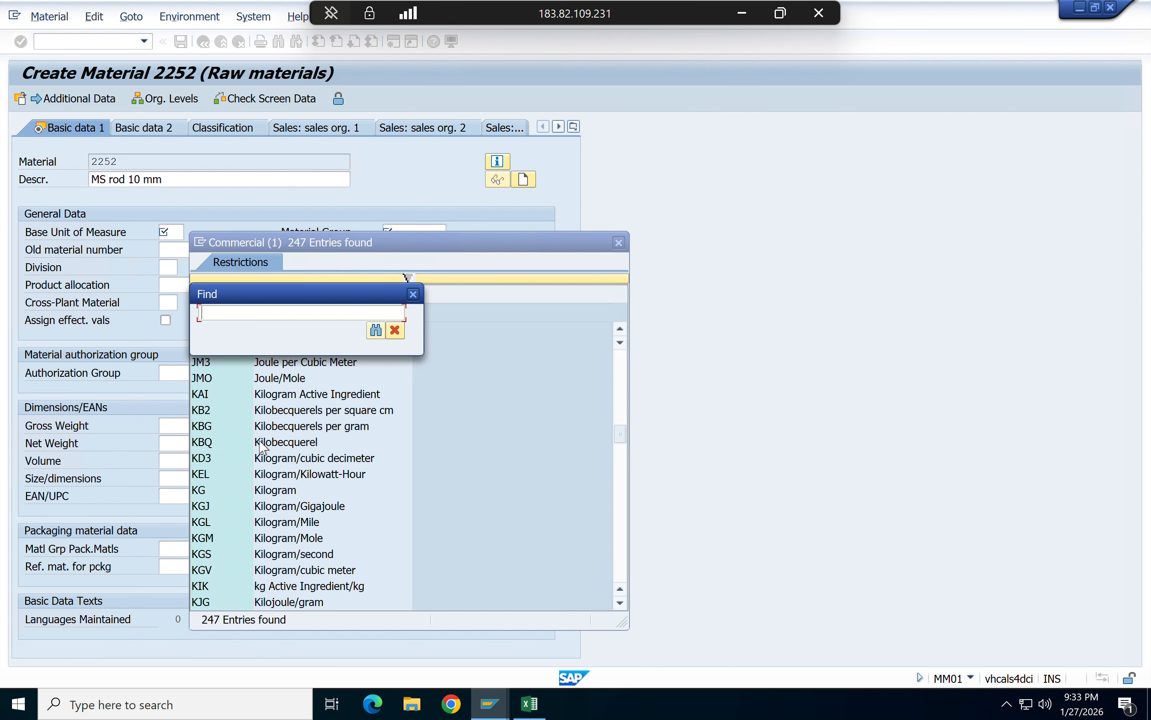
text(kg)
key(Return)
key(Return)
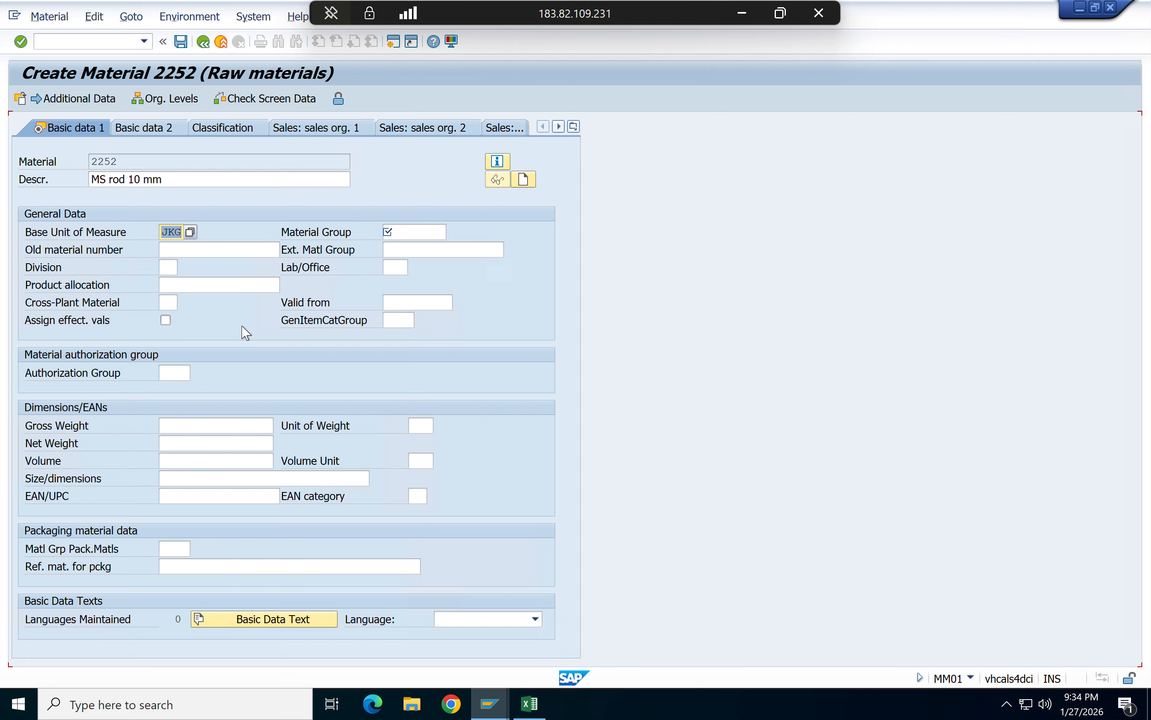
- Set the base unit of measure to kg and confirm the entry
key(BackSpace)
text(kg)
key(Return)
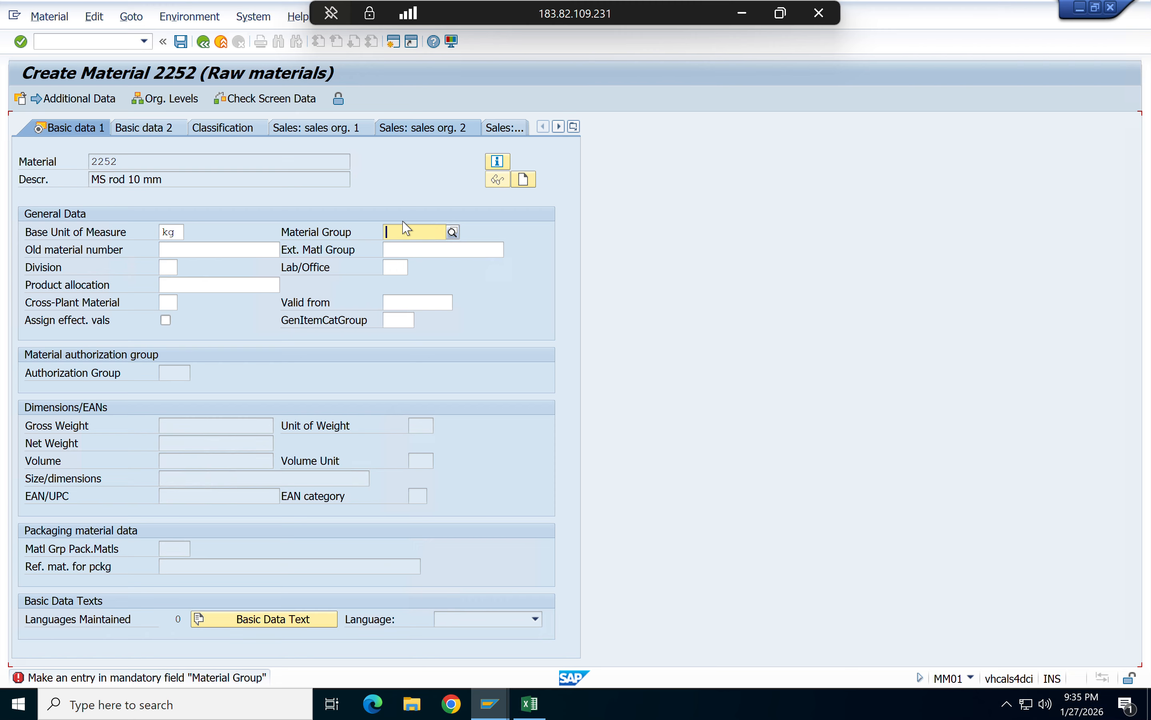
- Review the available material groups and assign material group 01 to the raw material
click(453, 232)
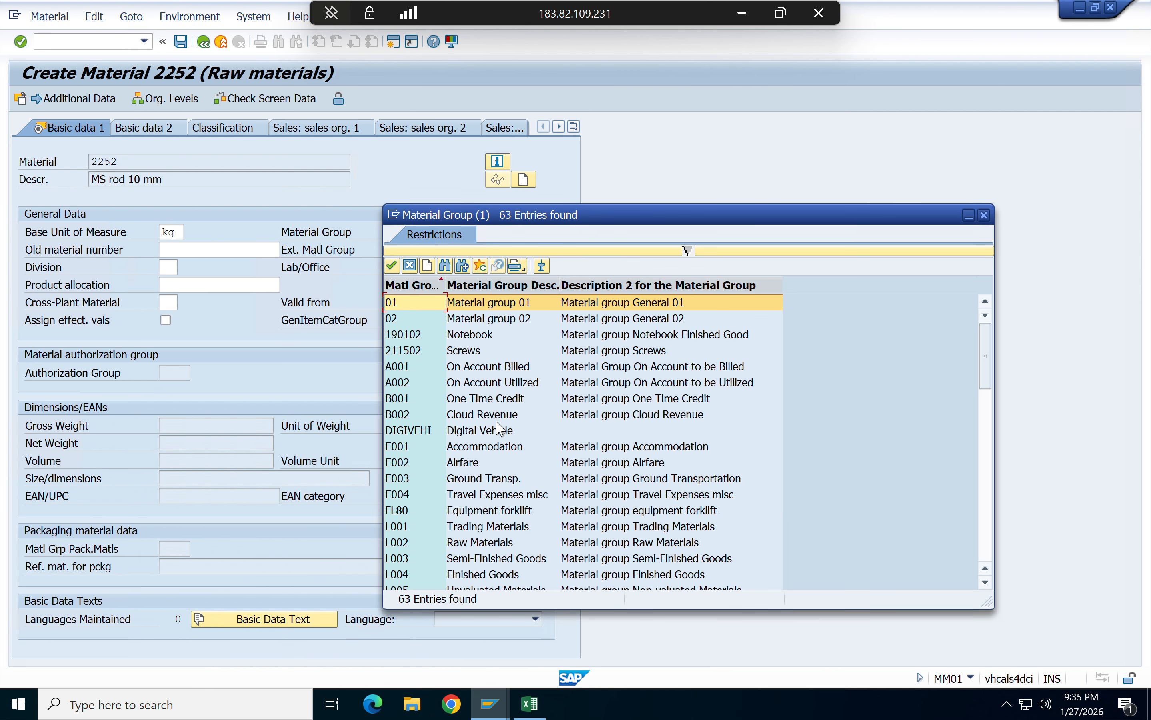
scroll(526, 486, down, 1)
scroll(526, 486, down, 4)
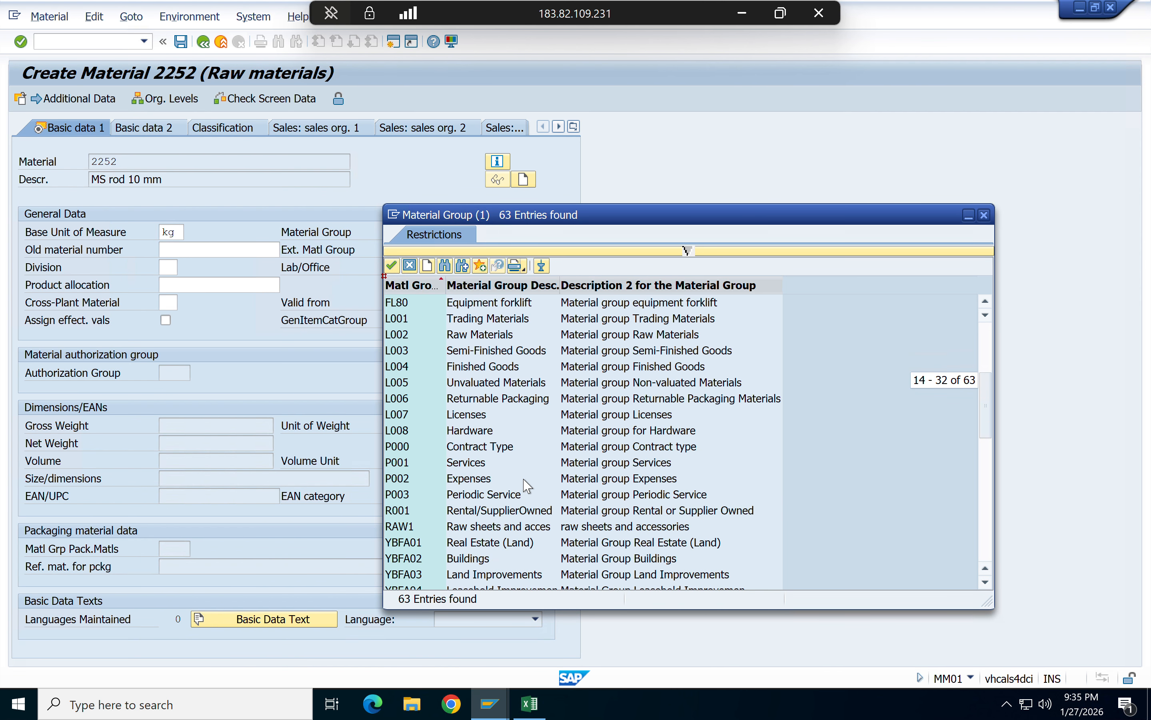
scroll(526, 486, down, 10)
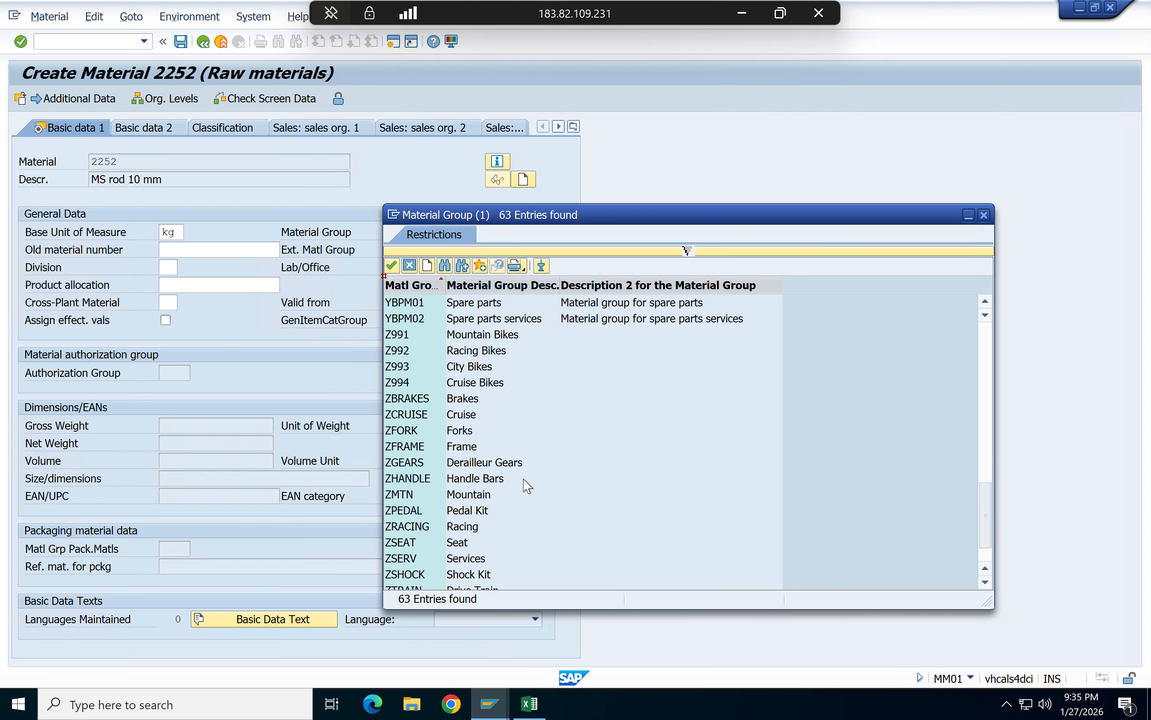
scroll(526, 485, down, 2)
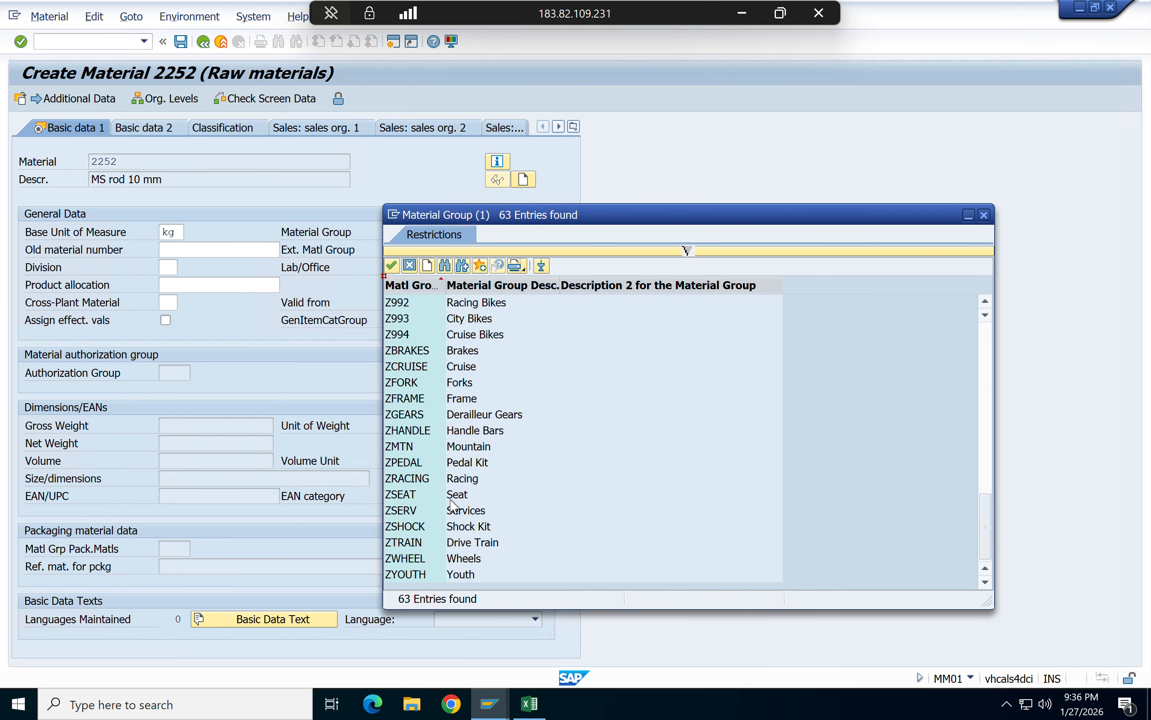
scroll(507, 542, up, 1)
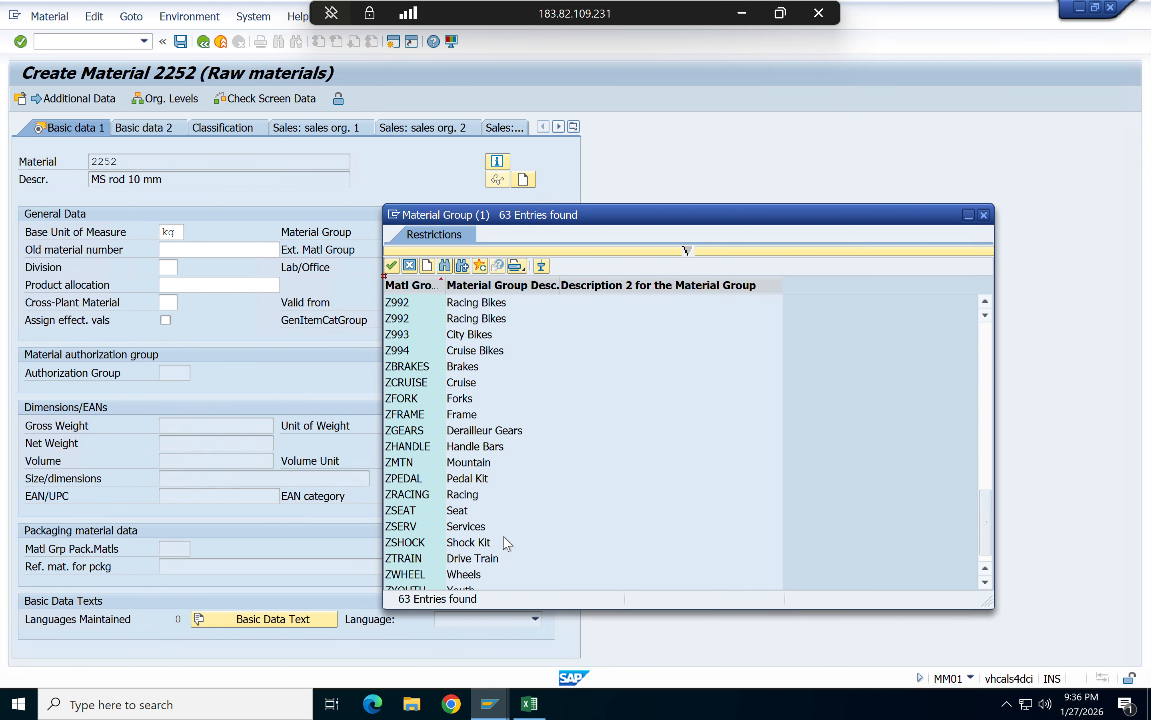
scroll(507, 543, up, 15)
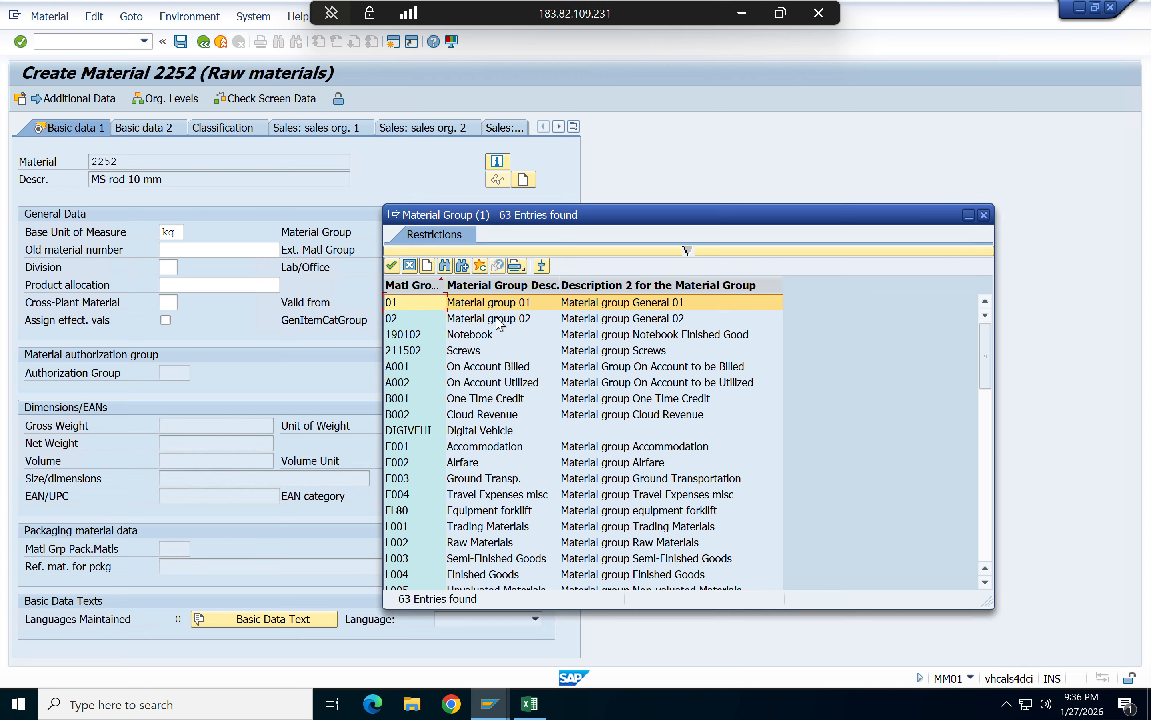
double_click(481, 306)
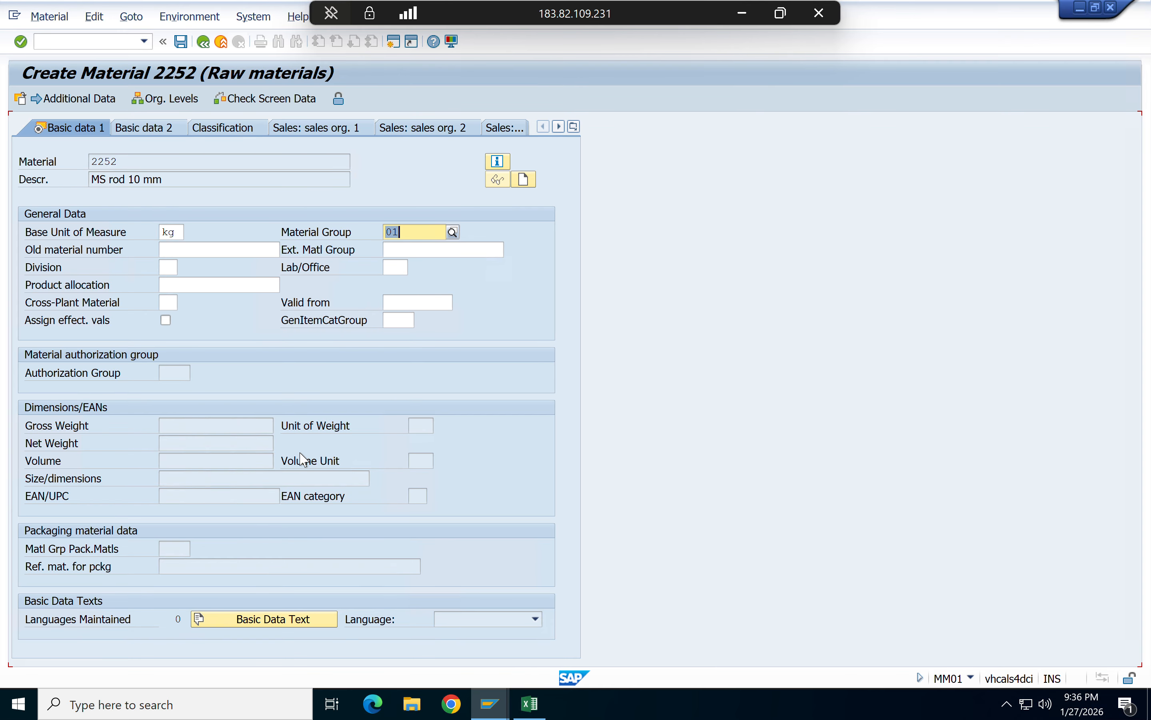
- Continue to the Purchasing view for plant 9001 and assign purchasing group 900 (Premium corp Pgrp)
key(Return)
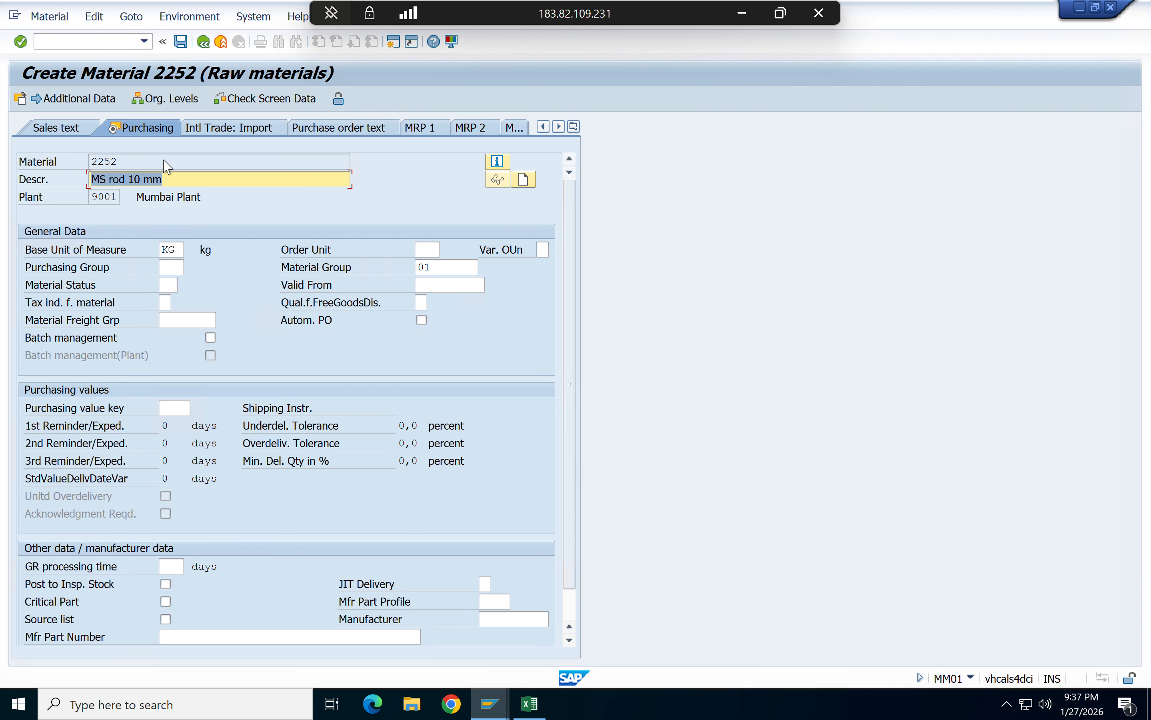
click(177, 250)
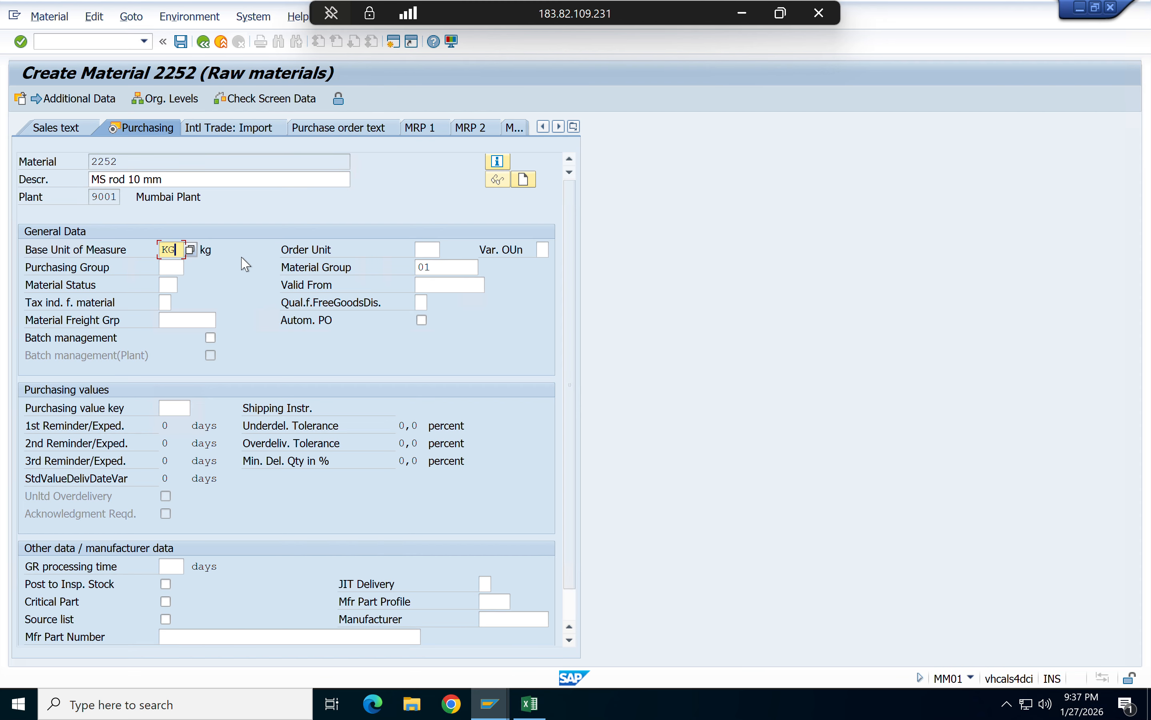
click(416, 249)
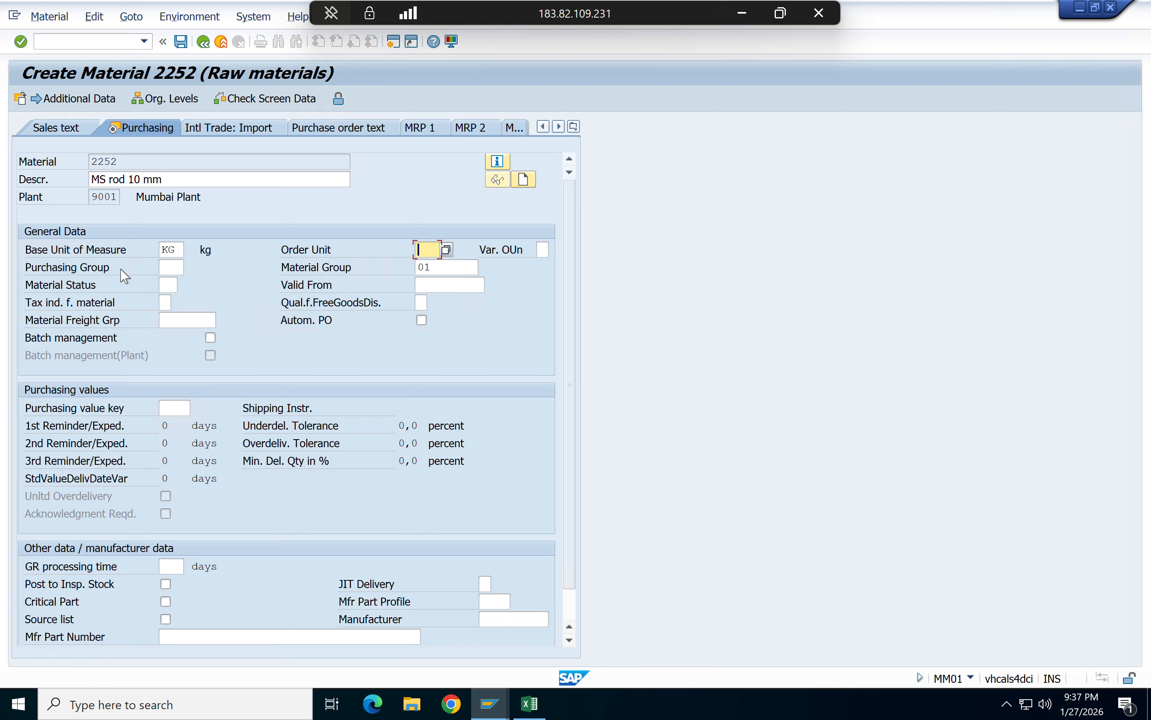
click(167, 267)
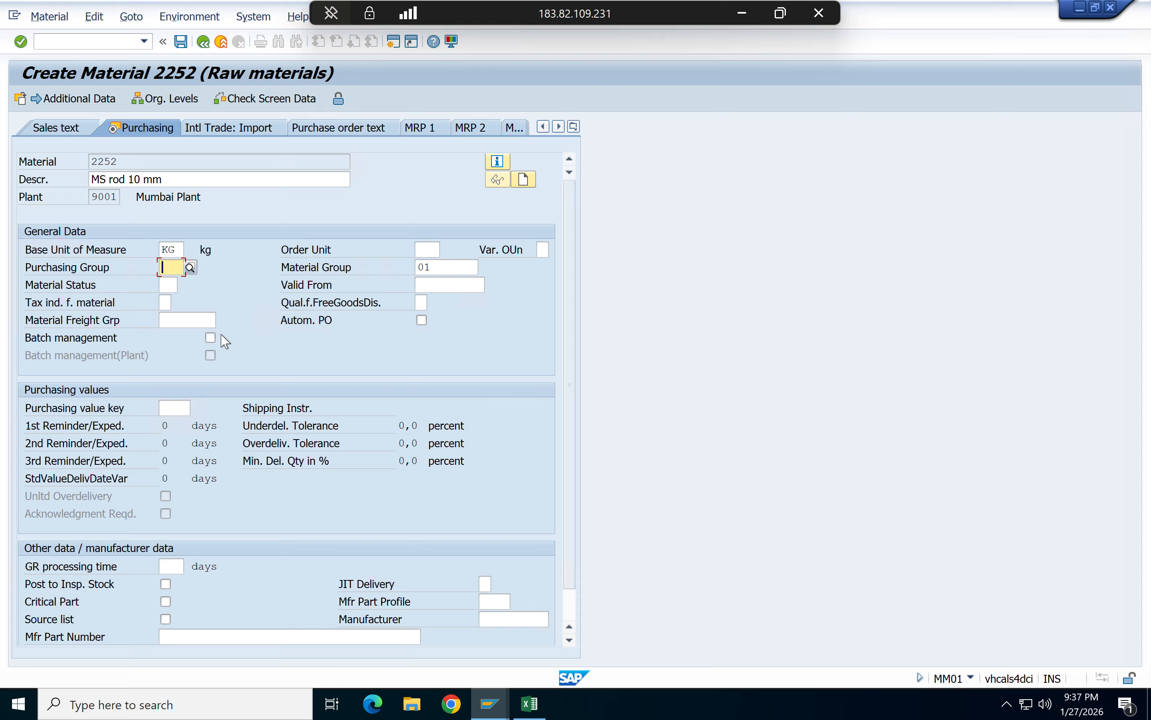
text(900)
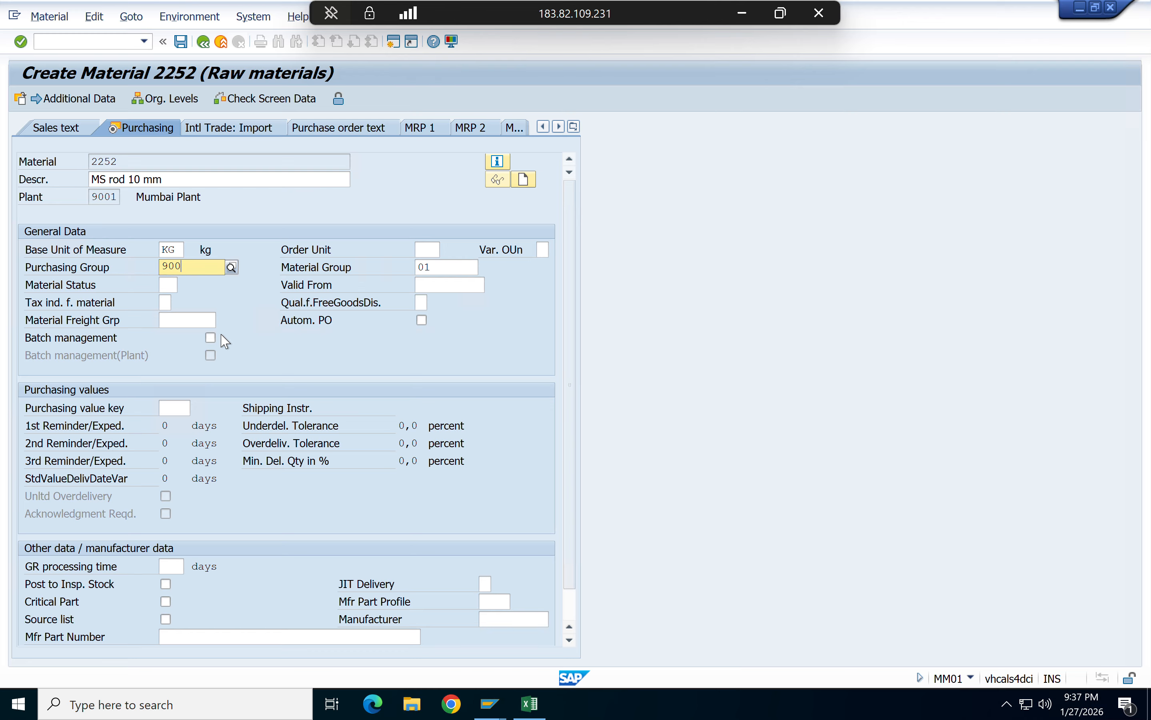
click(231, 267)
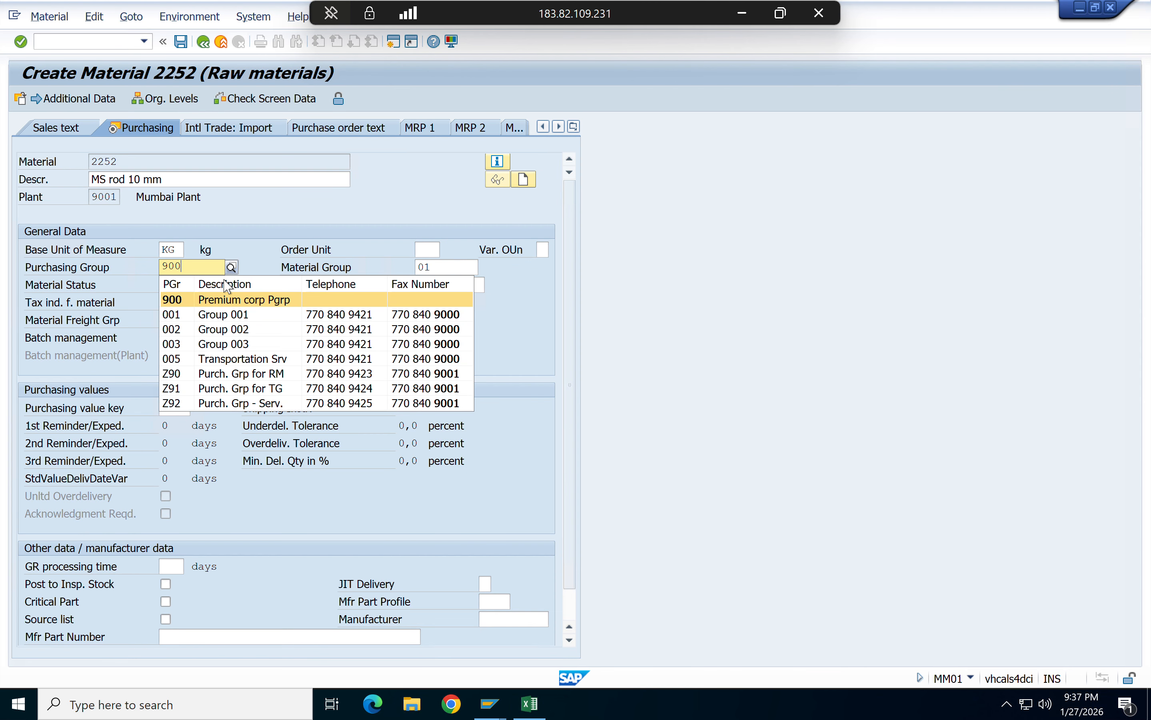
click(226, 300)
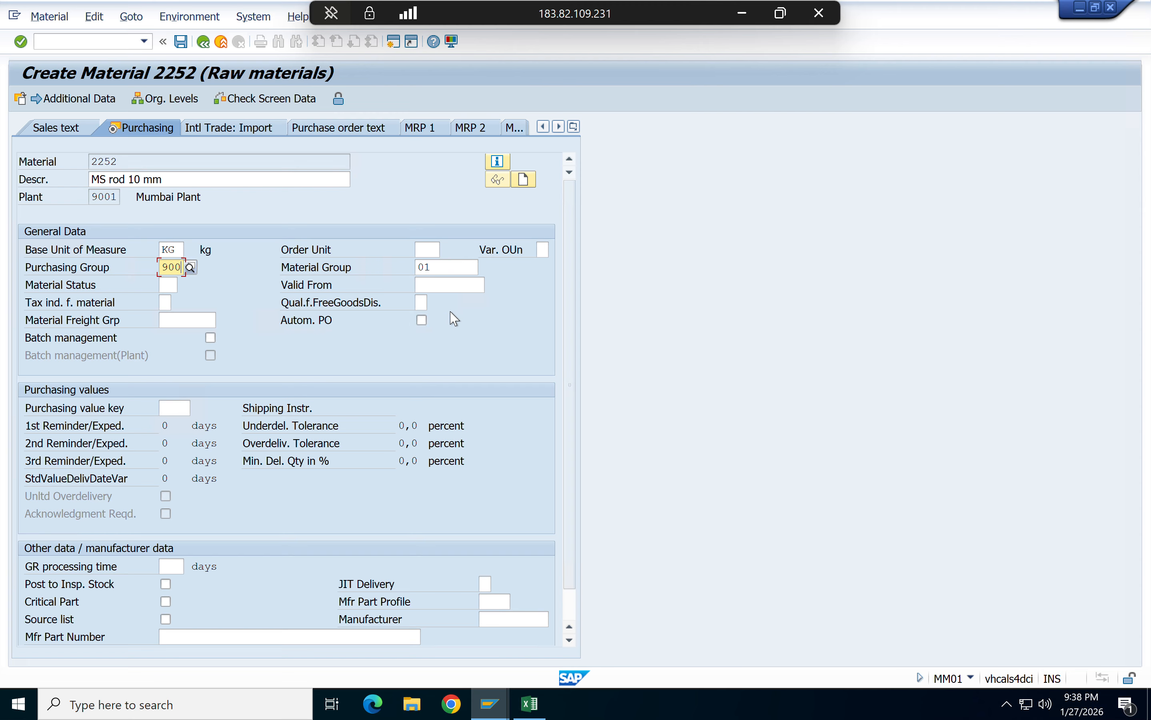
- Examine the Valid From and reminder fields and the available purchasing value keys, leaving the key list without a selection
click(438, 284)
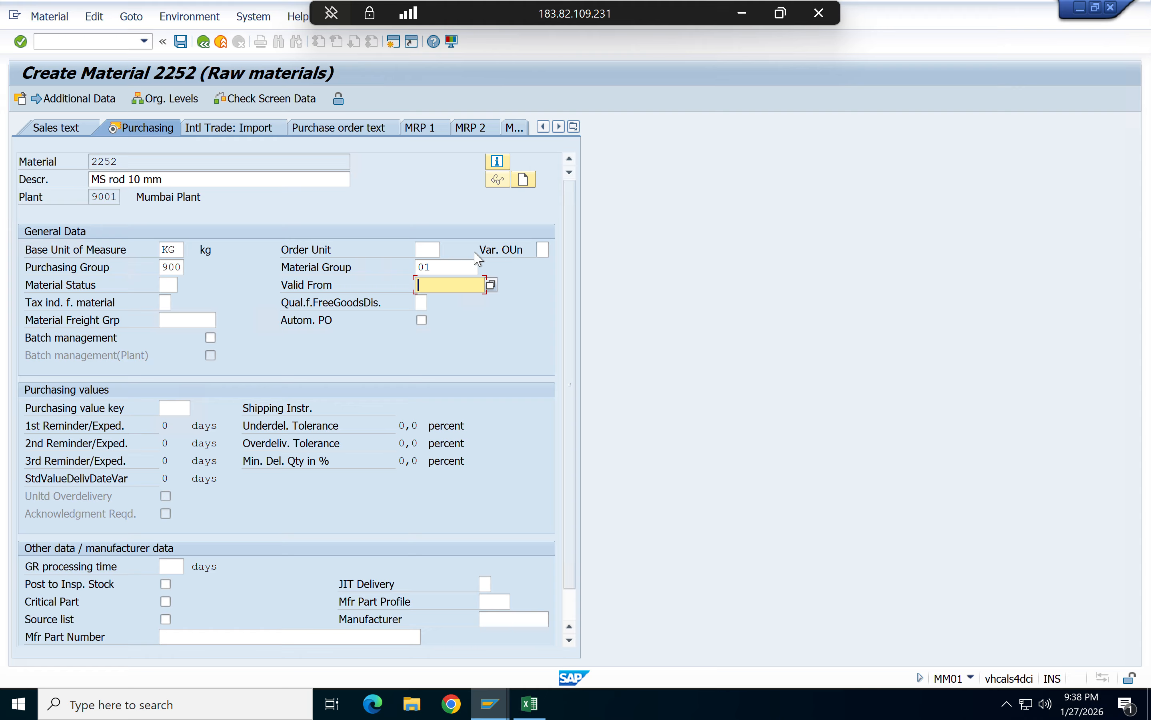
click(174, 408)
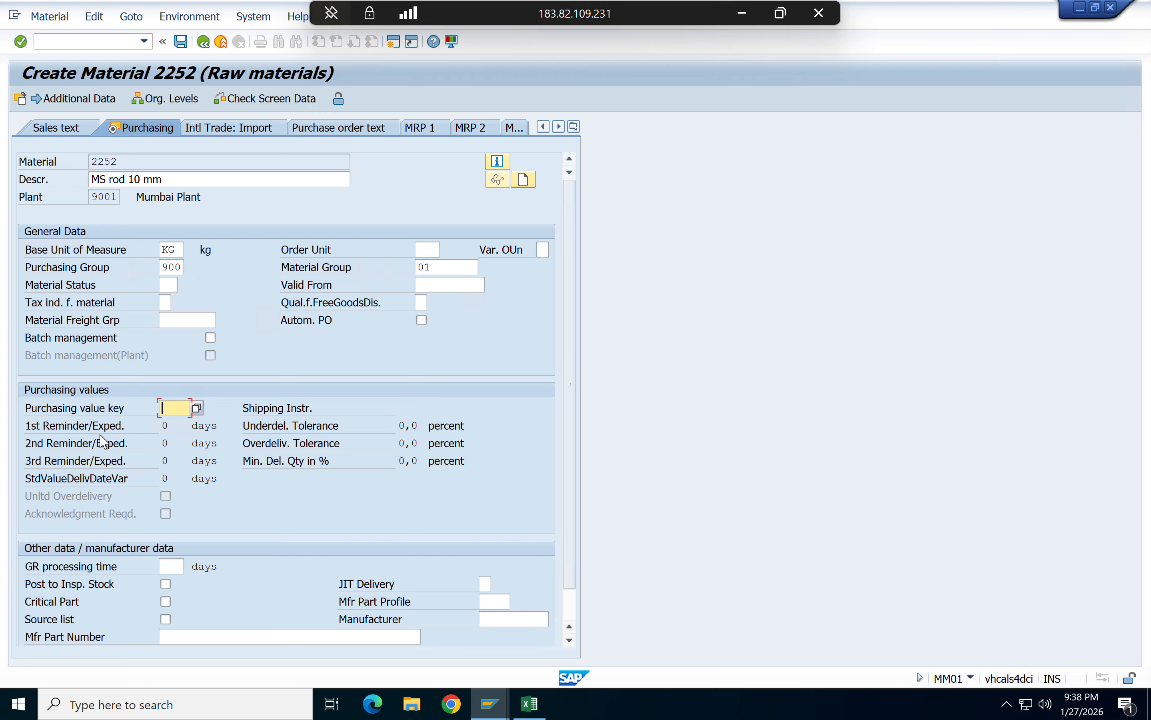
click(85, 429)
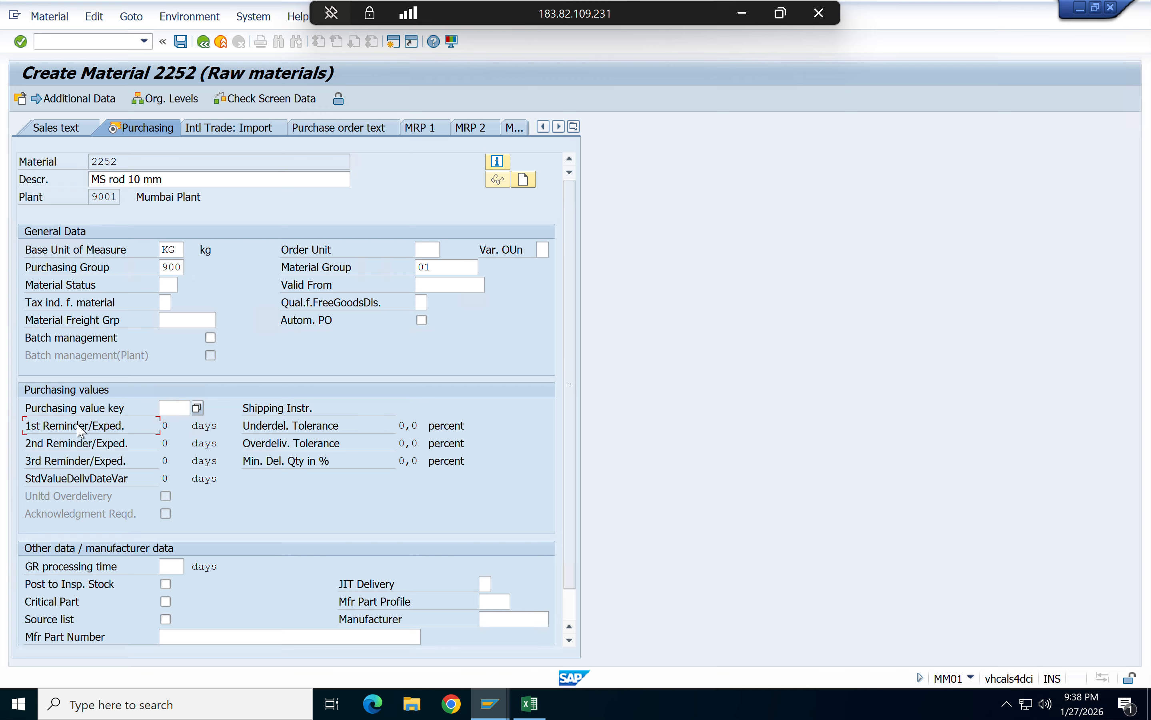
click(118, 447)
click(178, 408)
click(198, 408)
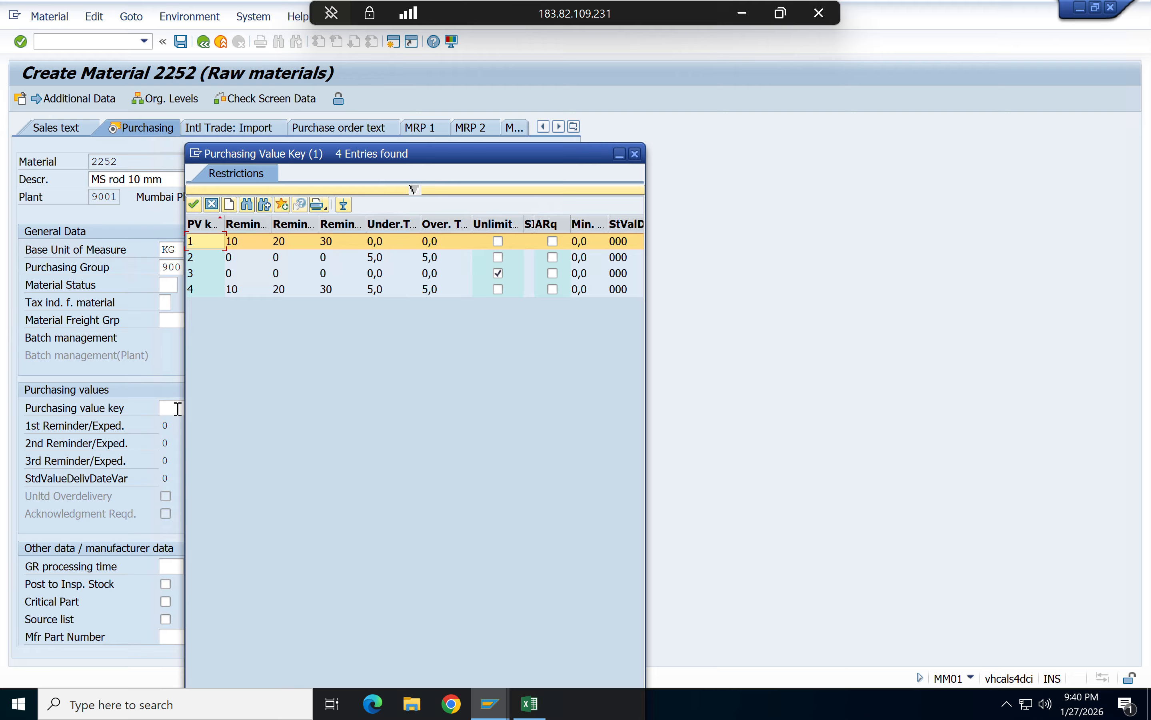
click(636, 154)
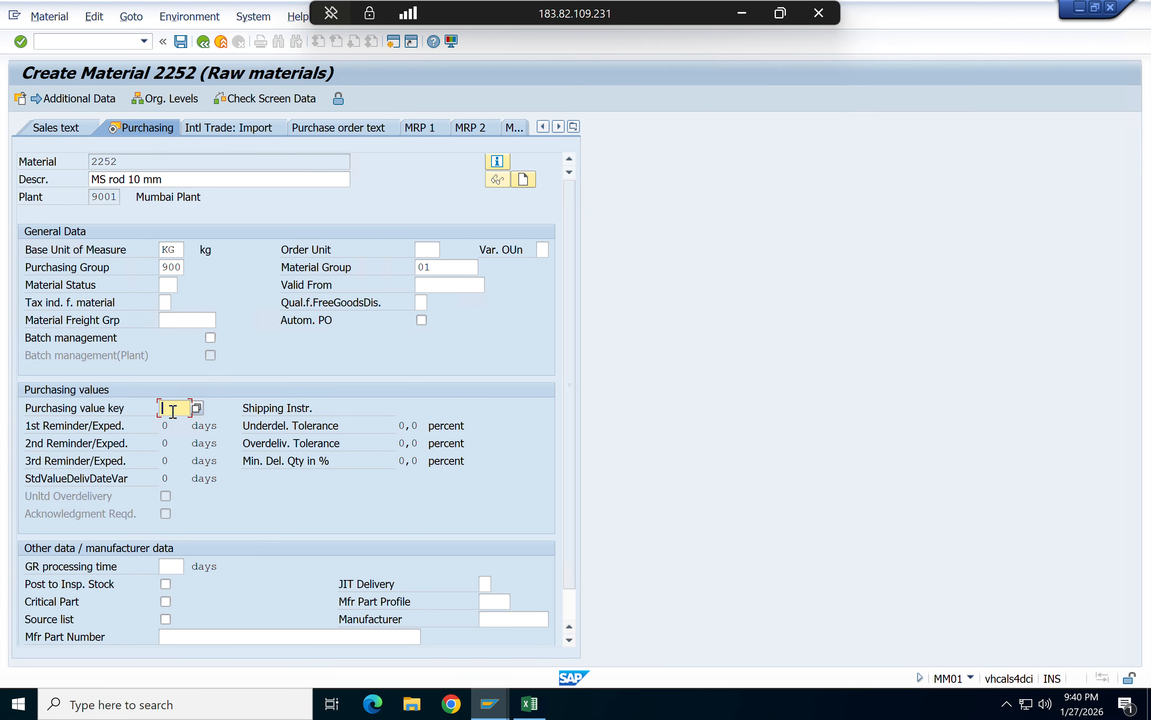
- Set the GR processing time to 2 days and continue to the Plant data / stor. 1 view
scroll(238, 531, down, 1)
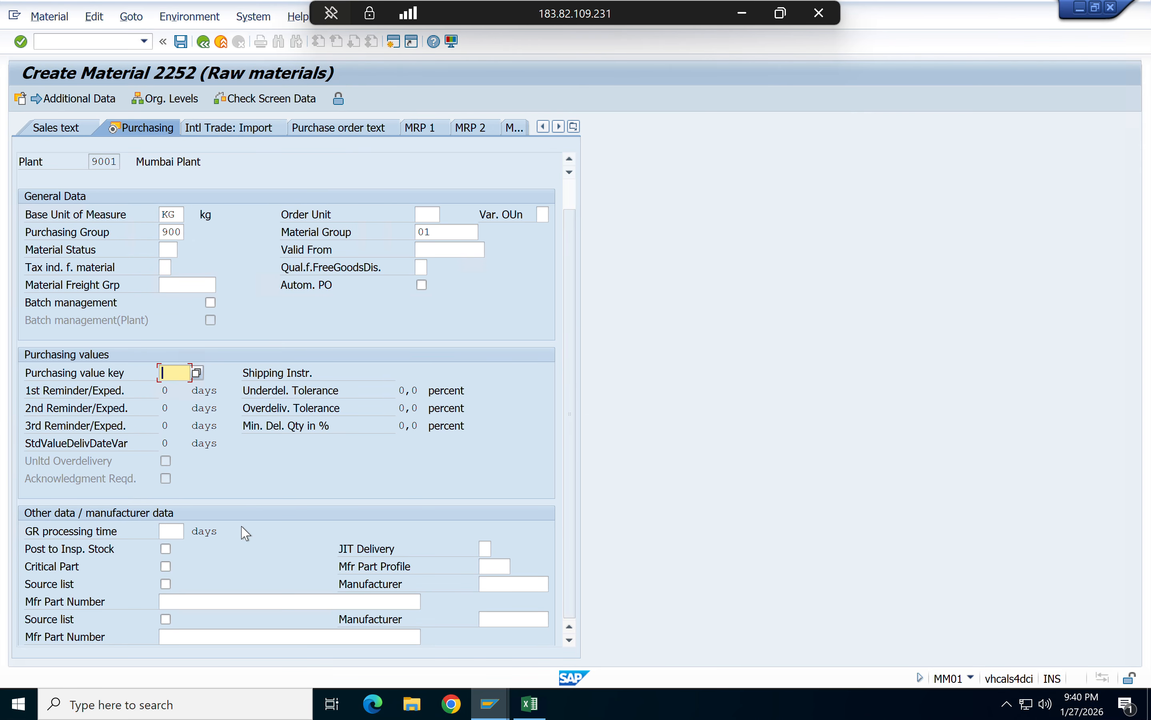
click(168, 532)
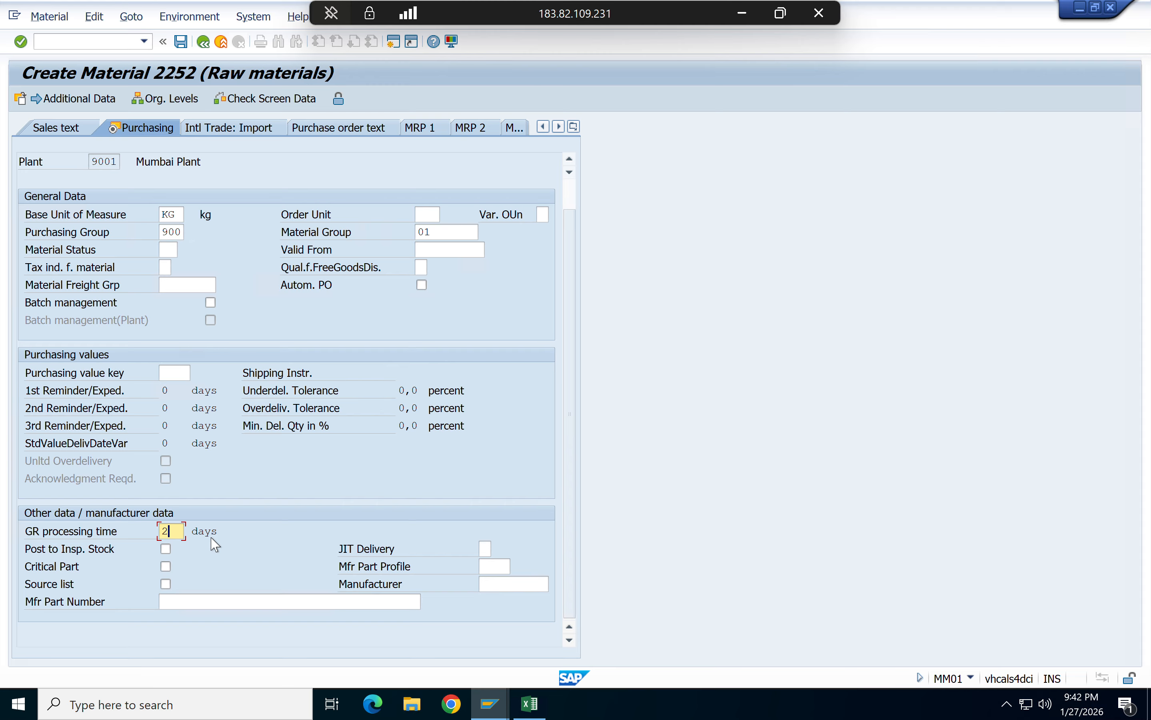
click(166, 550)
click(165, 550)
key(Return)
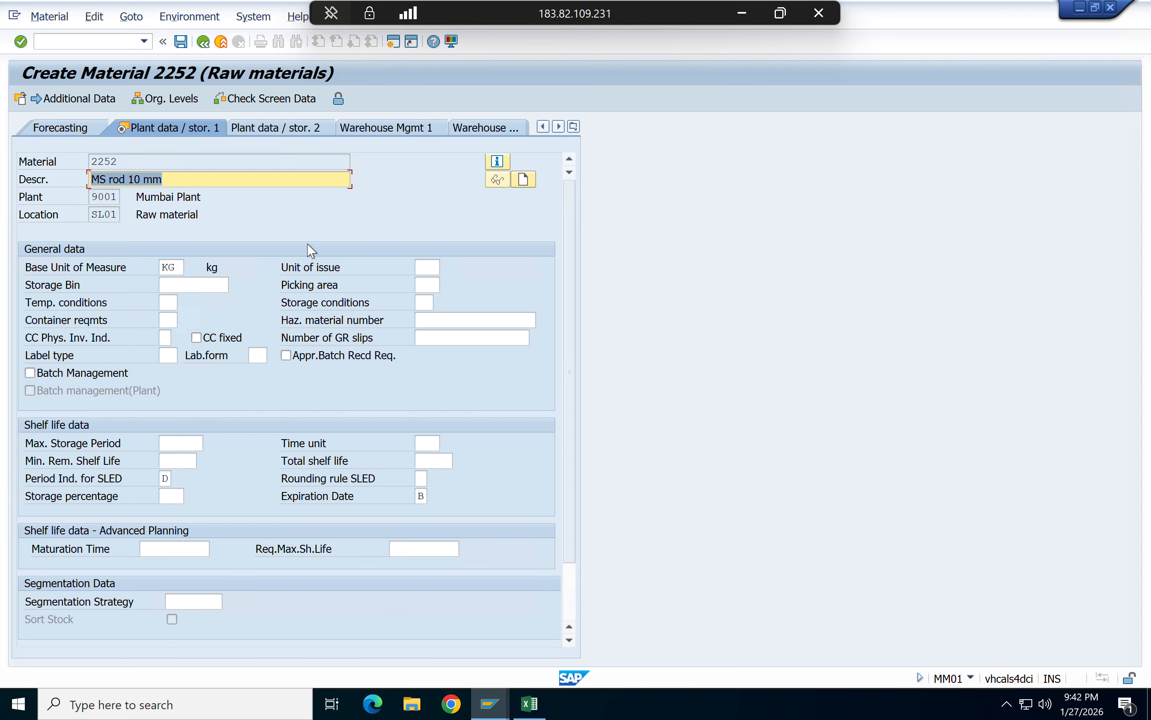
- Search the unit of issue list for "car", try the carton entry and clear the field
click(351, 271)
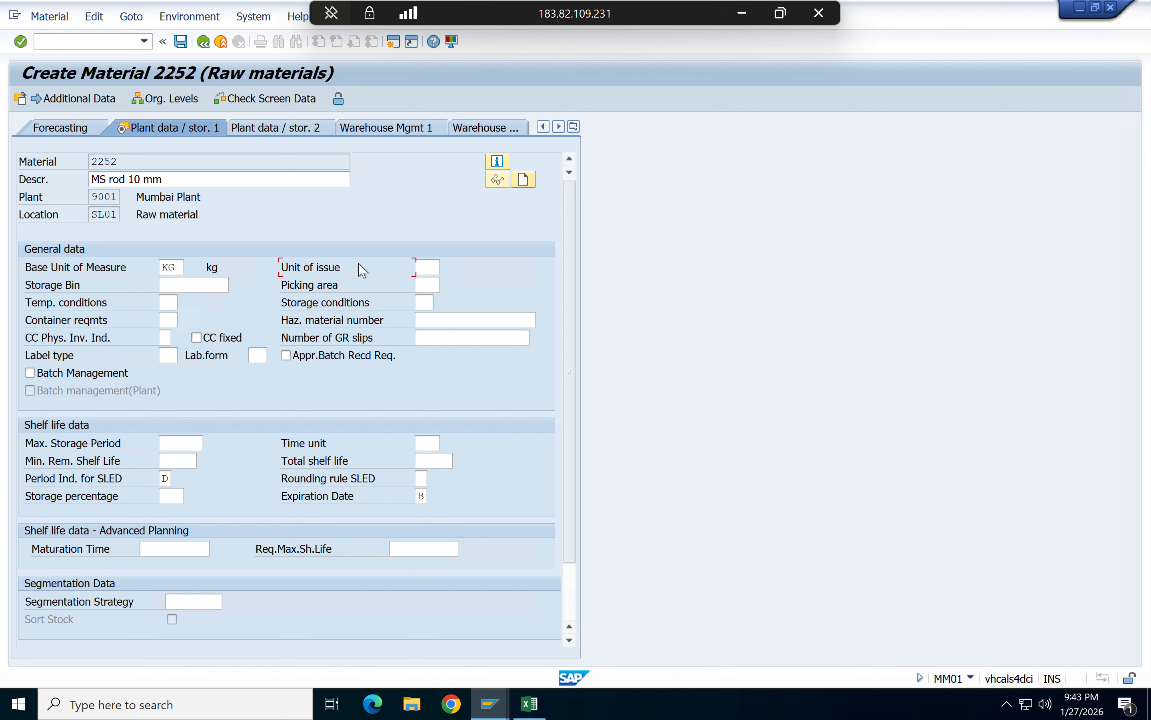
click(430, 266)
click(446, 268)
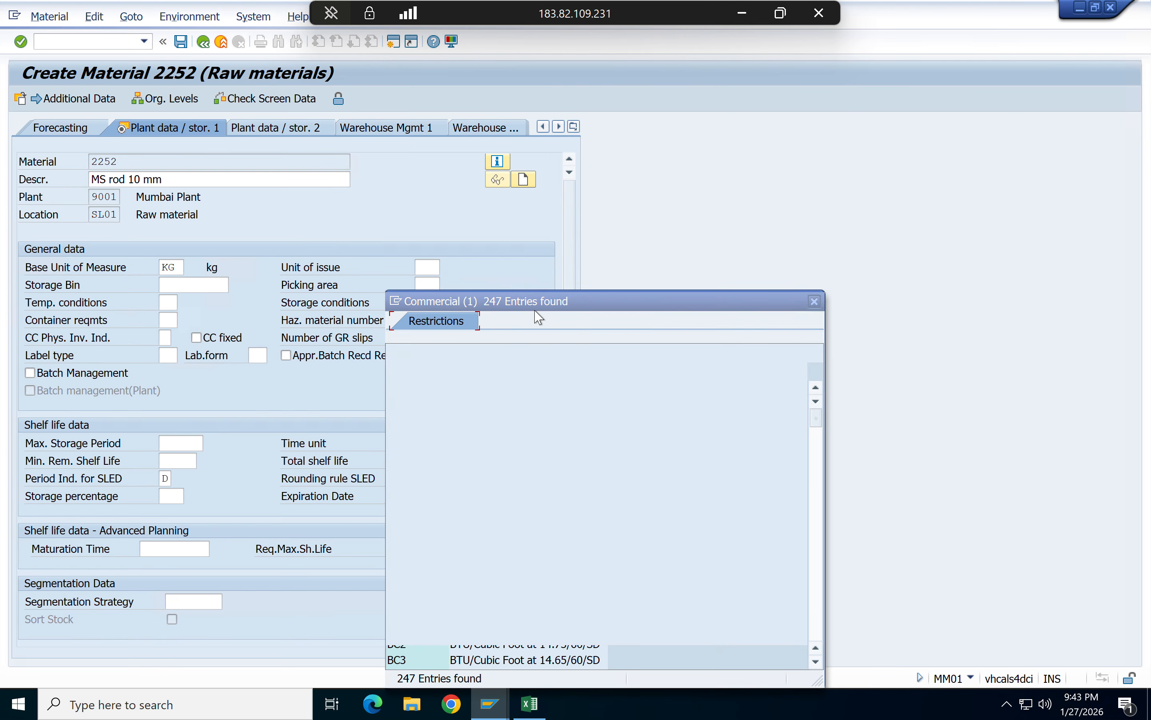
drag(532, 302, 535, 230)
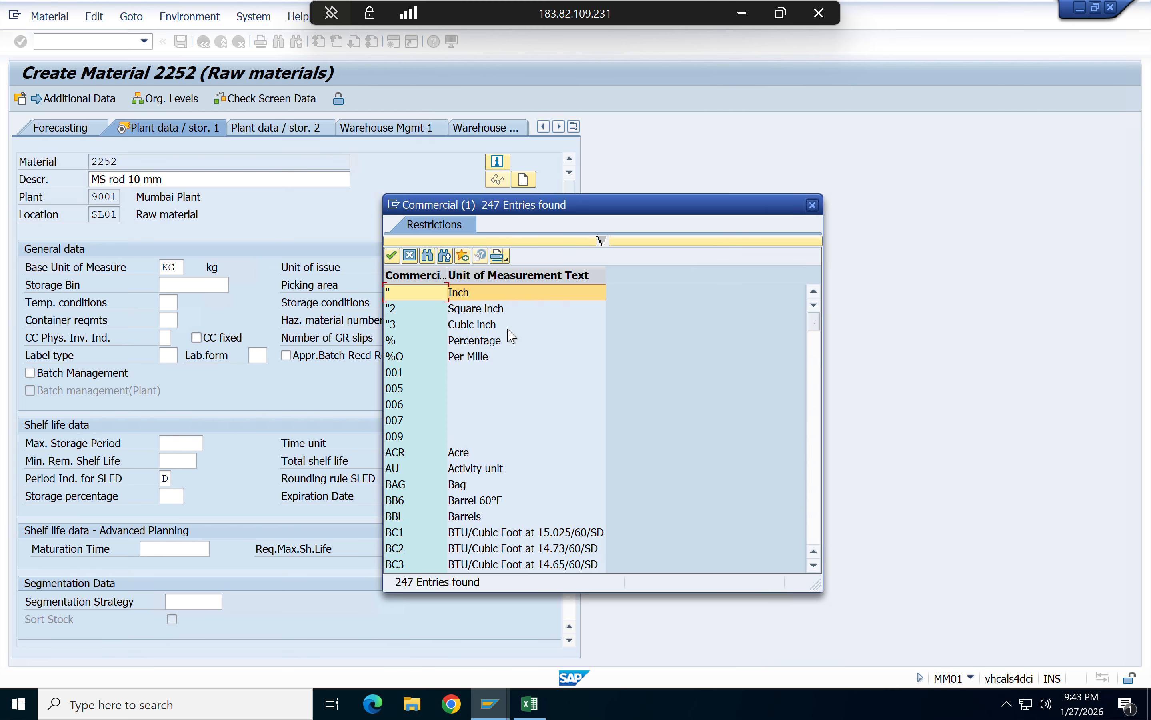
key(ctrl+f)
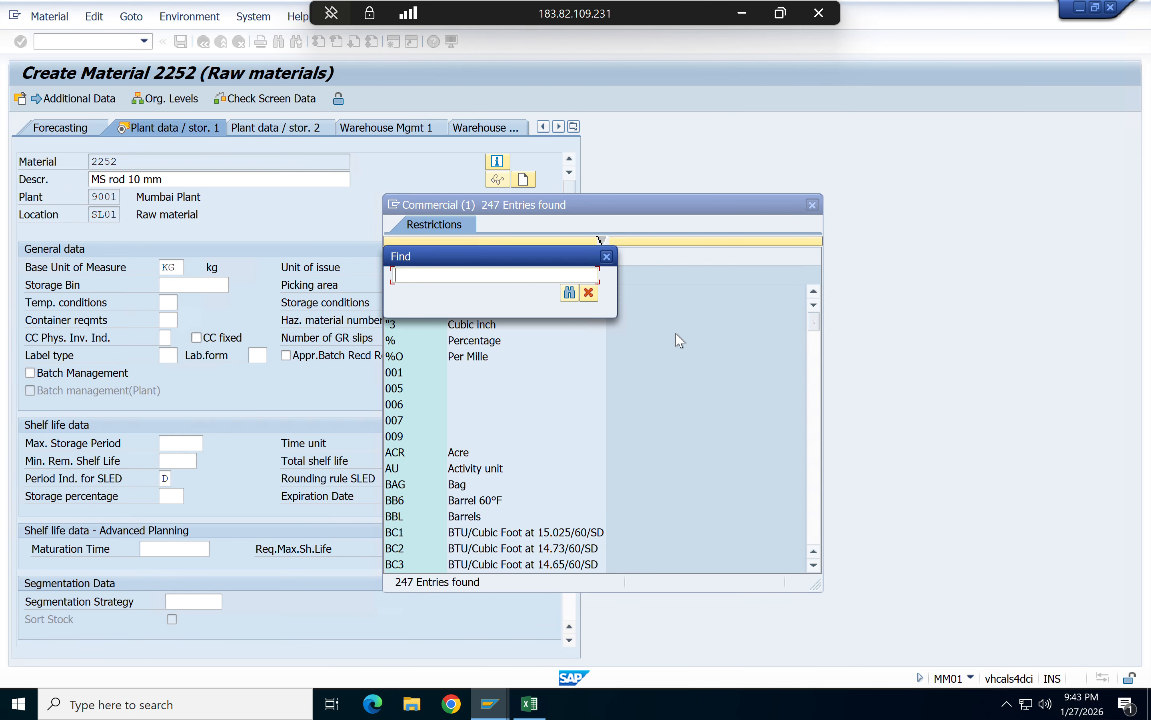
text(car)
key(Return)
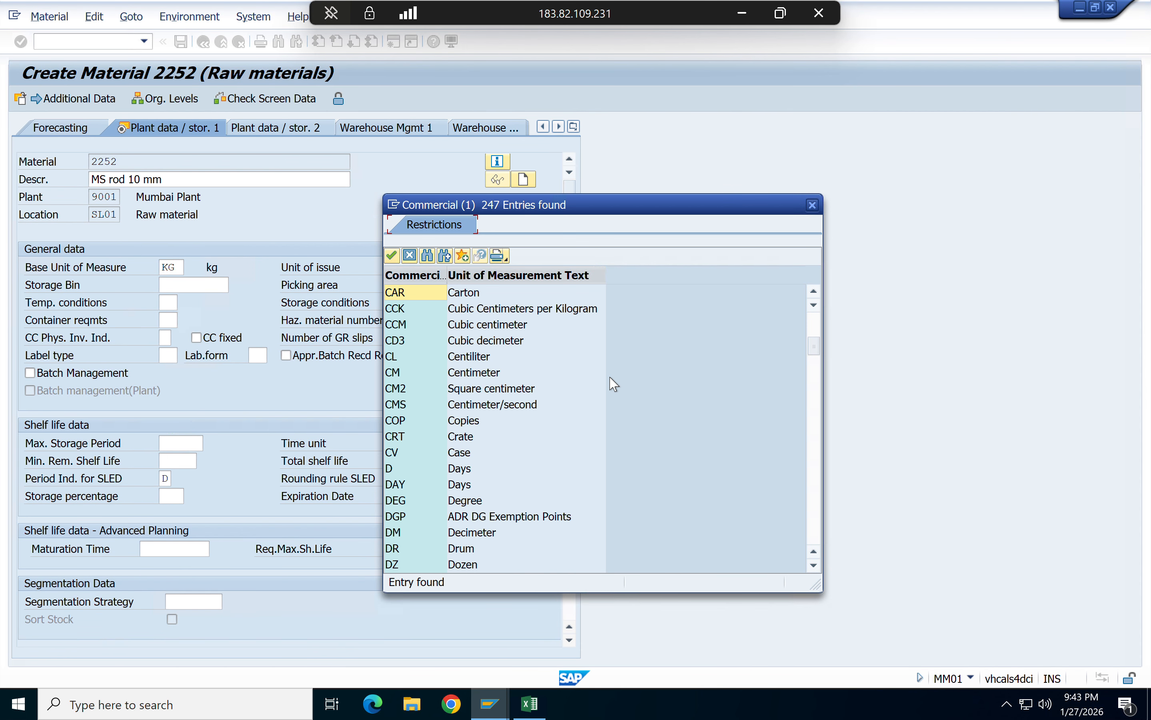
key(Return)
key(BackSpace)
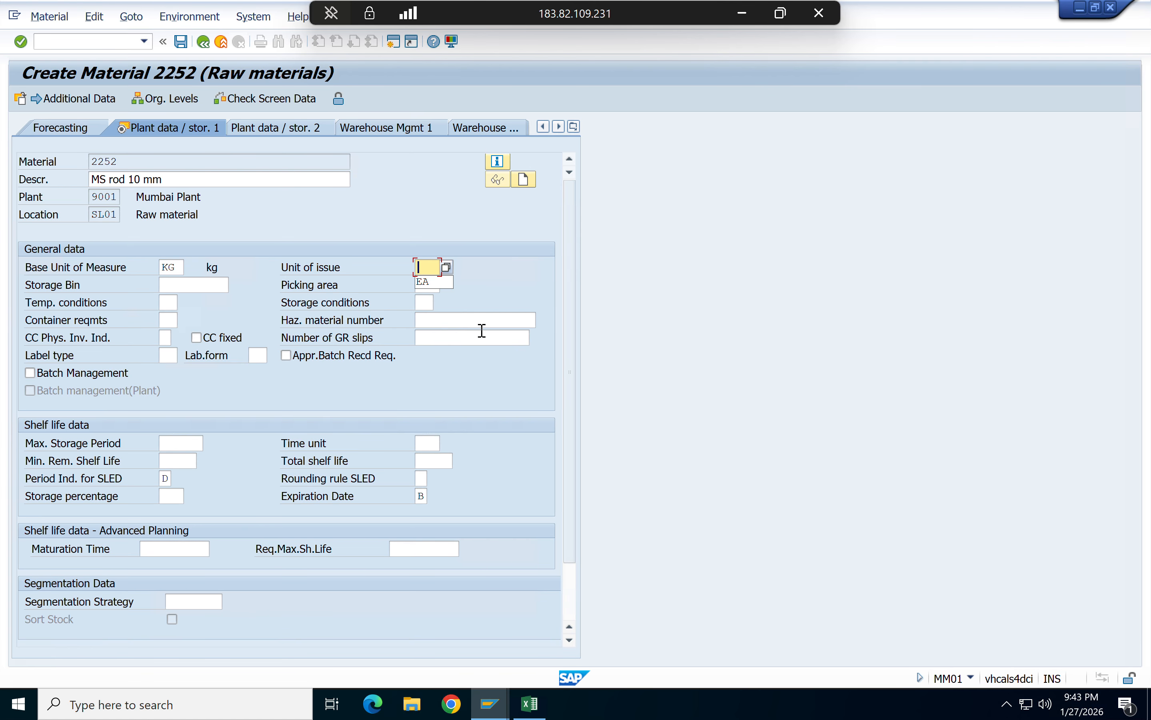
- Search the unit of issue list for "ton"
click(446, 268)
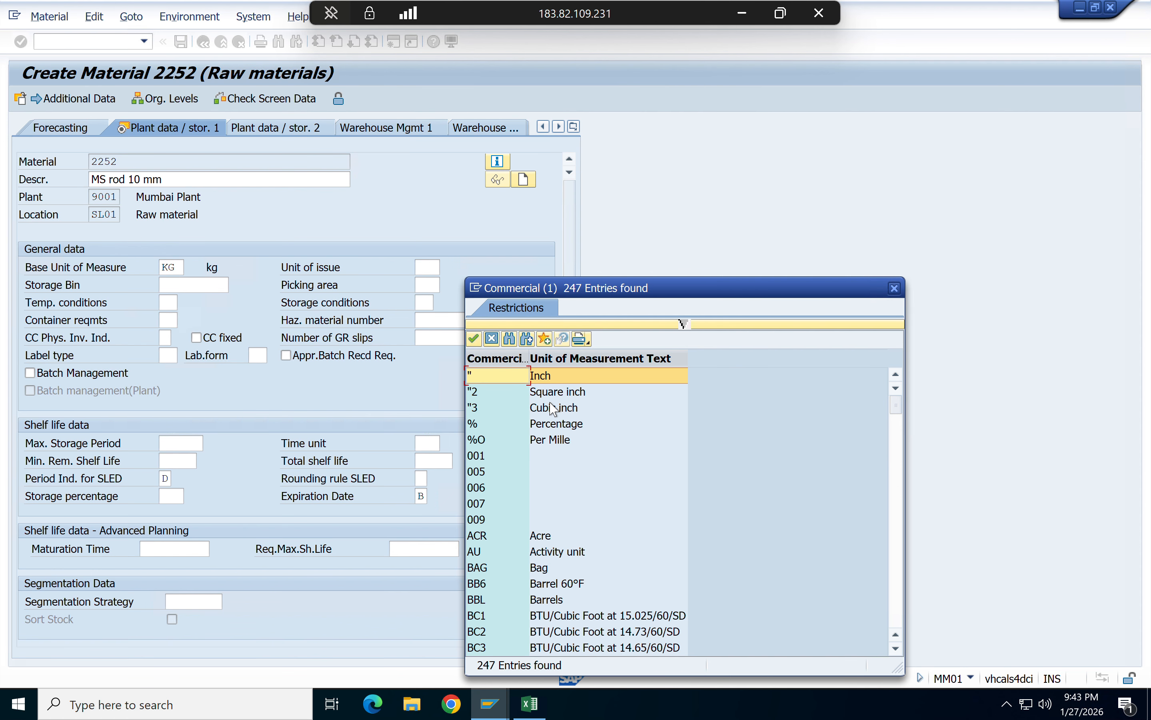
key(ctrl+f)
text(ton)
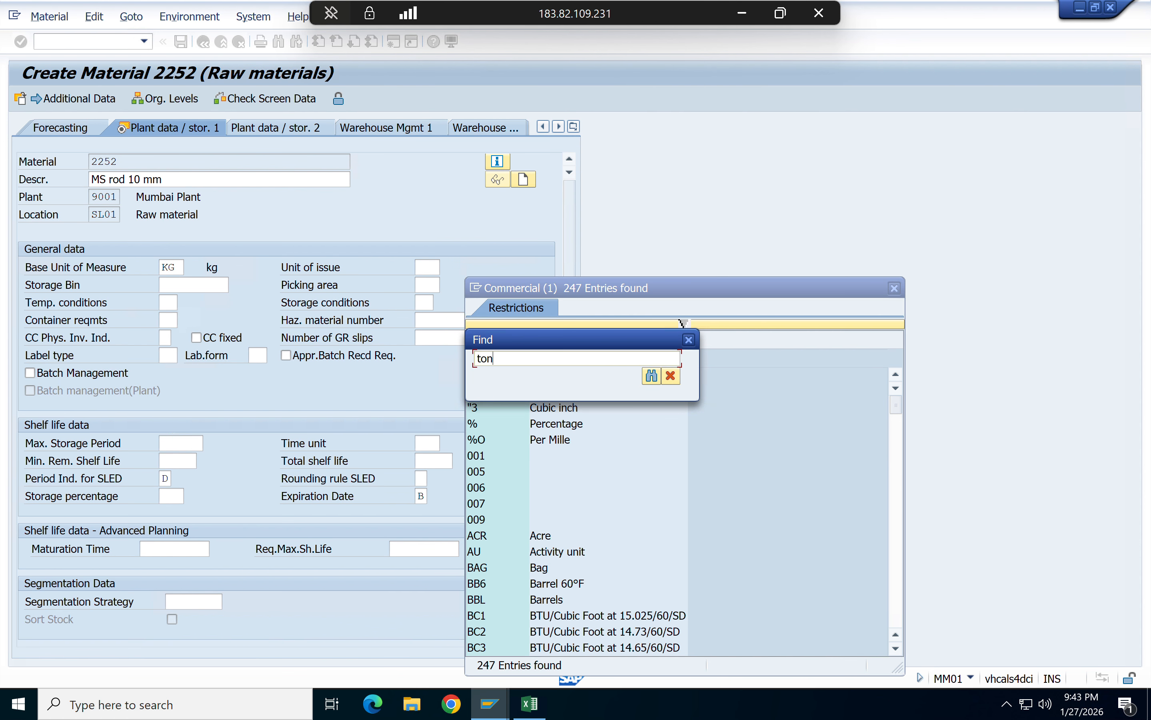
click(652, 377)
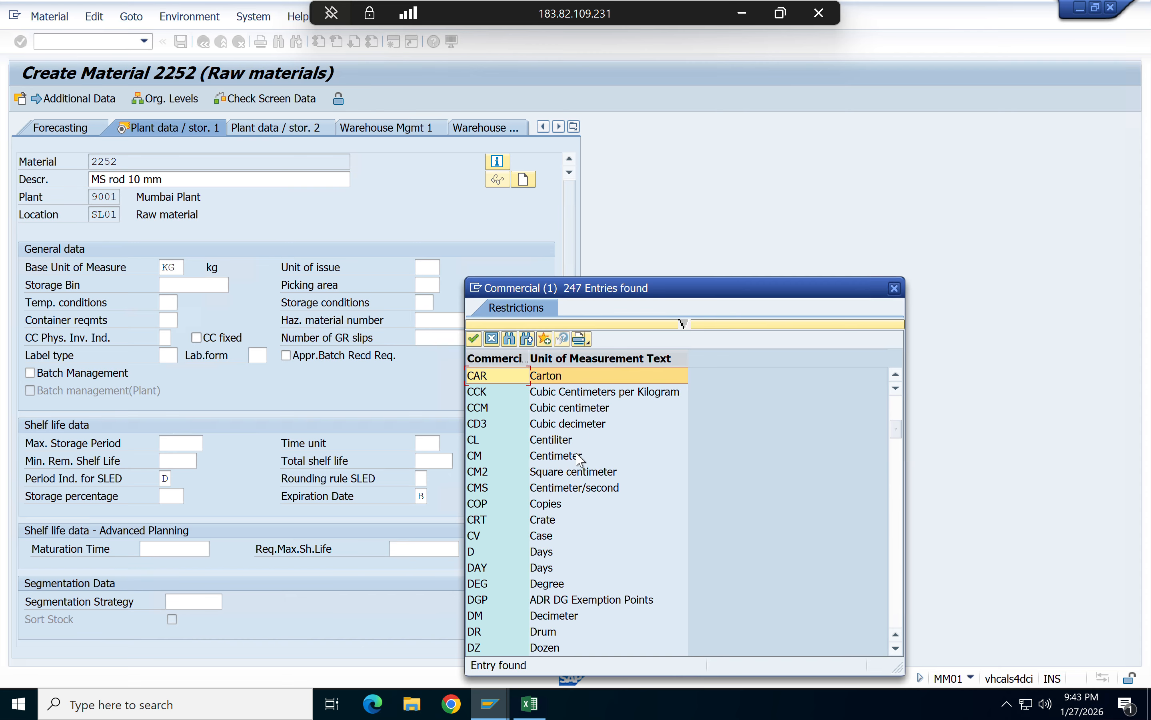
- Set the unit of issue to TO (Ton) from the list of commercial units of measurement
scroll(571, 562, down, 5)
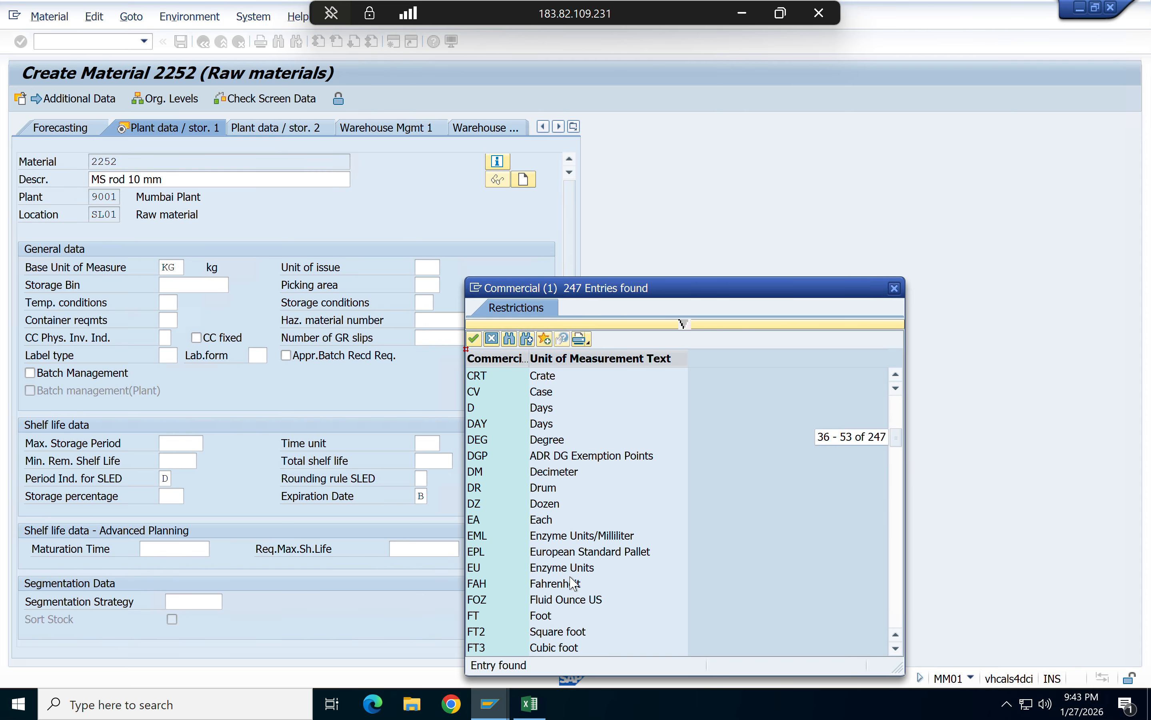
scroll(572, 583, down, 3)
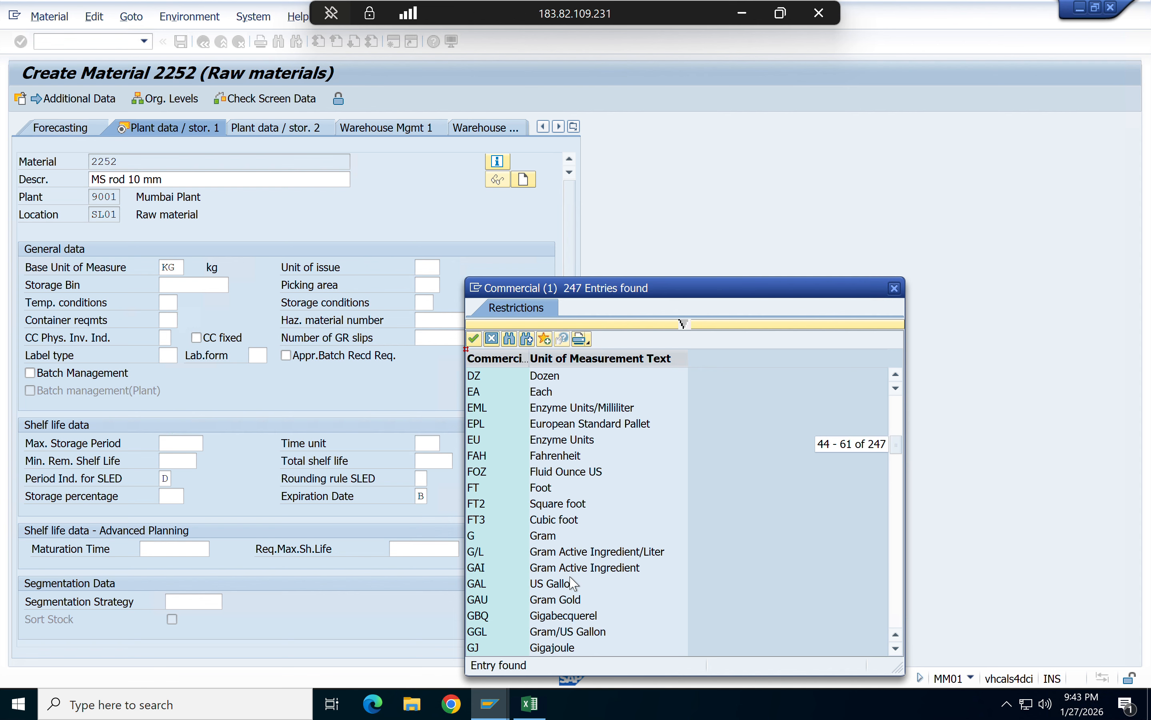
scroll(573, 583, down, 5)
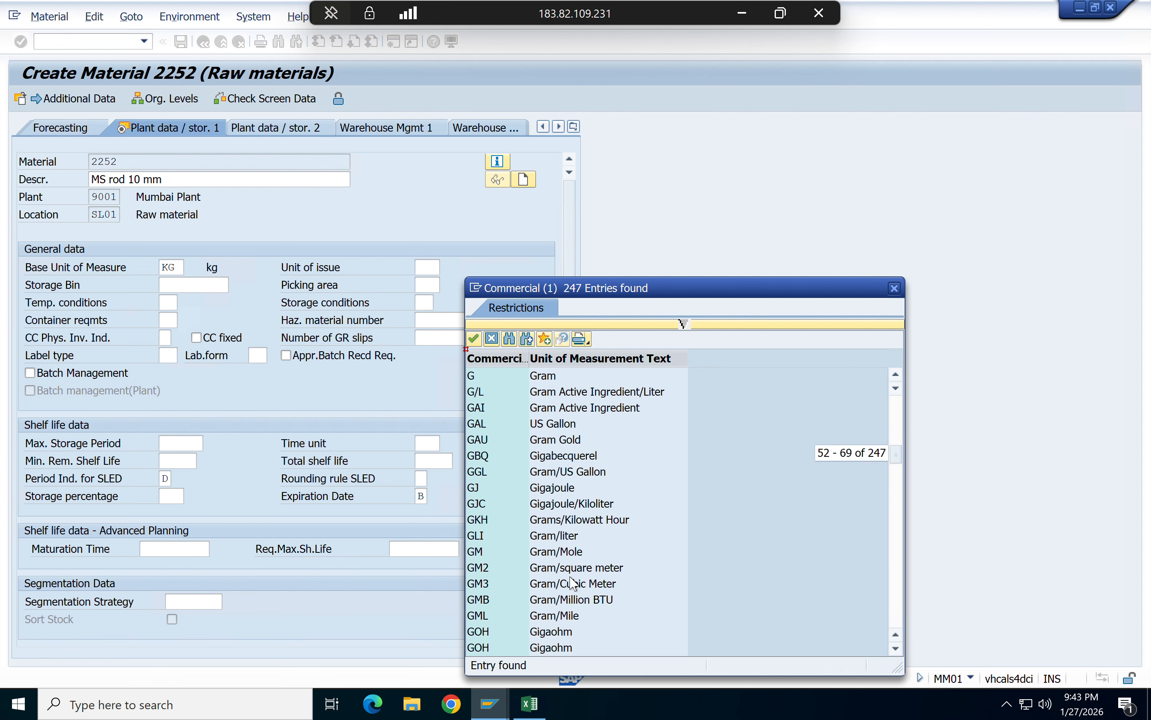
scroll(572, 583, down, 4)
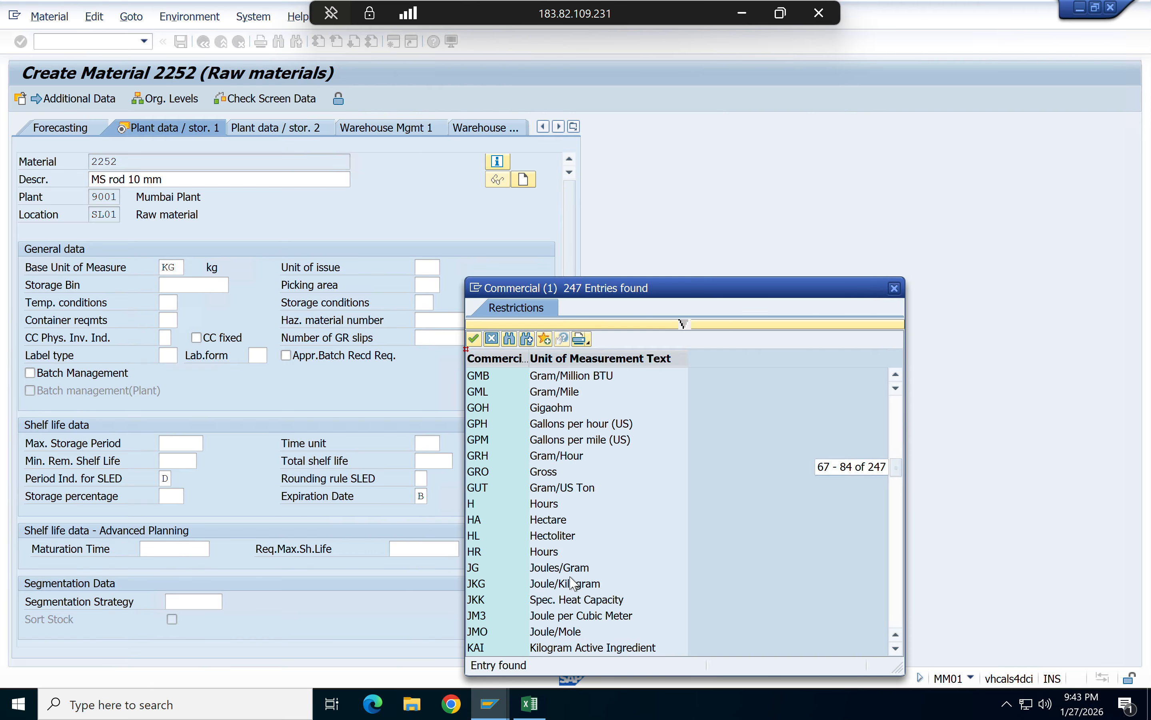
scroll(572, 583, down, 4)
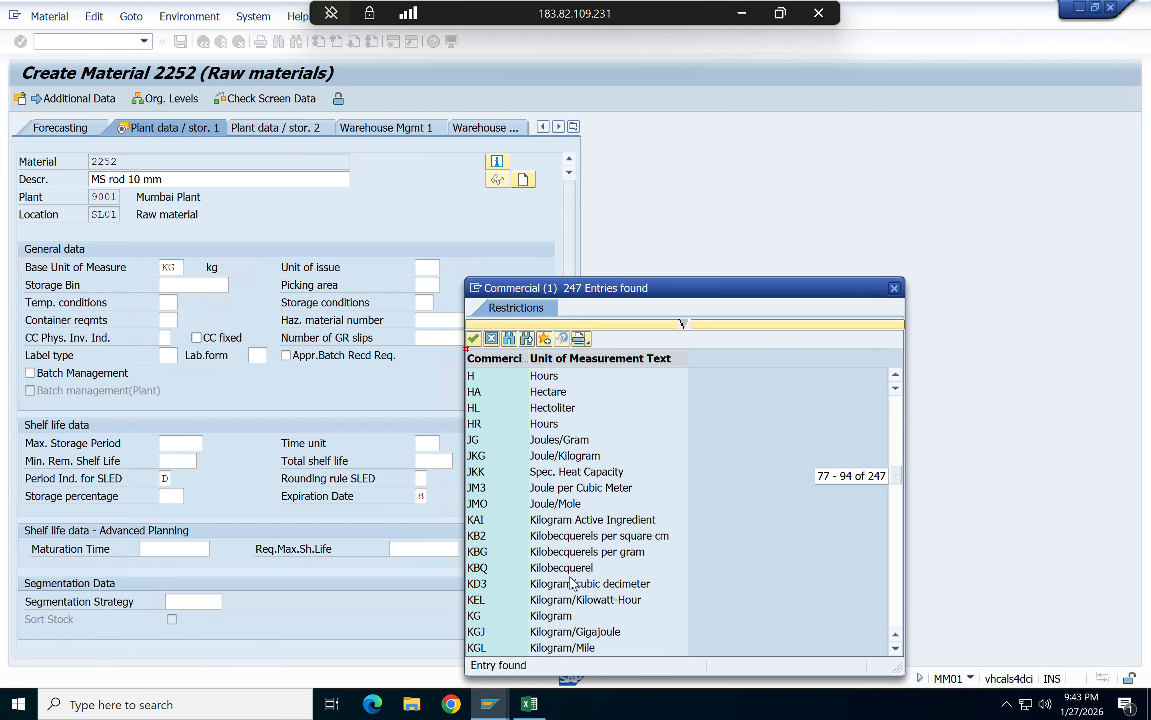
scroll(573, 584, down, 4)
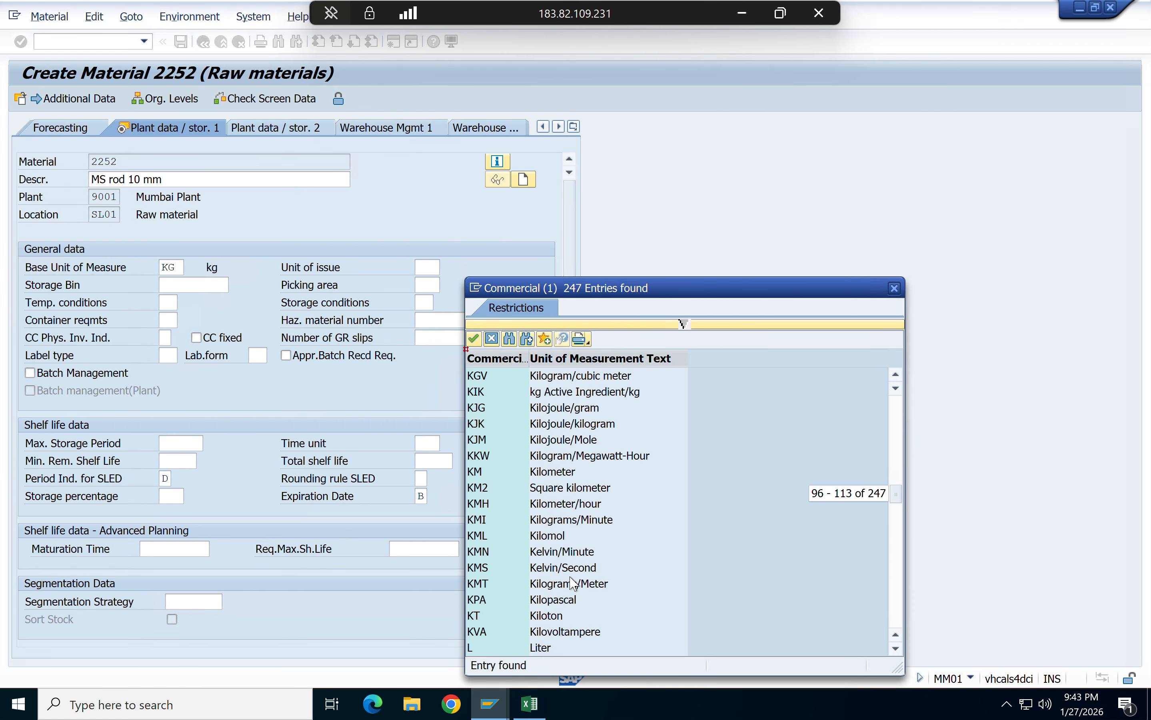
scroll(573, 584, up, 3)
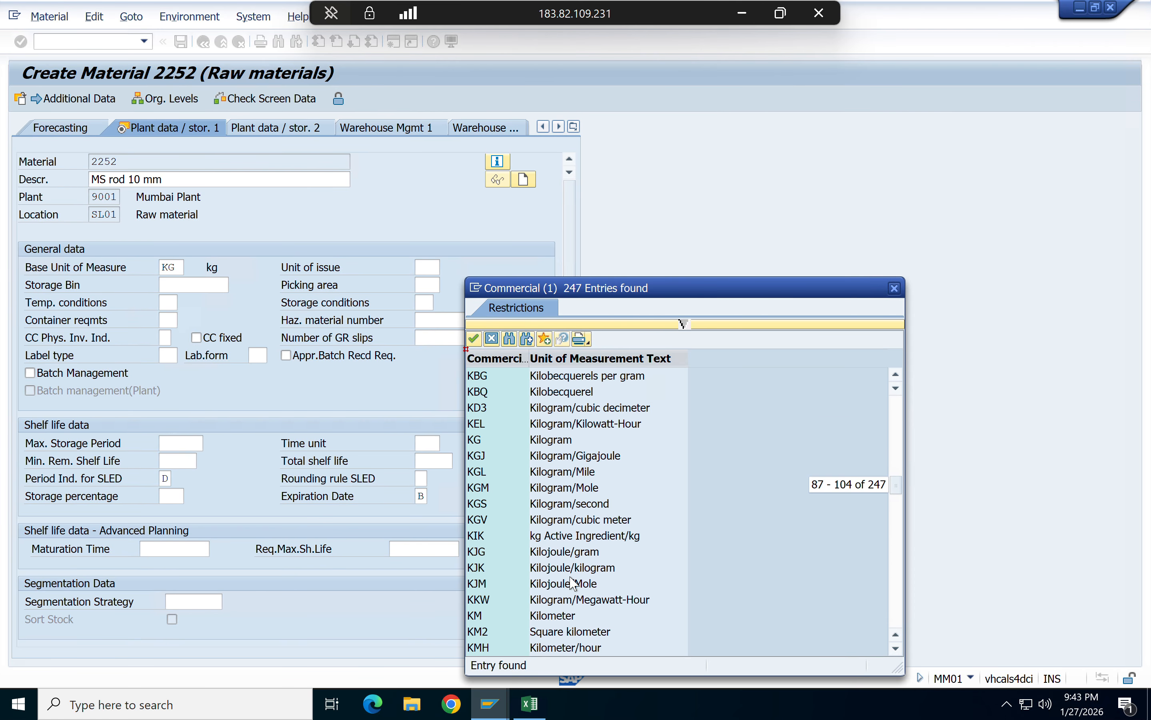
scroll(585, 547, down, 5)
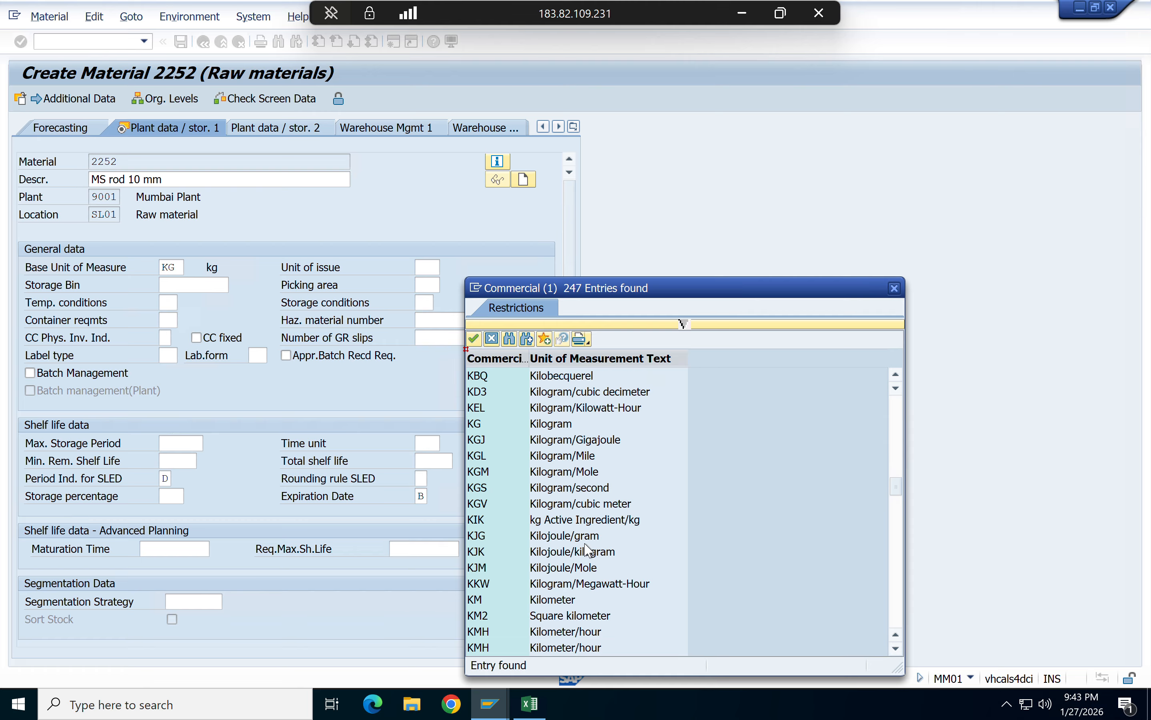
scroll(588, 551, down, 1)
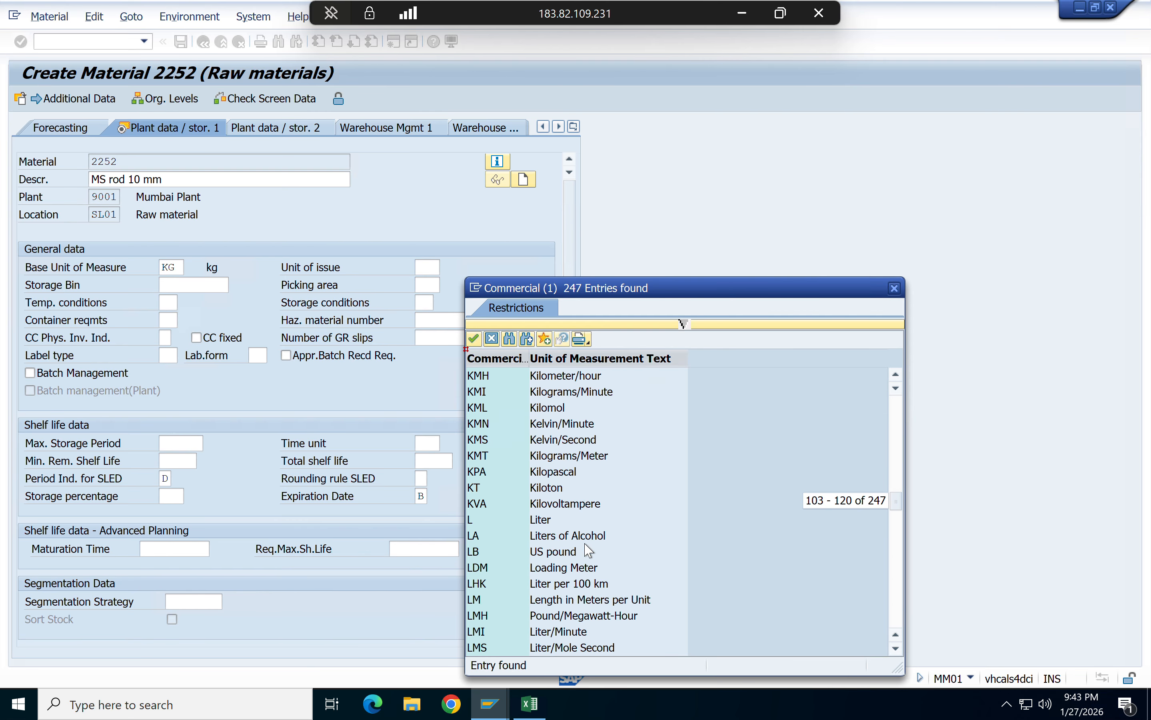
scroll(589, 551, down, 2)
scroll(587, 595, down, 2)
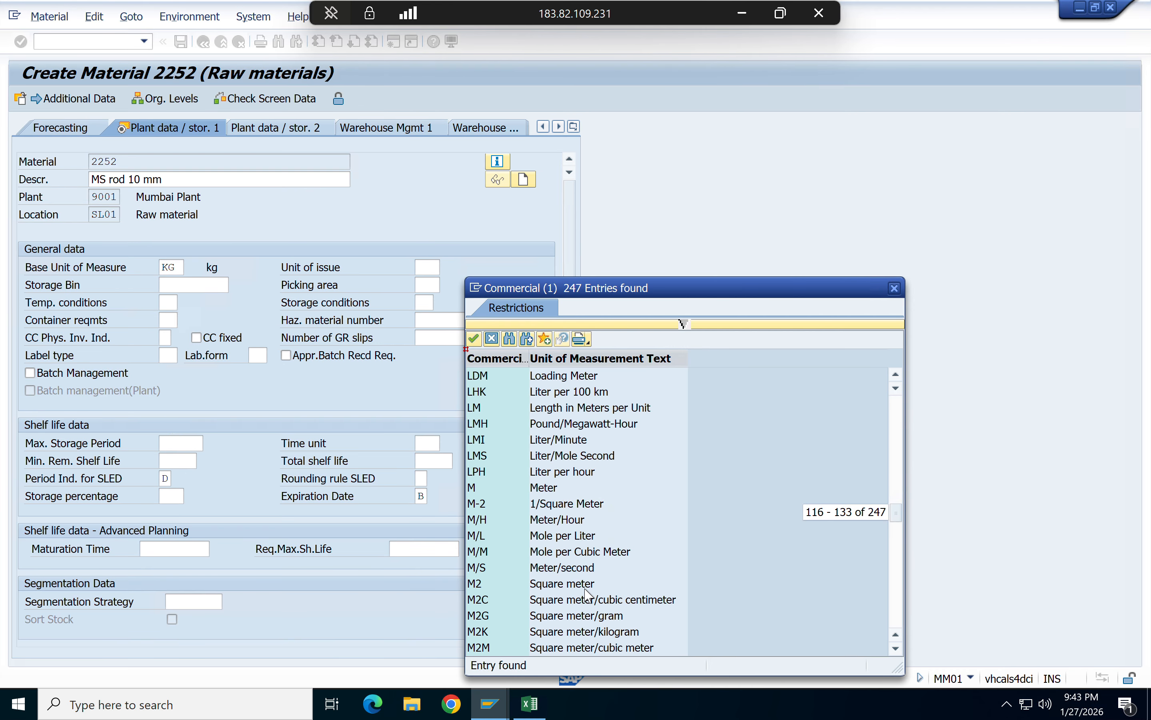
scroll(588, 596, down, 5)
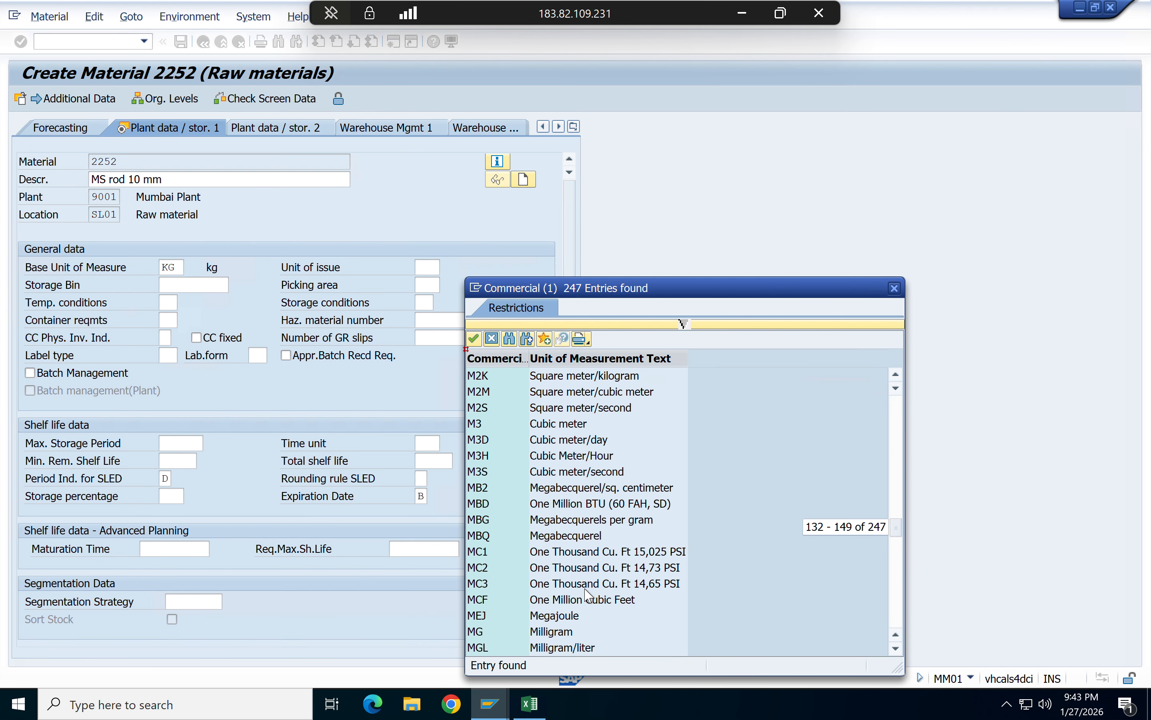
scroll(589, 596, down, 4)
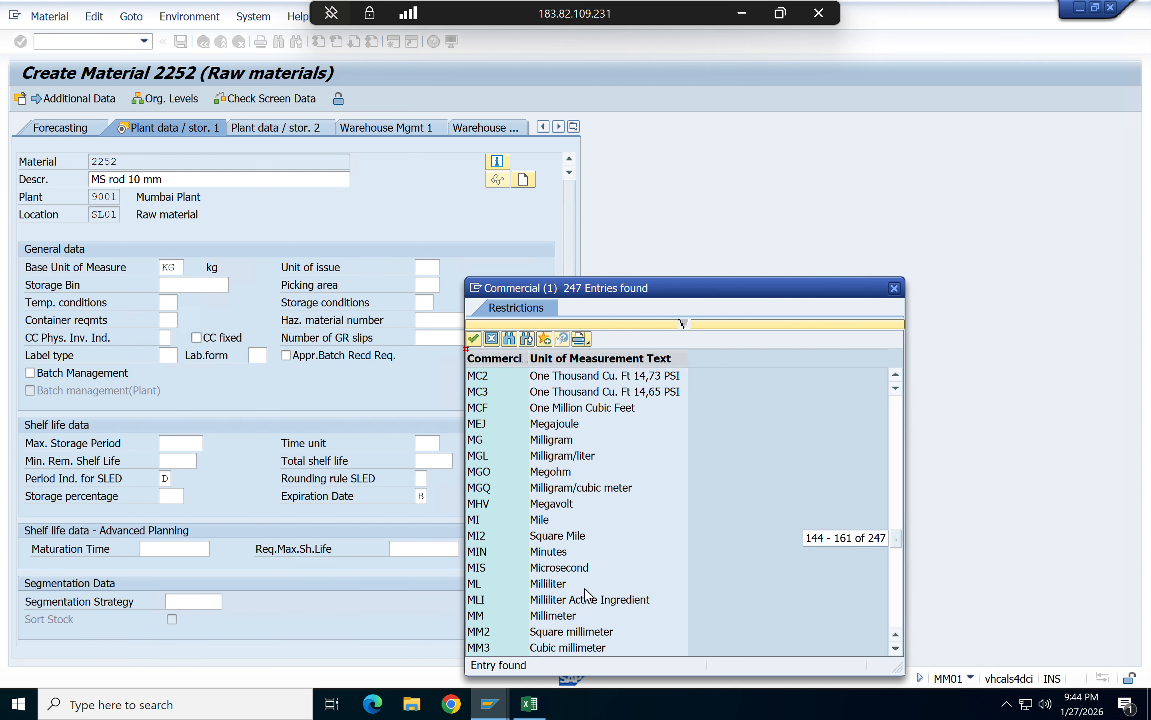
scroll(566, 595, down, 4)
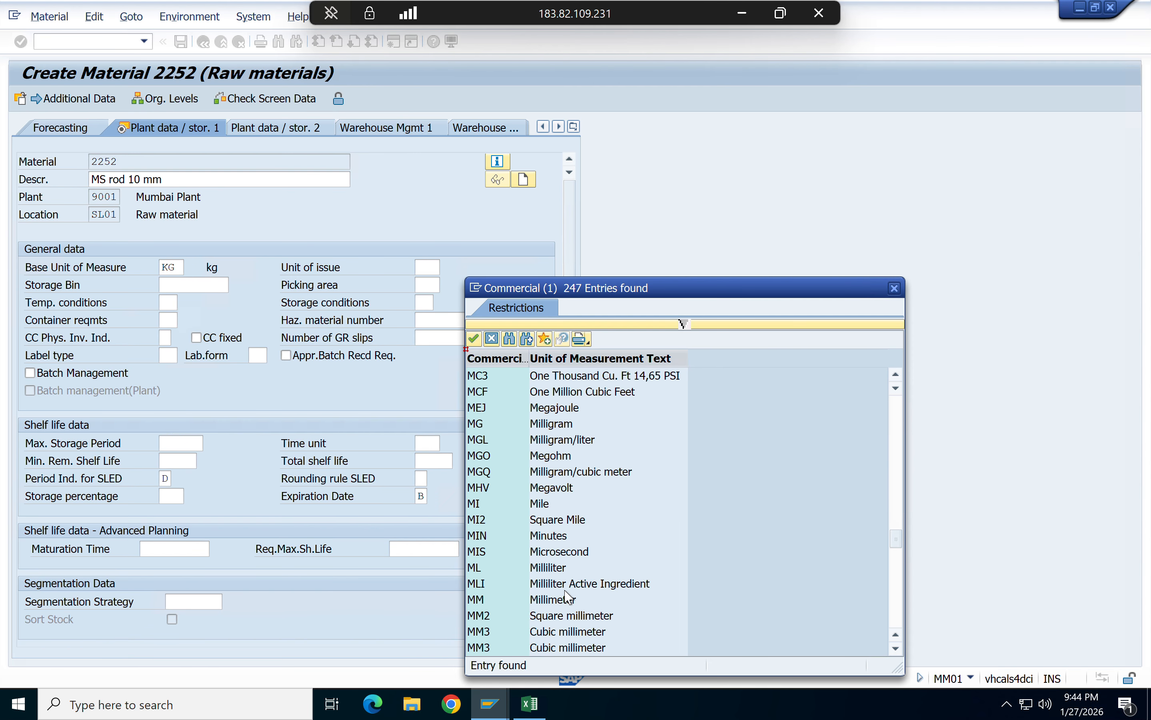
scroll(567, 596, down, 3)
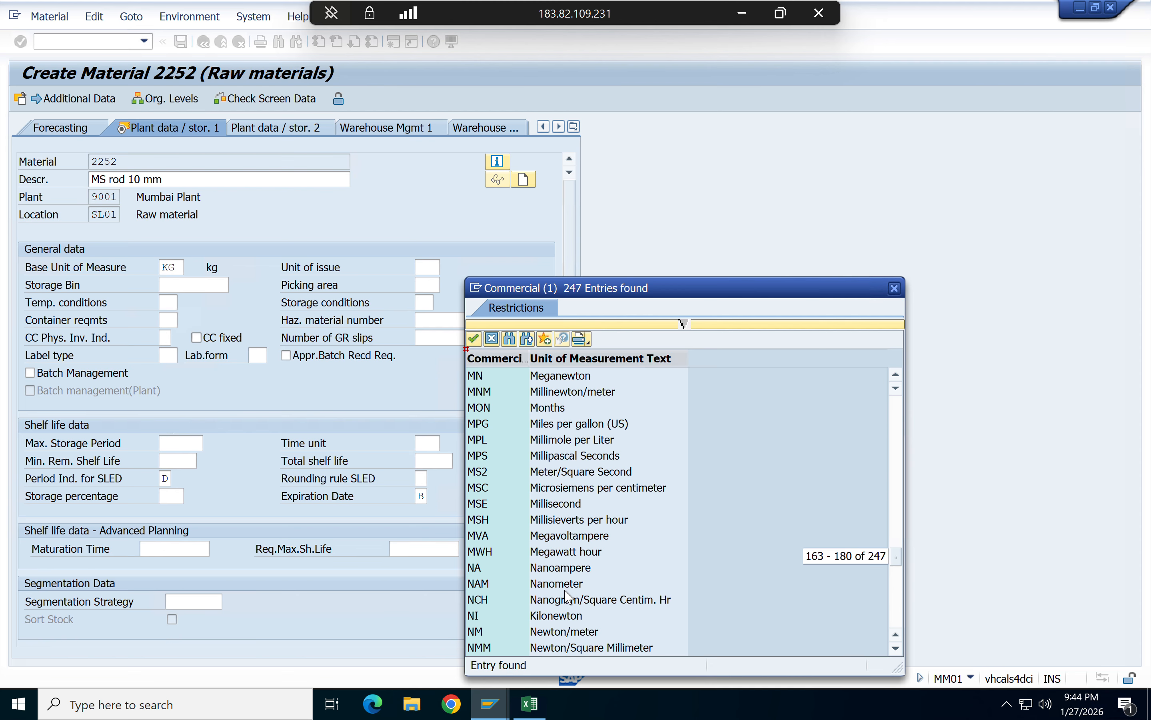
scroll(568, 597, down, 3)
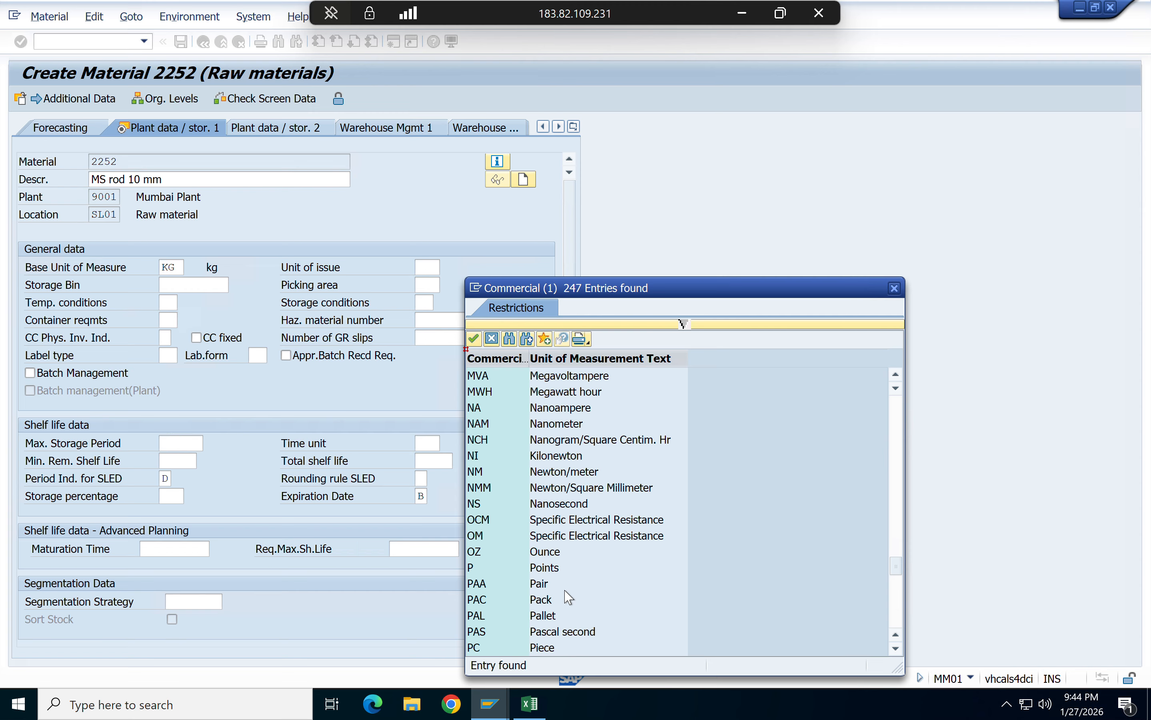
scroll(569, 598, down, 3)
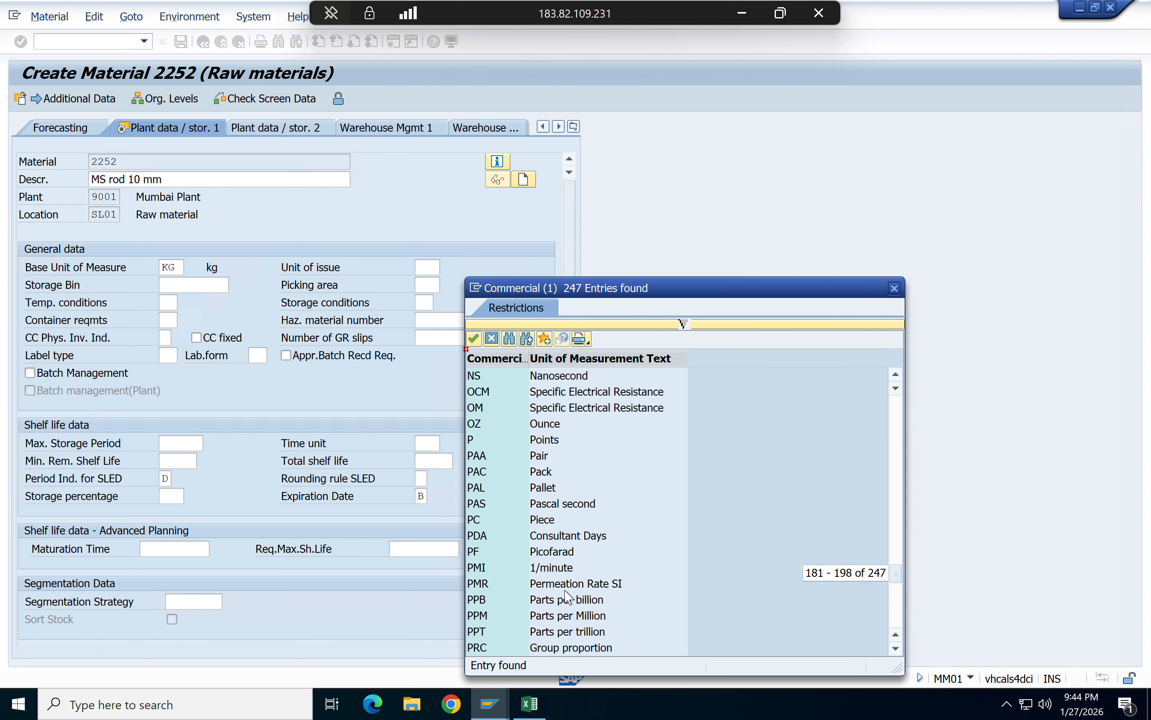
scroll(567, 598, down, 3)
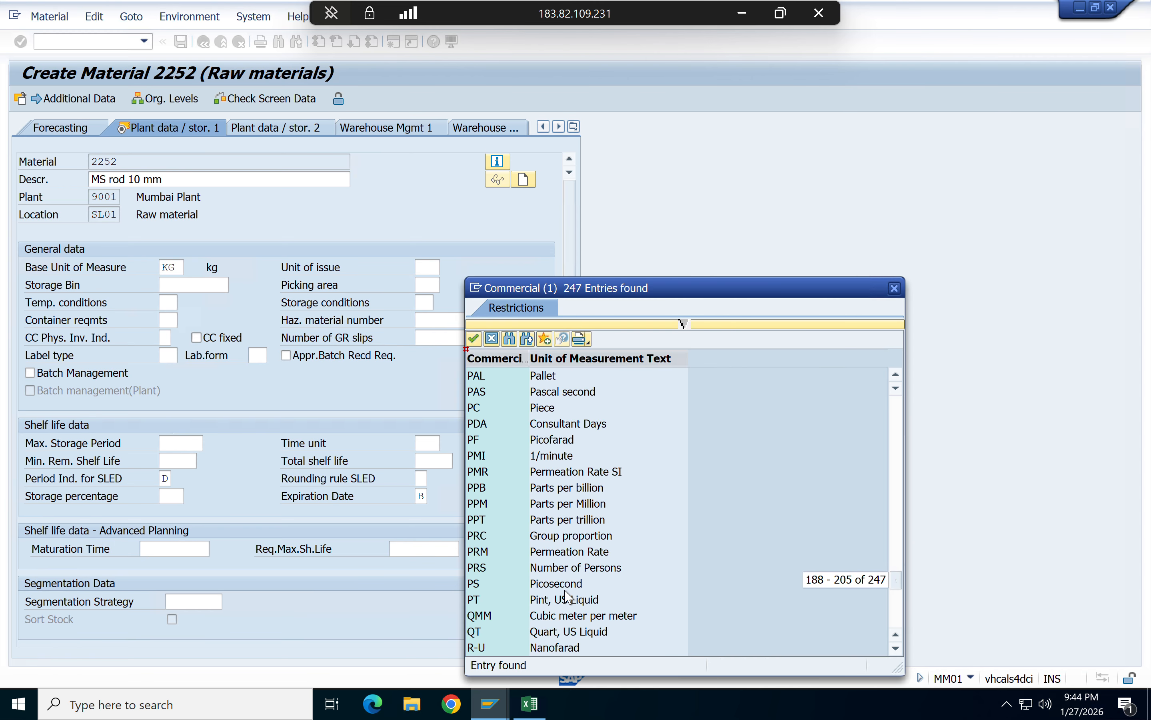
scroll(567, 598, down, 6)
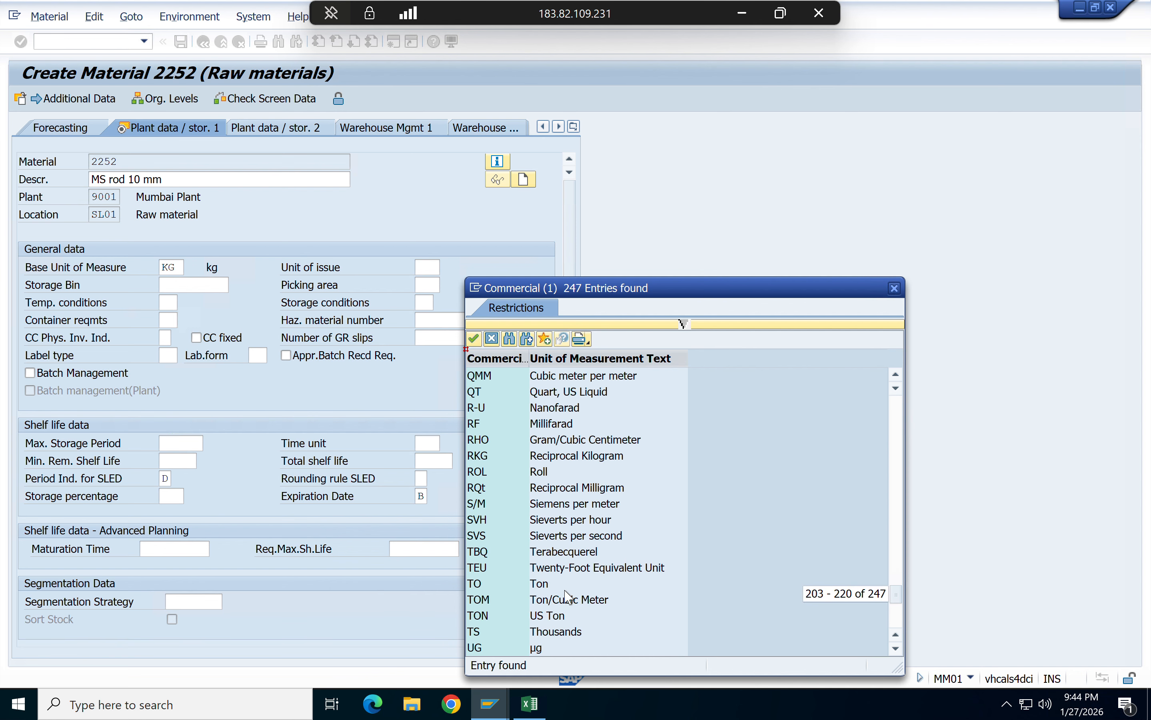
scroll(568, 598, down, 1)
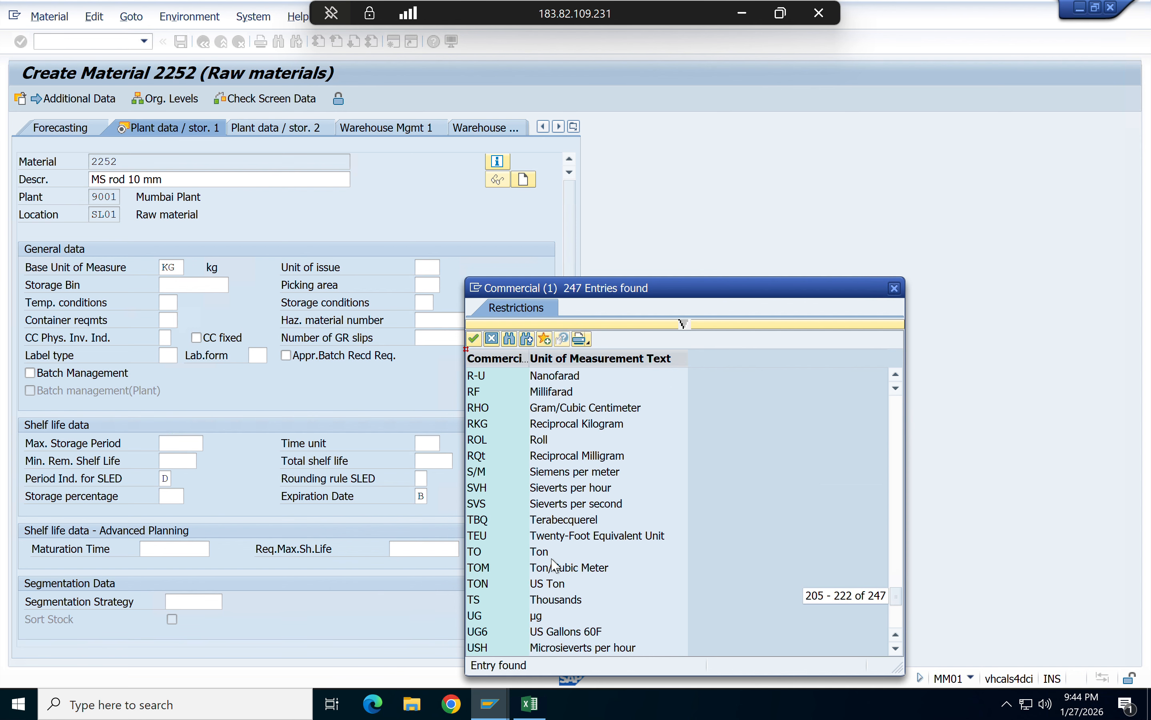
click(494, 553)
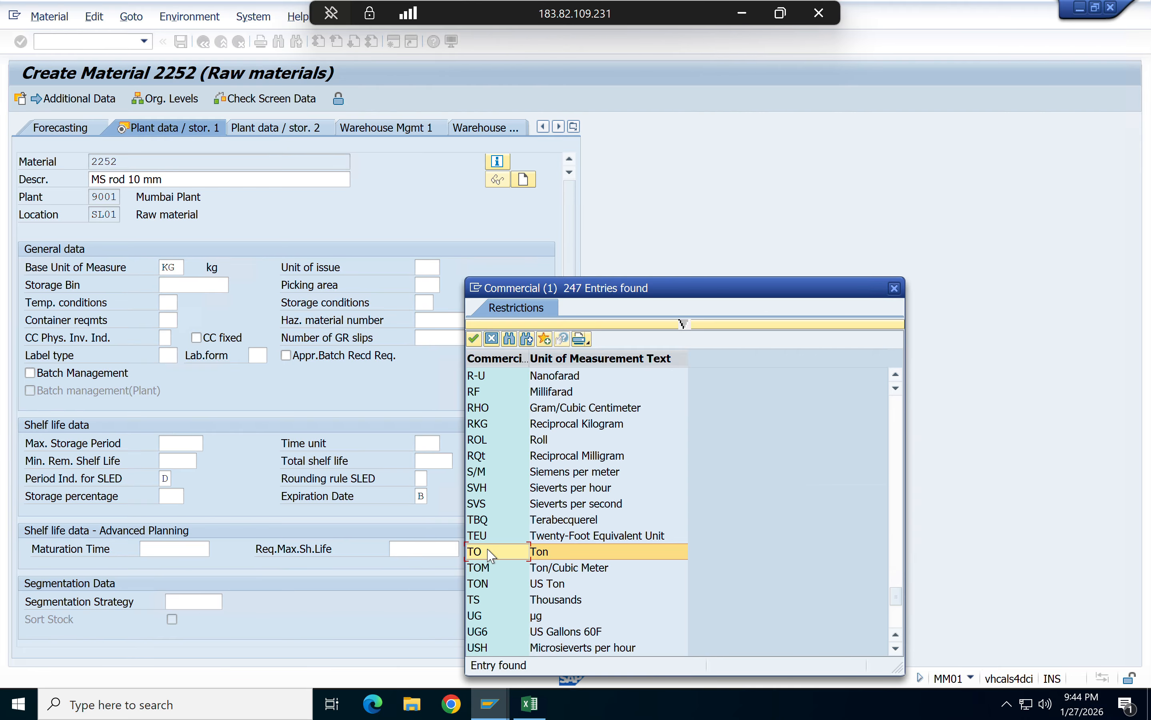
double_click(551, 553)
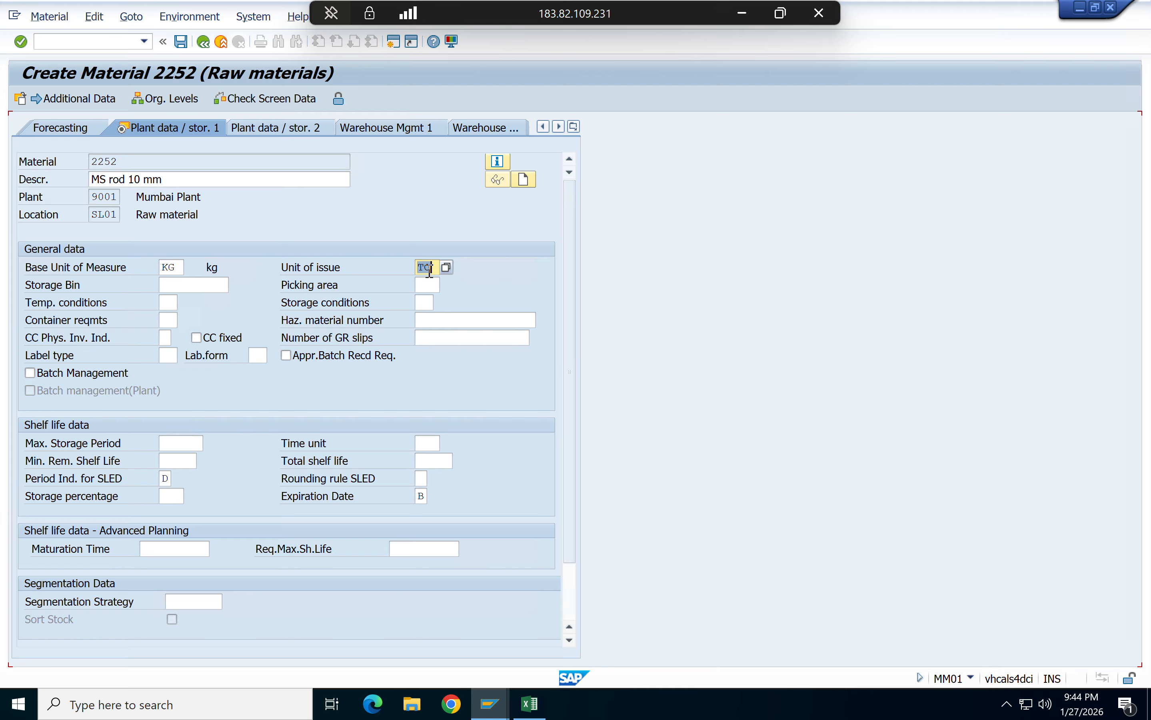
- Examine the maximum storage period, minimum remaining shelf life, plant and storage location fields of the Plant data / stor. 1 view
click(315, 289)
click(189, 442)
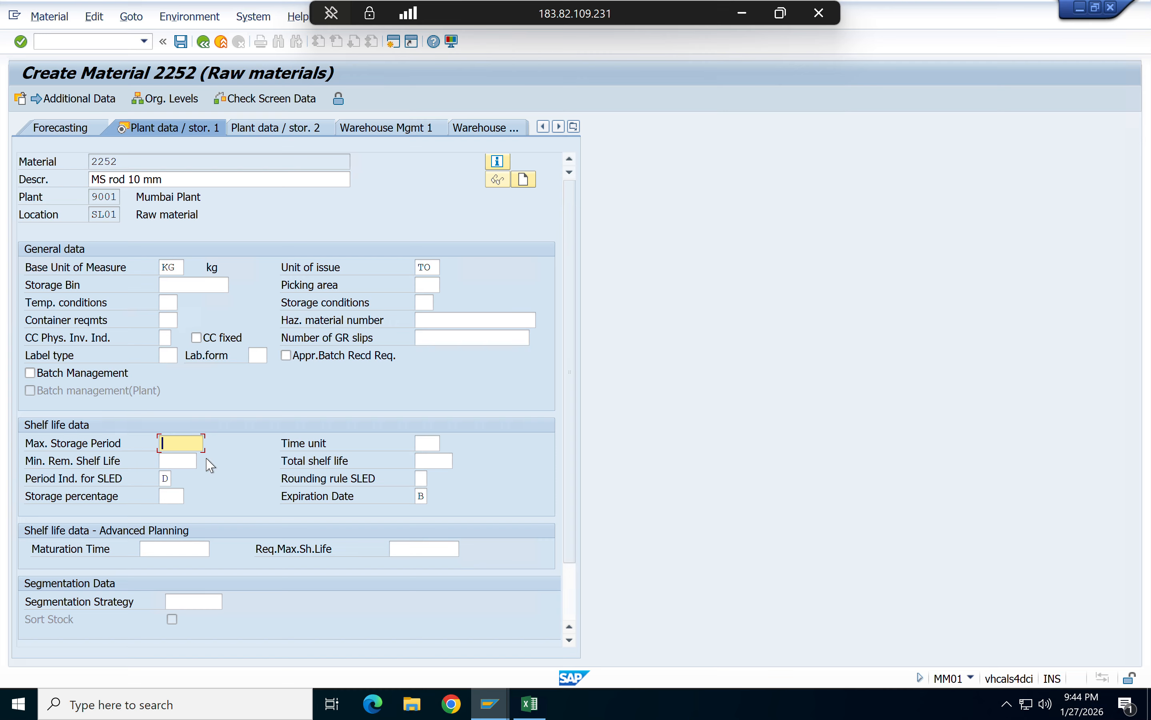
click(191, 460)
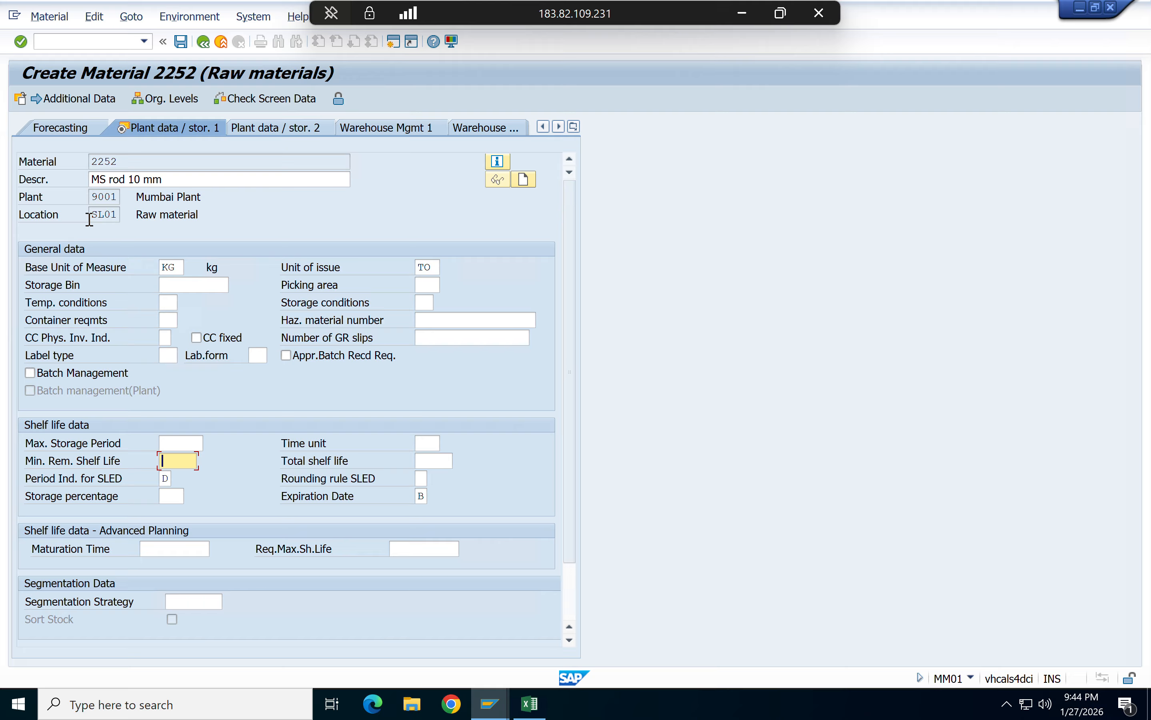
click(112, 195)
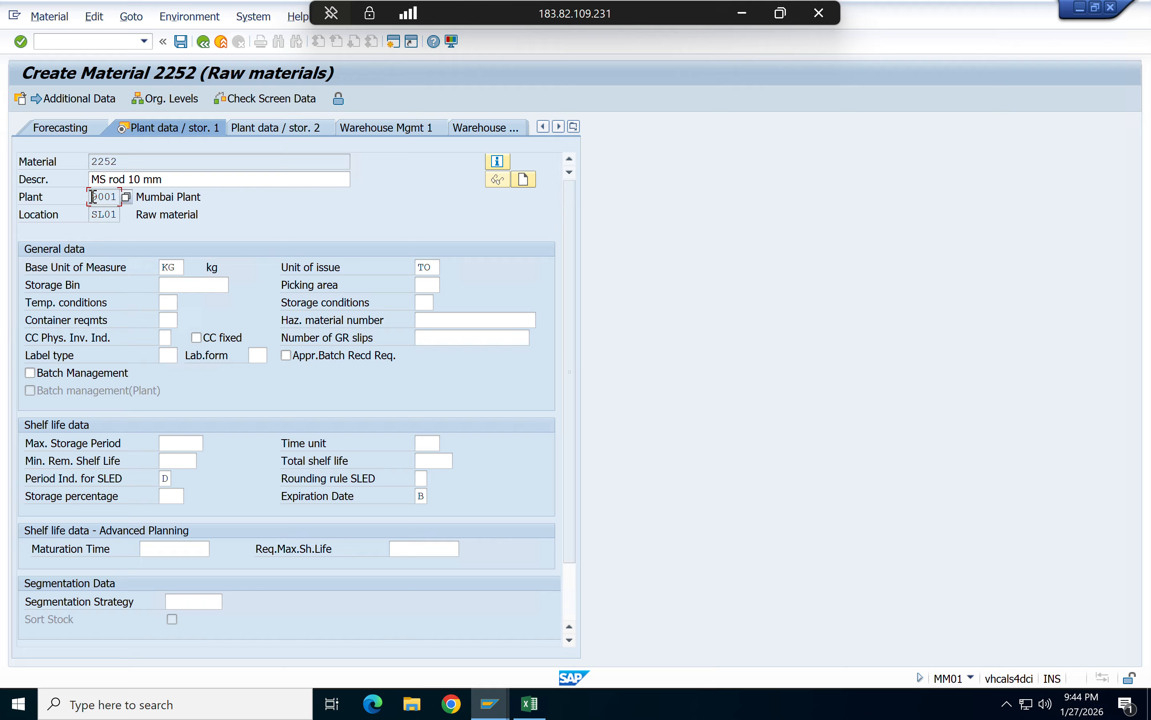
double_click(112, 195)
click(101, 214)
click(169, 216)
- Compare the organizational level fields by viewing the plant in the Purchasing view and the description in Basic data 1
click(573, 126)
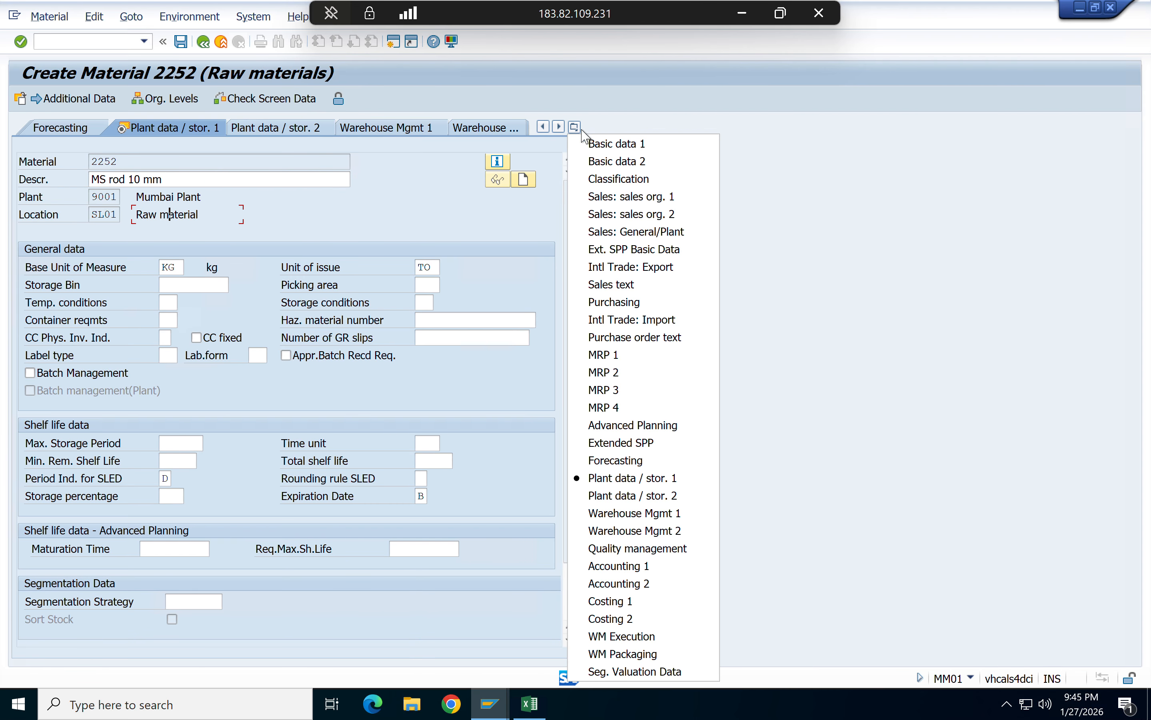
click(619, 302)
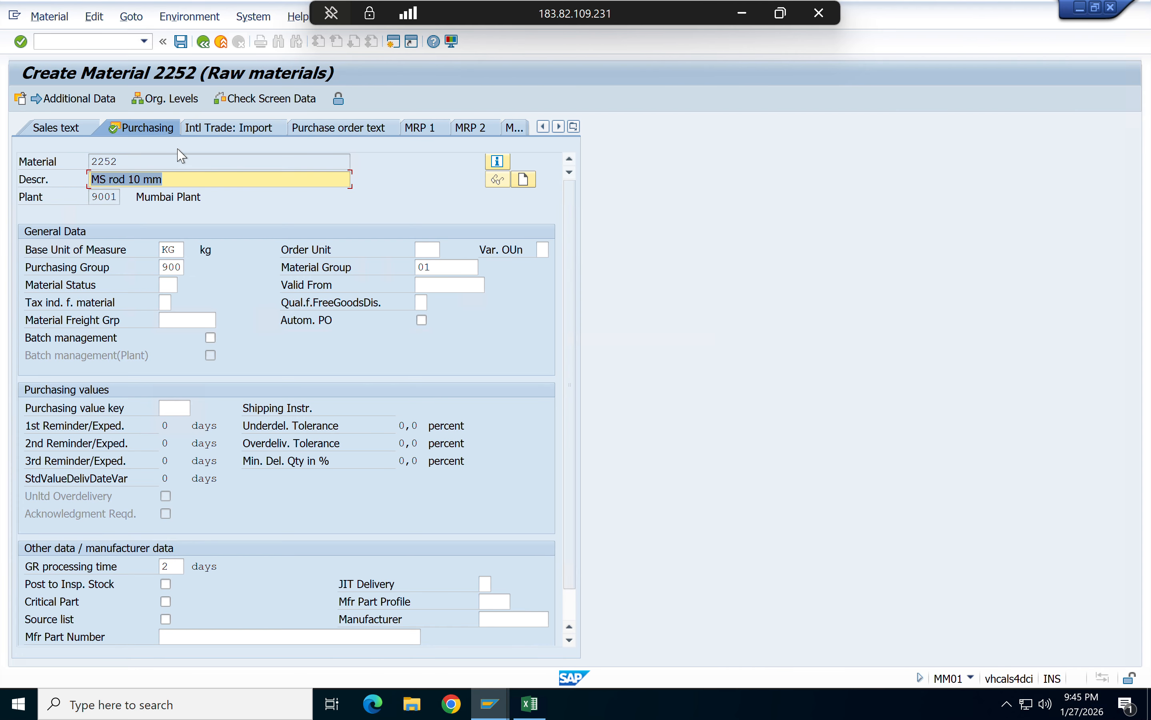
click(94, 198)
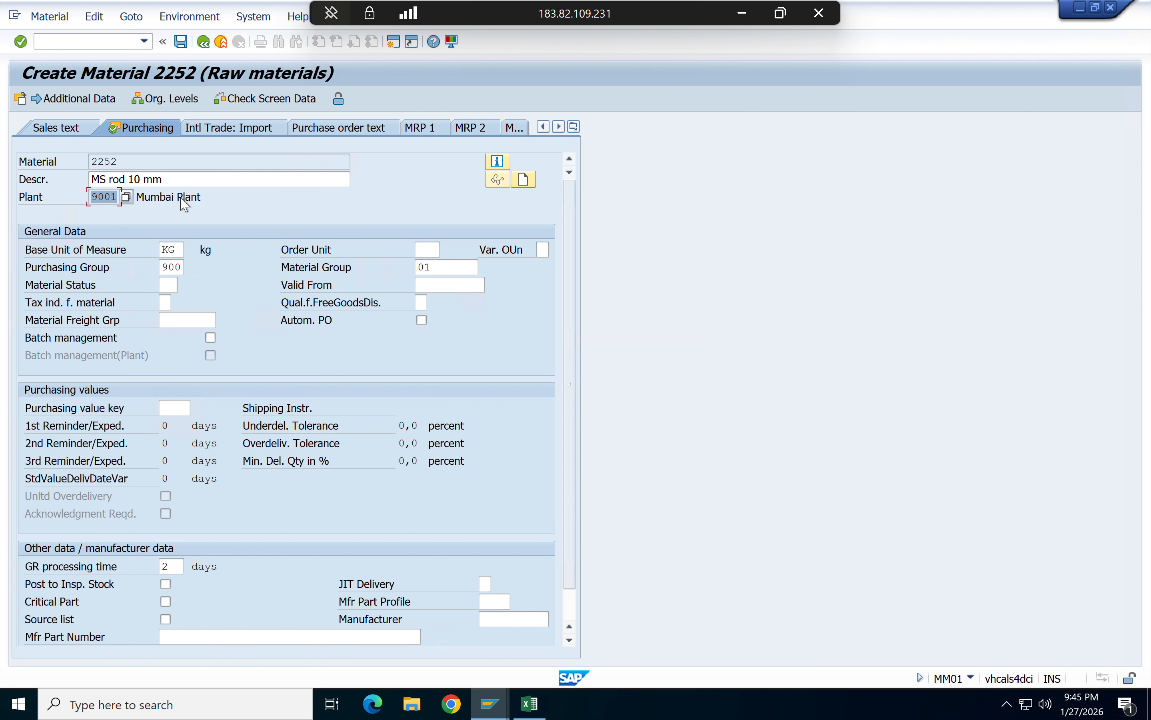
click(574, 127)
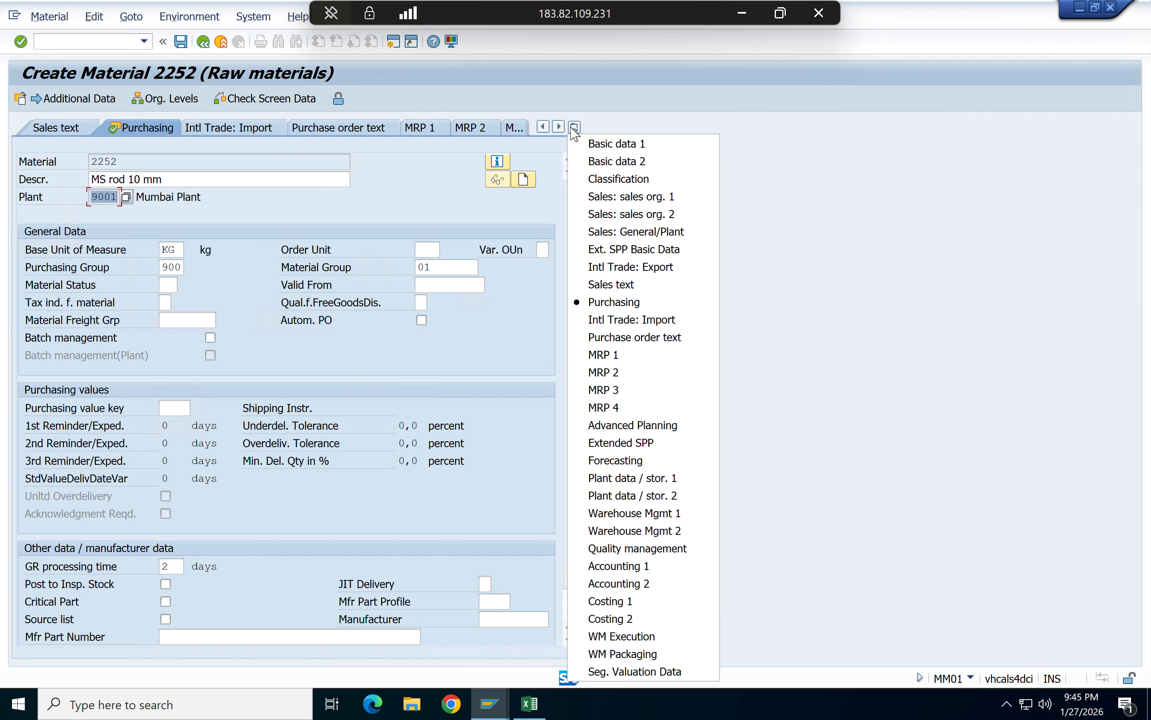
click(606, 149)
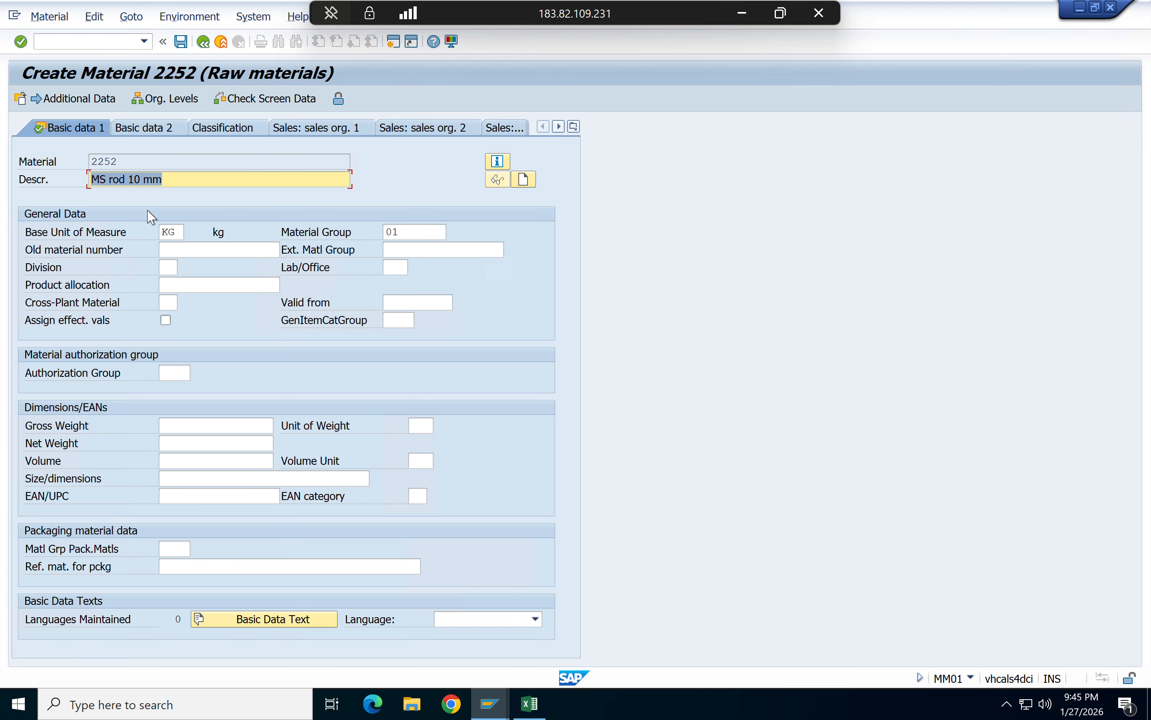
click(171, 179)
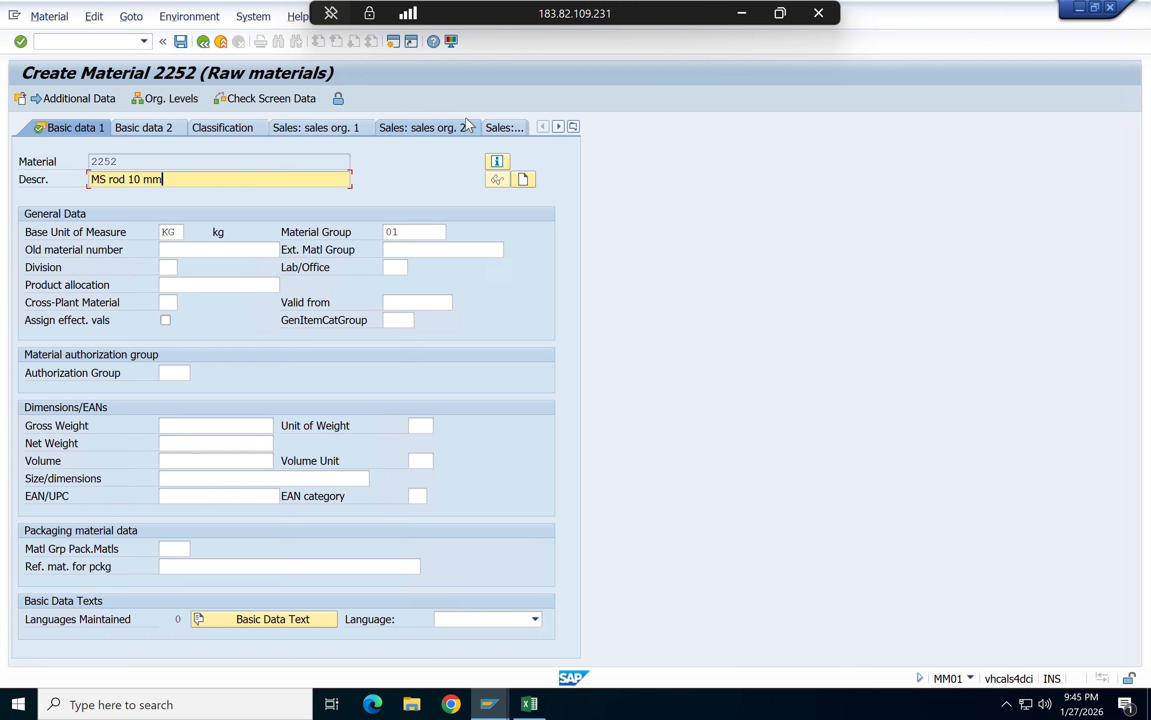
- Recheck the plant assignment in the Purchasing view and return to the Plant data / stor. 1 view
click(573, 127)
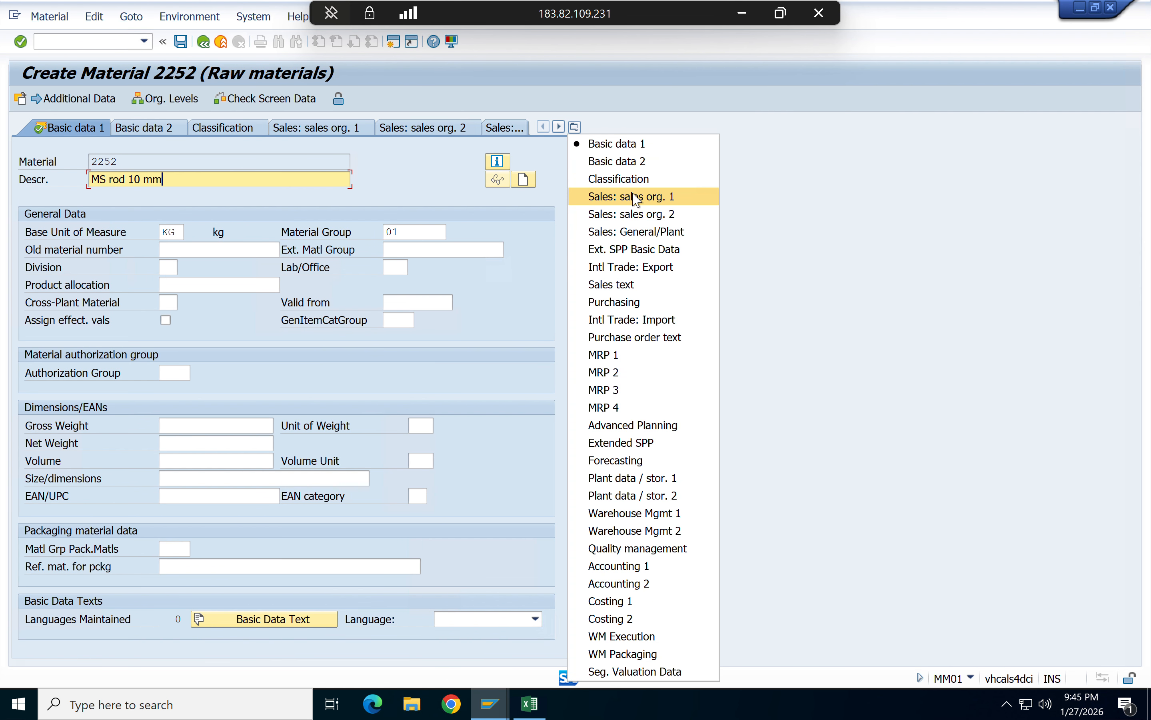
click(625, 305)
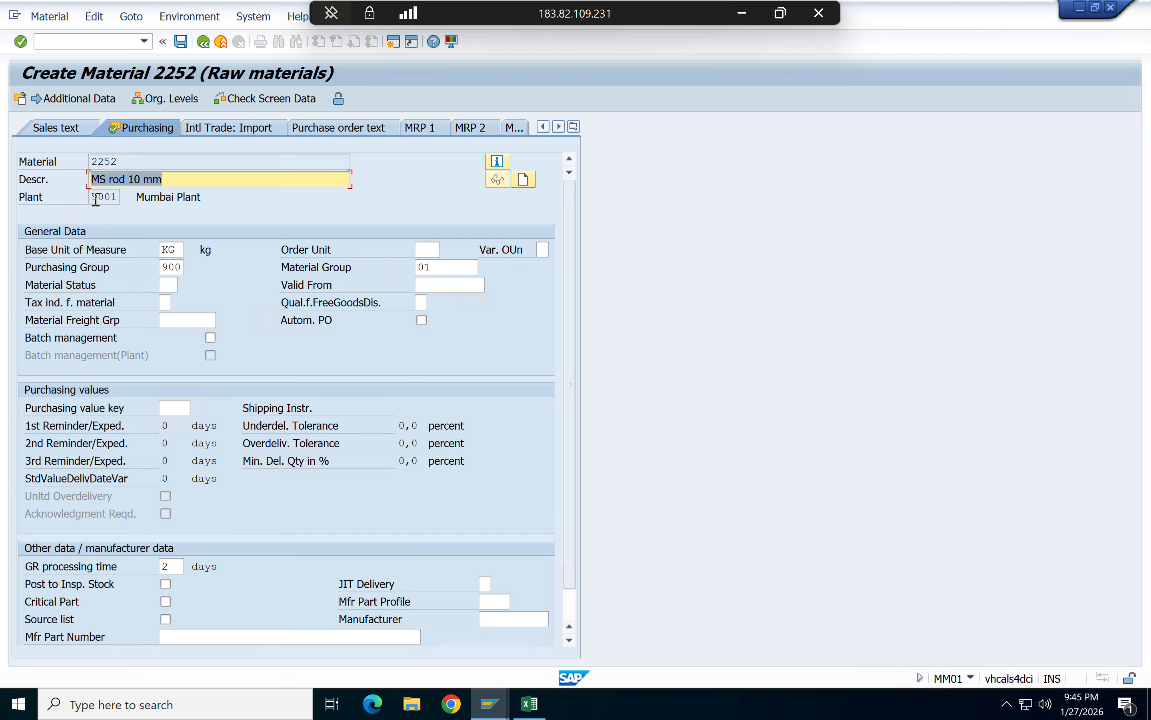
drag(92, 197, 118, 197)
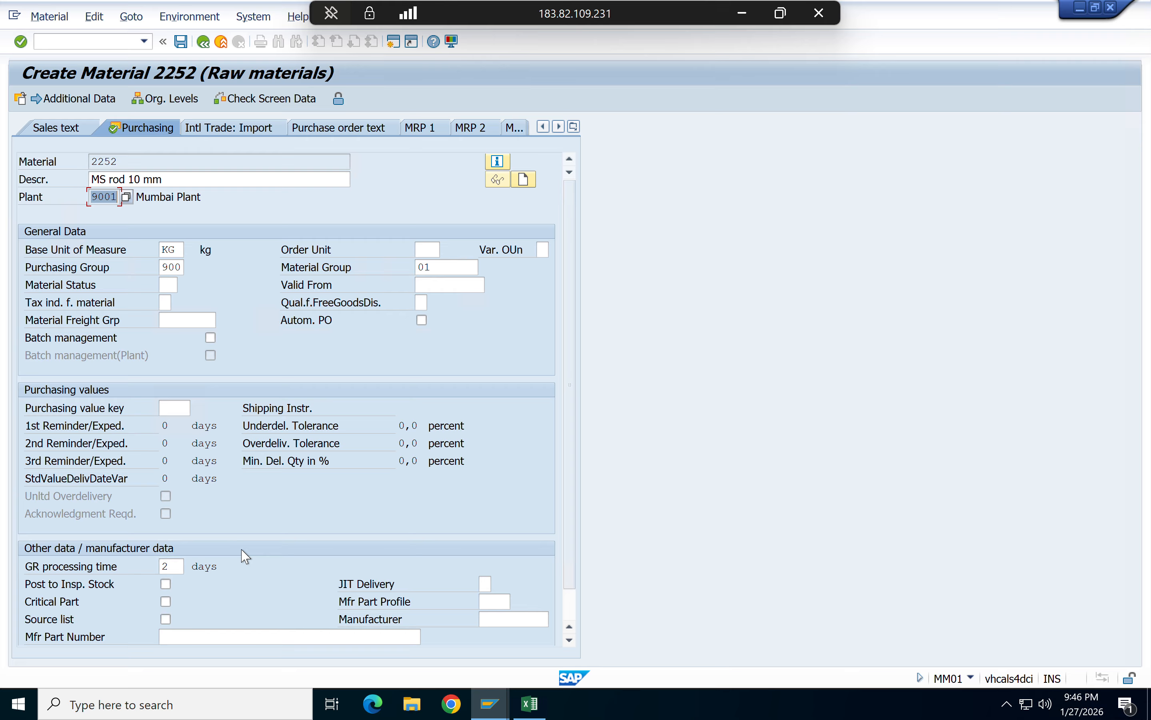
click(574, 128)
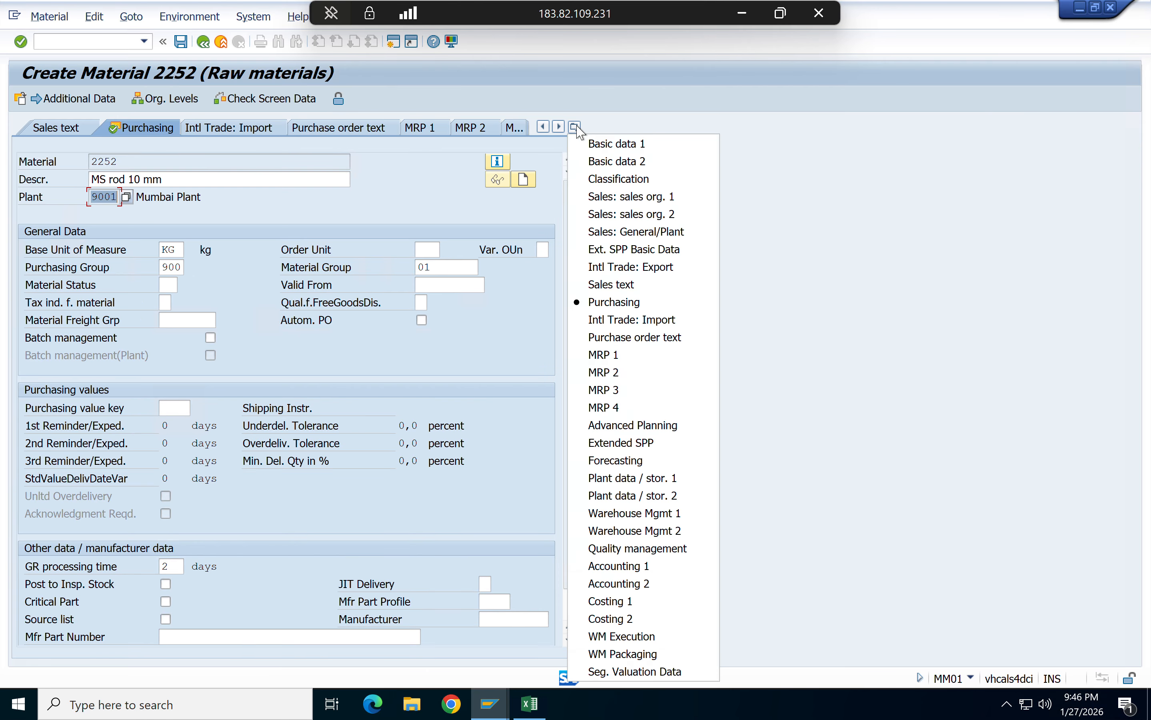
click(638, 478)
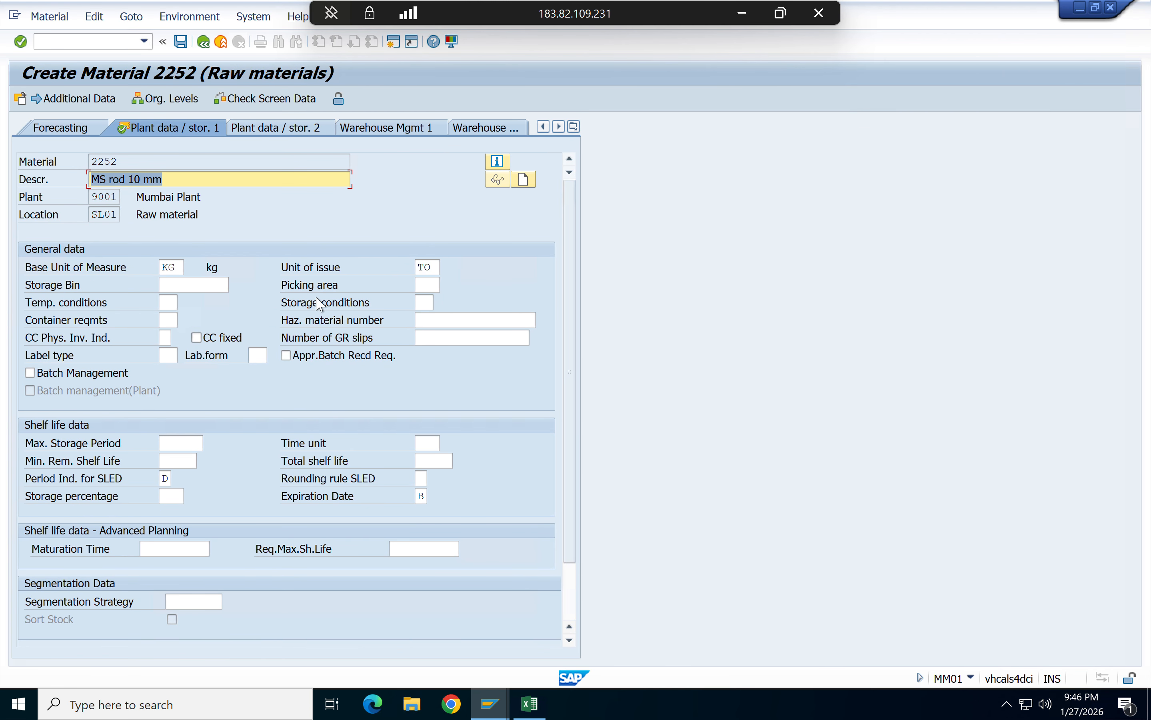
- Examine the plant and storage location assignments in the Plant data / stor. 1 view
click(92, 196)
click(94, 214)
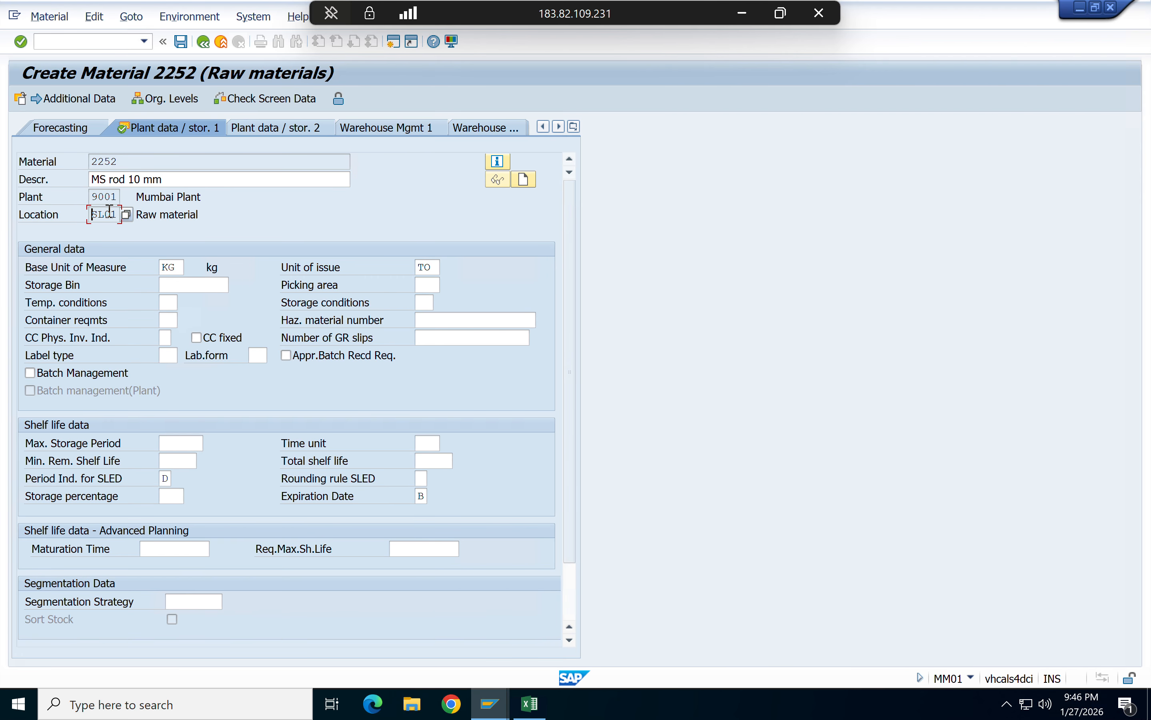
double_click(110, 211)
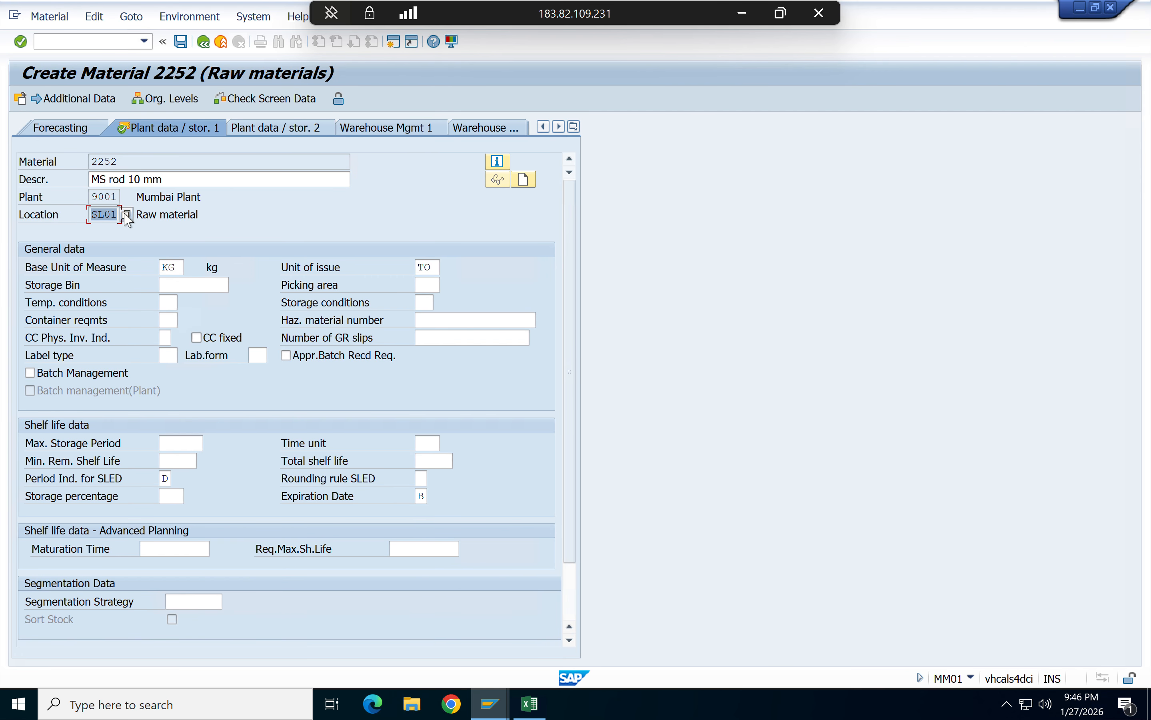
click(224, 202)
- Open the Accounting 1 view and set the valuation class to 3000
click(574, 126)
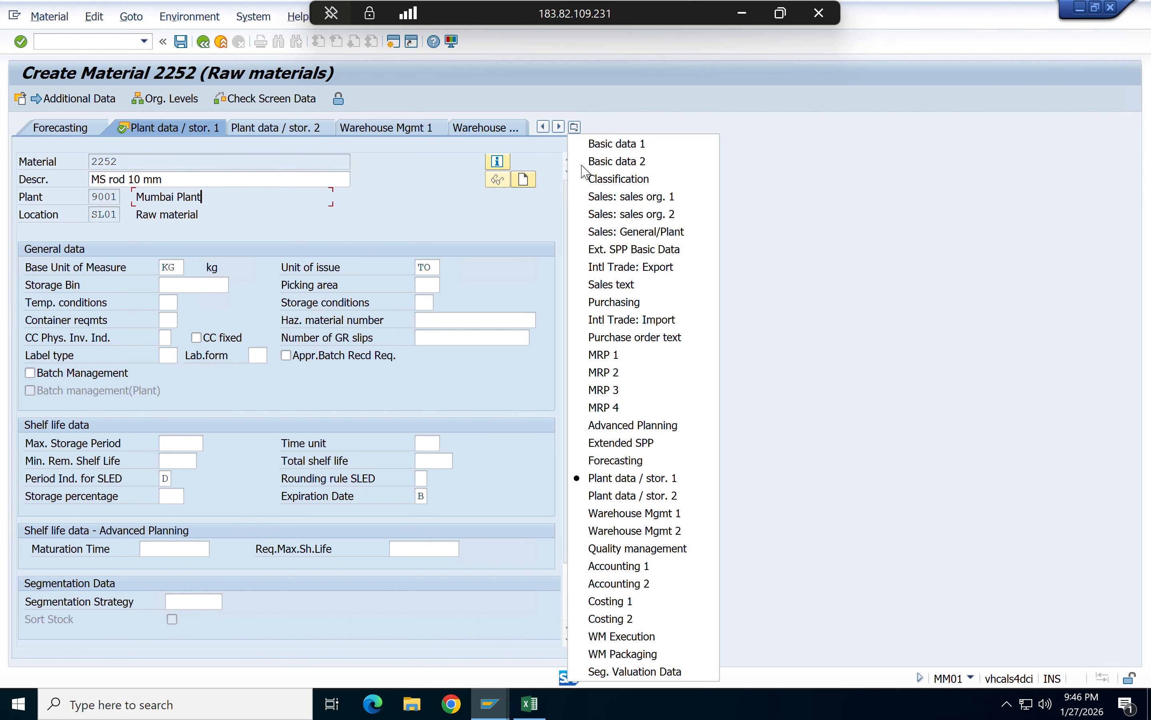
click(635, 567)
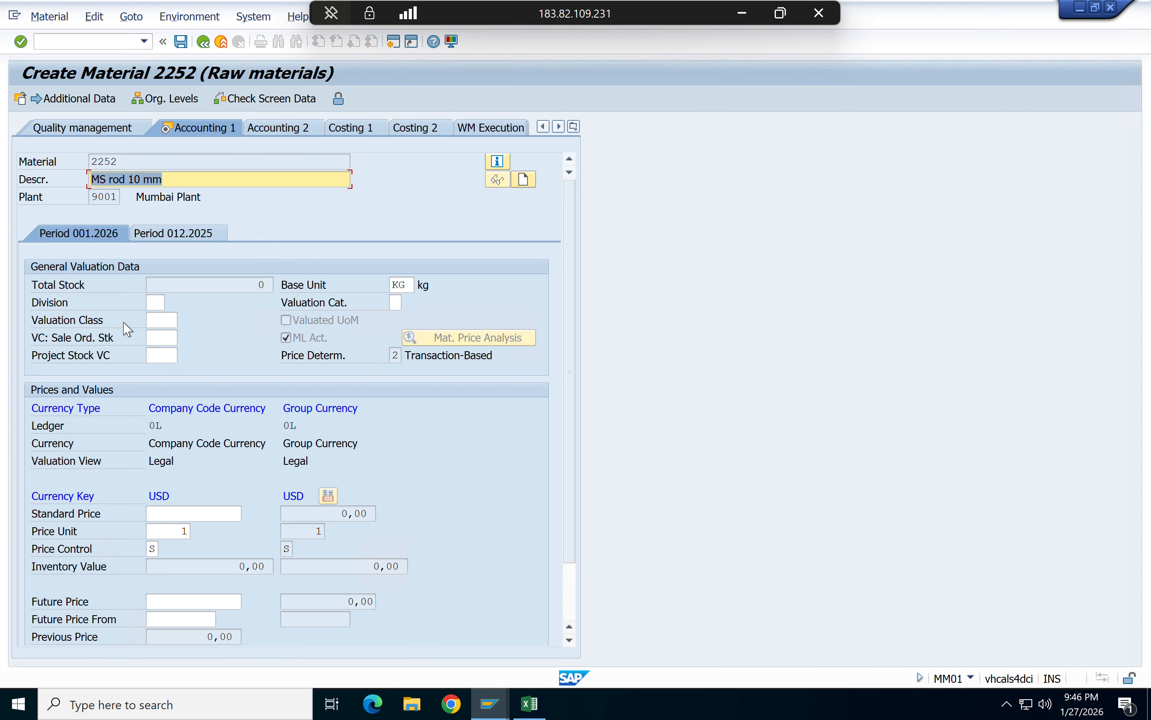
click(161, 322)
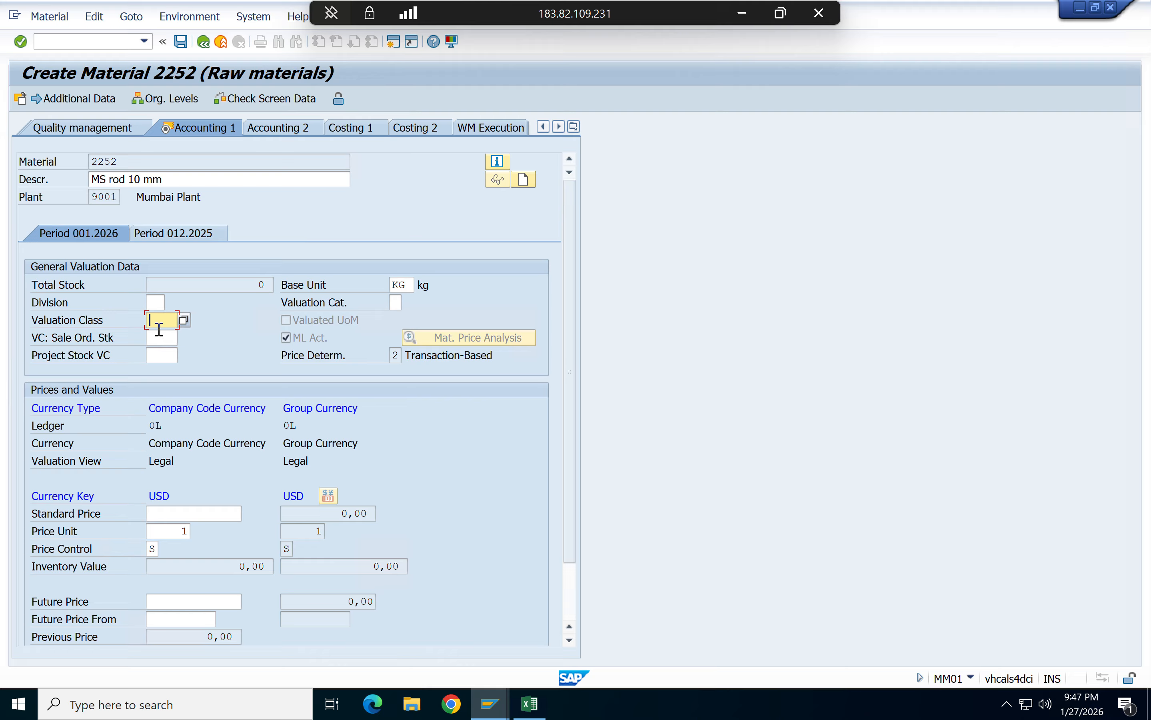
text(3000)
- Set the price control to V (Moving average price/periodic unit price)
click(155, 549)
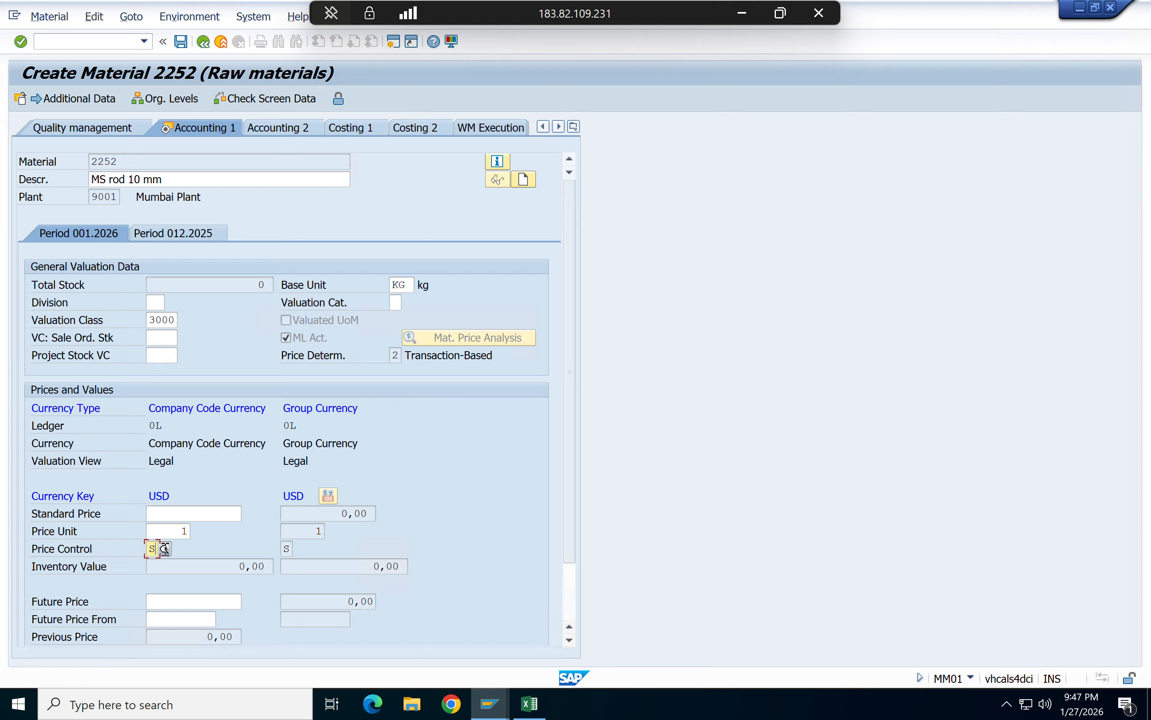
key(BackSpace)
text(V)
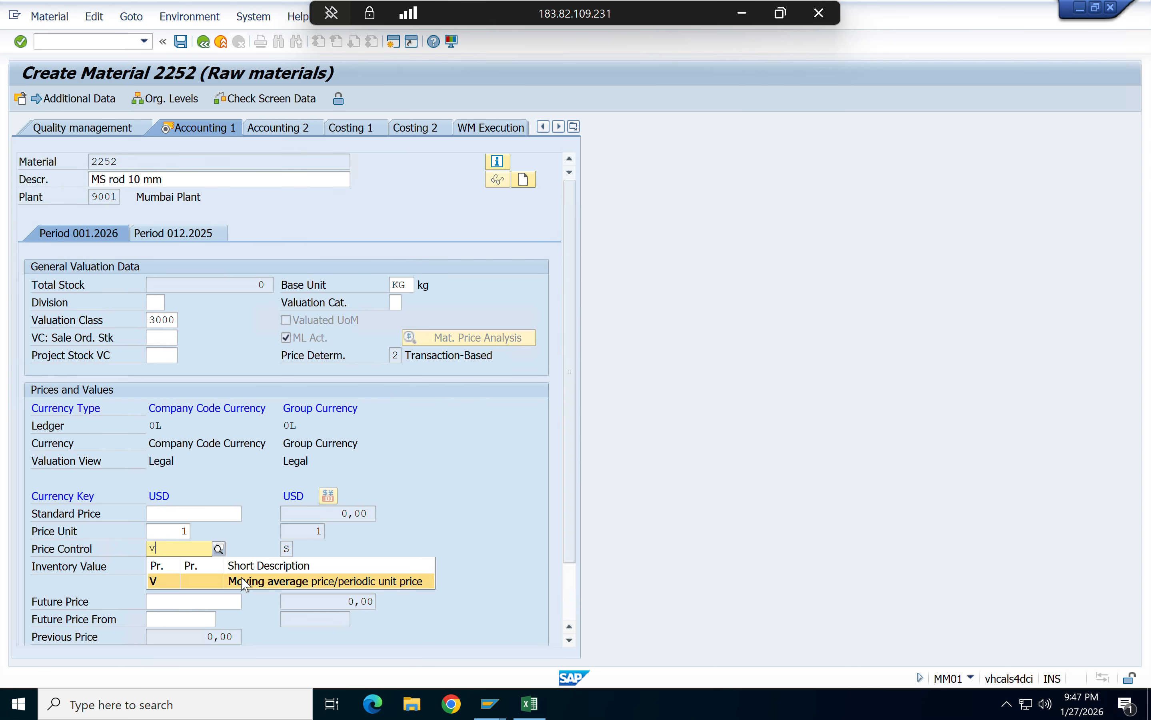
click(242, 586)
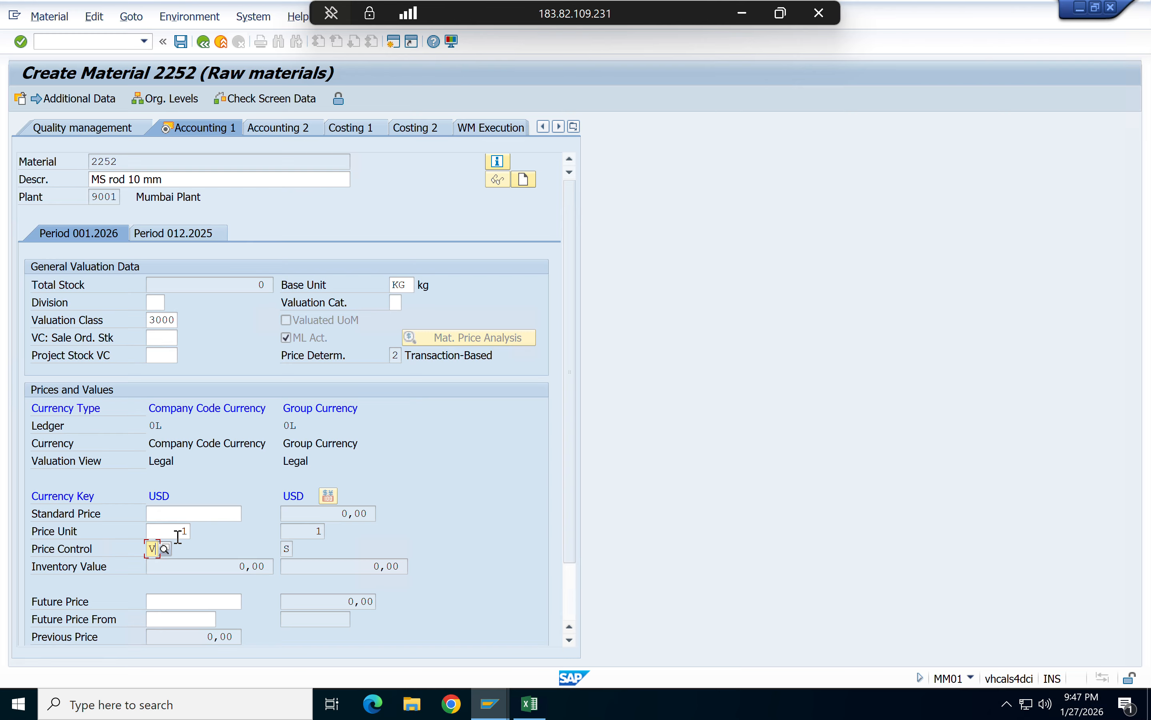
- Compare the Standard price and Moving average price options for price control, and close their list without choosing another value
click(164, 549)
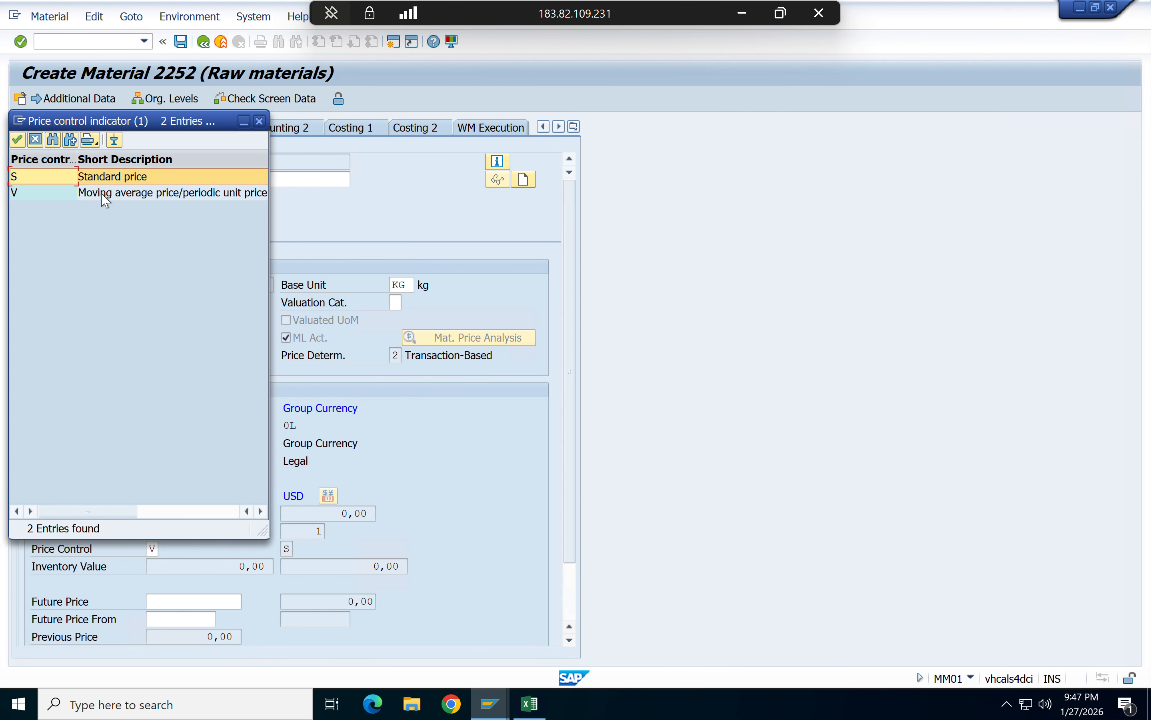
click(105, 195)
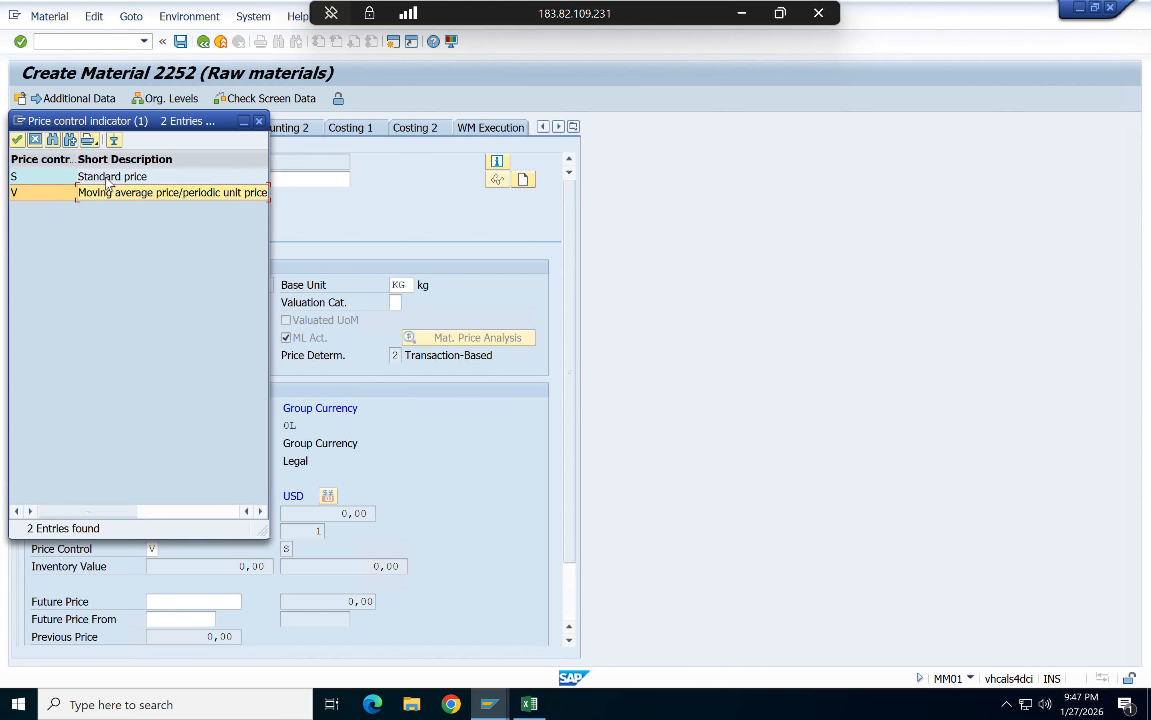
click(108, 178)
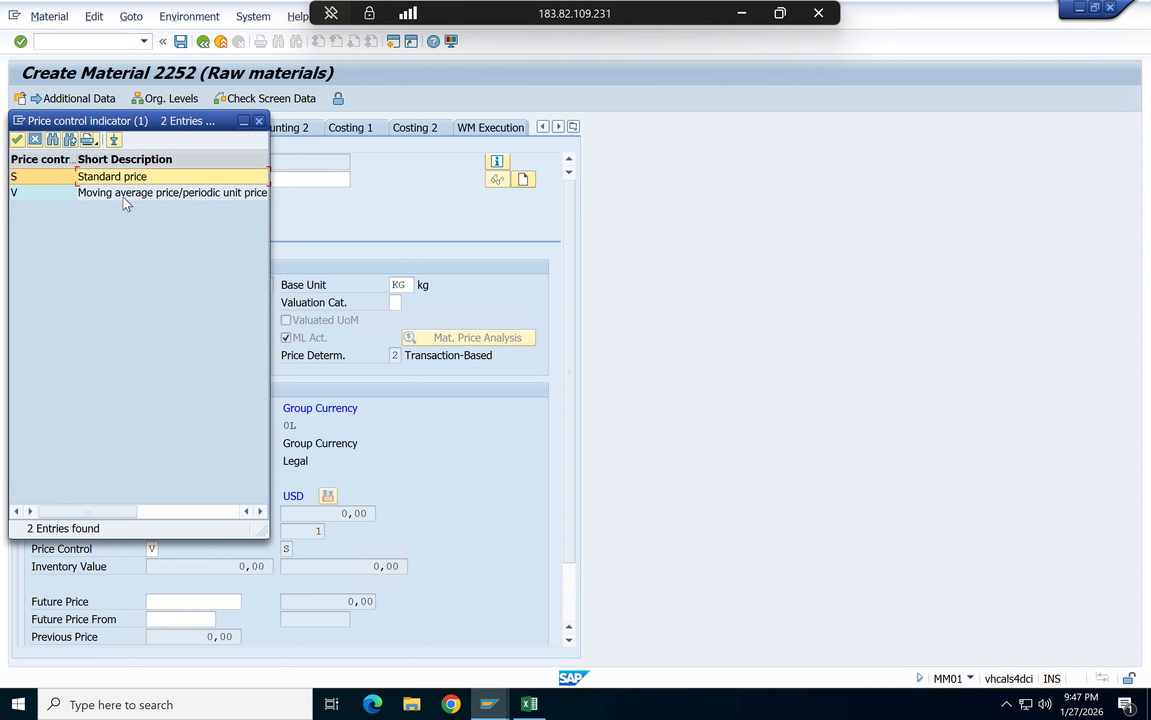
click(123, 196)
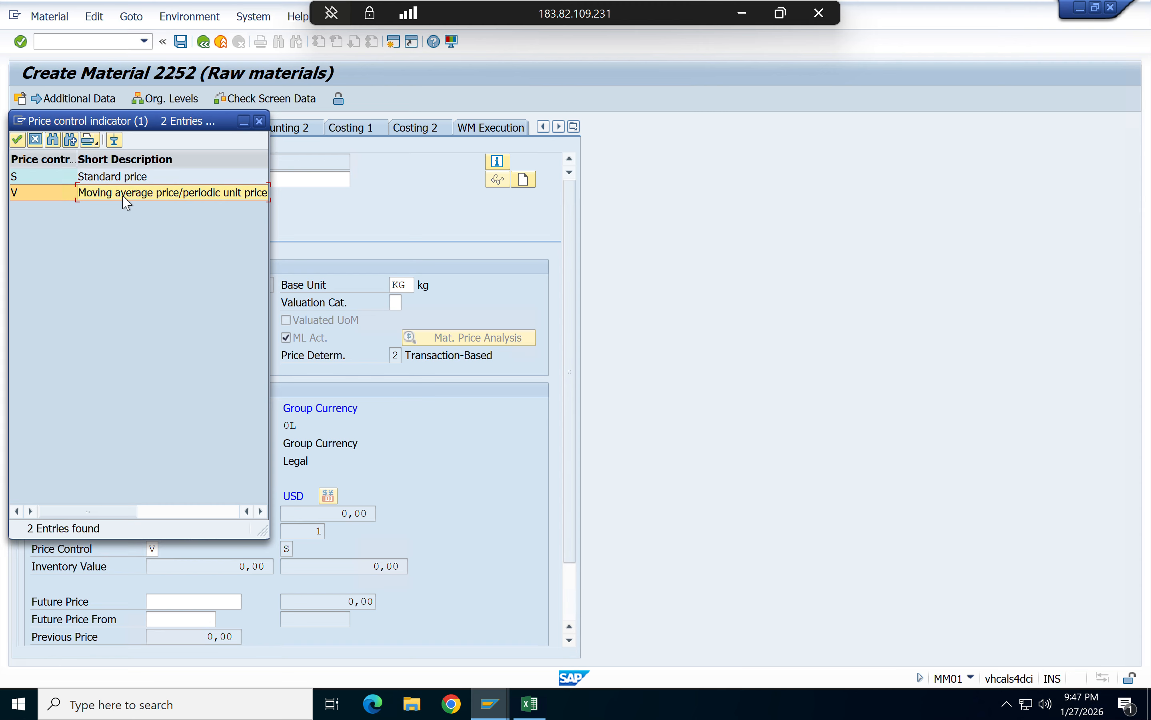
click(97, 177)
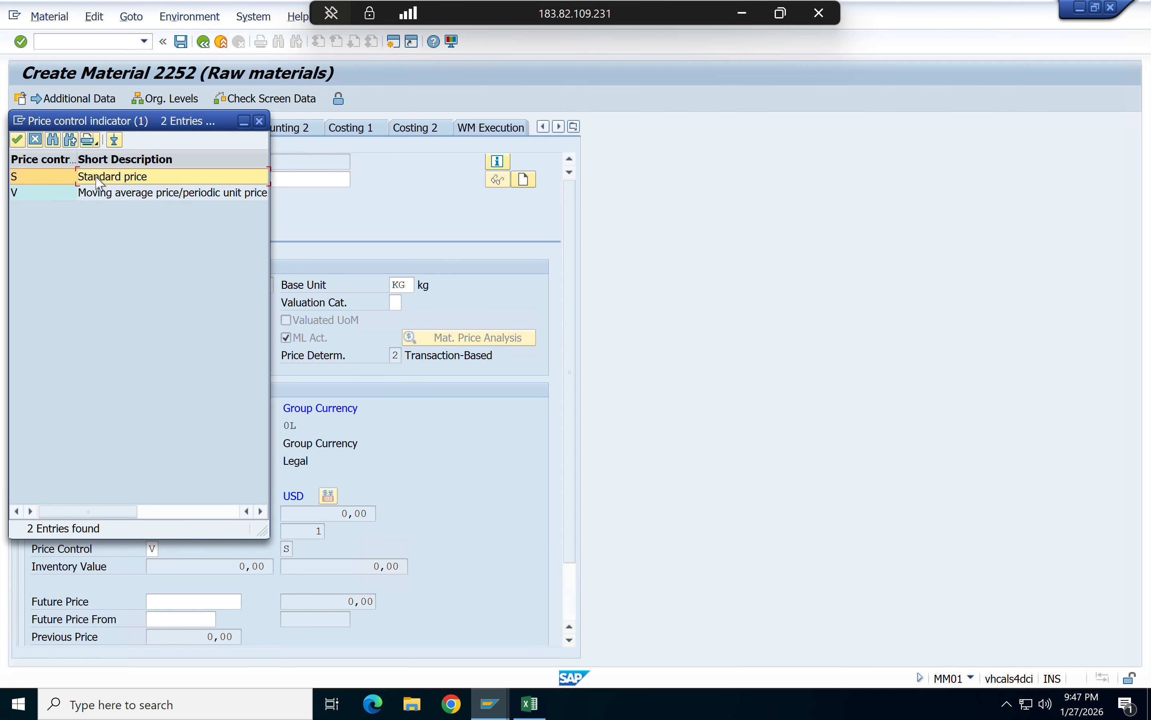
click(259, 121)
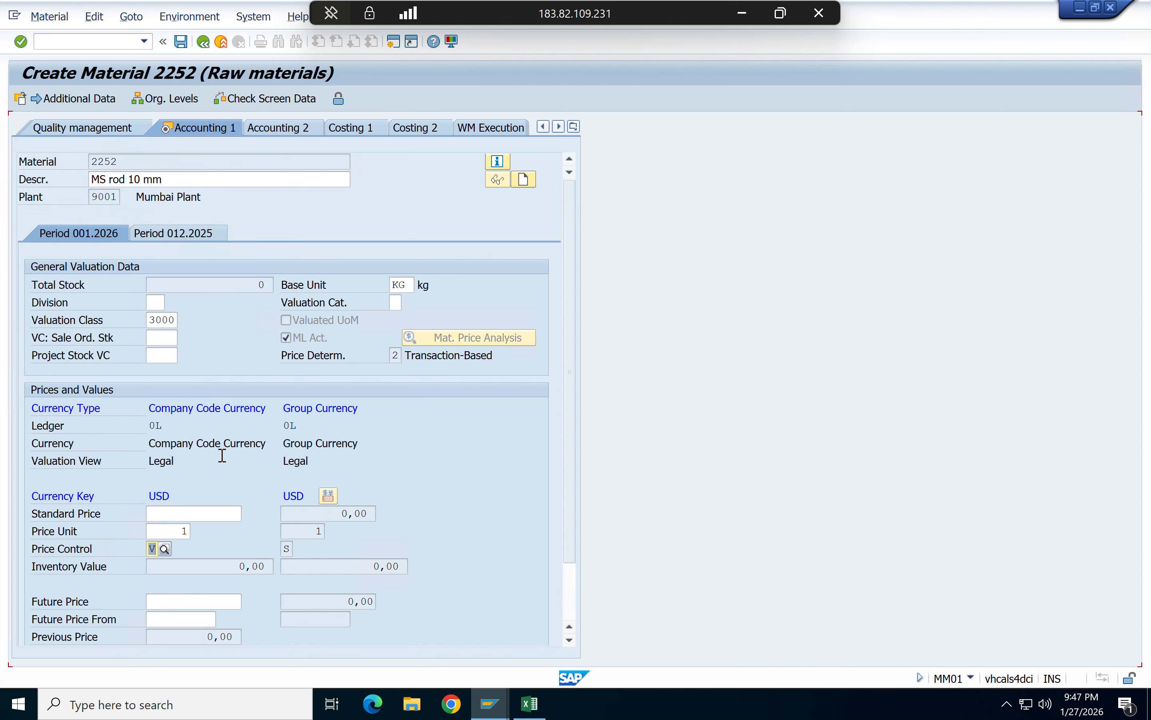
click(155, 549)
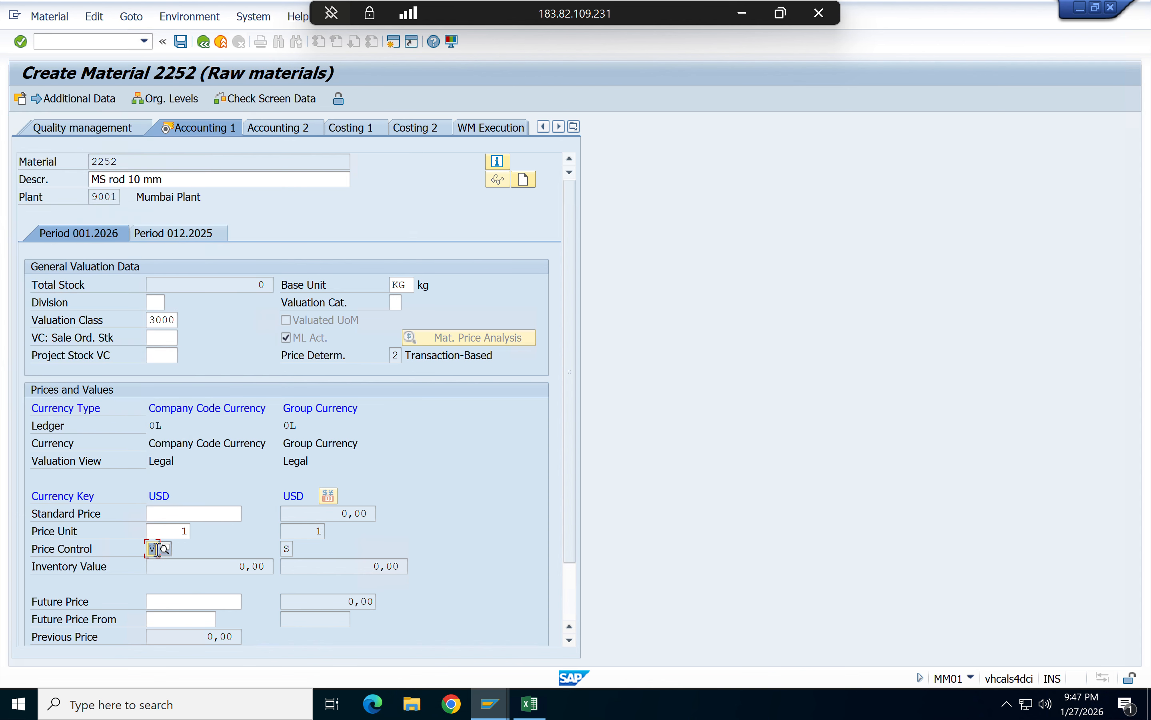
- Enter a company code currency standard price of 50 and apply the Accounting 1 entries
click(177, 531)
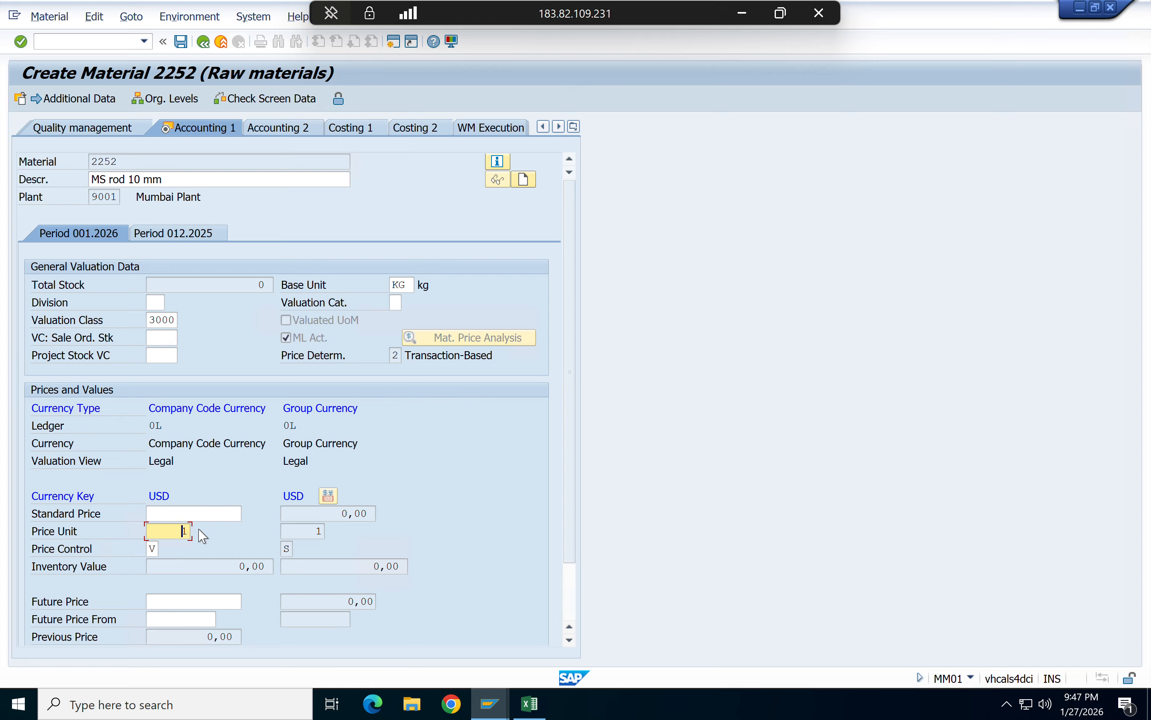
click(208, 512)
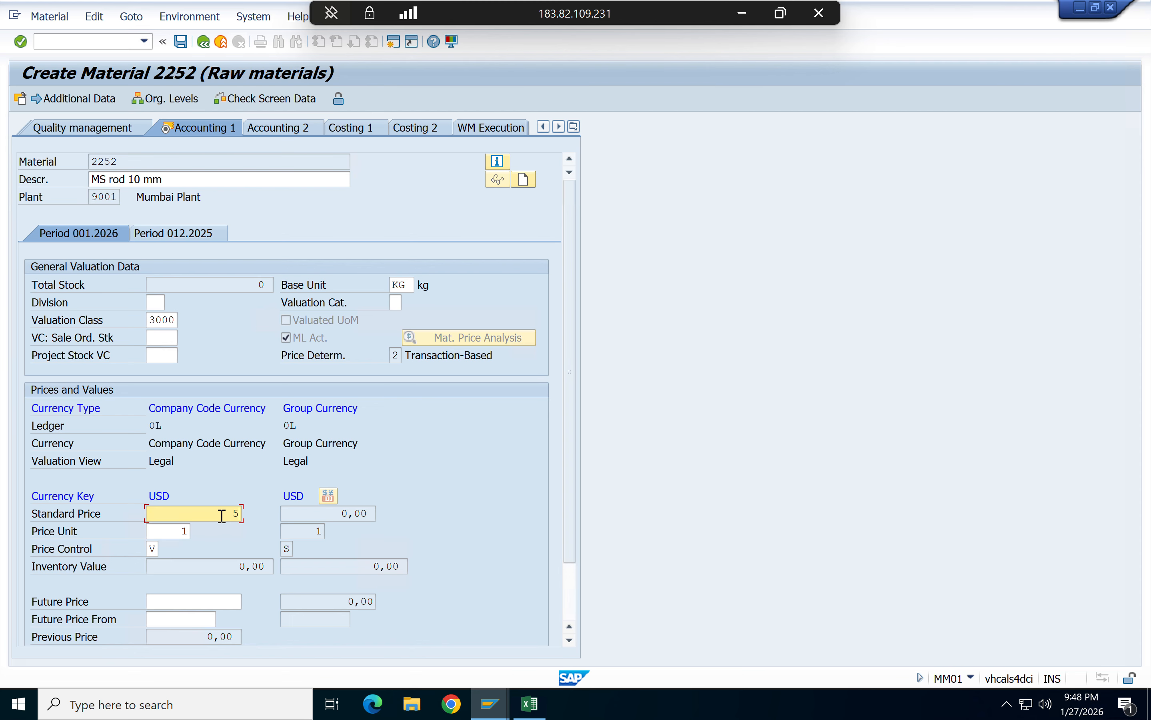
text(0)
key(Return)
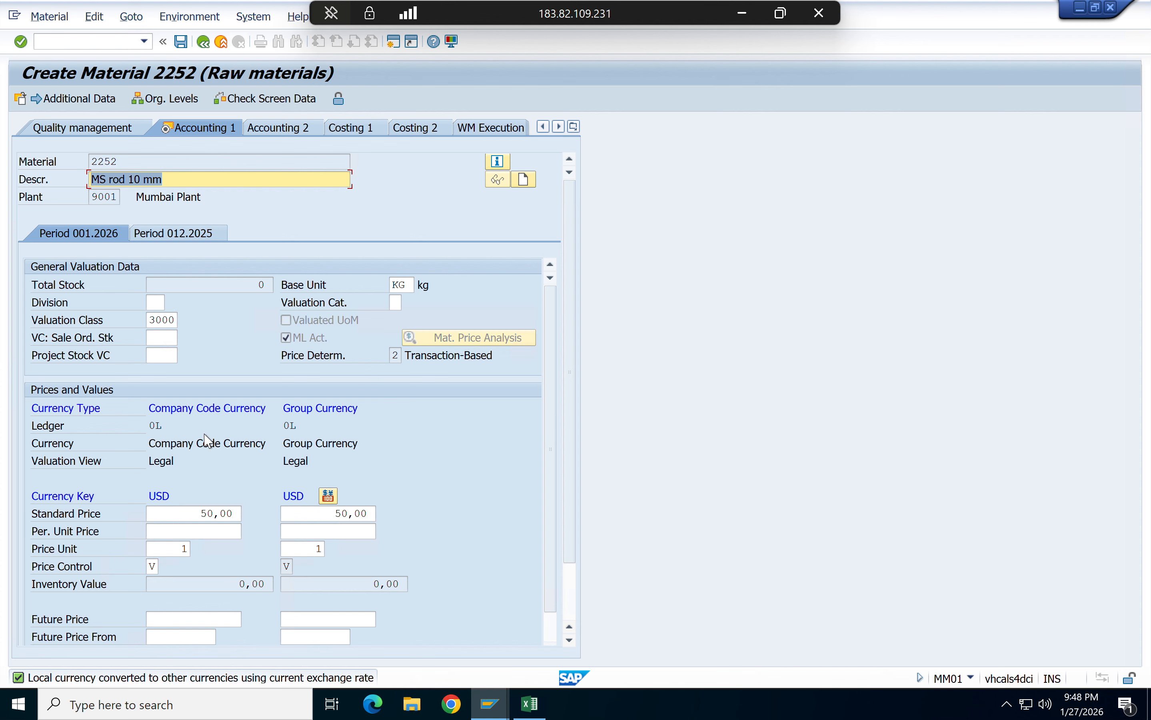
- Clear the company code currency standard price and set the periodic unit price to 50
drag(195, 515, 268, 511)
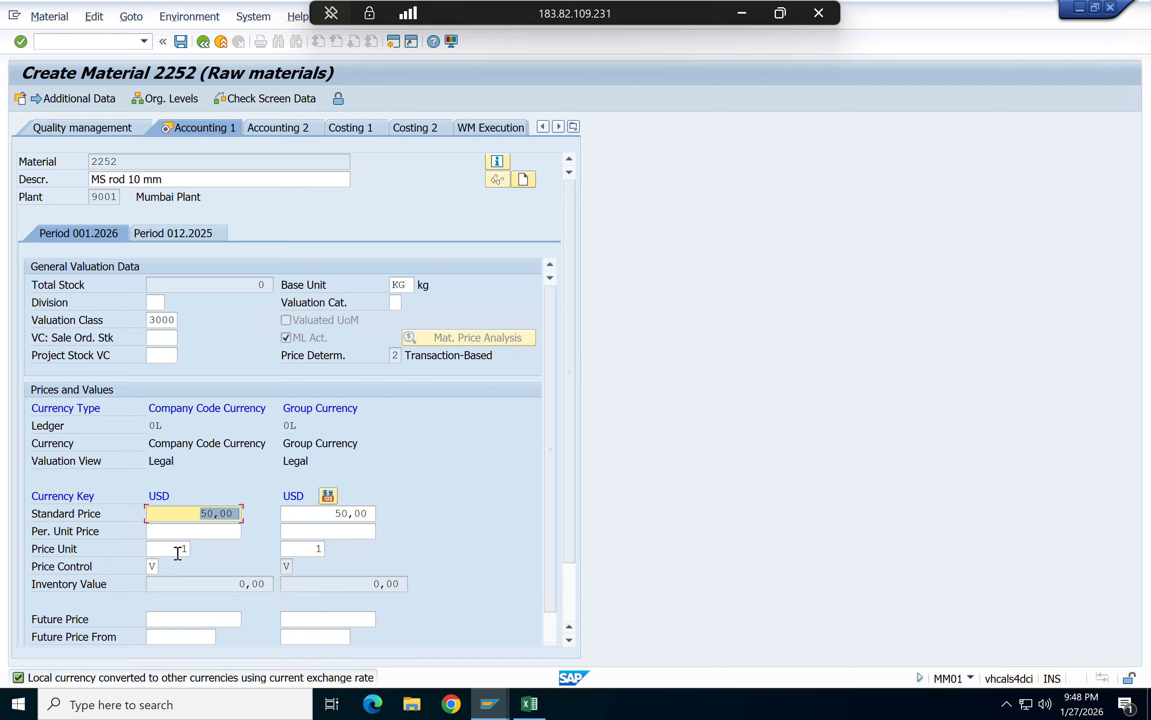
key(BackSpace)
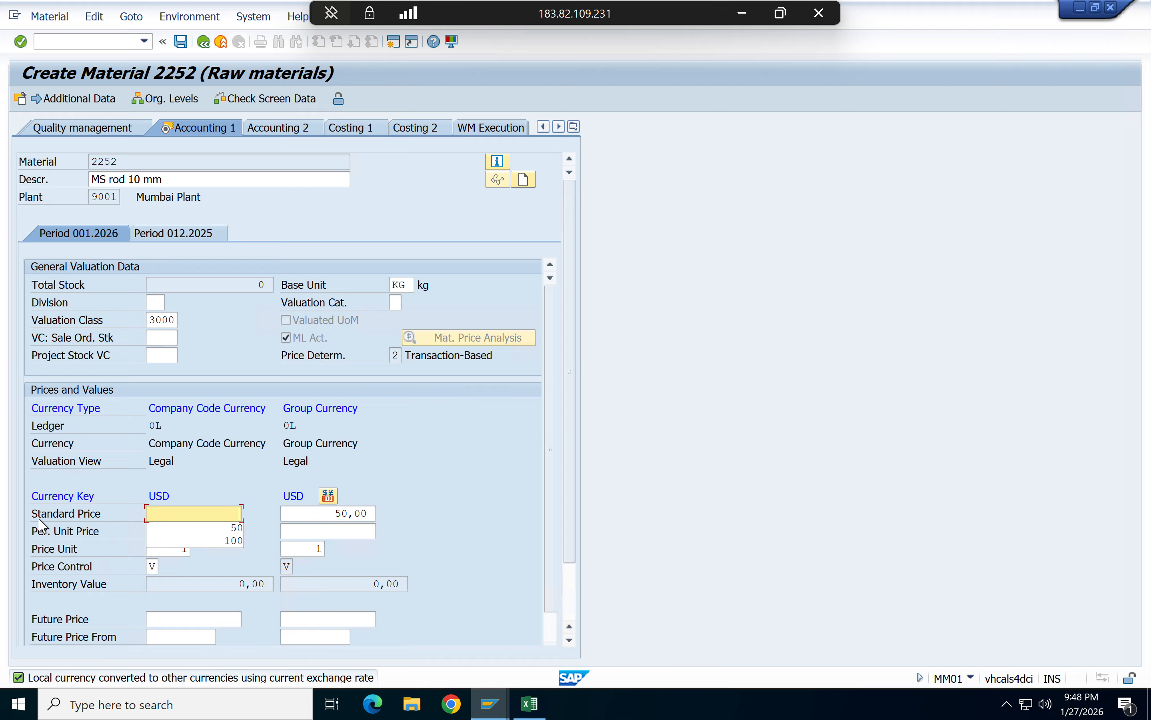
click(65, 558)
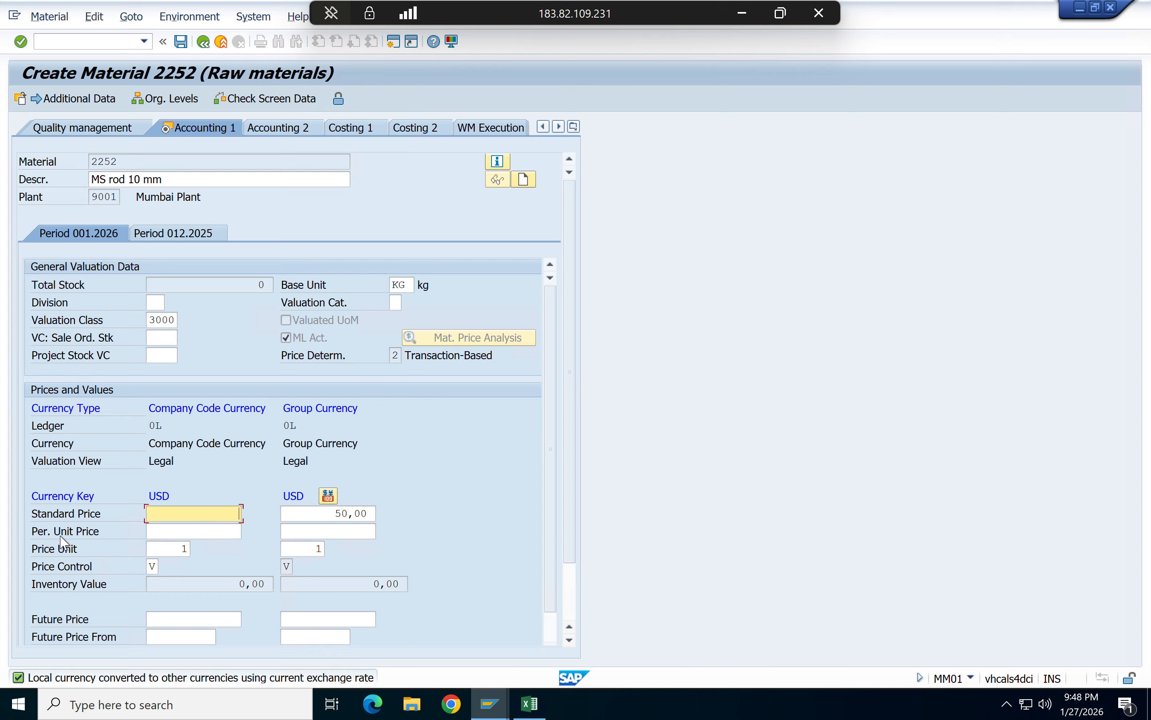
click(208, 531)
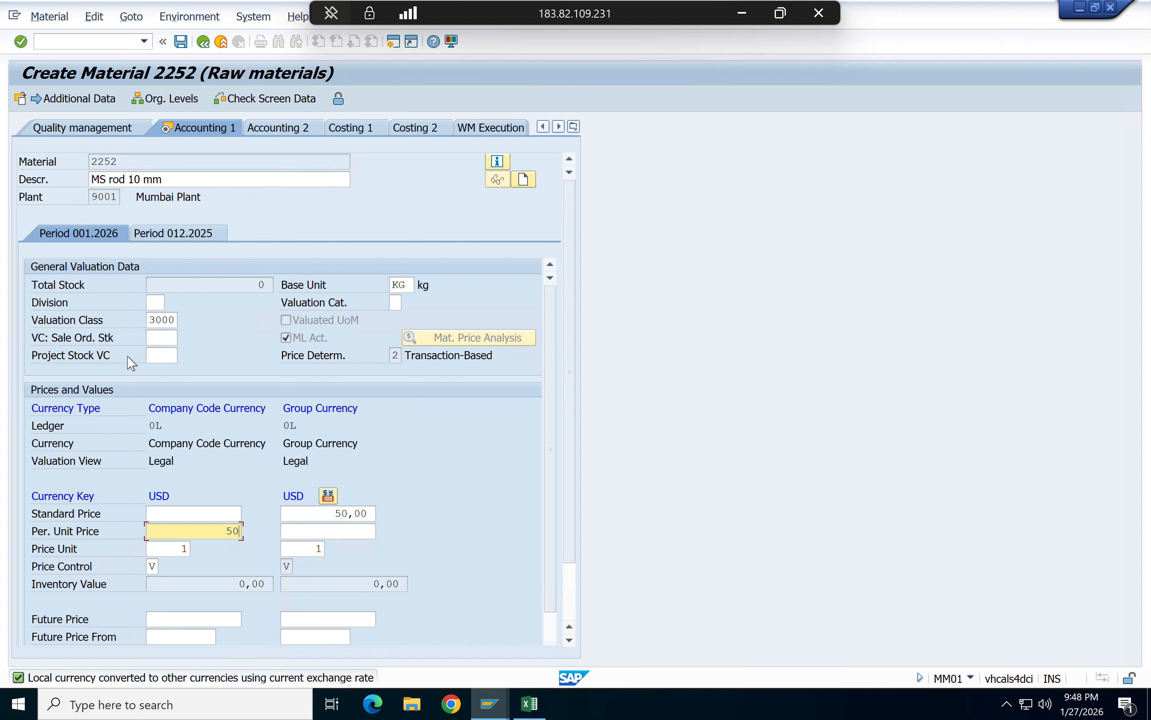
- Review the currency key, periodic unit price and standard price fields under Prices and Values
scroll(442, 538, down, 3)
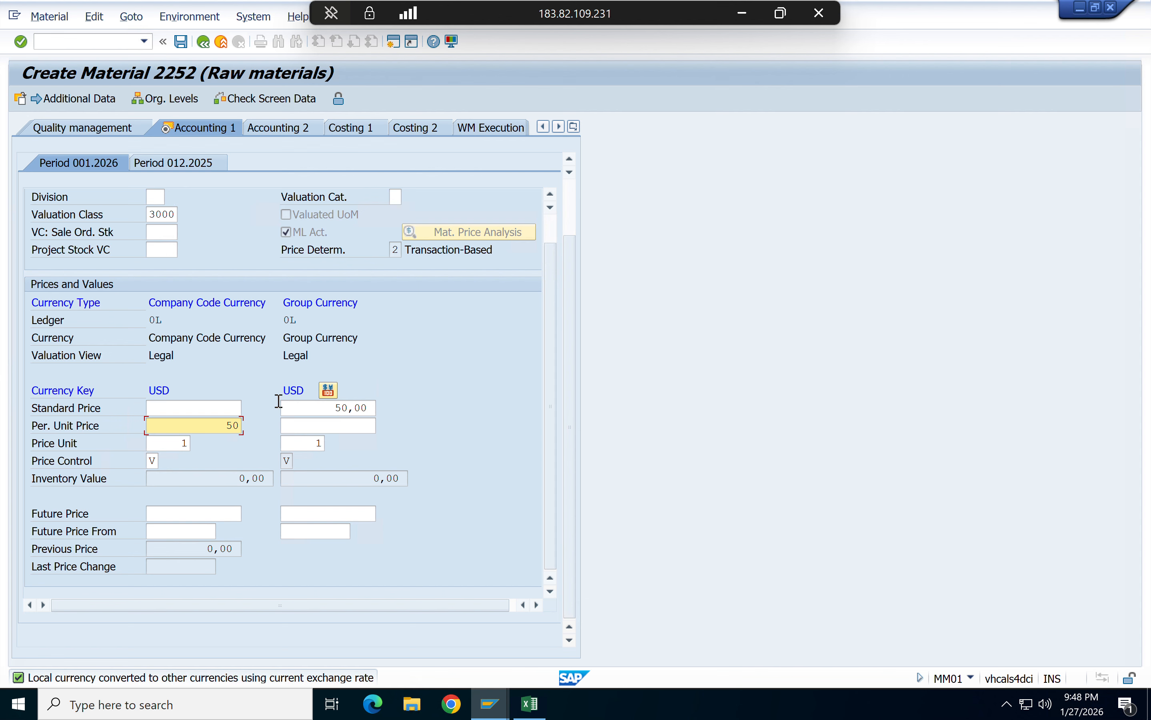
click(102, 392)
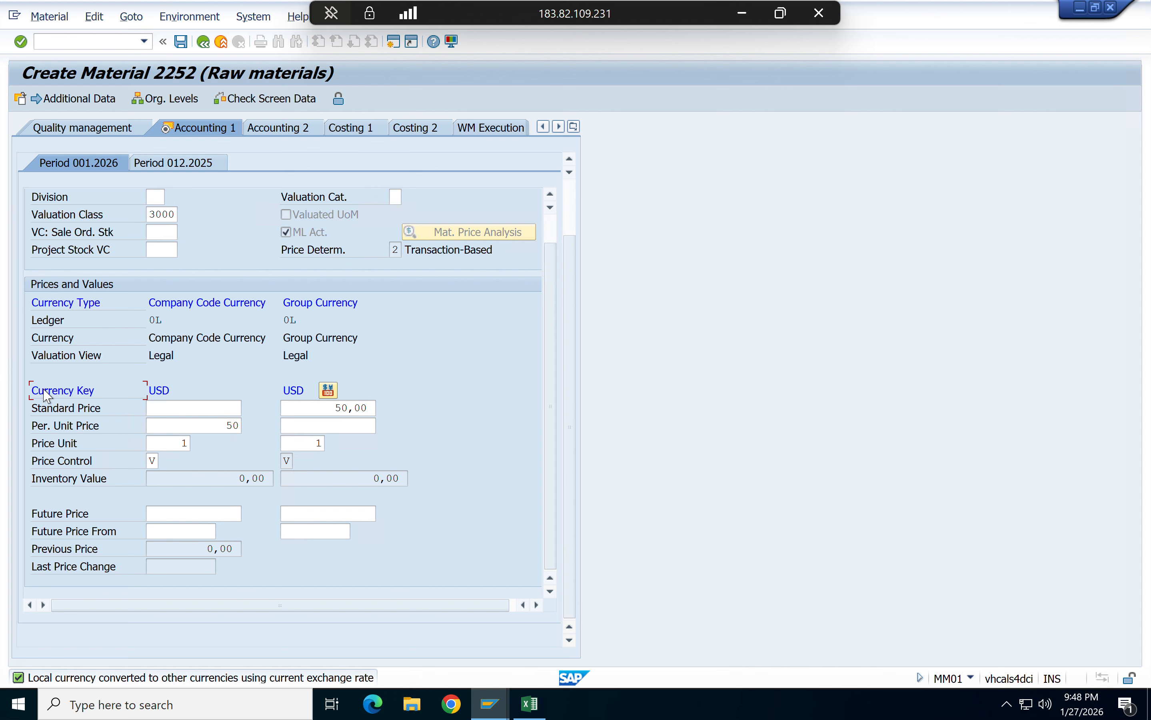
double_click(159, 392)
double_click(220, 427)
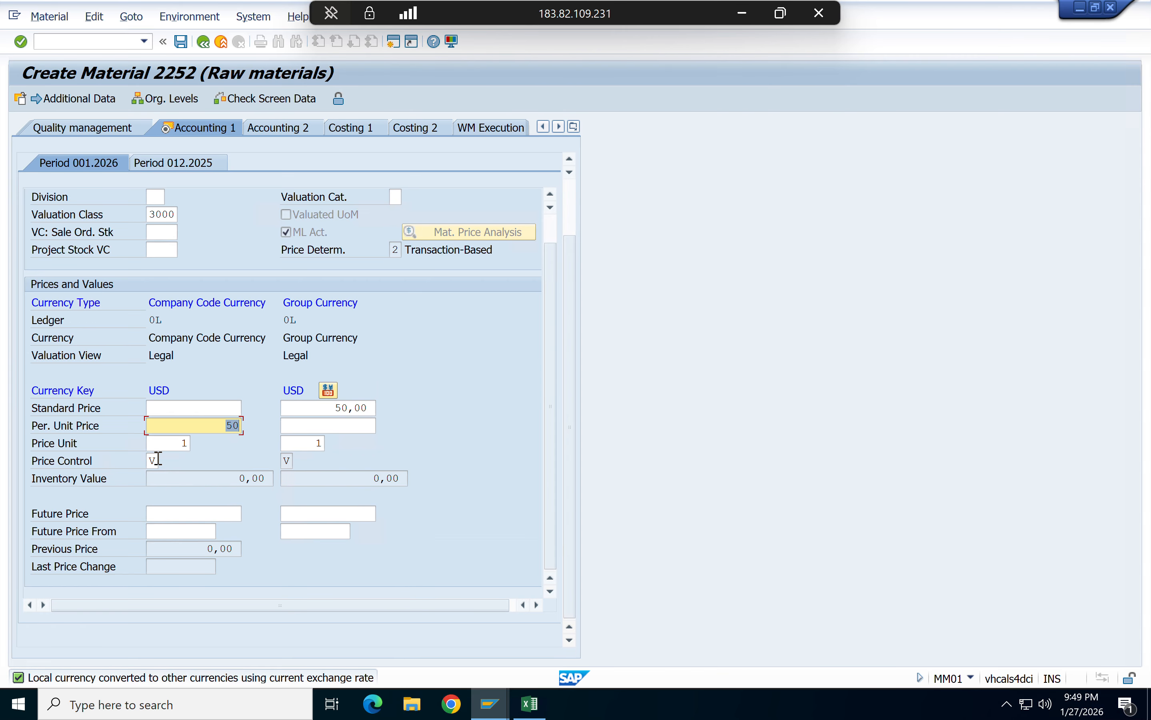
click(209, 408)
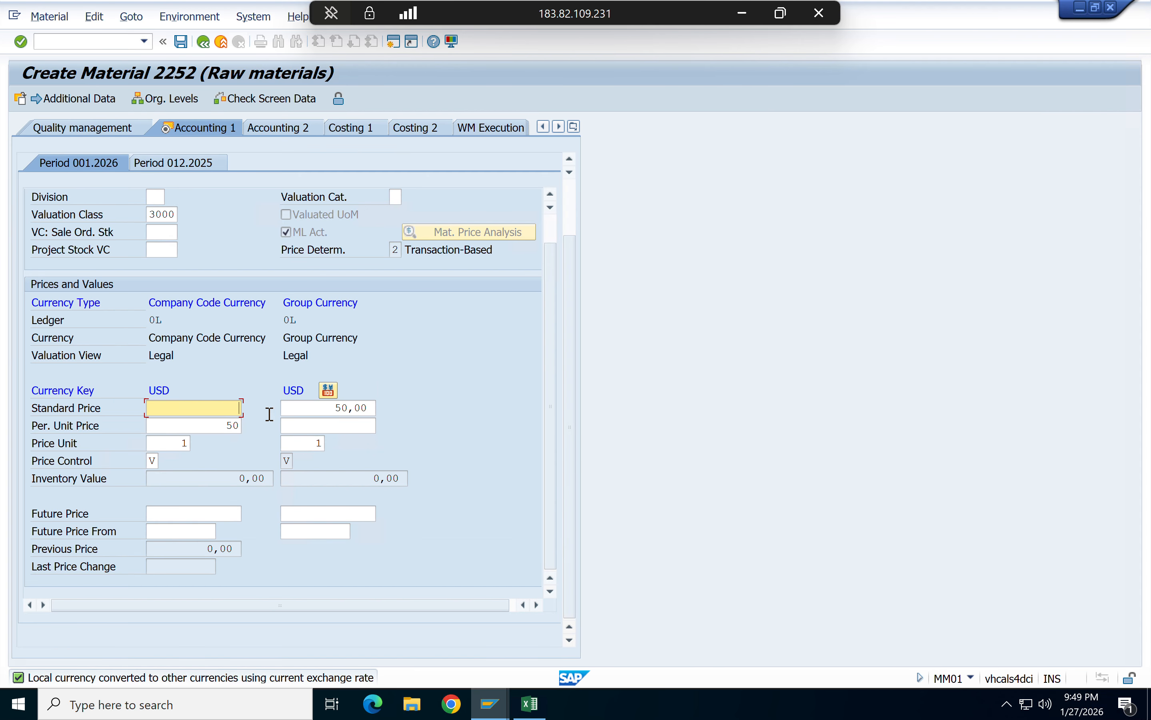
scroll(393, 546, up, 3)
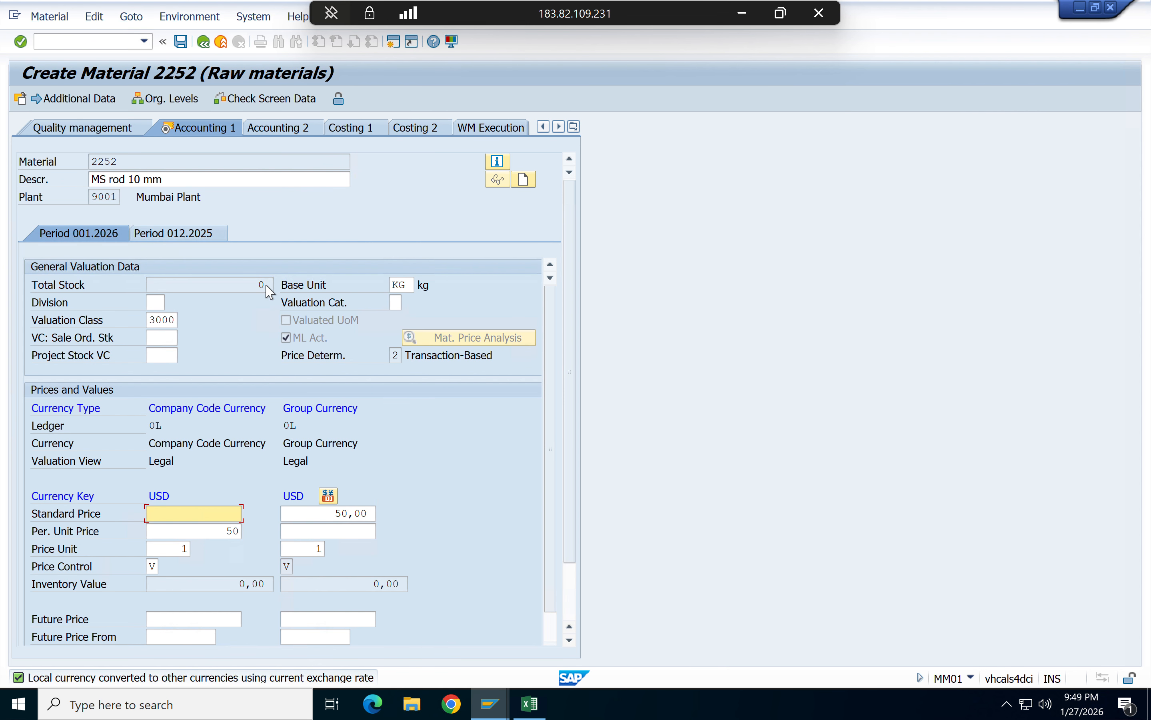
- Proceed to Additional Data, clearing the group currency standard price and entering a group currency periodic unit price of 50
click(78, 100)
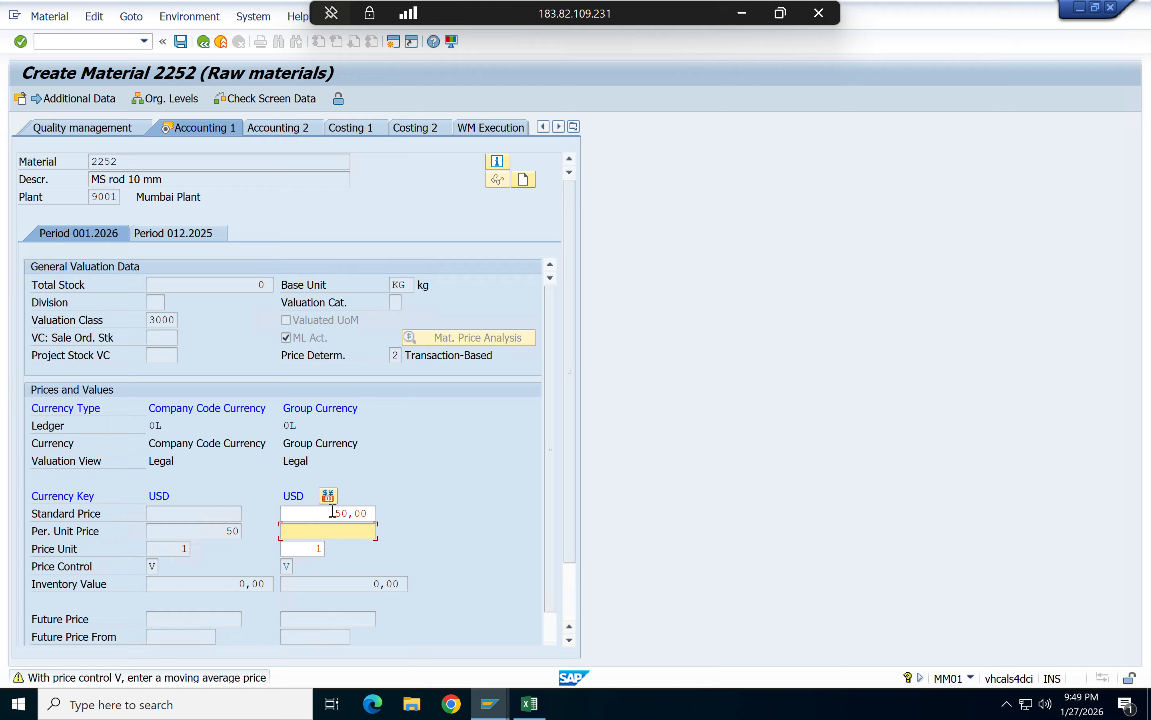
drag(332, 510, 428, 532)
key(BackSpace)
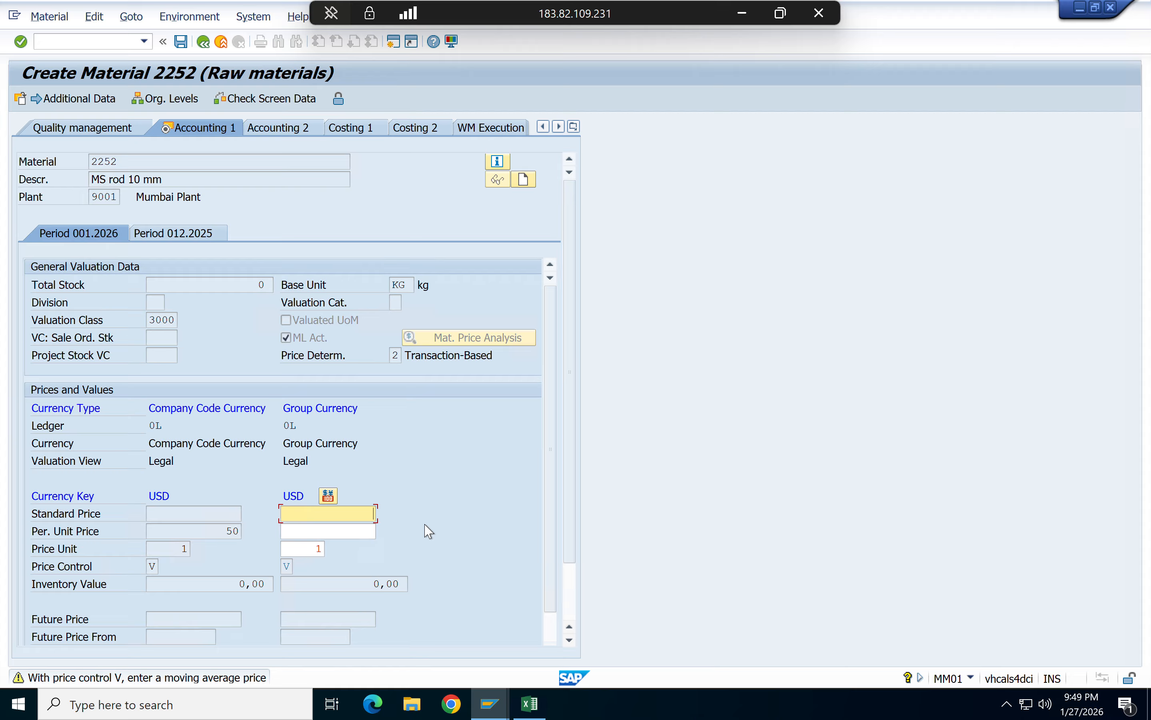
click(339, 532)
text(5)
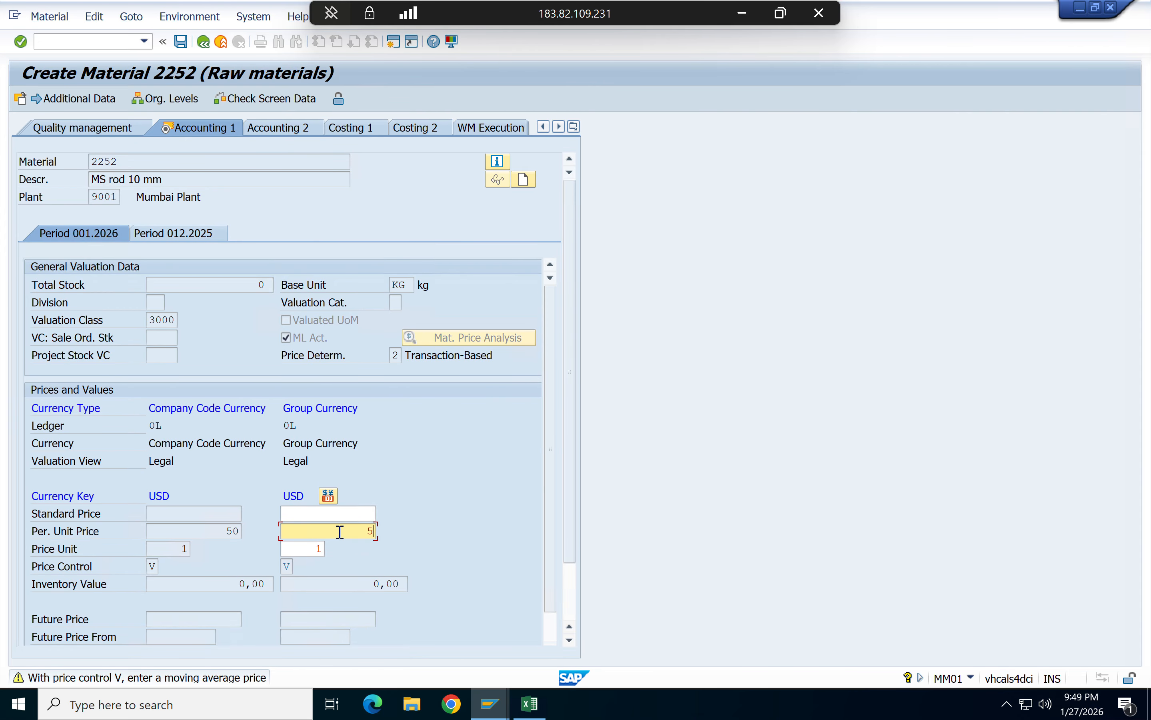
text(0)
key(Return)
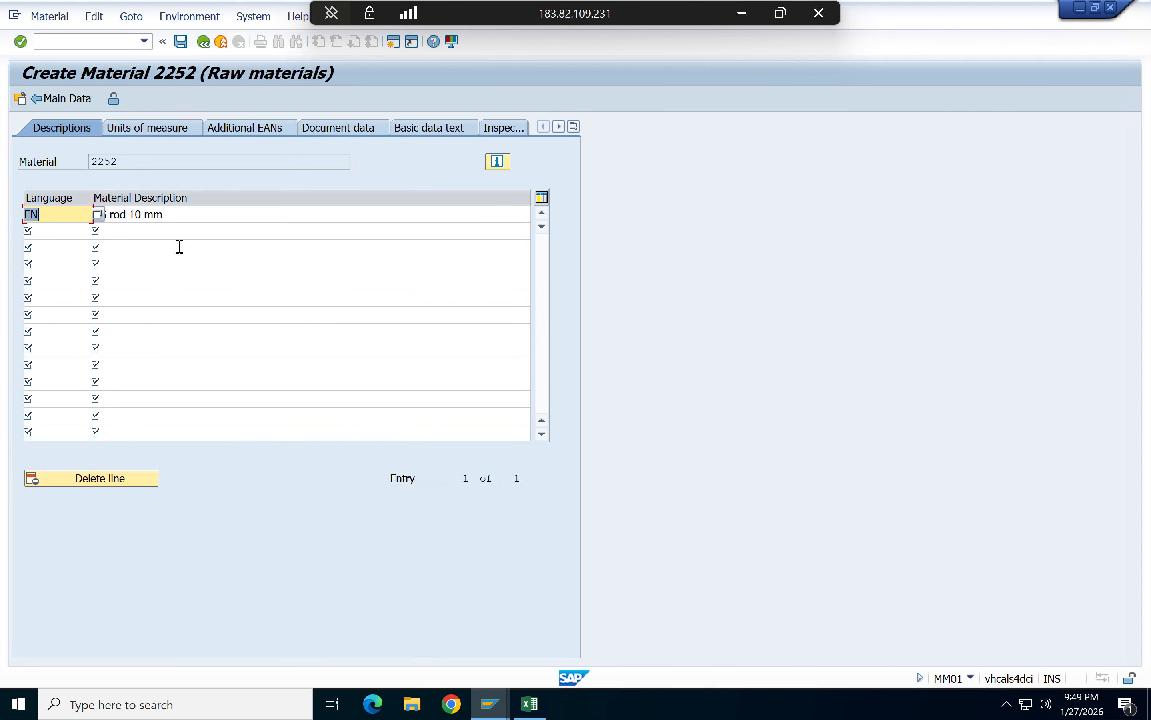
- Open the additional data's units of measure and start a new conversion row with quantity 1 and alternative unit gm
click(149, 133)
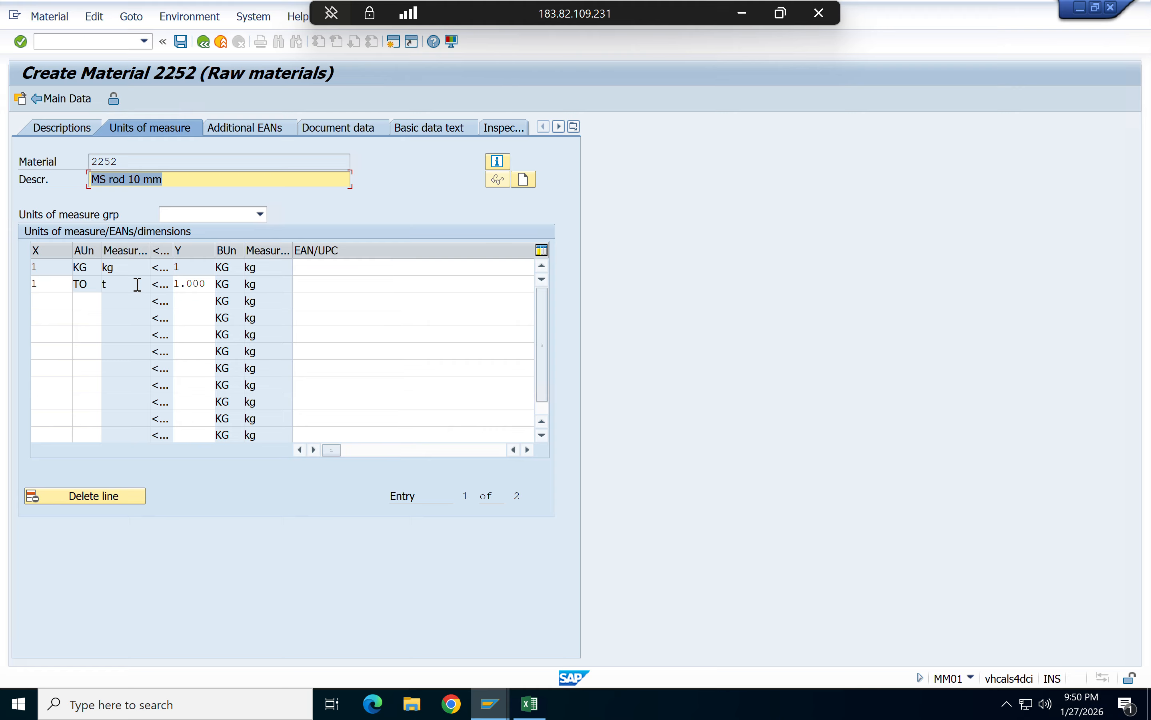
click(70, 300)
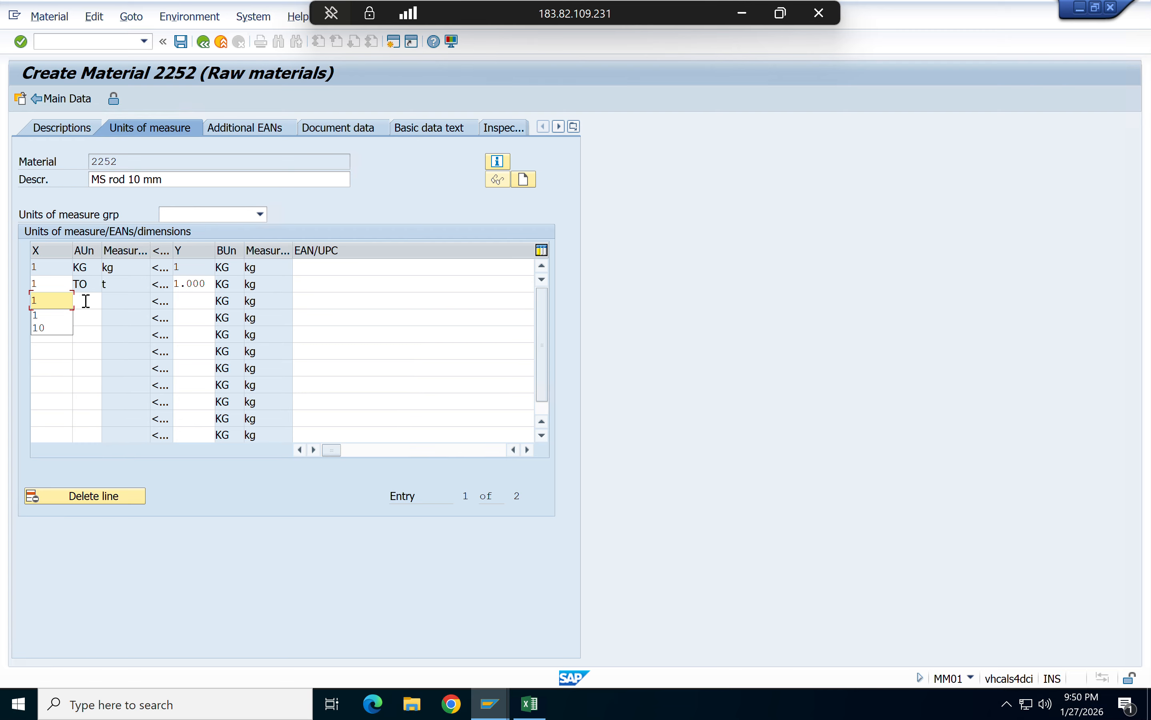
click(89, 300)
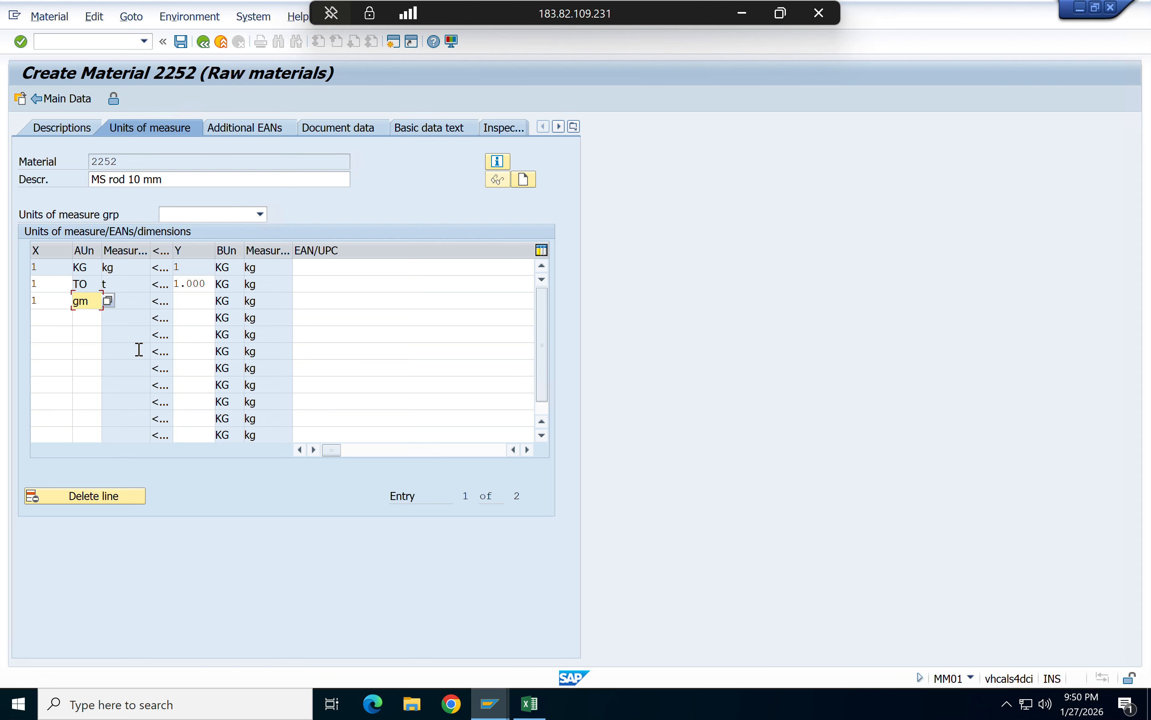
click(190, 300)
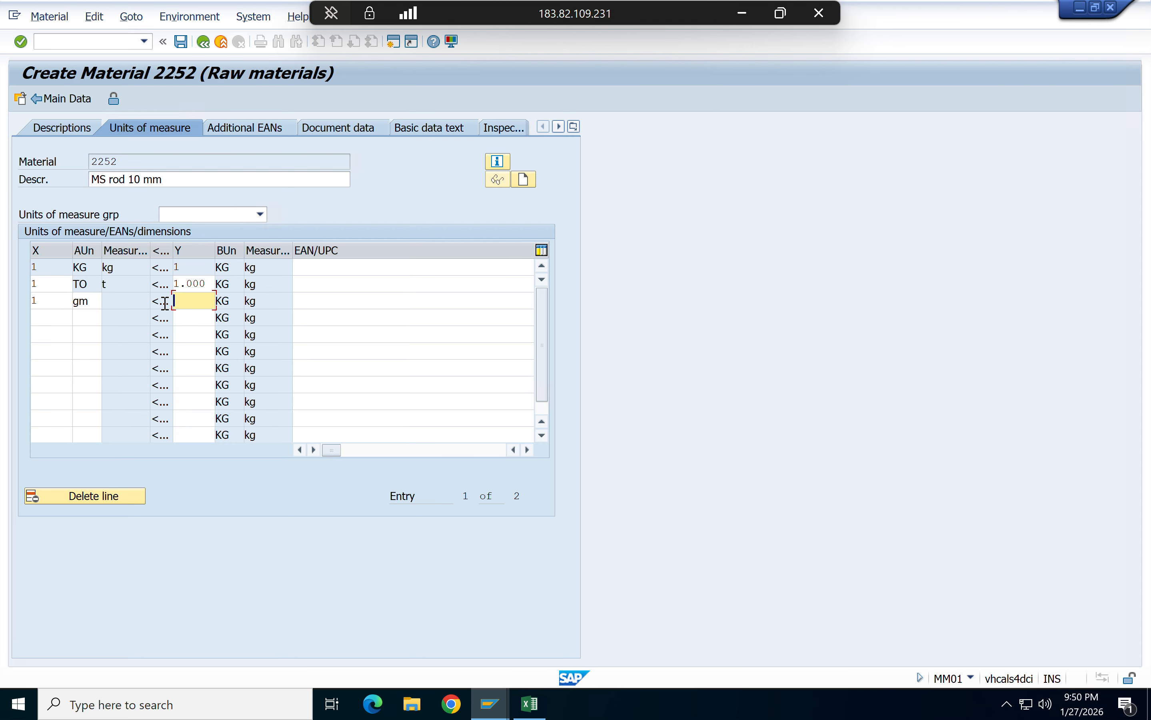
- Try a conversion of 1 kg to 1000 base units in the new row and clear the base quantity
click(58, 301)
click(90, 301)
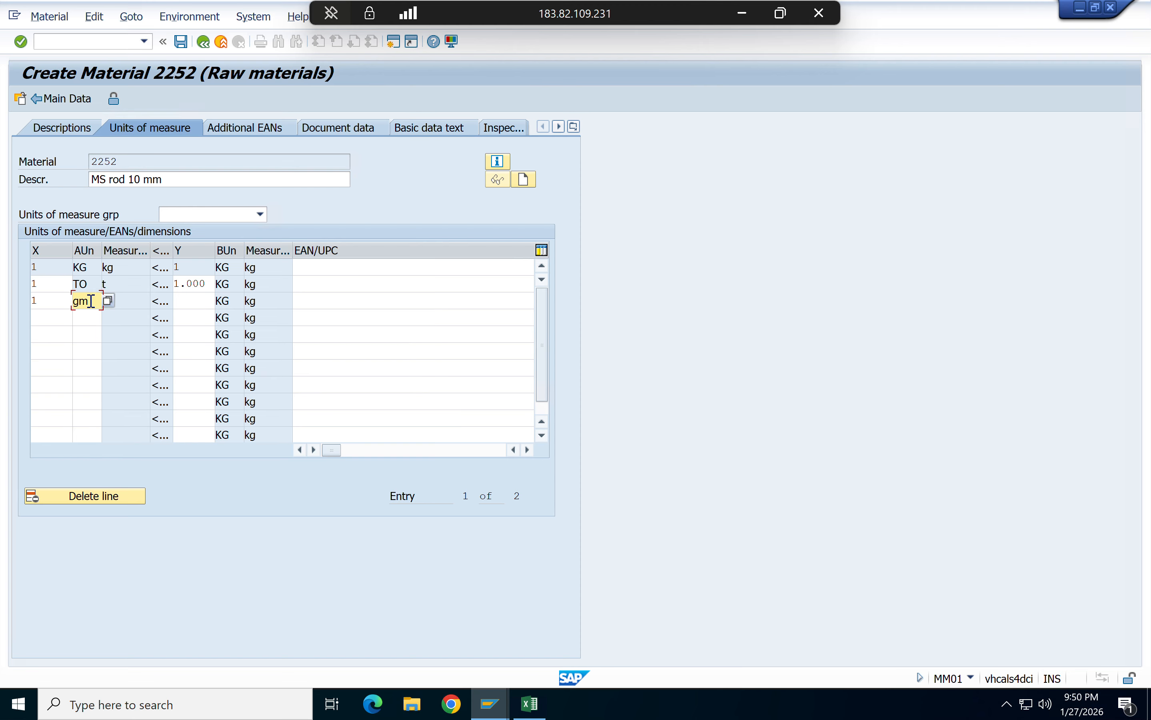
key(BackSpace)
text(kg)
click(201, 303)
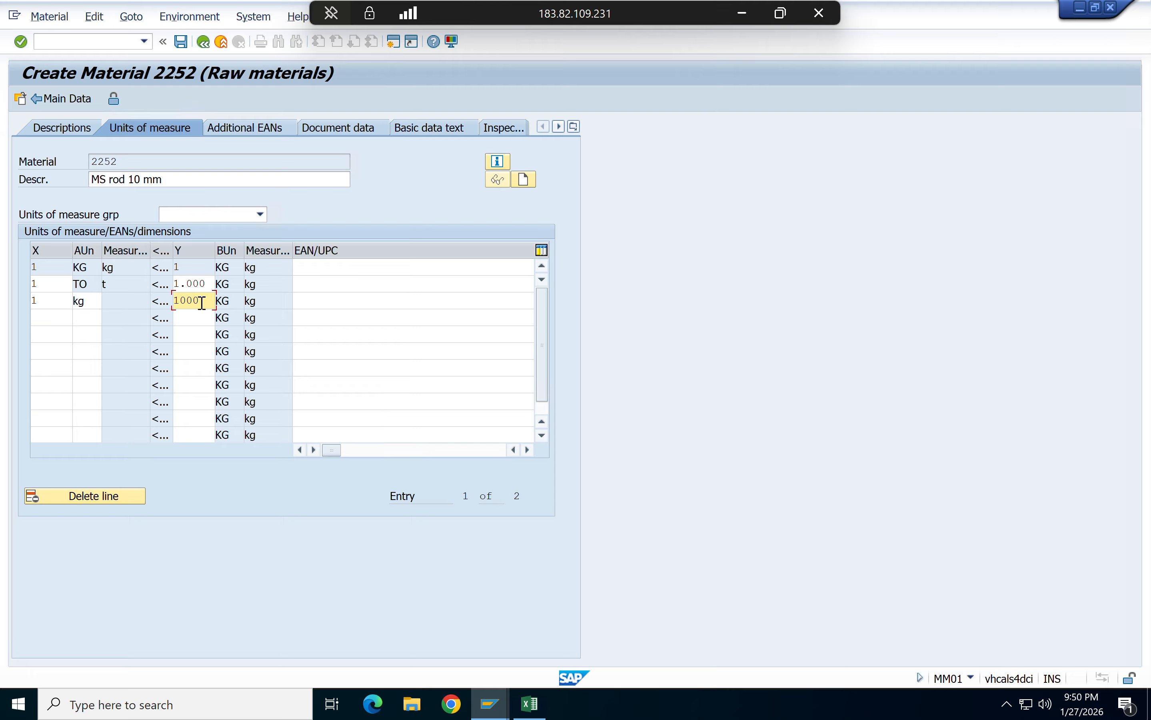
key(BackSpace)
key(BackSpace)
key(BackSpace)
key(BackSpace)
- Set the new conversion row to 1000 gms equal to 1 KG and apply it
click(50, 302)
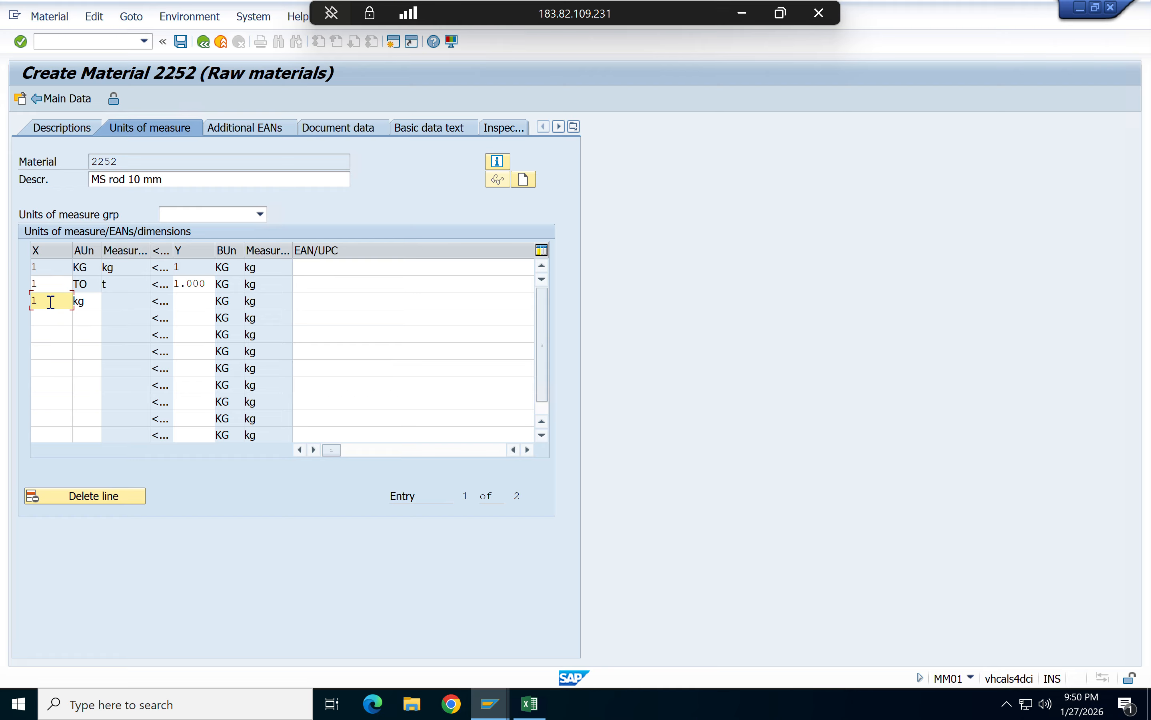
click(87, 303)
key(BackSpace)
key(BackSpace)
text(g)
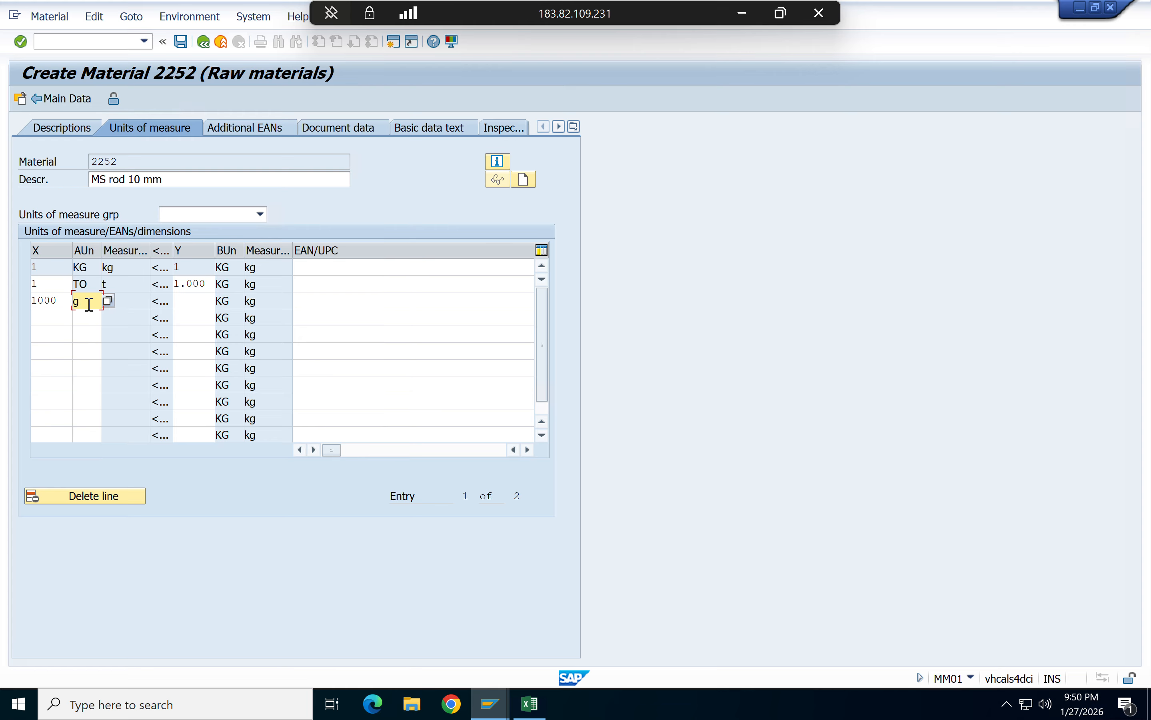
text(ms)
click(193, 302)
text(1)
key(Return)
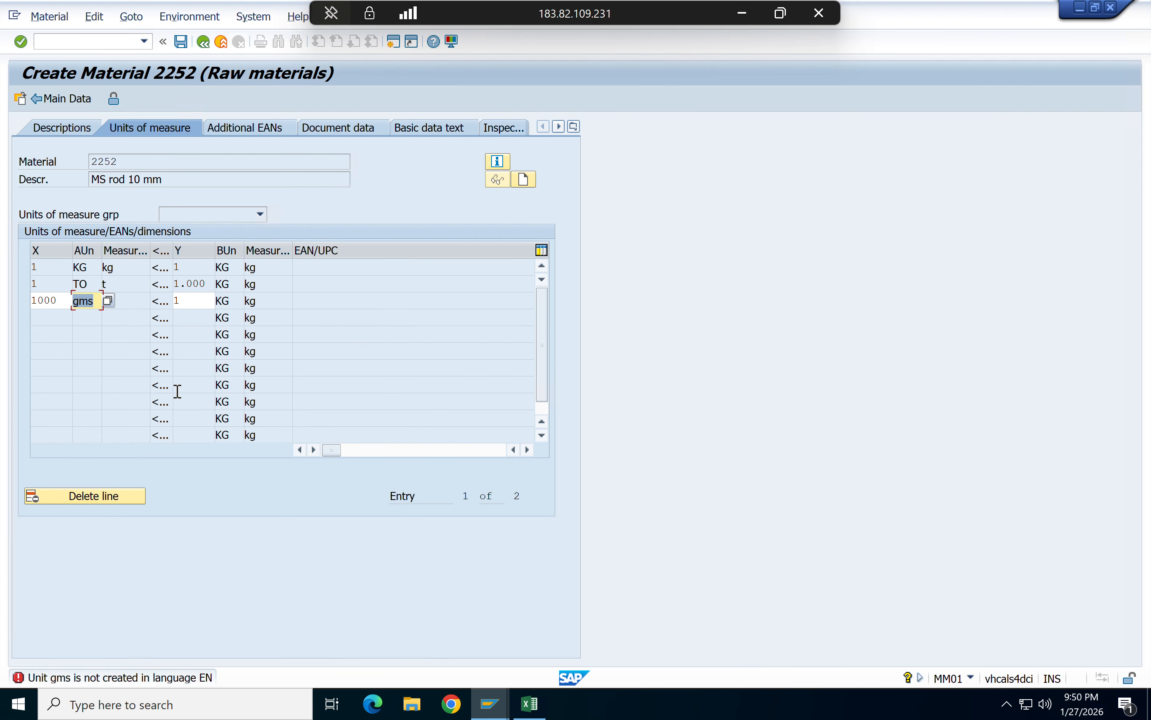
- Correct the new row's alternative unit to gm and apply the unit conversion
click(97, 305)
key(BackSpace)
key(Return)
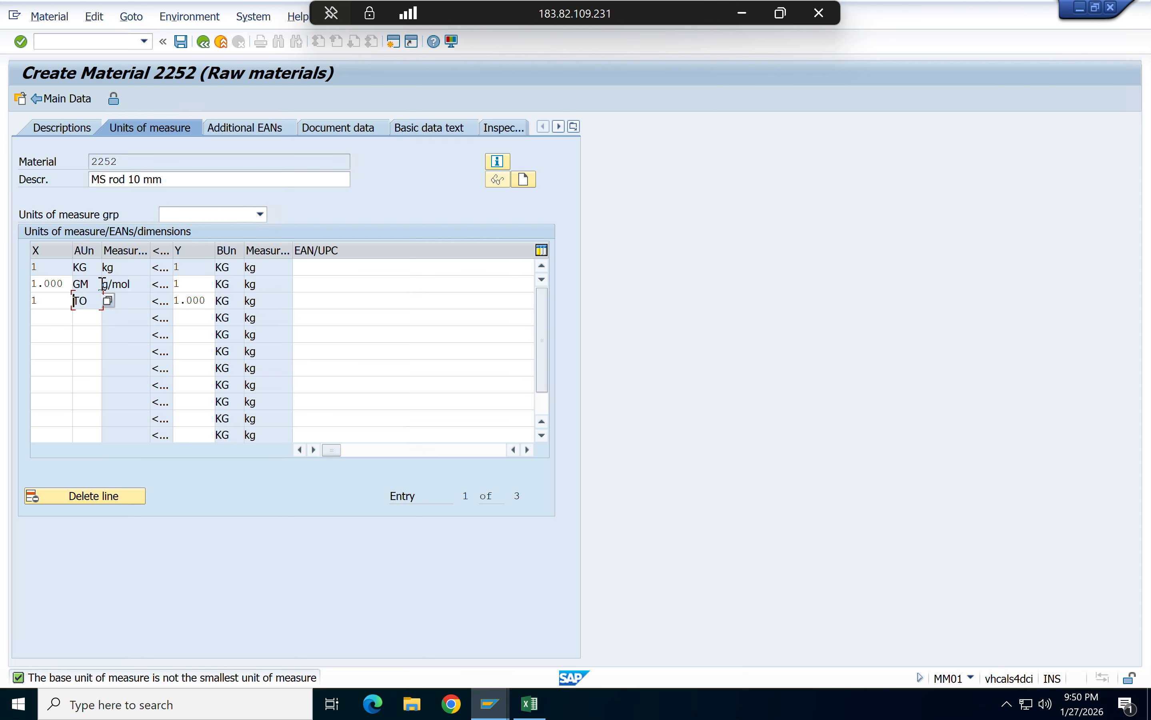
click(203, 285)
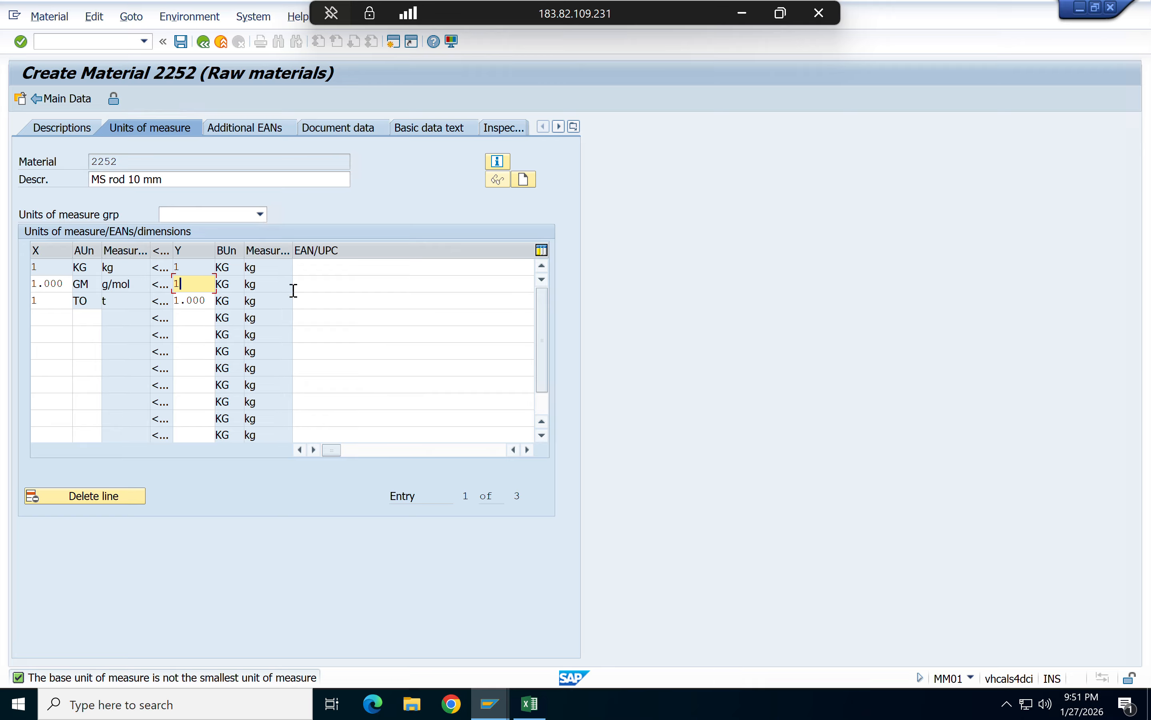
click(279, 288)
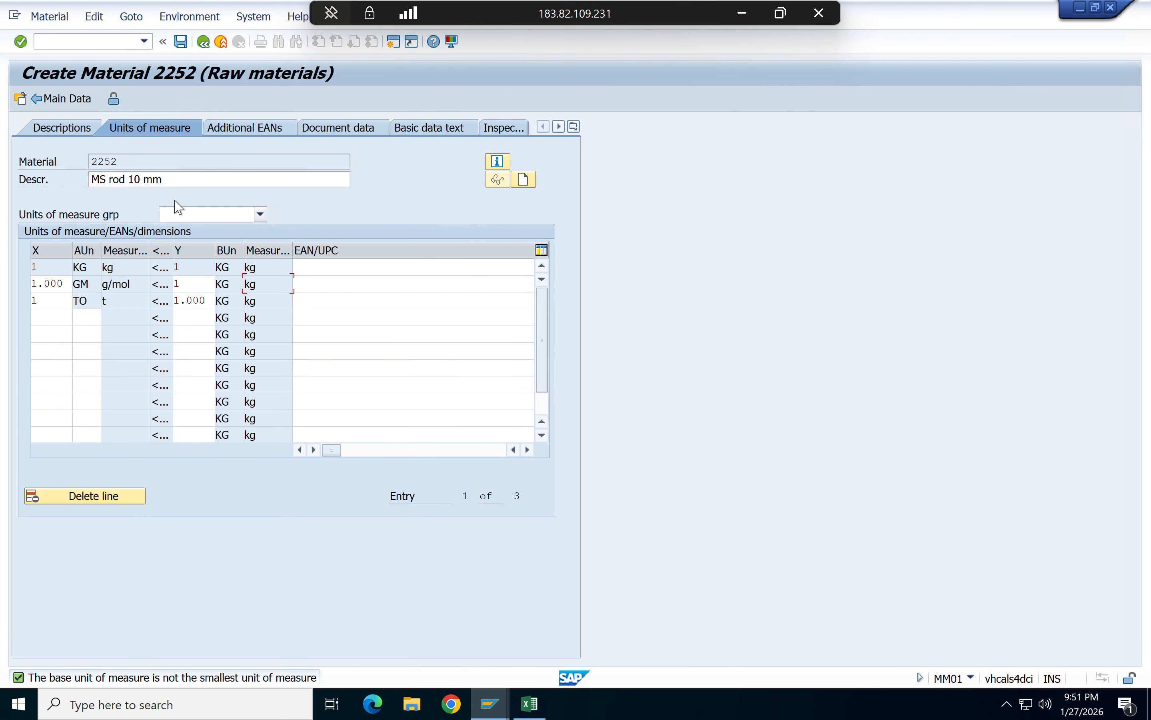
- Return to the material's main data and open the Quality management view
click(65, 99)
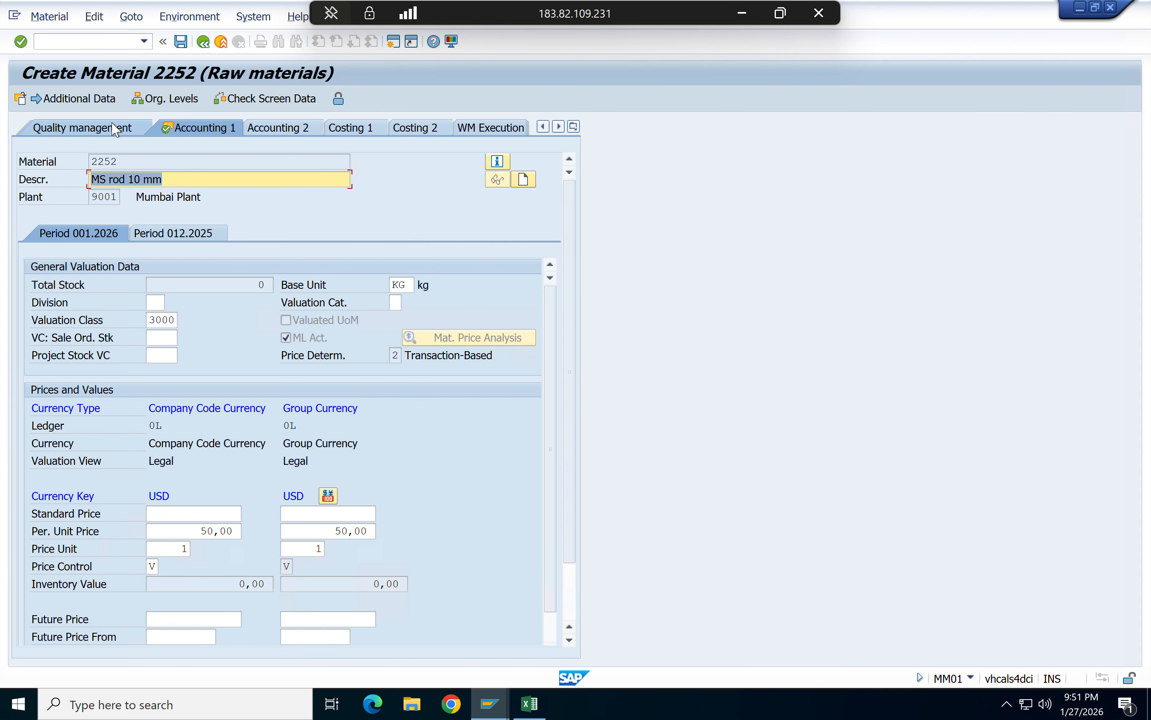
click(72, 100)
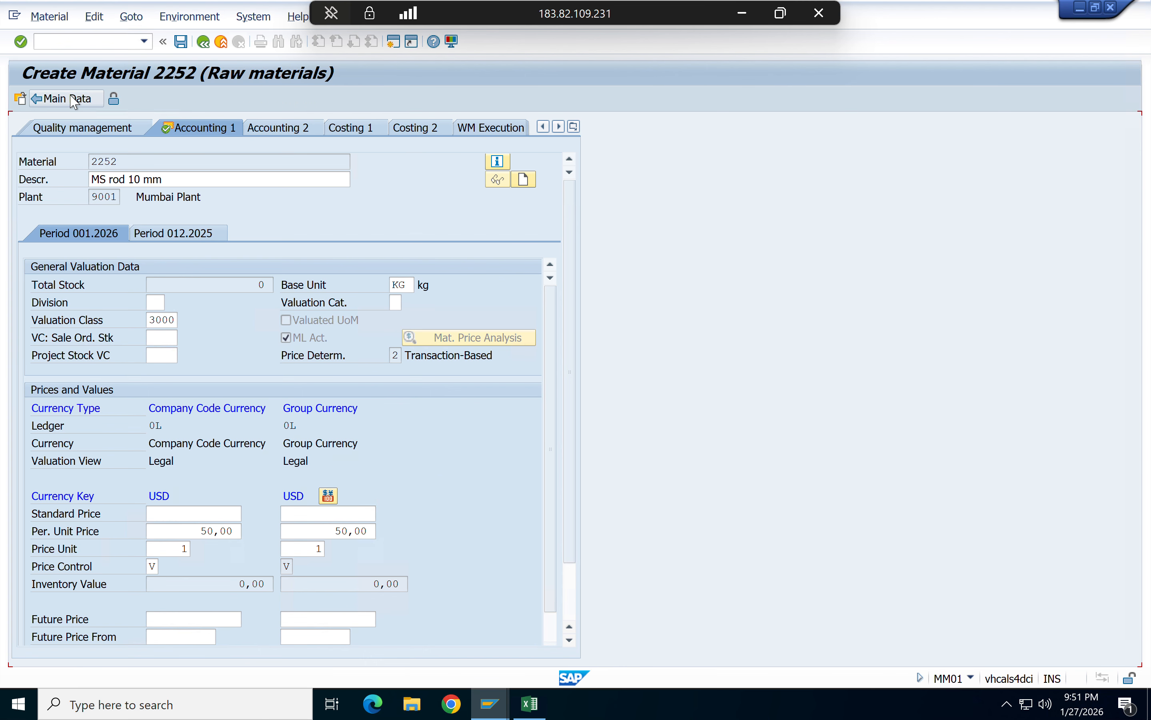
click(45, 100)
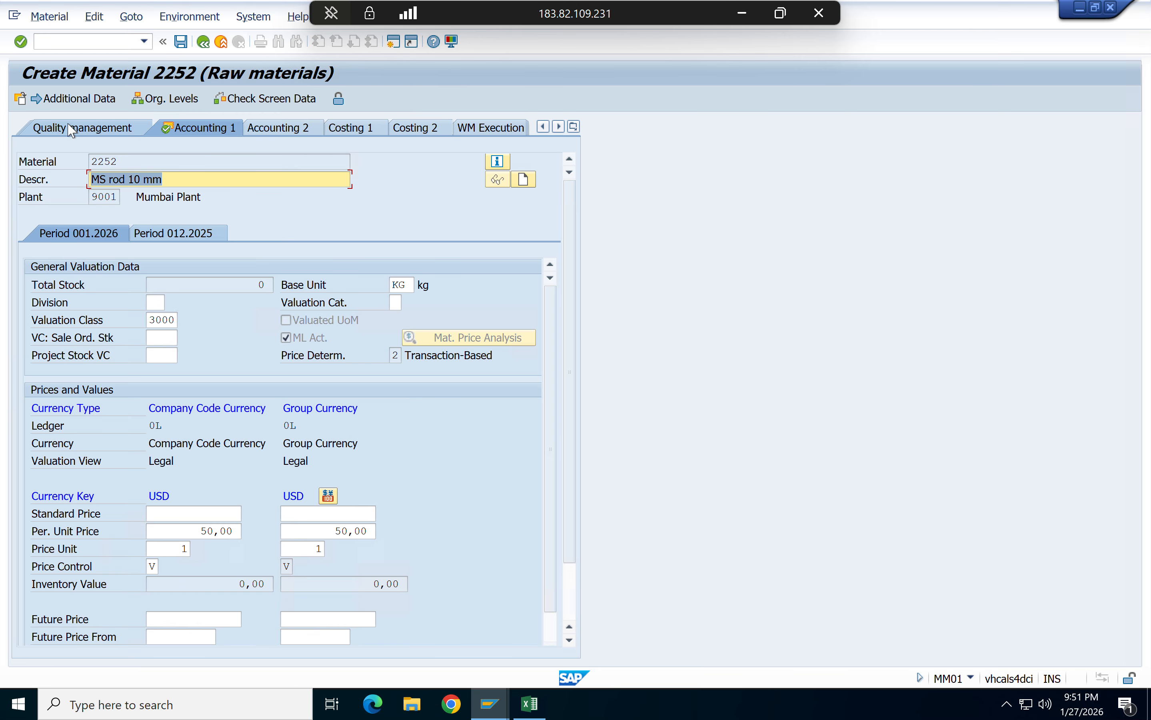
click(70, 131)
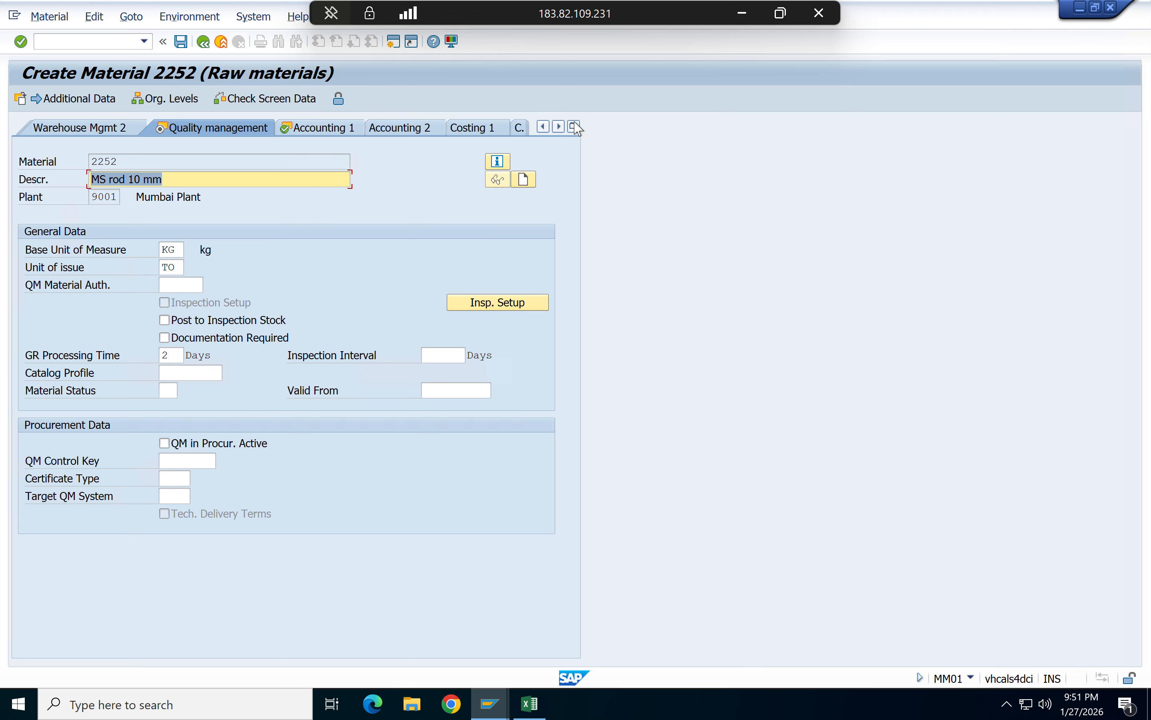
- Review the list of available material master views
click(574, 127)
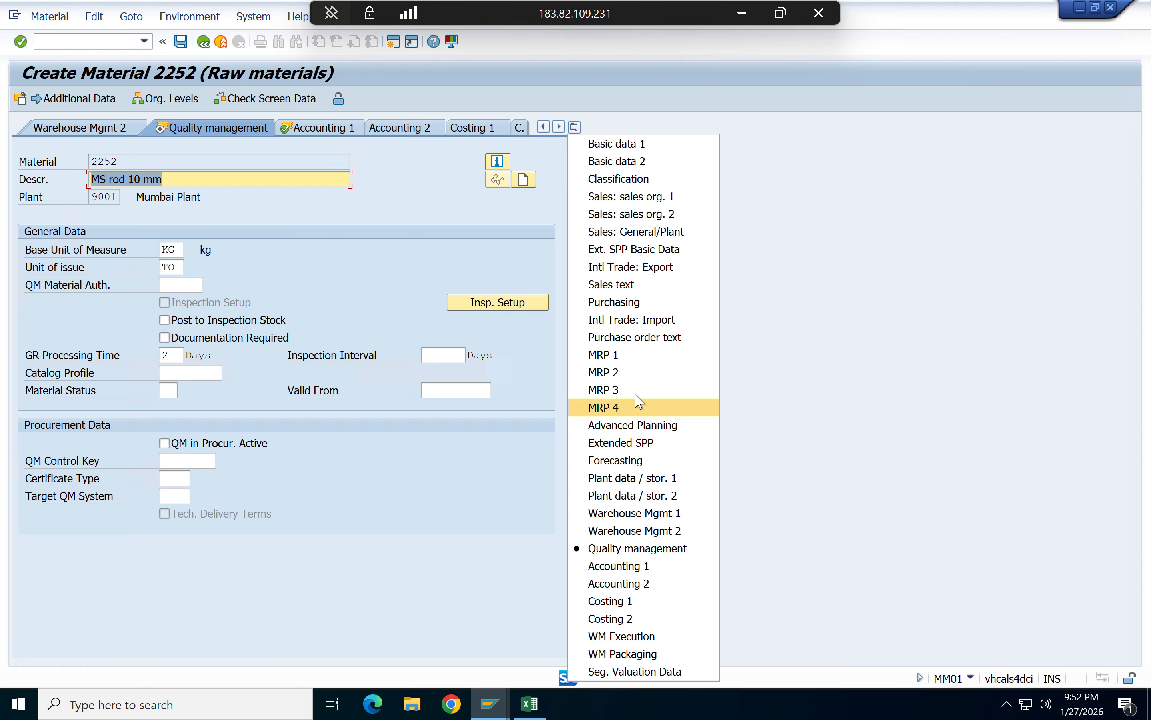
click(765, 394)
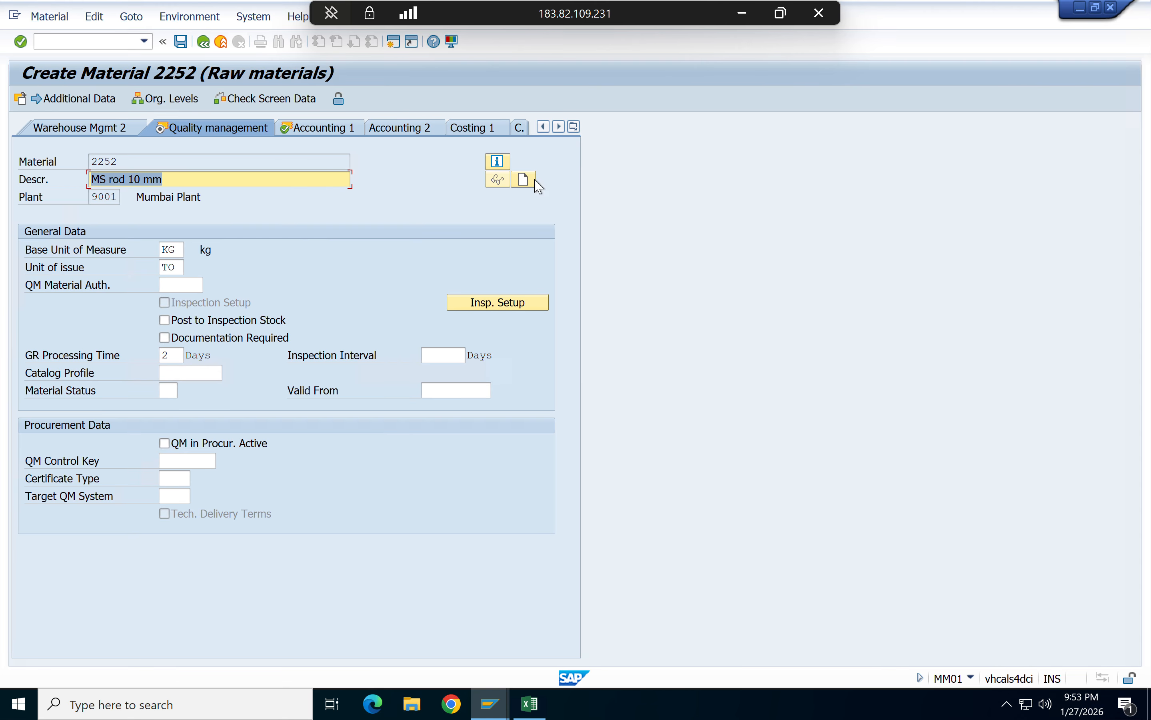
click(573, 127)
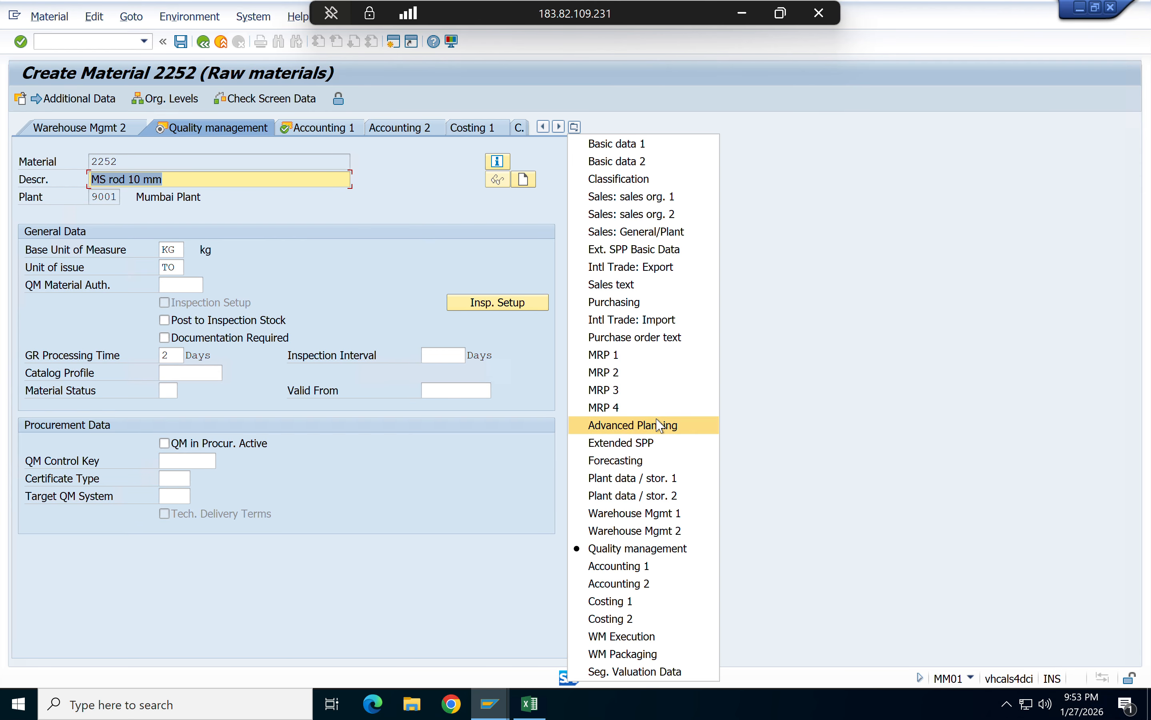
click(767, 398)
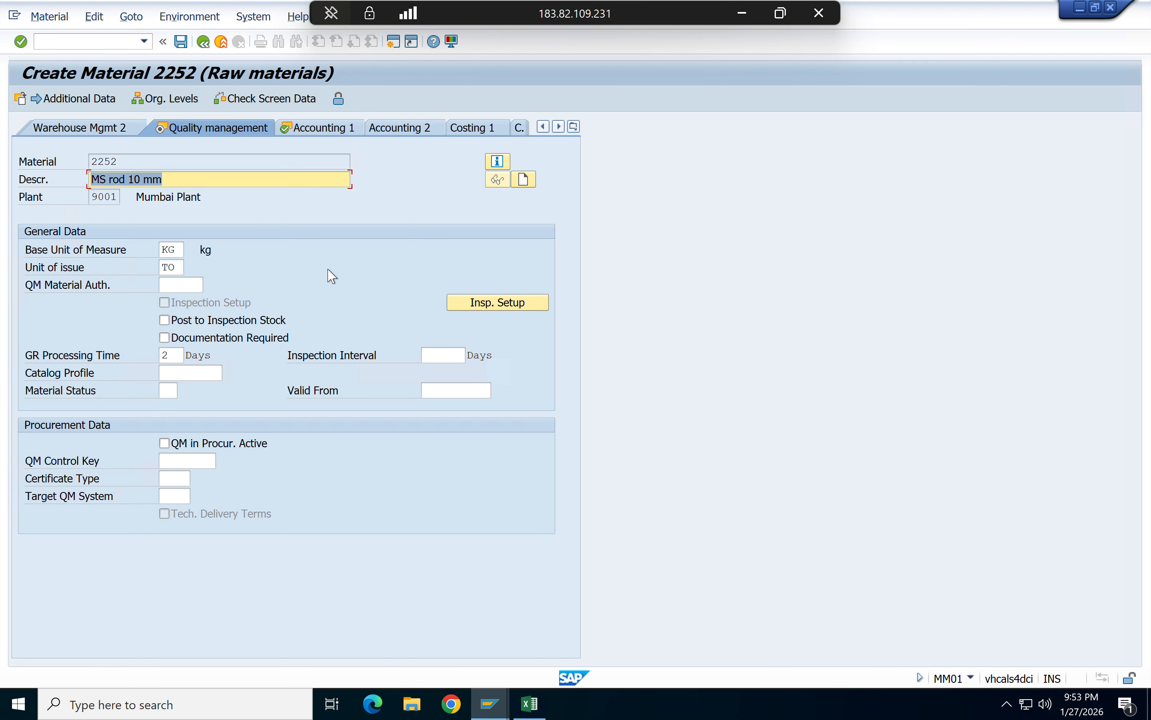
- Proceed through the remaining data screens and save the new material
click(326, 322)
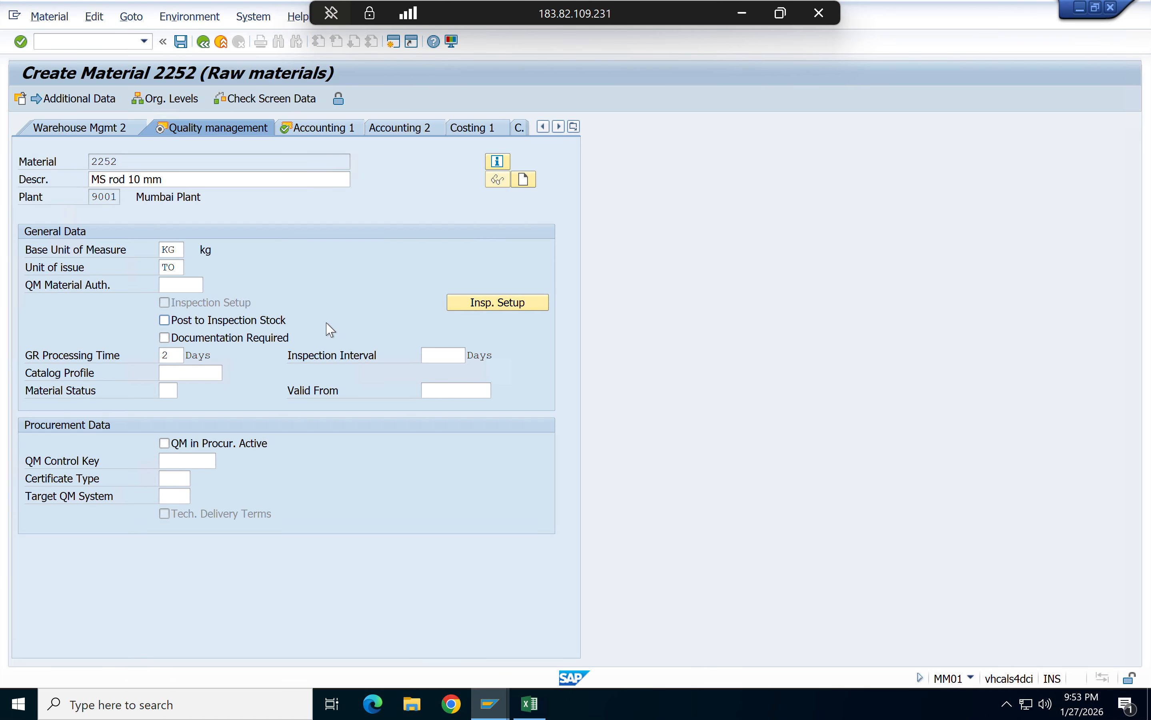
key(Return)
key(Return)
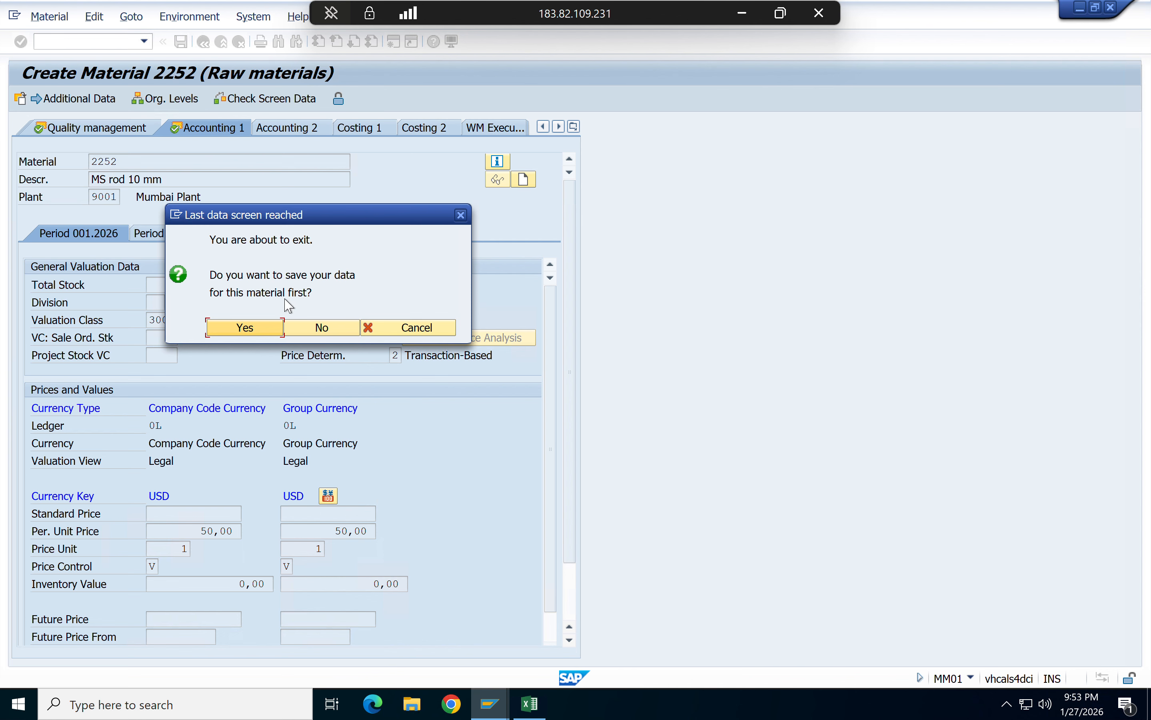
click(239, 330)
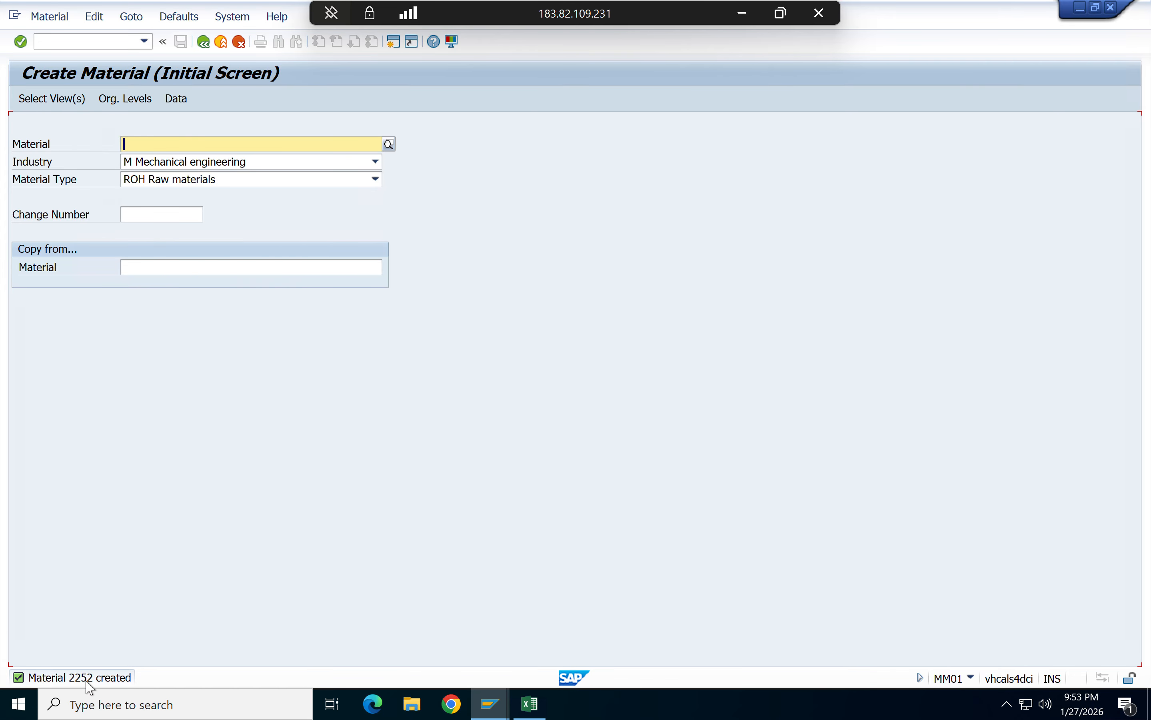
- View the details of the material creation message, select its material number and close the message window
click(102, 678)
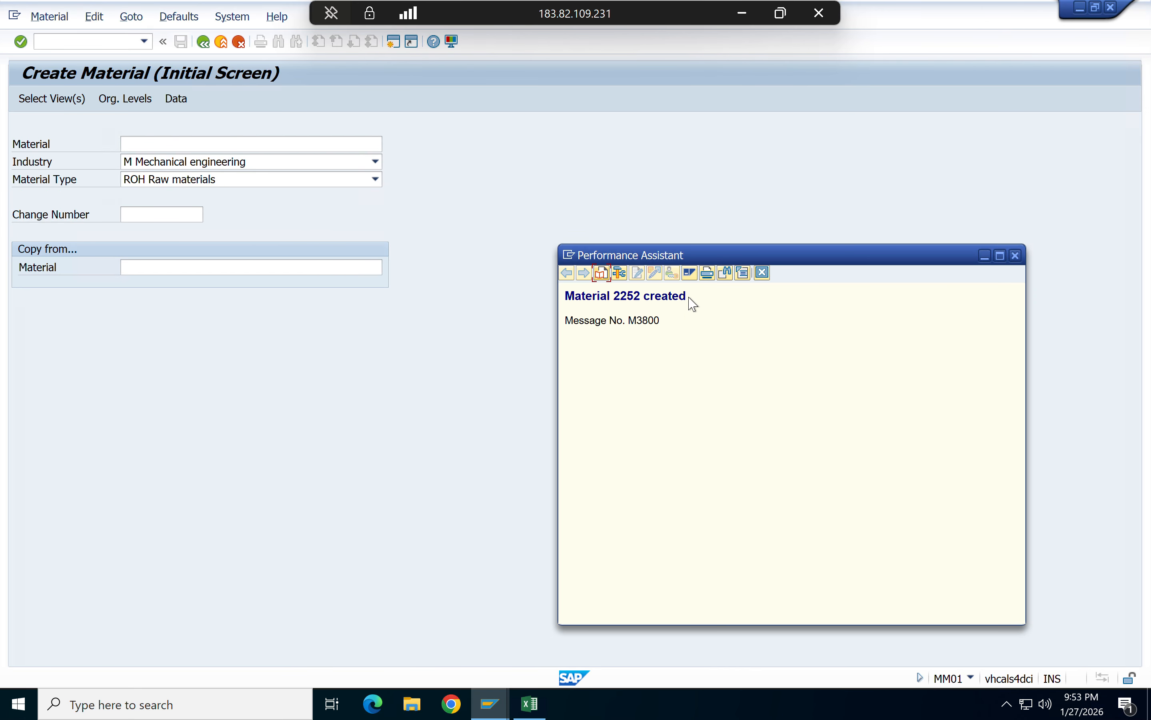
drag(691, 297, 583, 300)
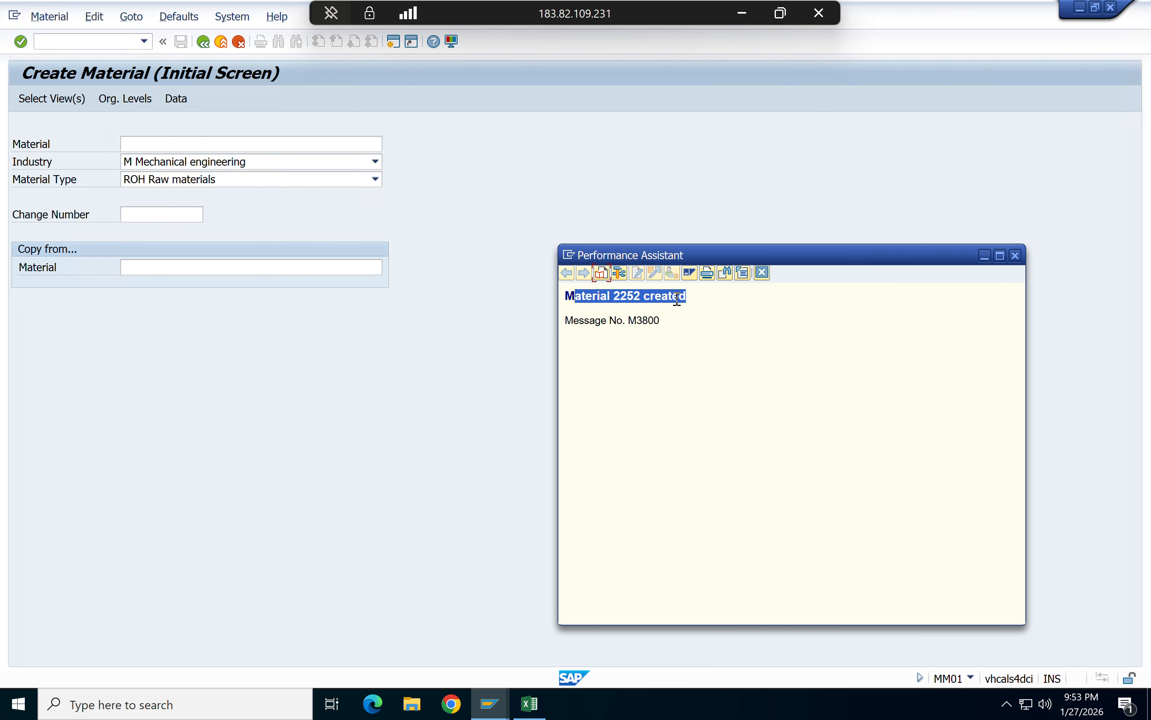
click(698, 304)
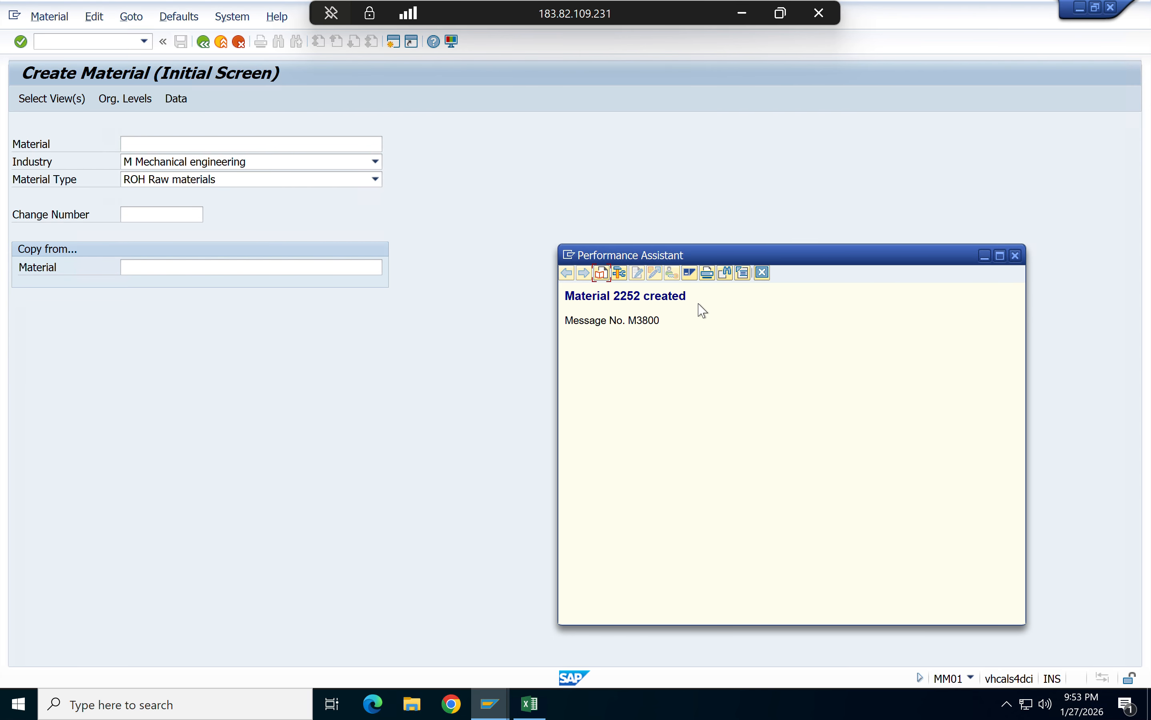
double_click(631, 297)
click(1016, 257)
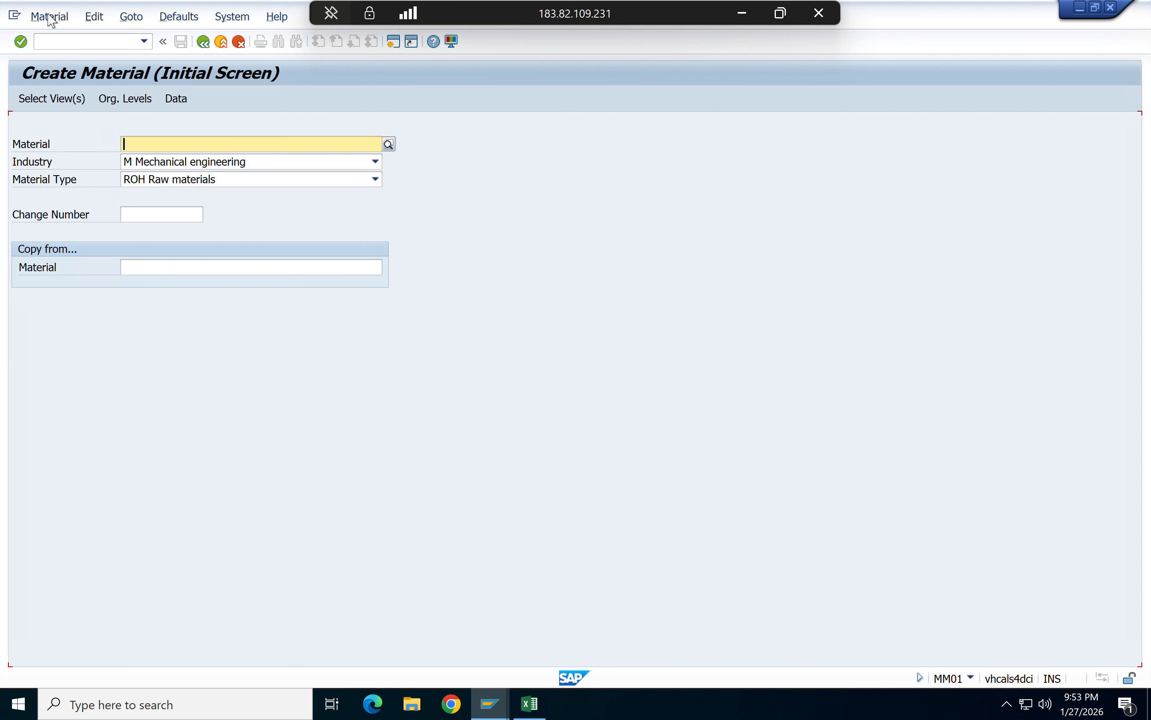
- Open material 2252 for display with the Basic Data 1, Purchasing, General Plant Data / Storage 1 and Accounting 1 views selected
click(50, 18)
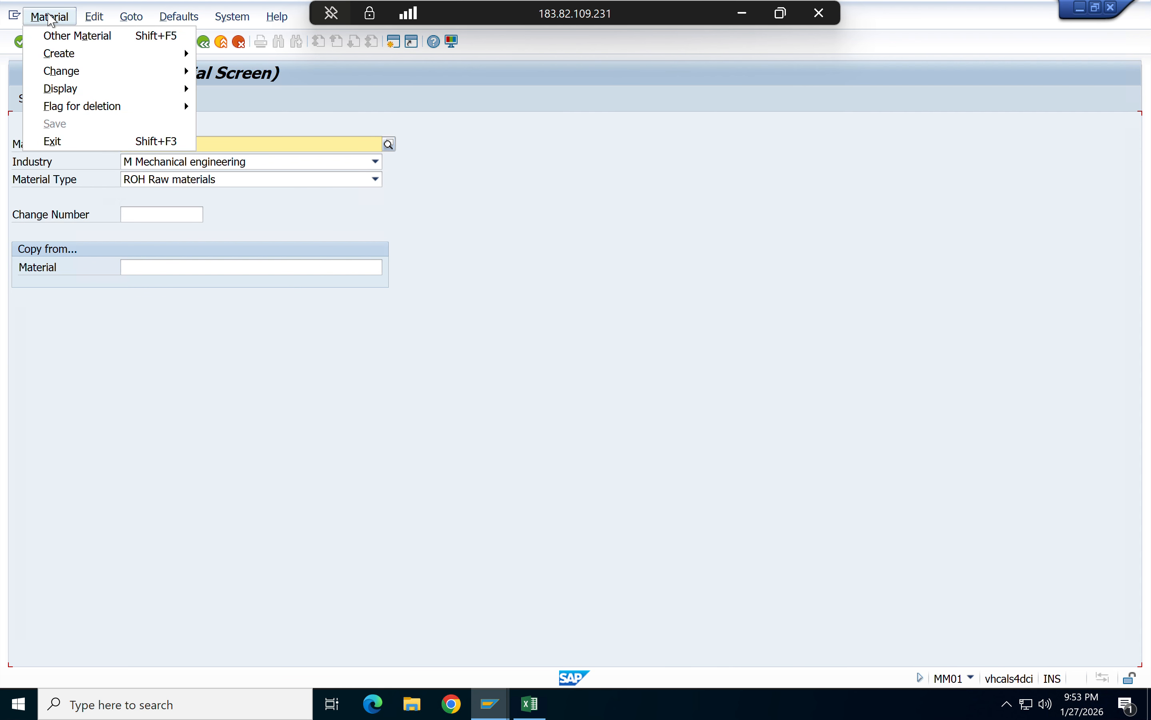
mouse_move(70, 97)
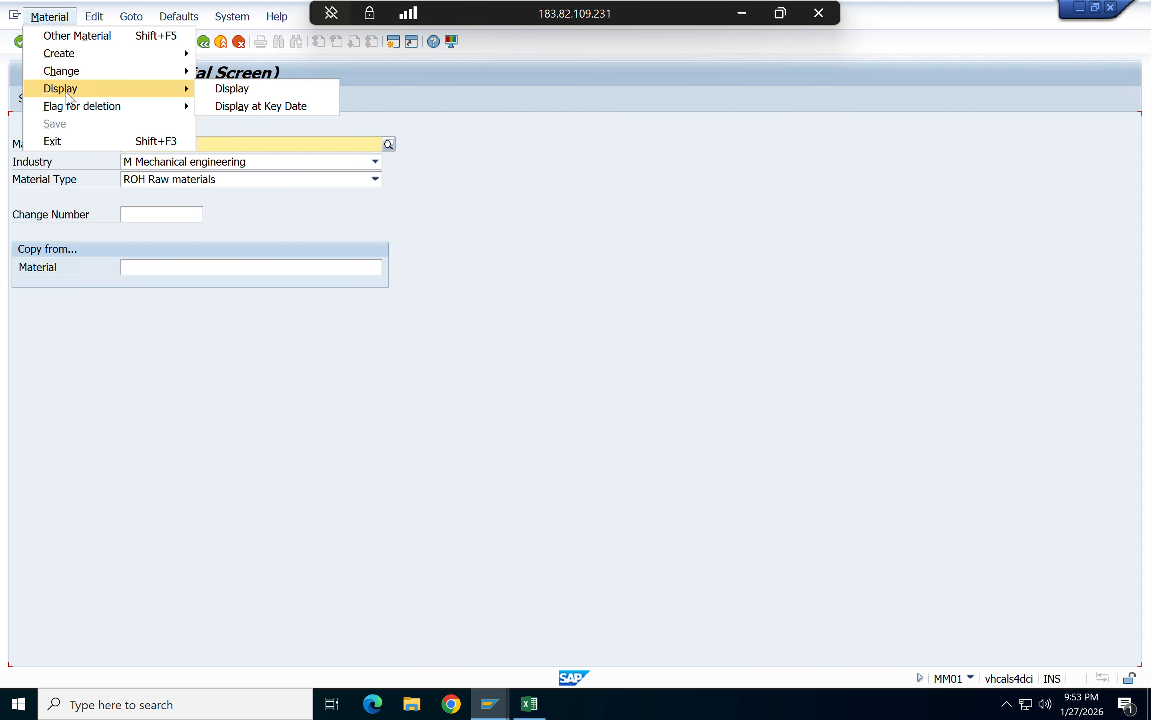
click(242, 94)
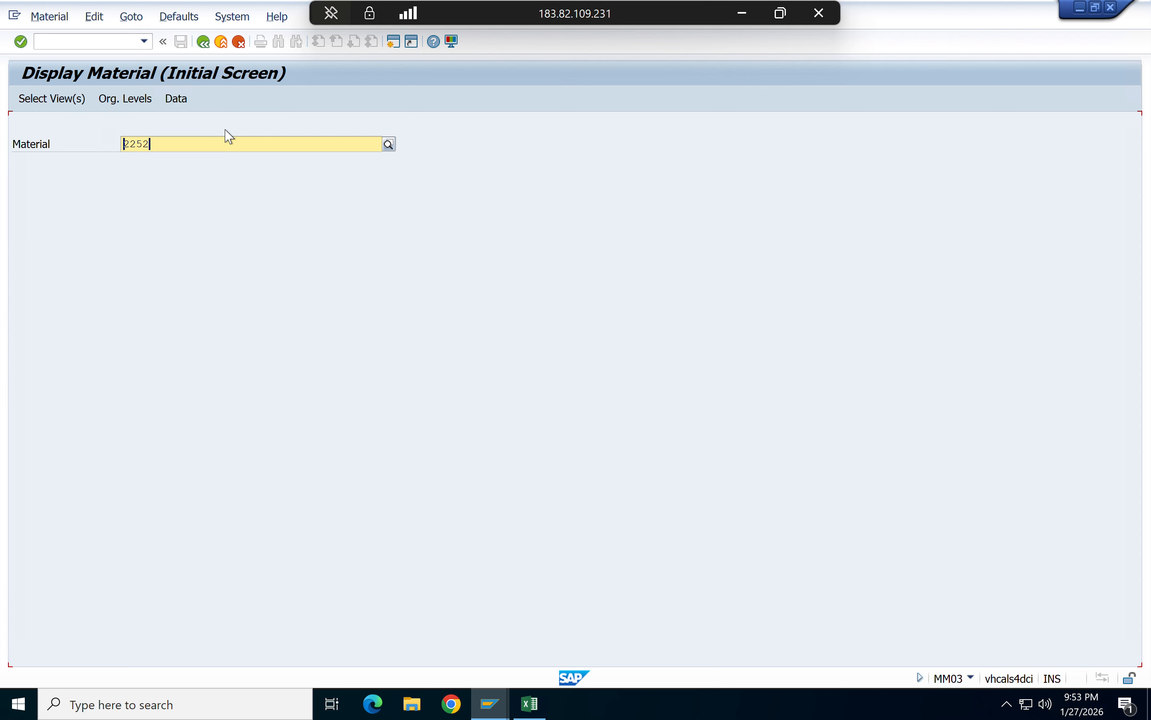
key(Return)
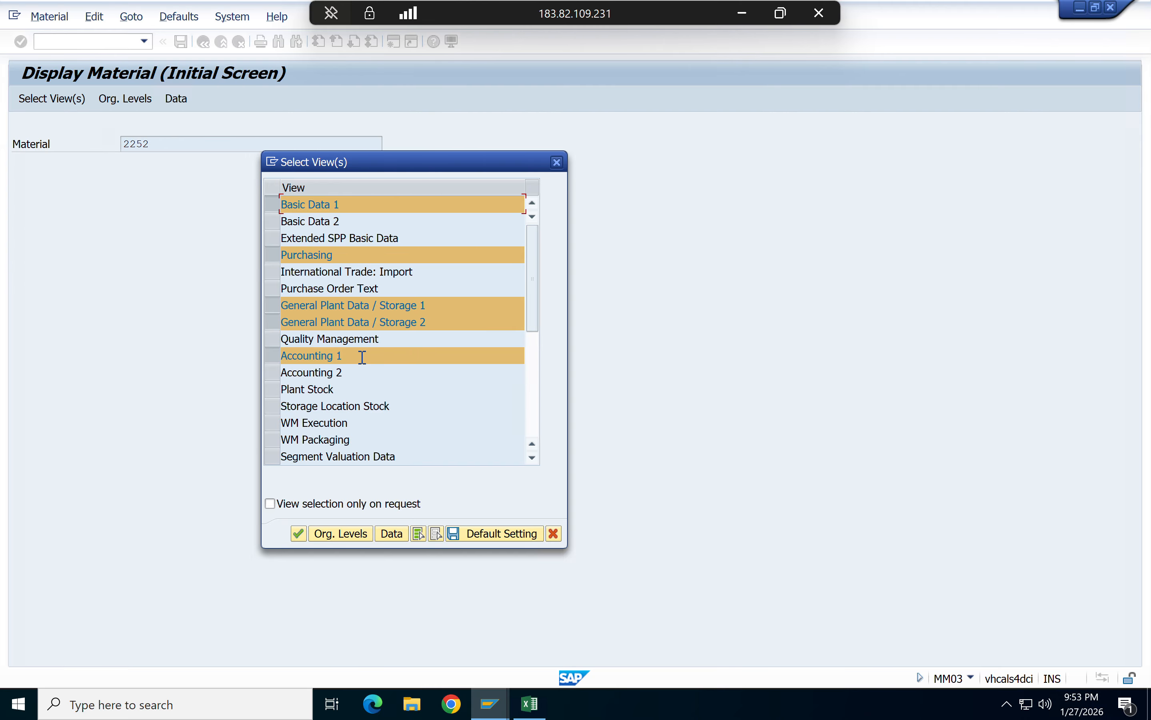
click(273, 323)
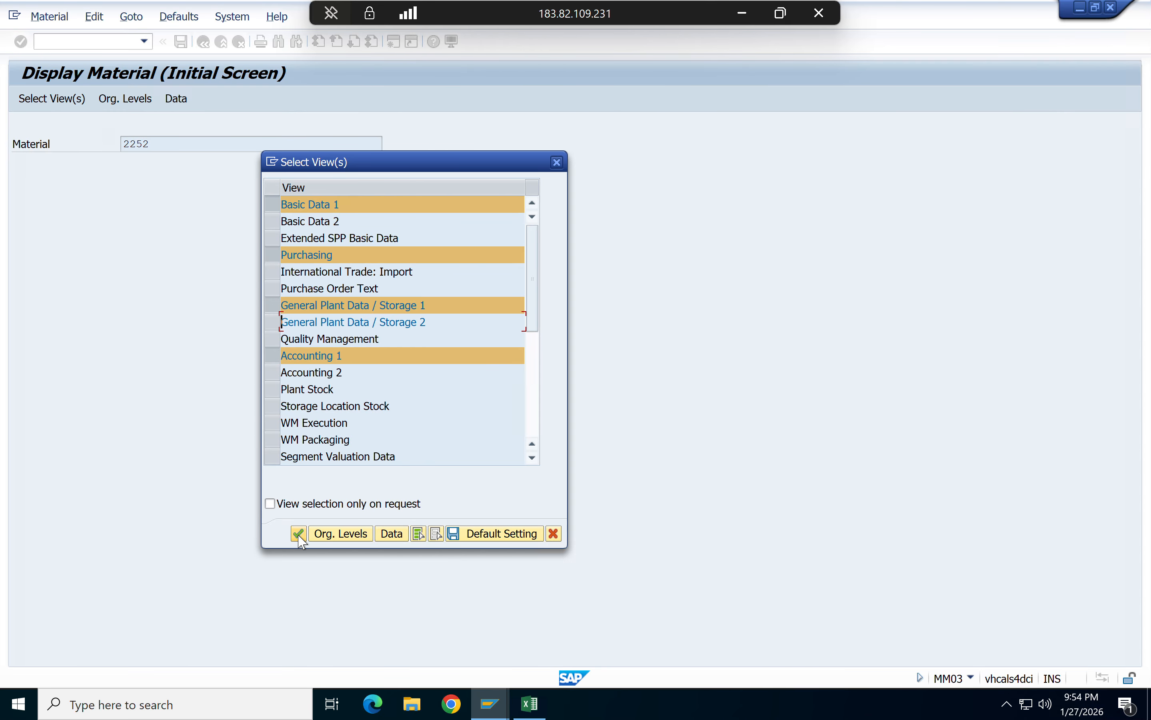
click(299, 534)
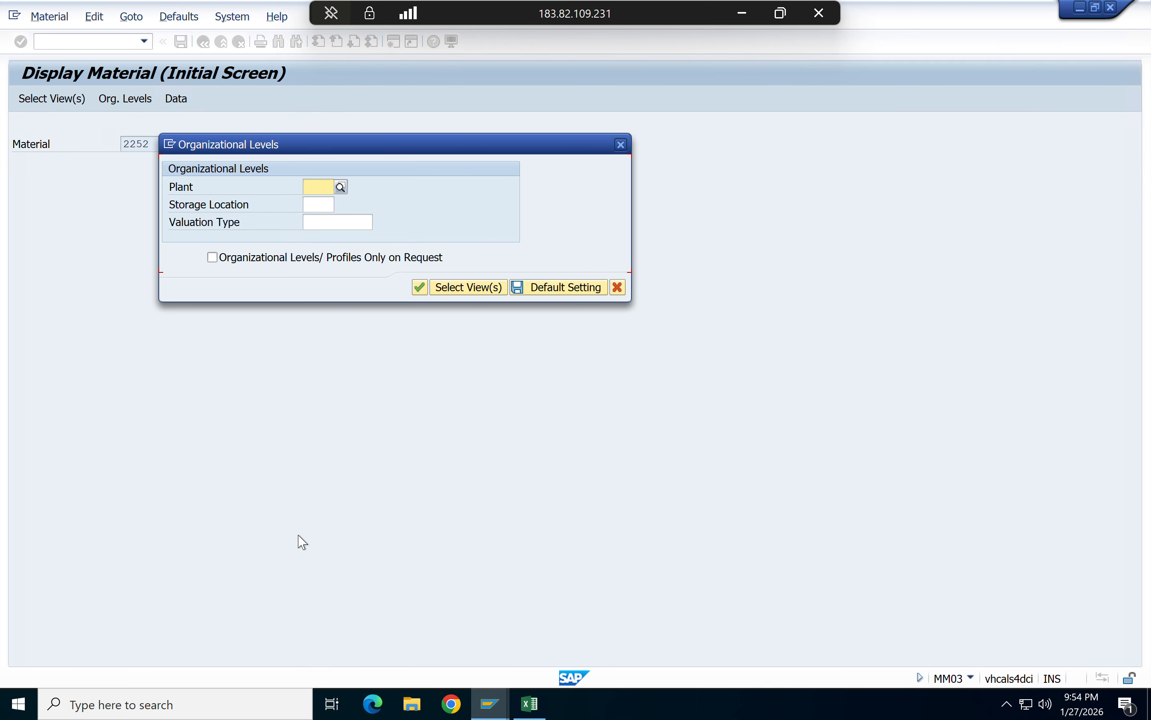
- Set the organizational levels to plant 9001 and storage location SL01 and display the data of material 2252
click(318, 190)
text(9001)
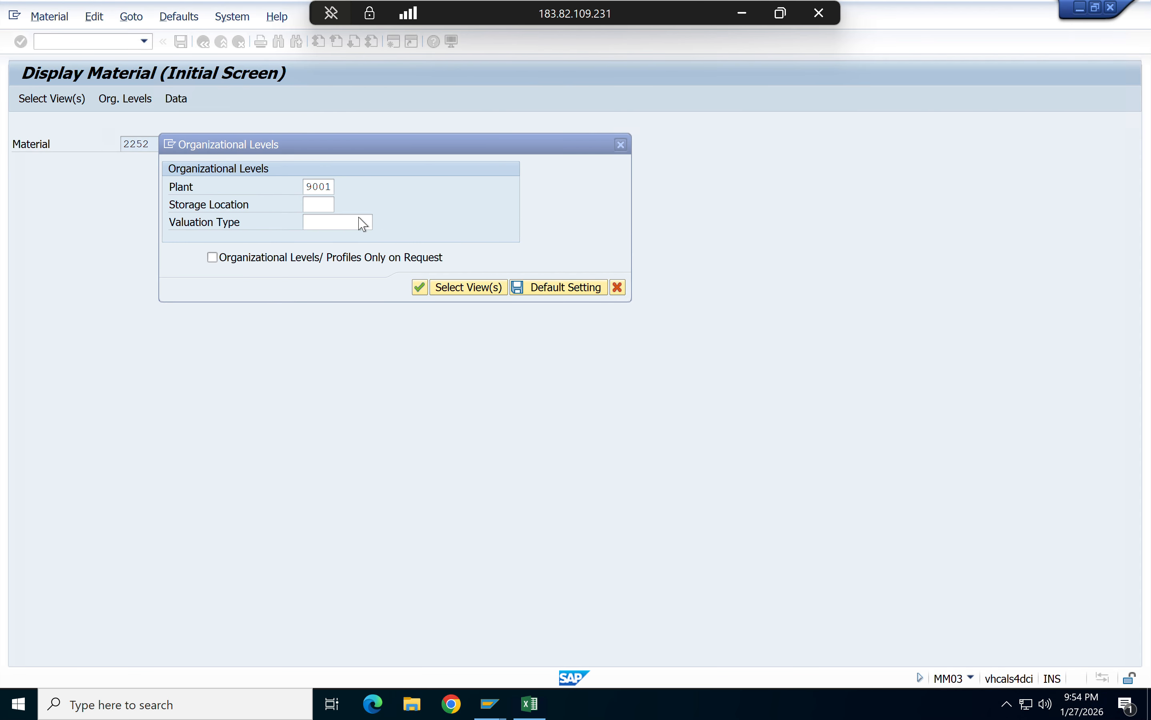
click(320, 204)
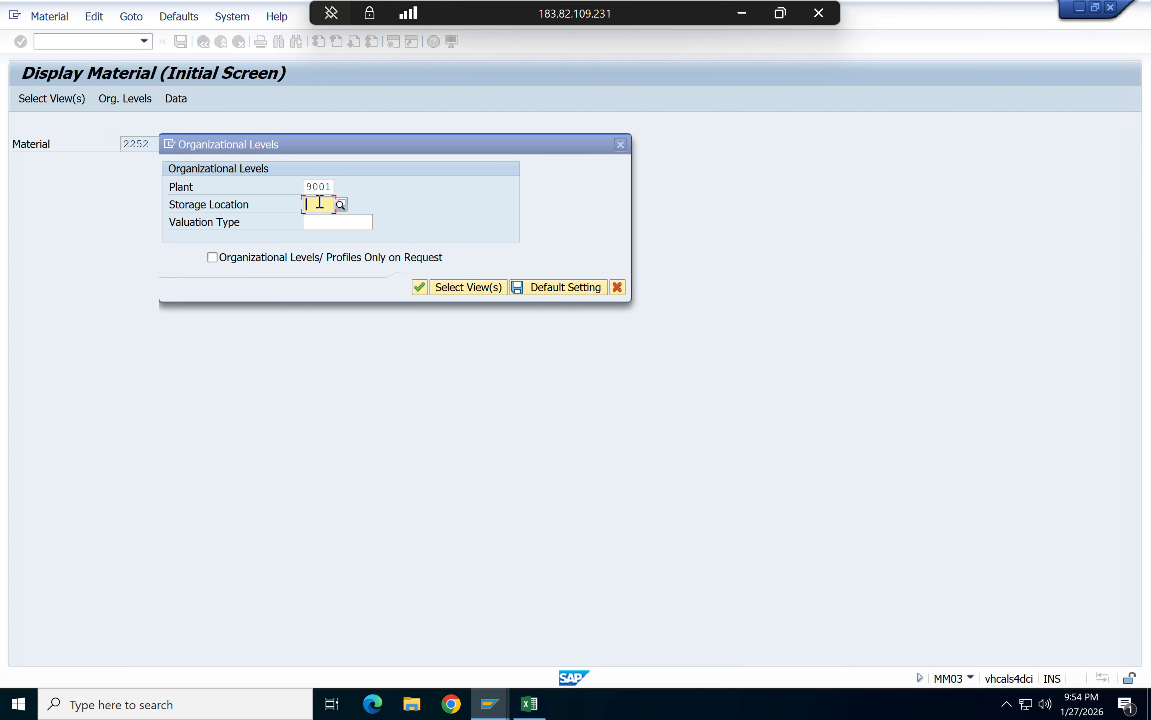
text(sl01)
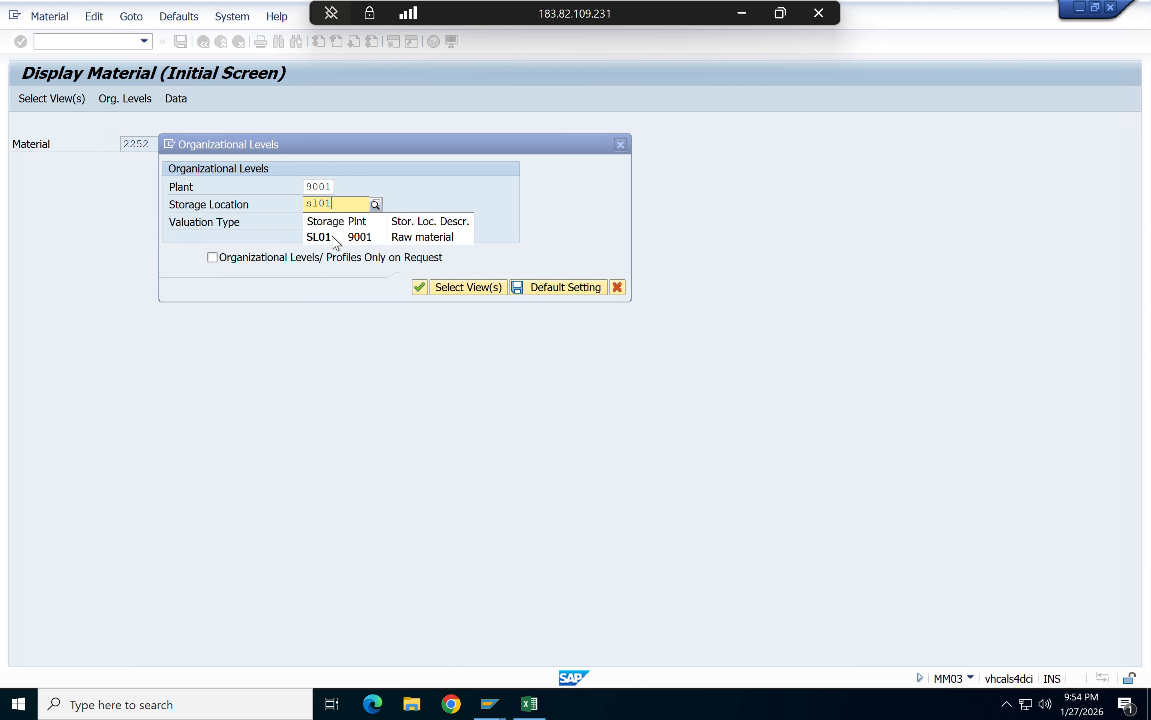
click(318, 238)
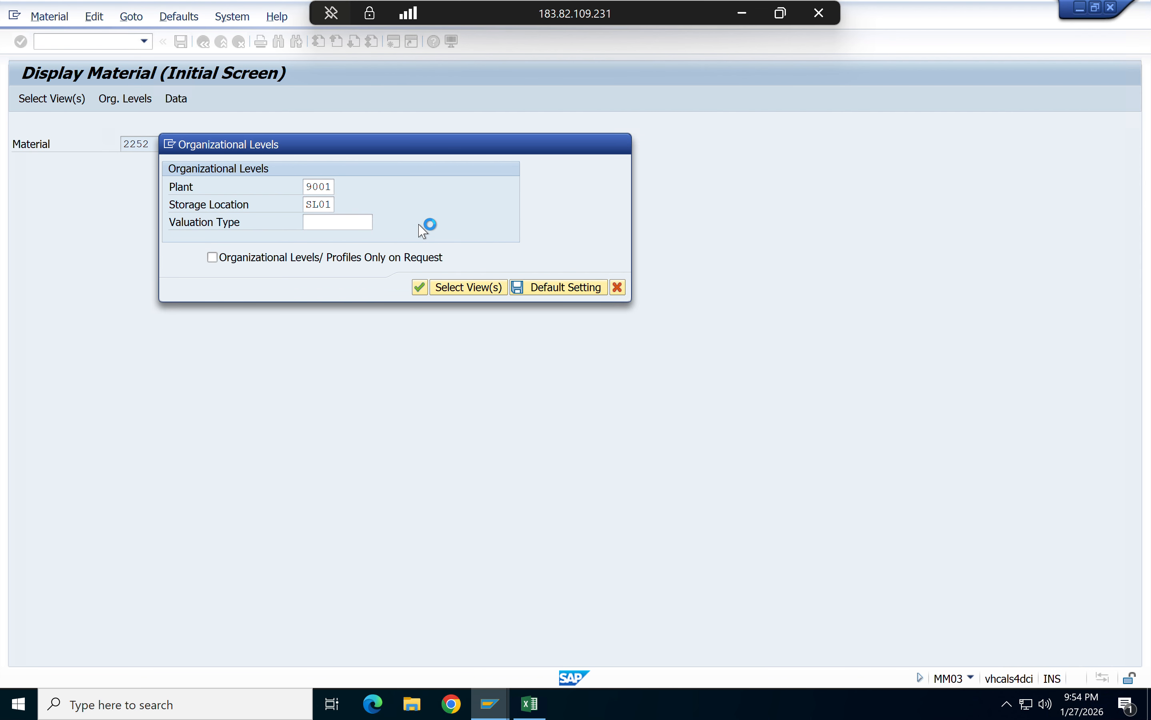
key(Return)
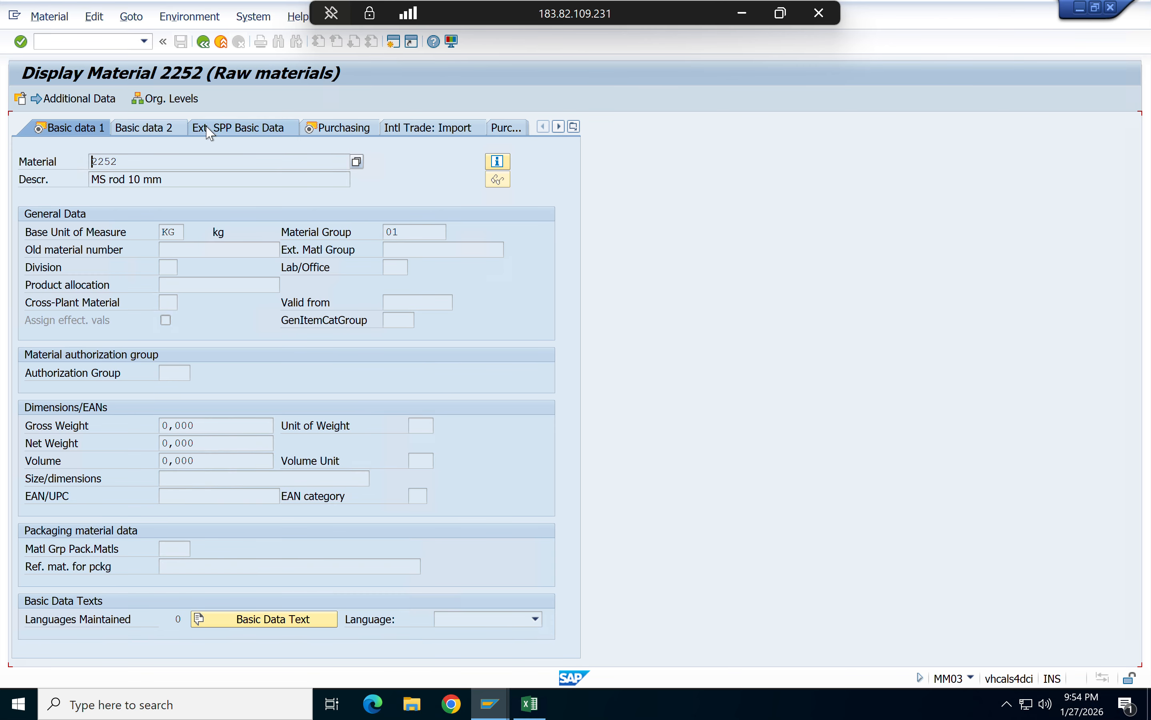
- Leave the display and open material 2252 for changing, with the General Plant Data / Storage 2 view deselected
click(205, 46)
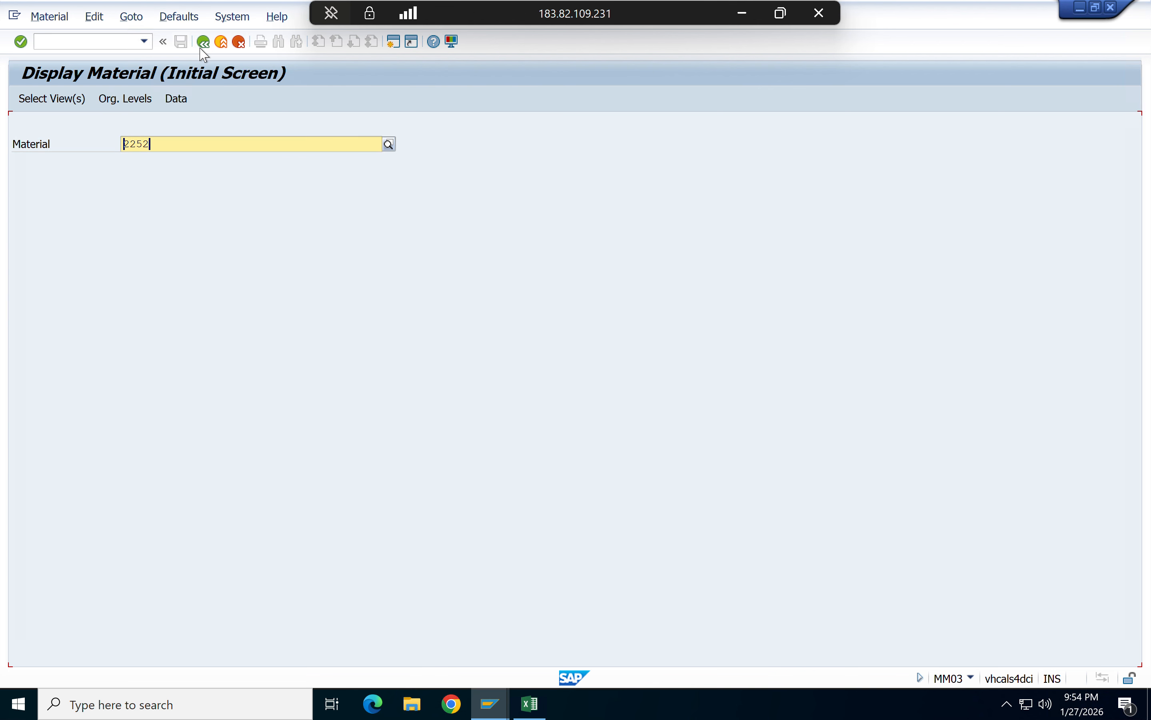
click(53, 20)
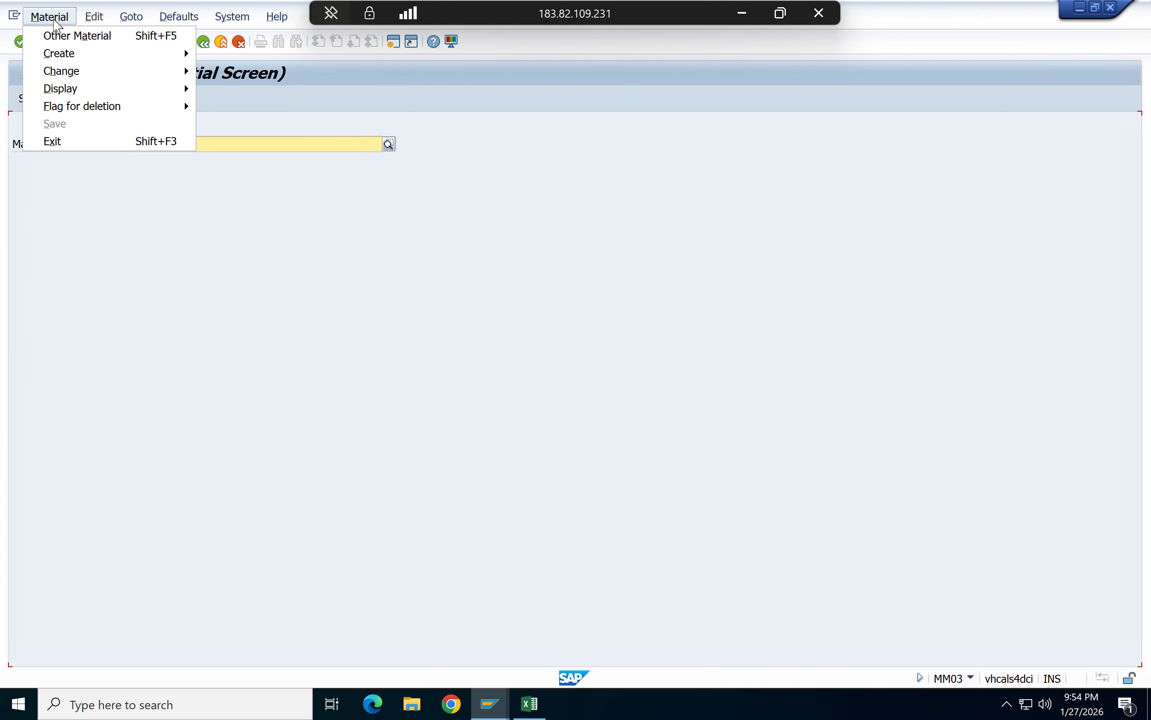
mouse_move(82, 72)
click(259, 71)
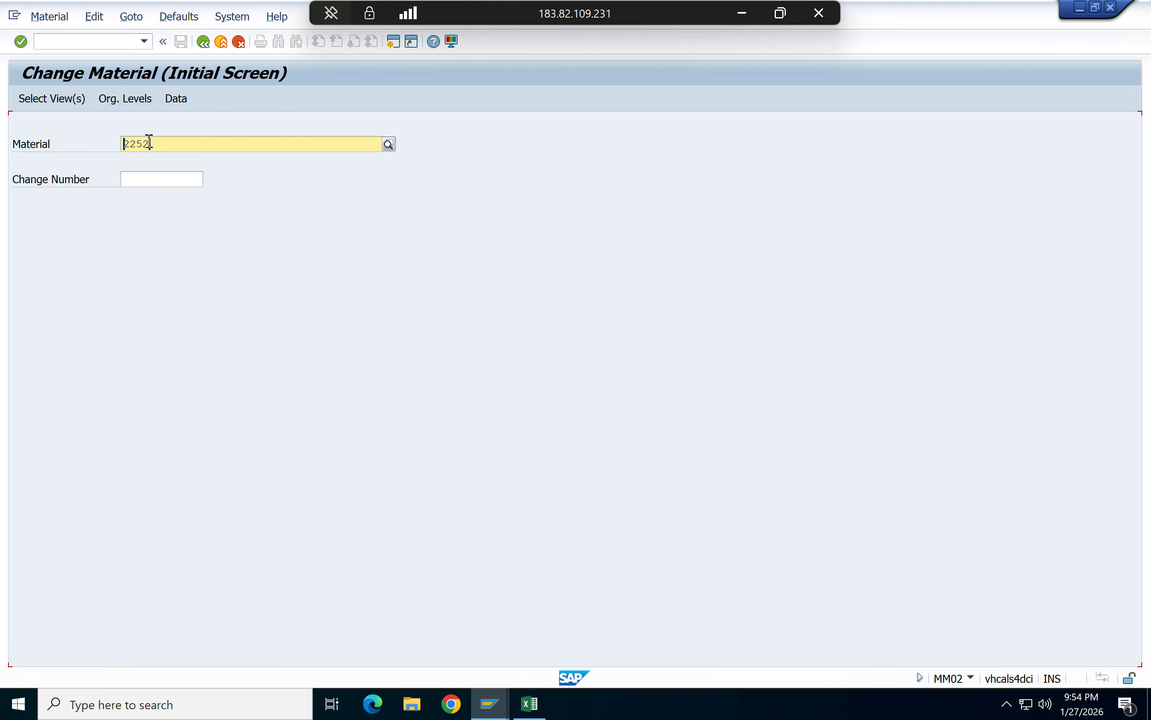
key(Return)
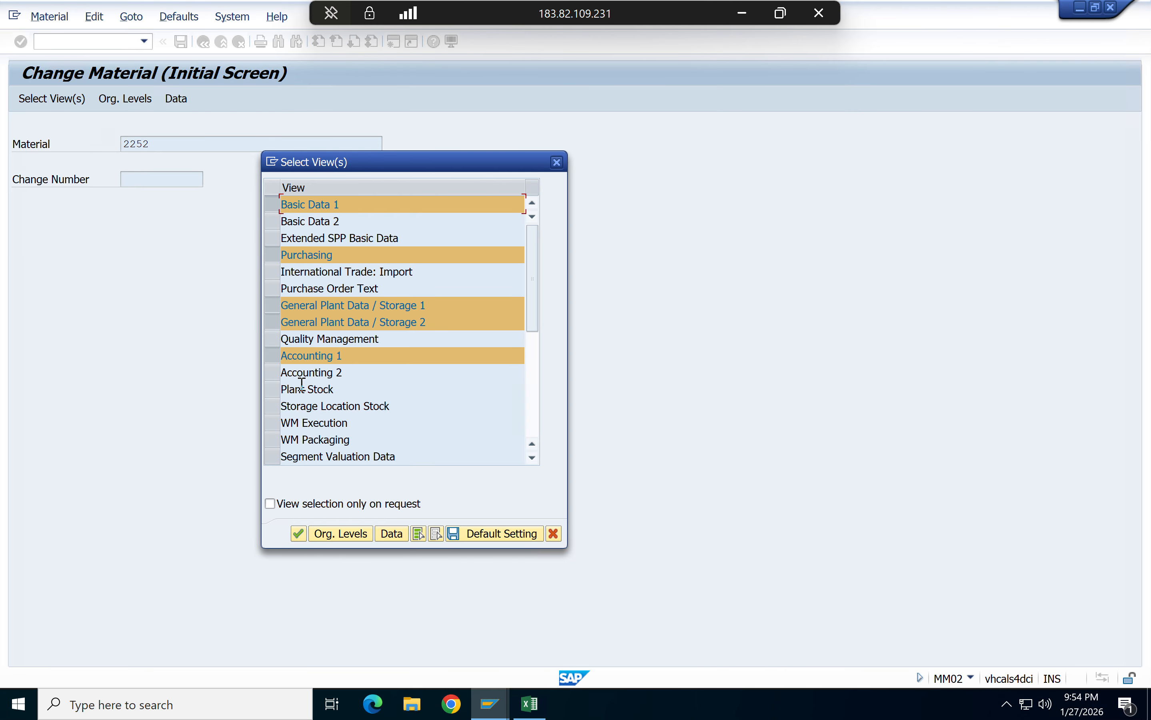
click(274, 324)
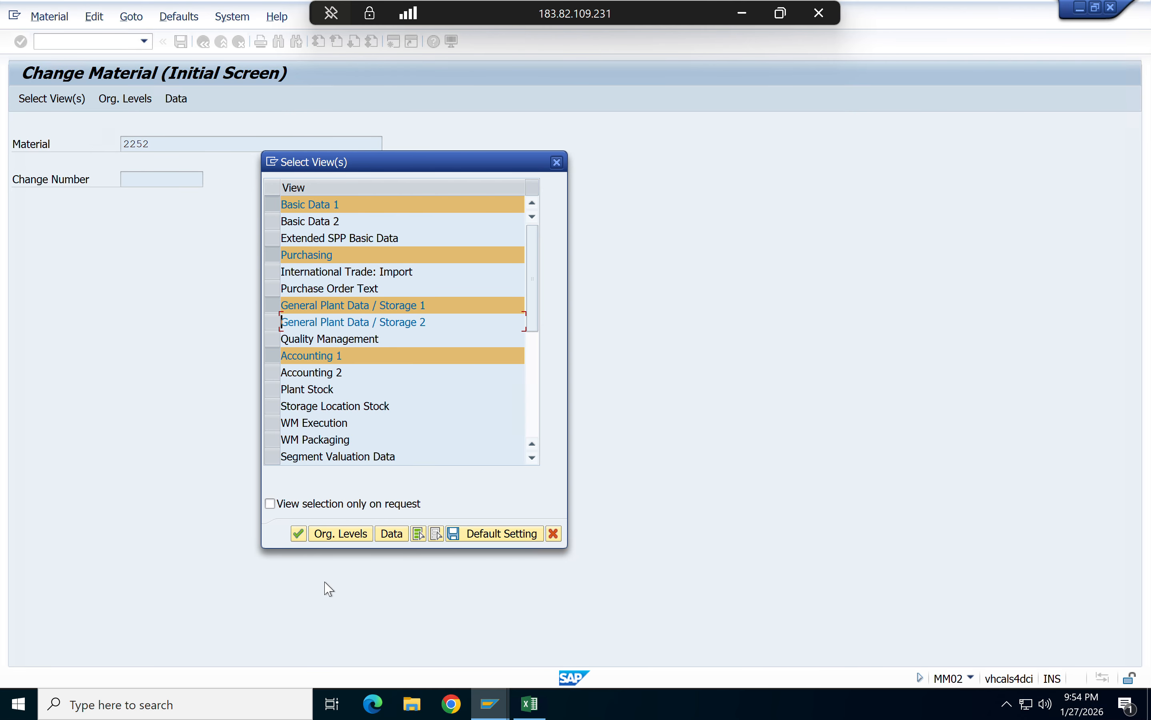
click(298, 533)
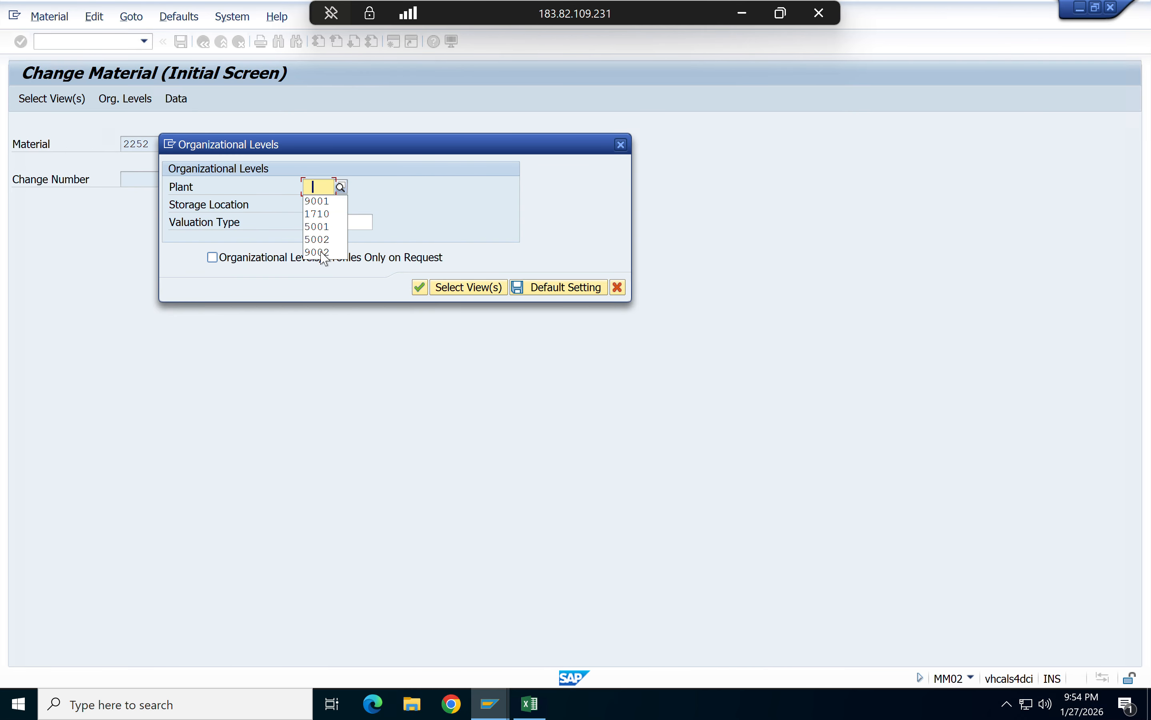
- Set the organizational levels to plant 9001 and its suggested storage location, and continue to the material data
click(318, 202)
click(327, 206)
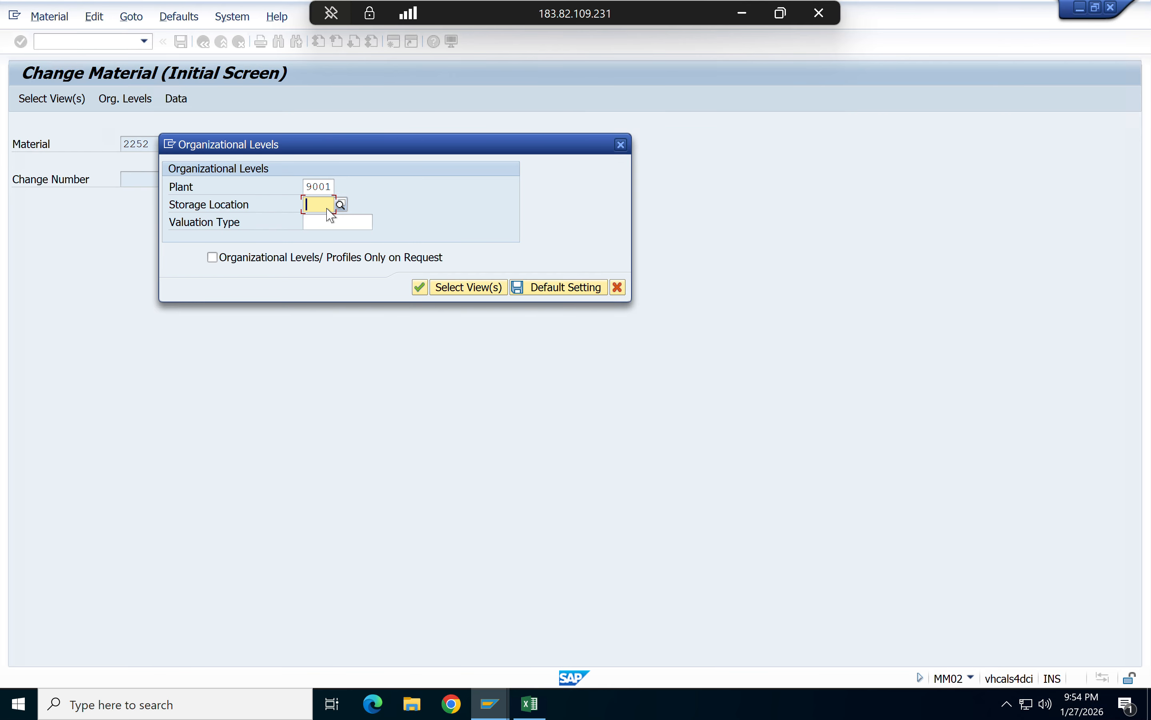
click(328, 219)
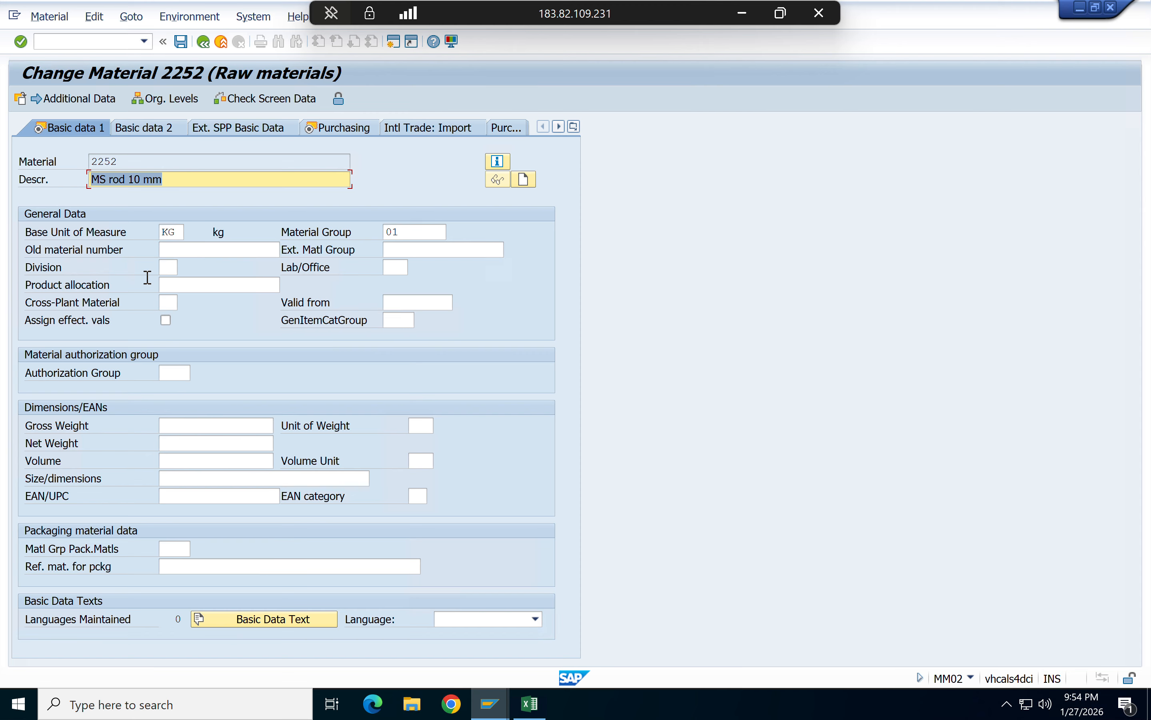
- Enter MS001 as the old material number and set the valid-from date to 26.01.2026
click(200, 254)
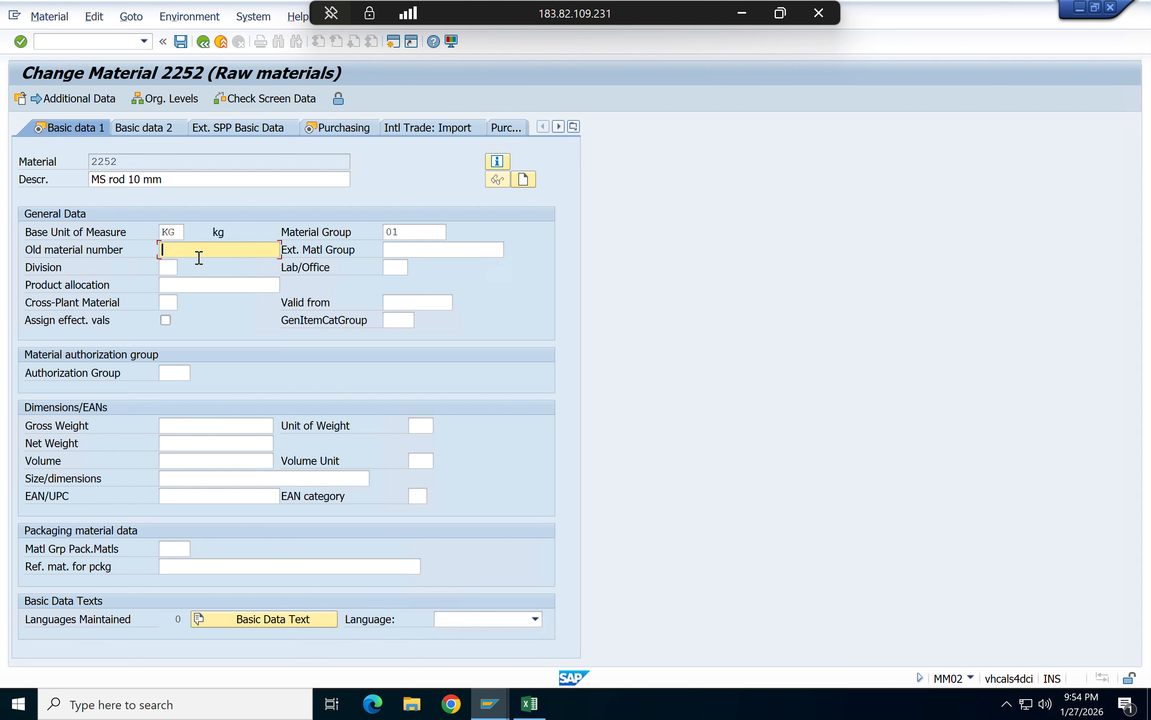
text(MS001)
click(396, 302)
click(460, 303)
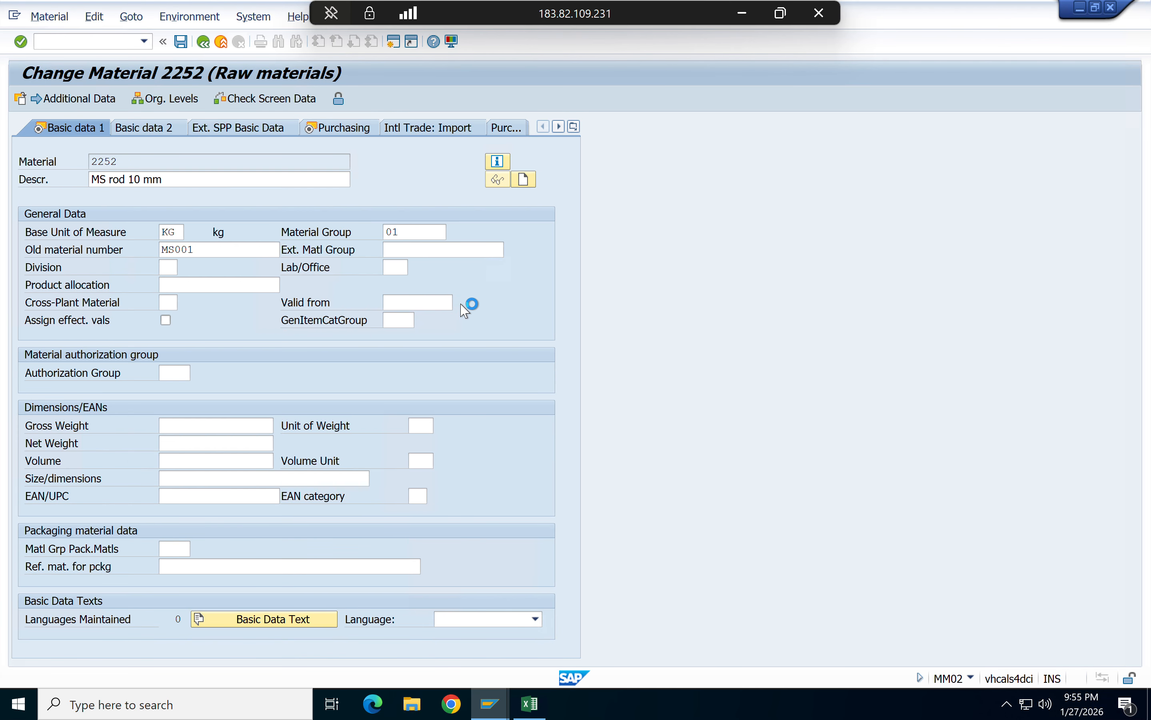
click(205, 340)
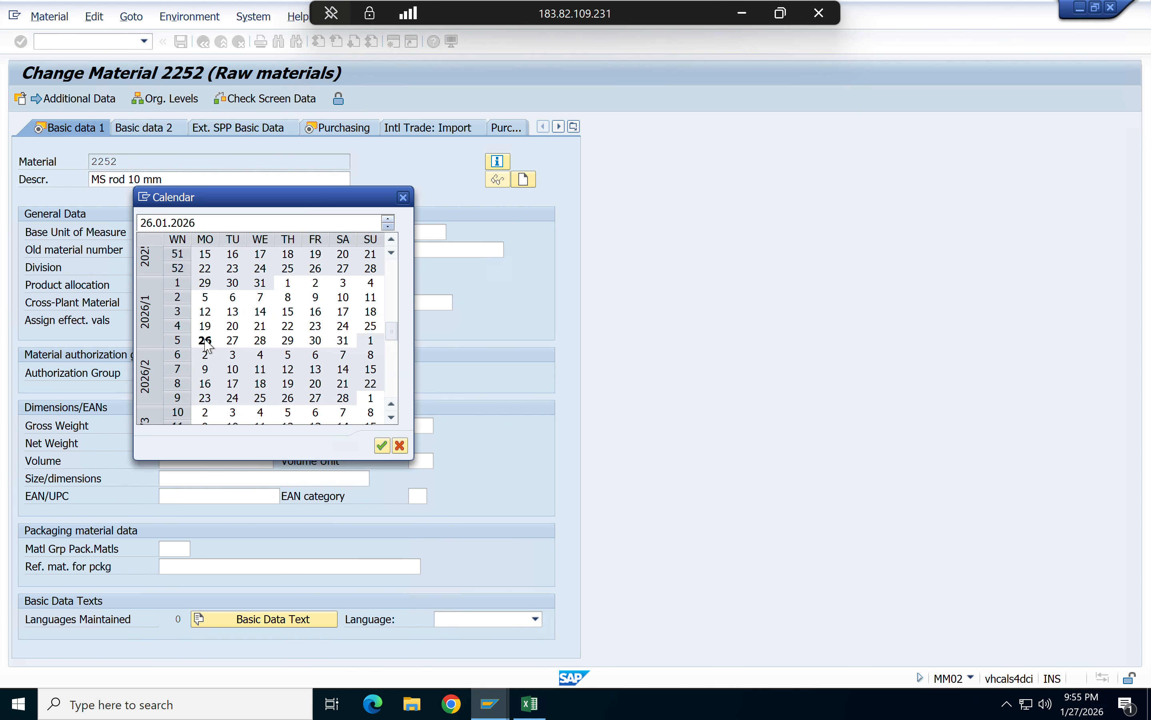
double_click(204, 341)
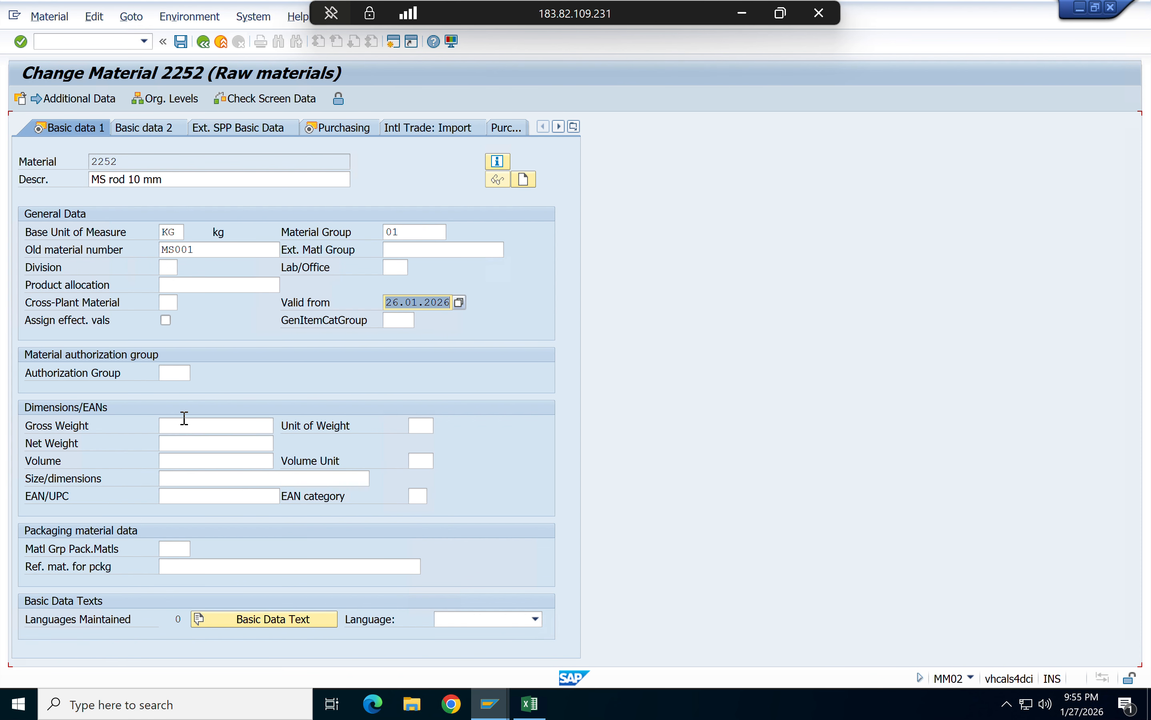
- Enter a gross weight of 10 with kg as the unit of weight
click(223, 428)
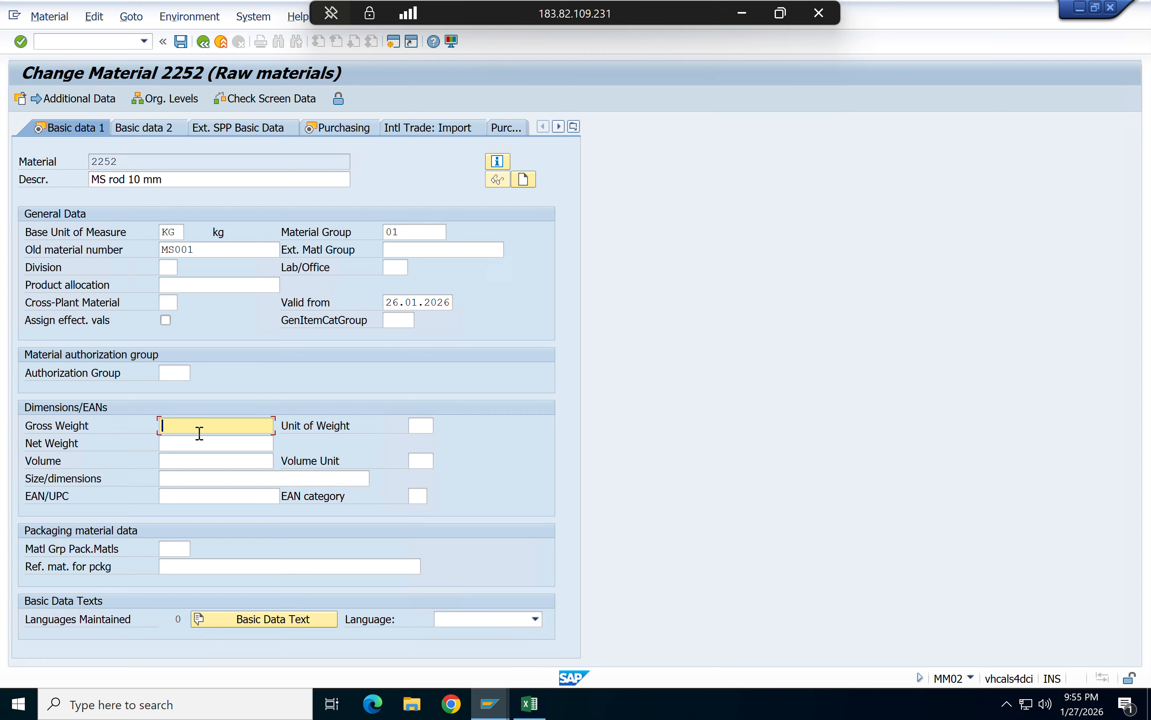
text(10)
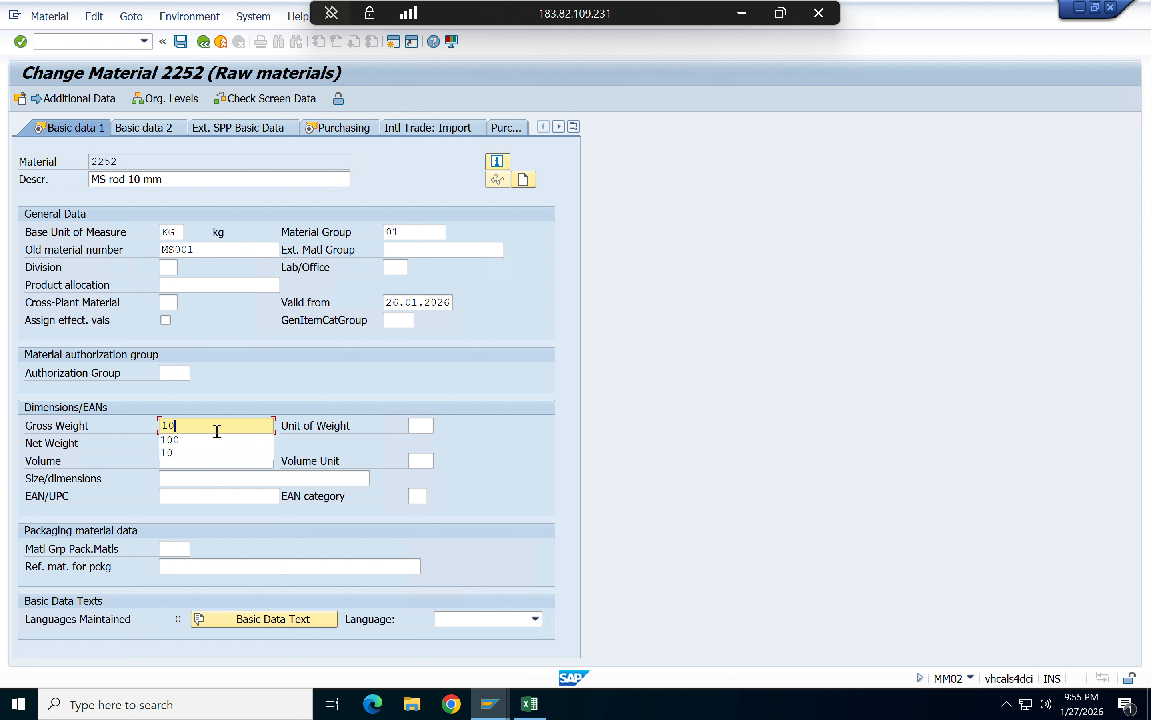
click(426, 428)
text(kg)
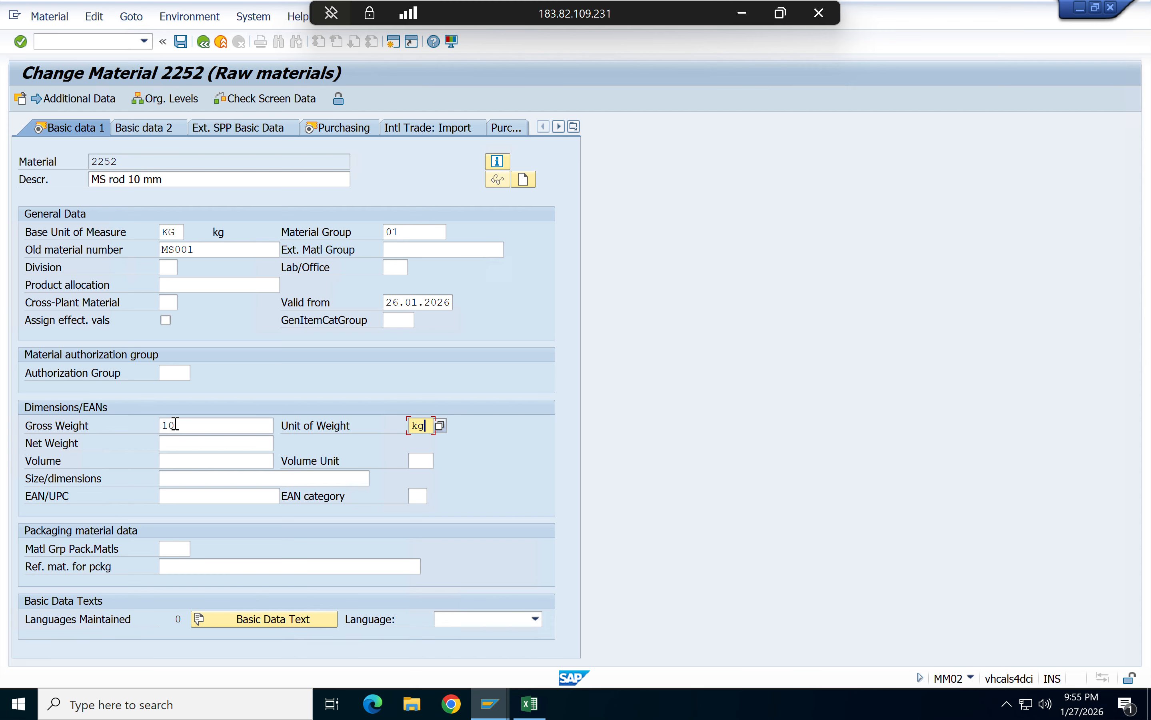
- Clear the gross weight and its unit of weight
drag(178, 426, 158, 426)
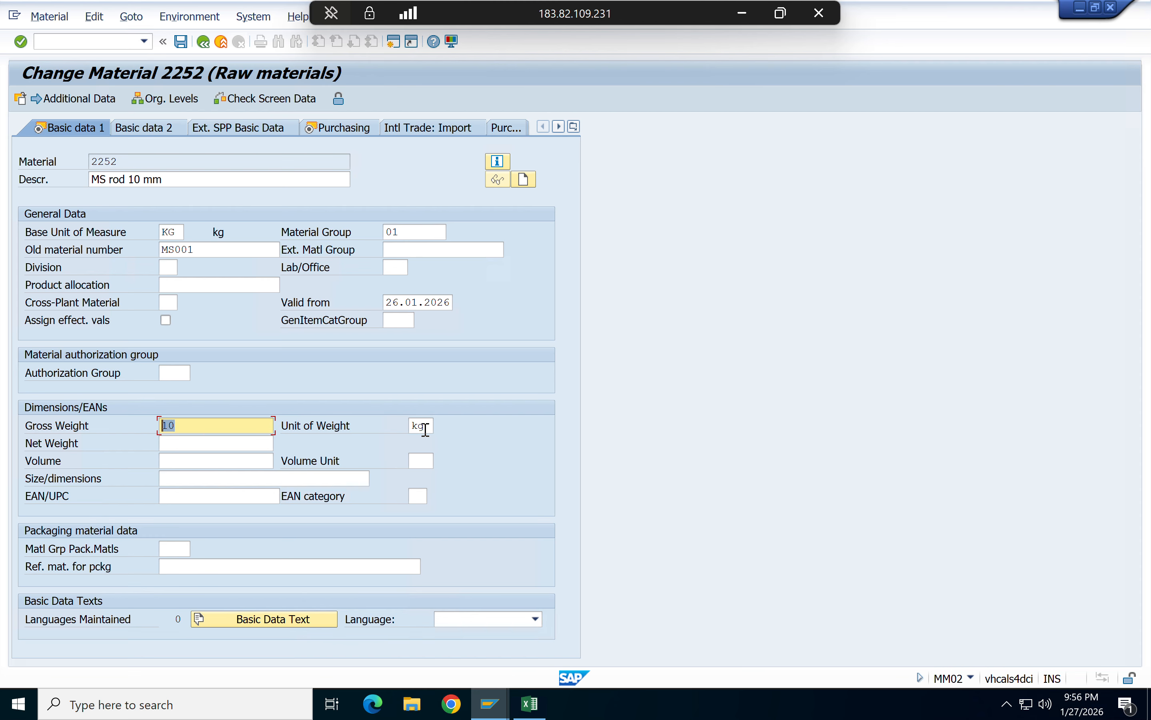
drag(426, 426, 379, 430)
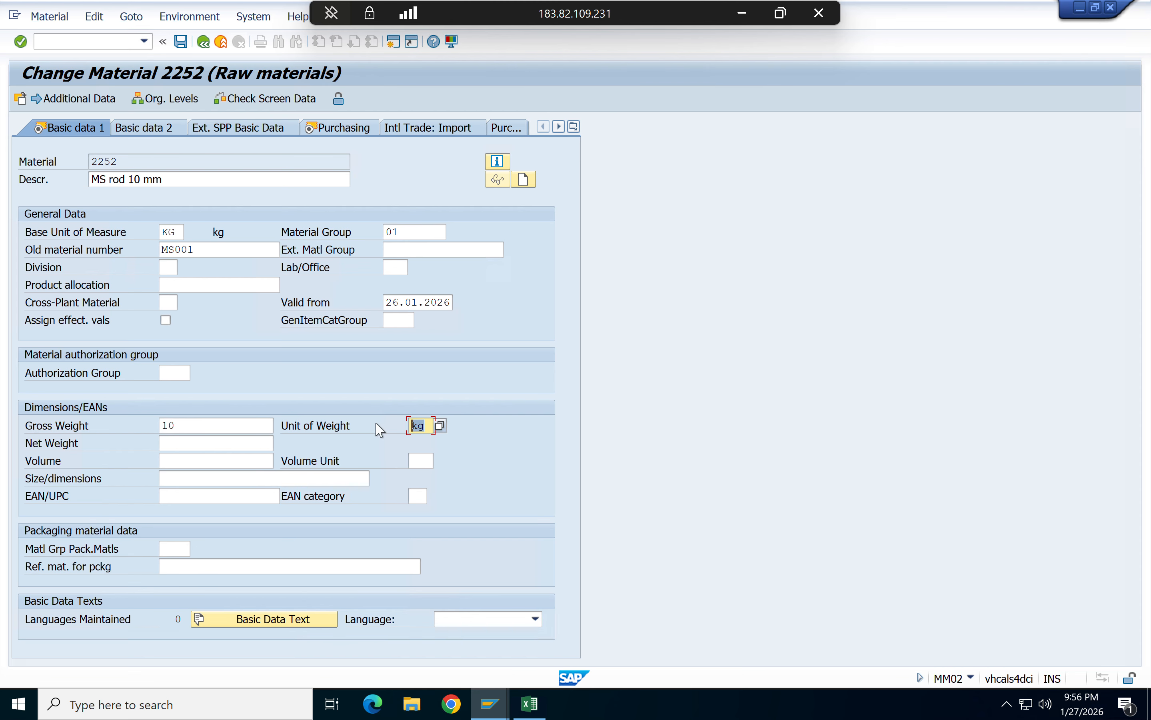
key(BackSpace)
click(179, 425)
drag(179, 425, 145, 426)
key(BackSpace)
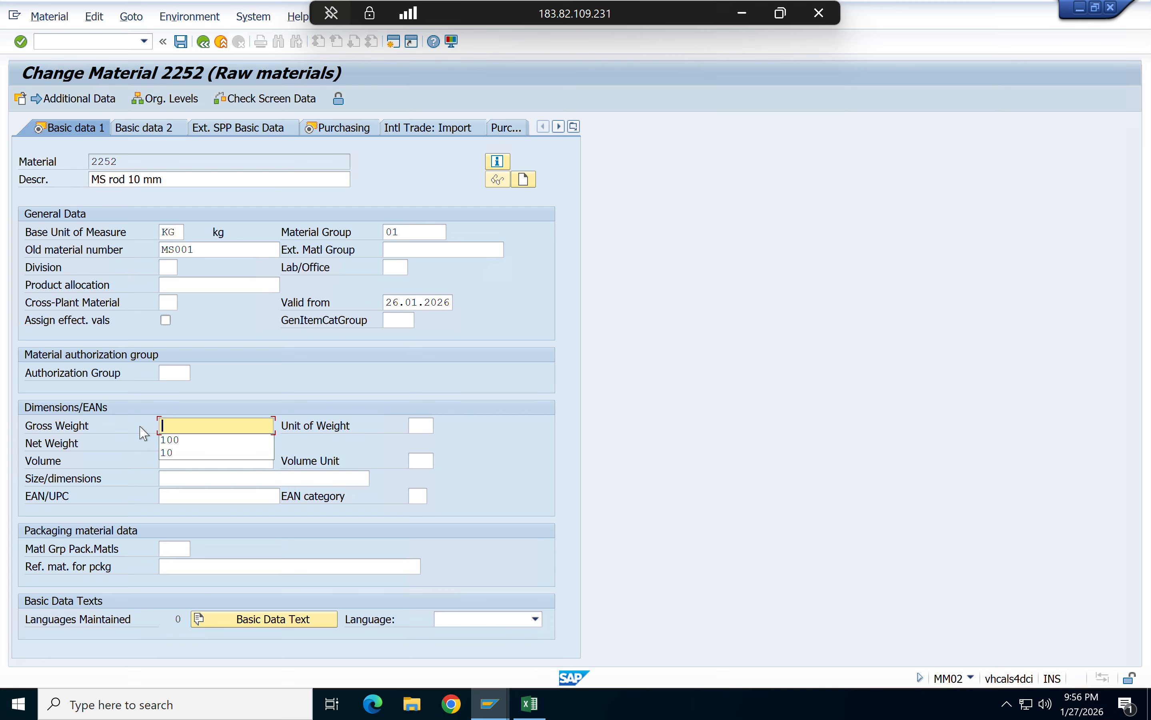
click(248, 497)
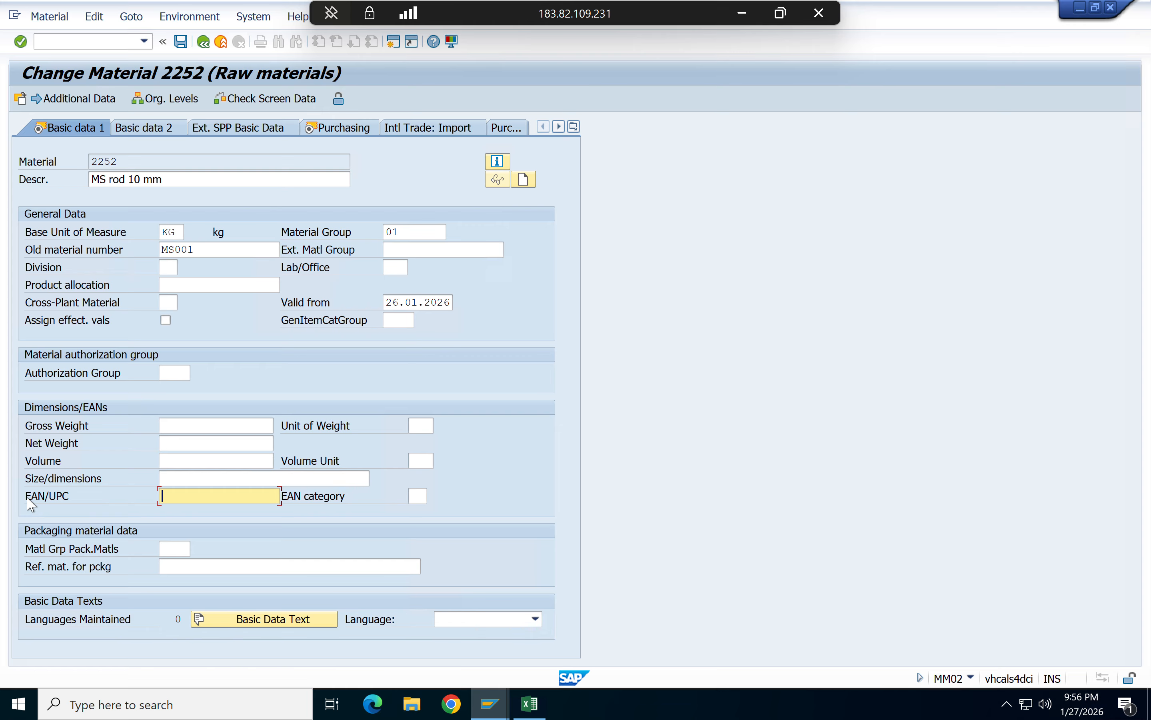
click(69, 498)
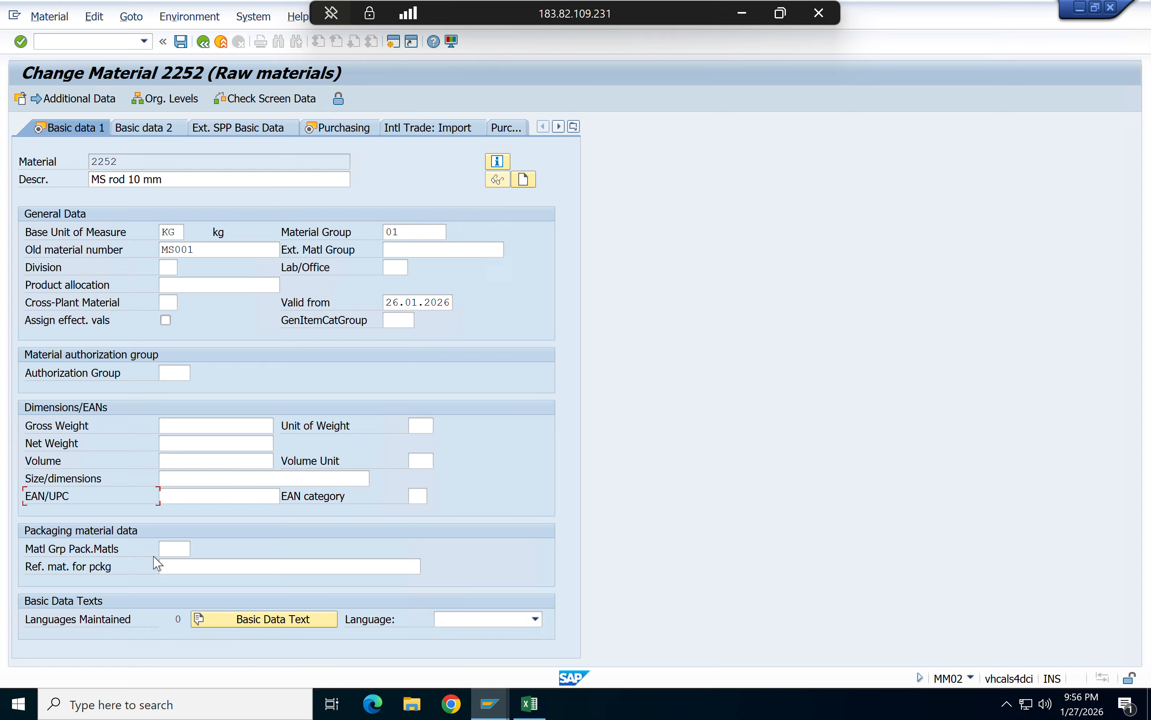
- Set the cross-plant material status to 03 (Use) and save the changes to the material
click(369, 133)
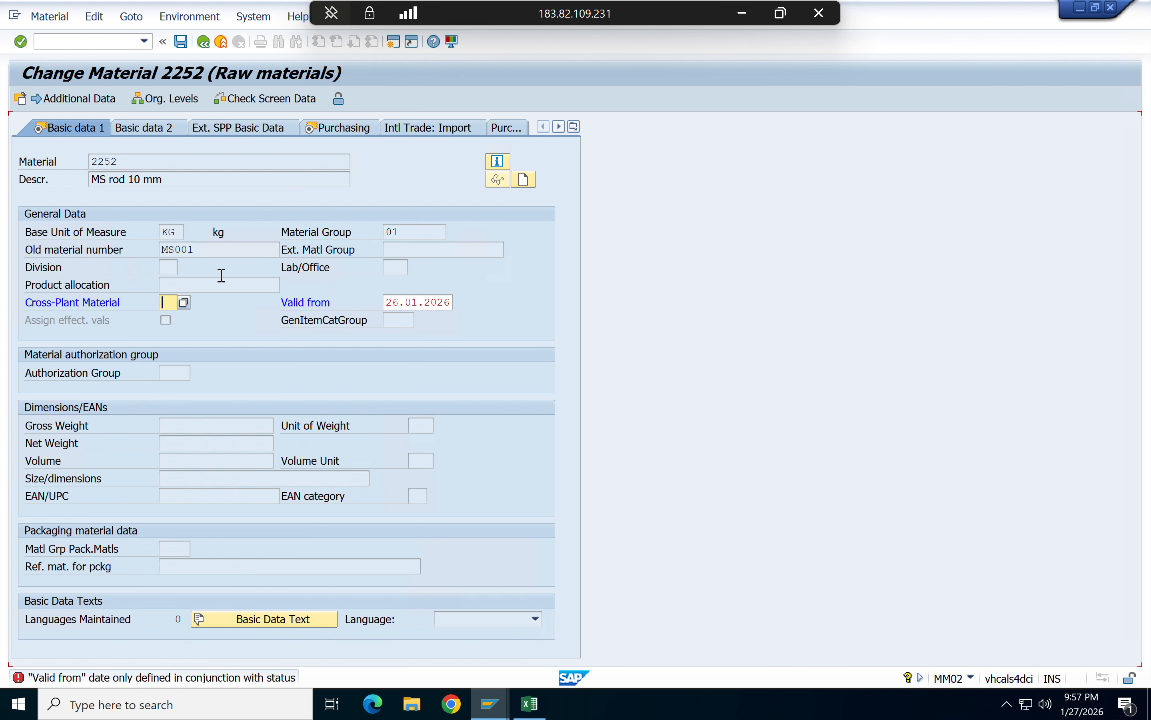
click(184, 304)
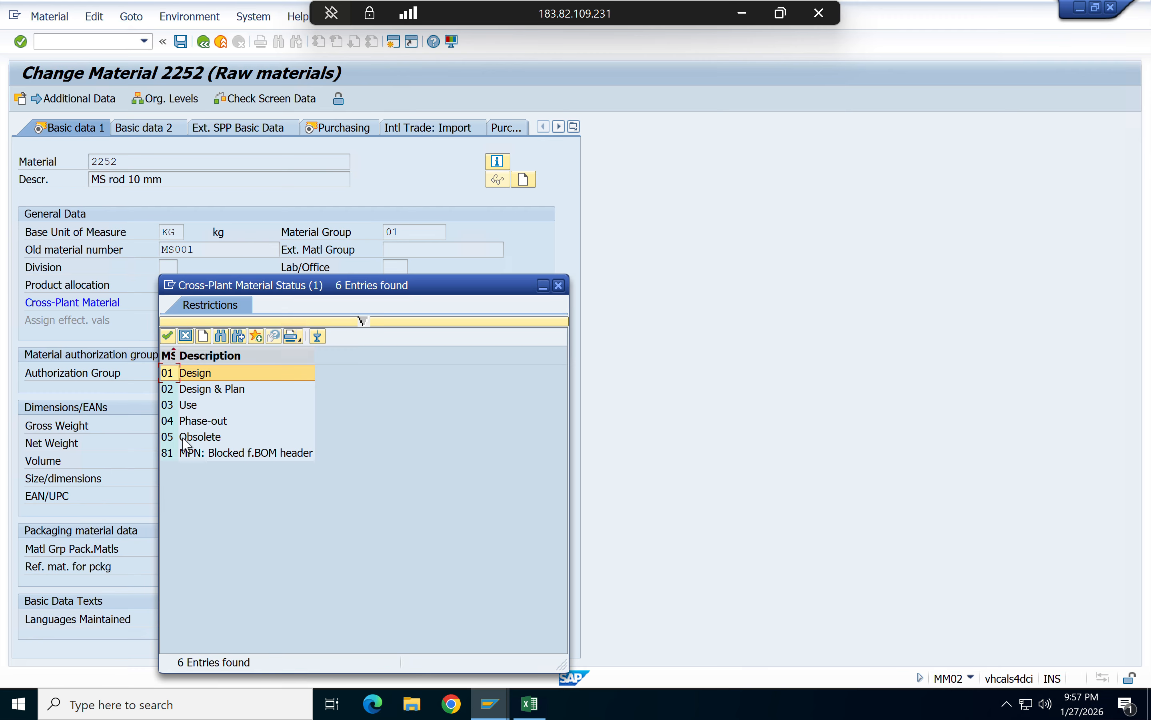
click(213, 407)
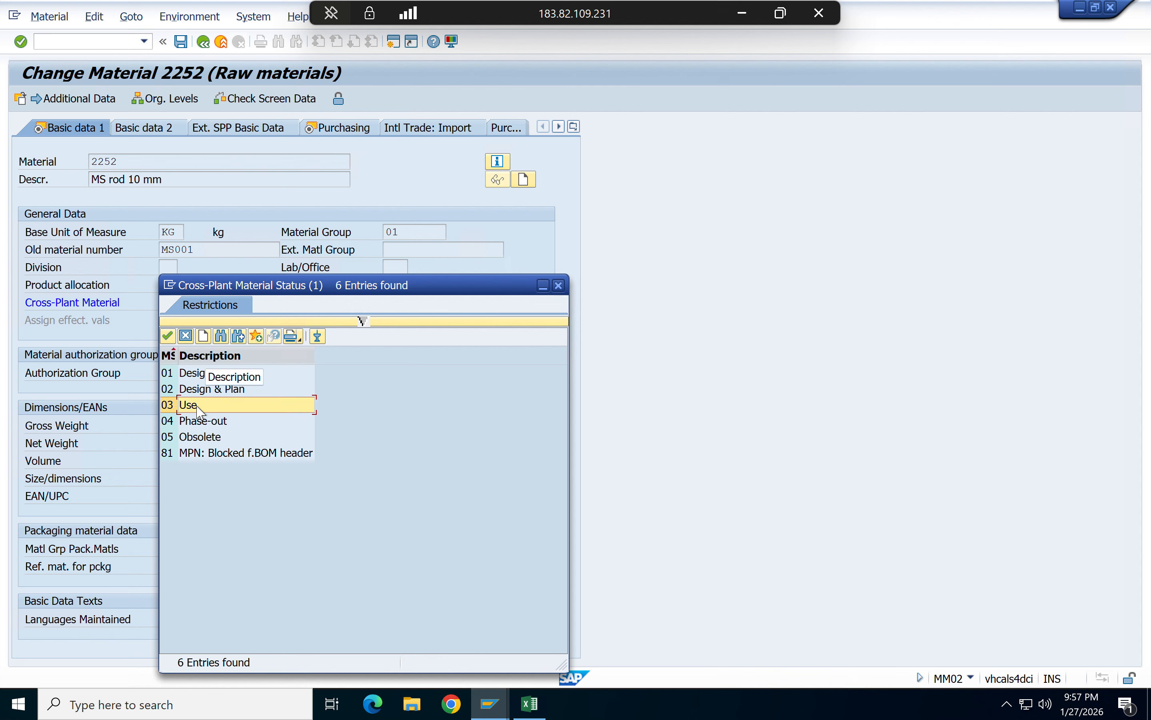
double_click(212, 407)
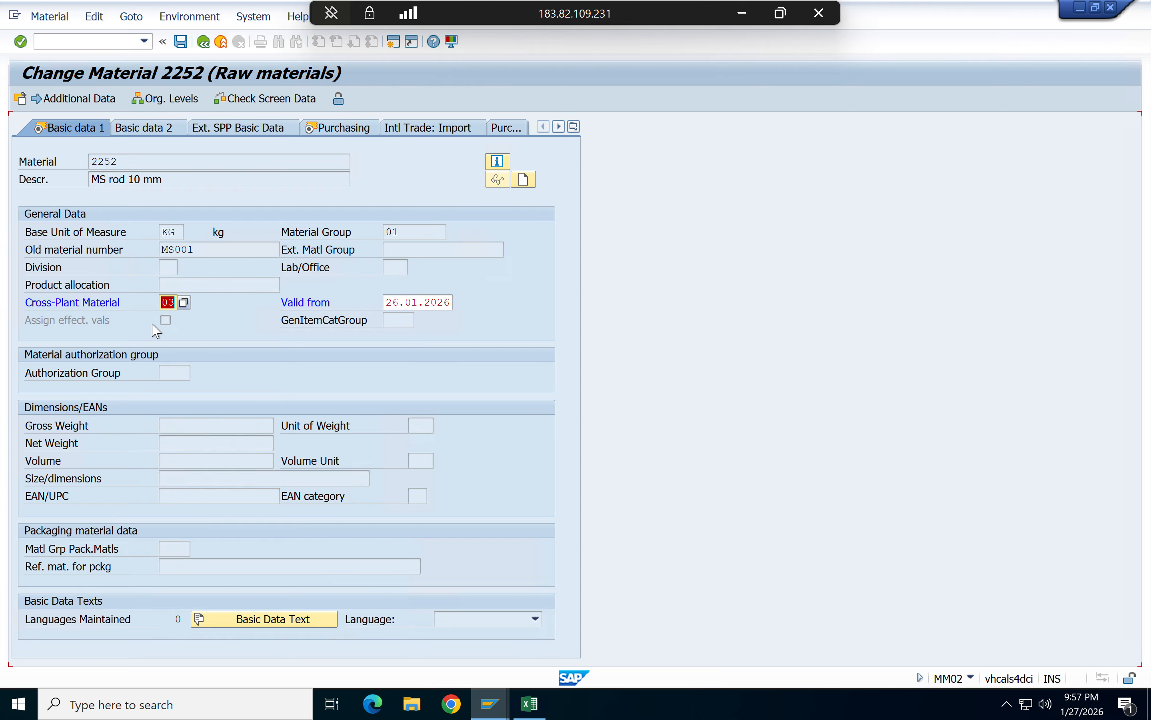
click(184, 303)
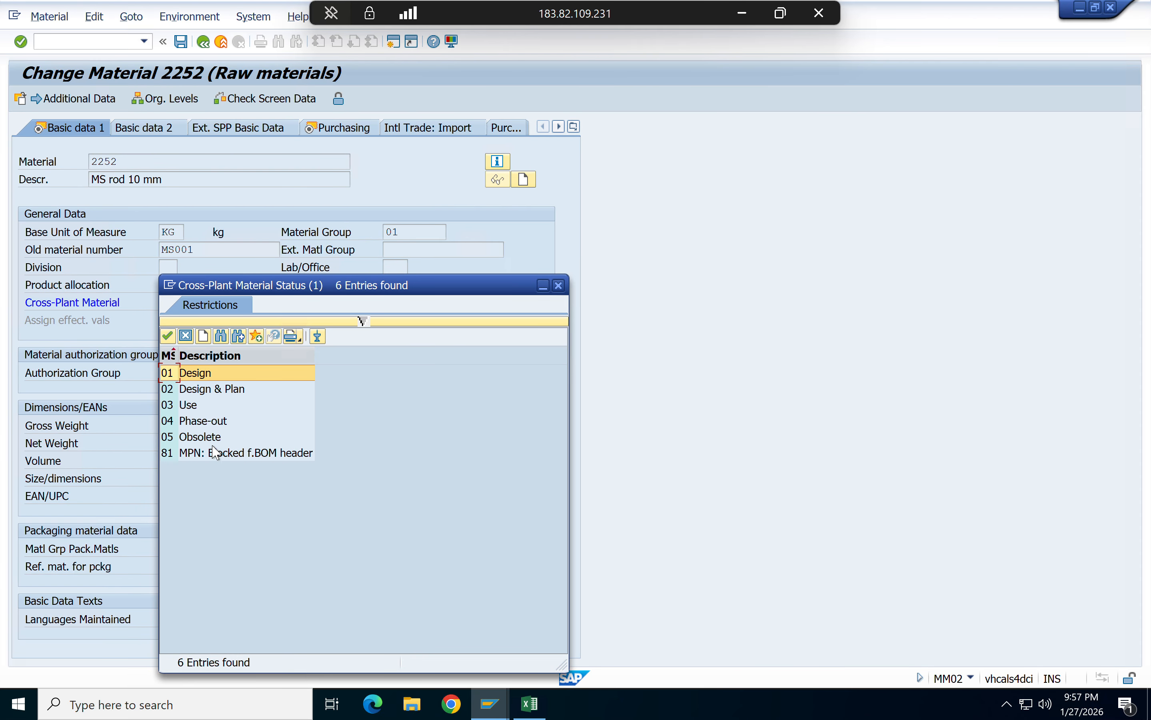
click(248, 437)
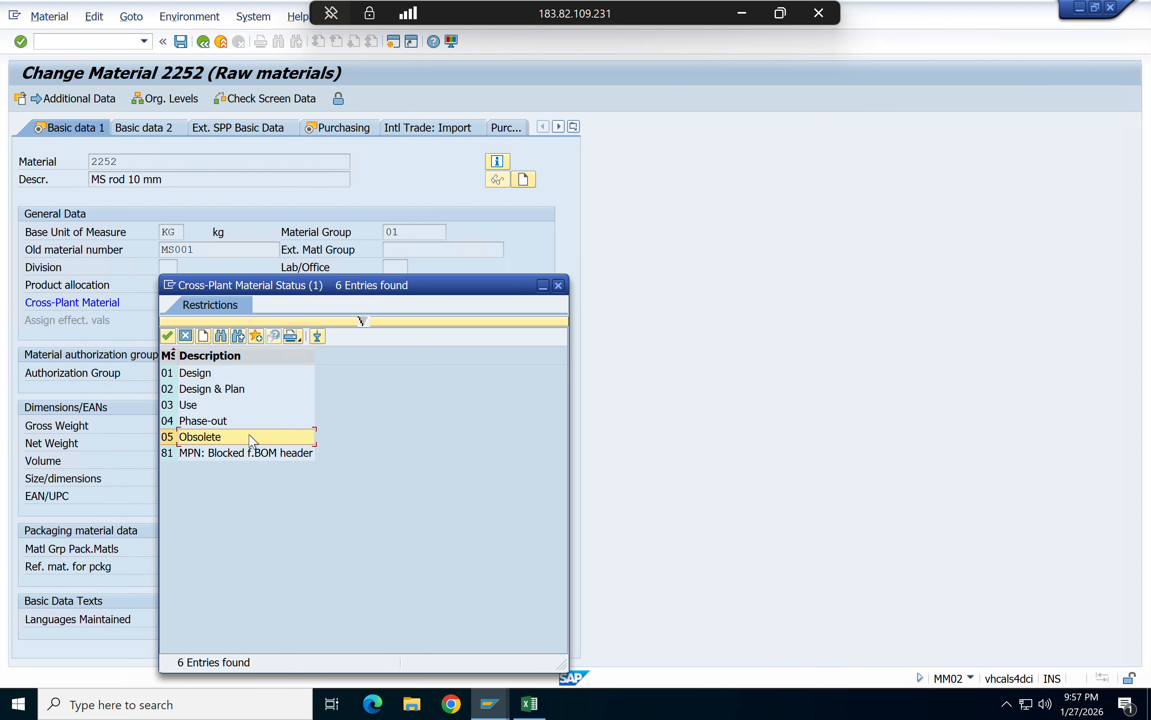
double_click(196, 405)
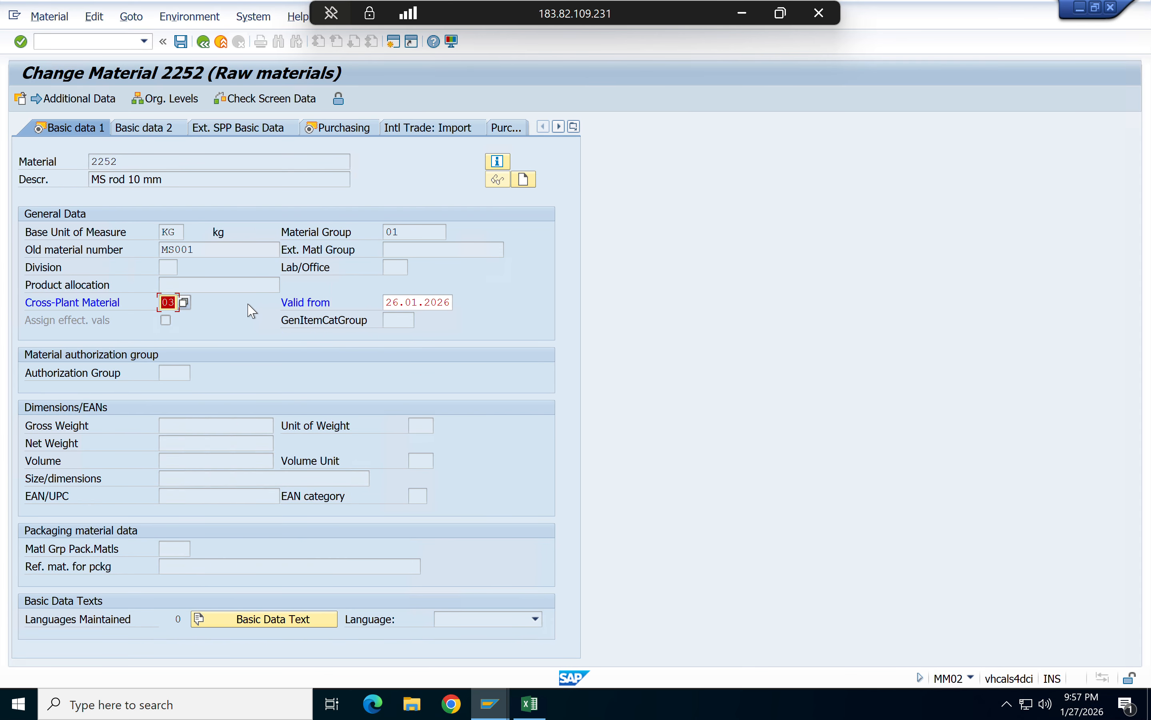
key(Return)
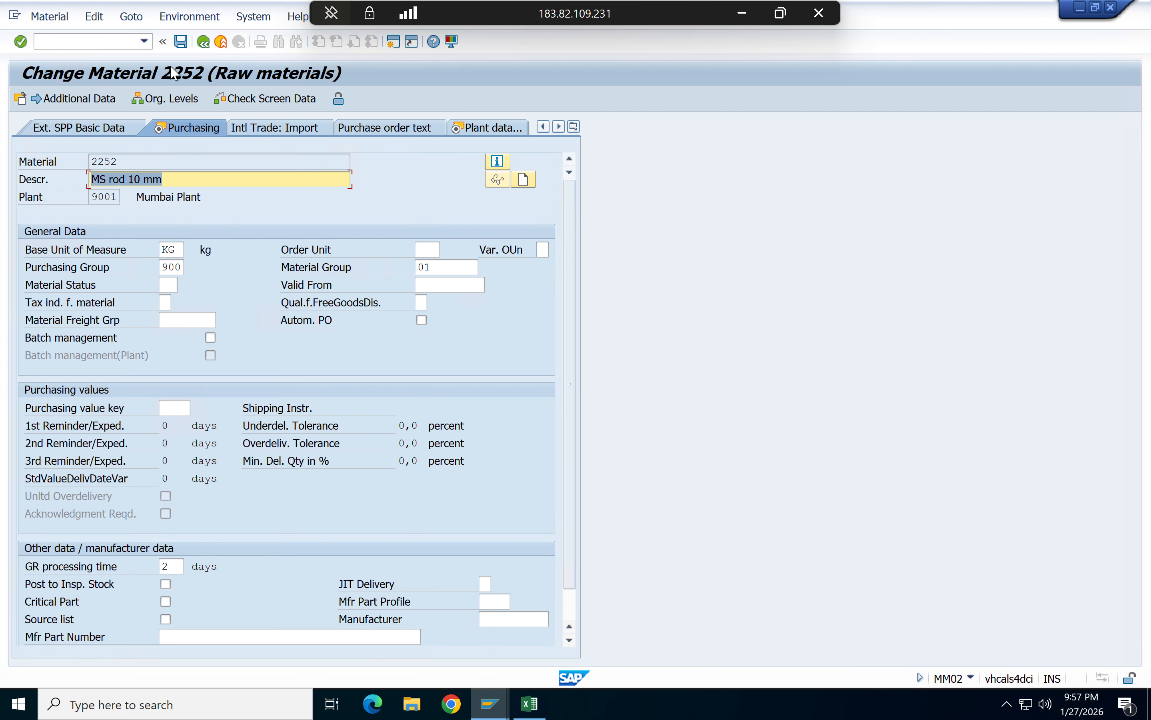
click(181, 46)
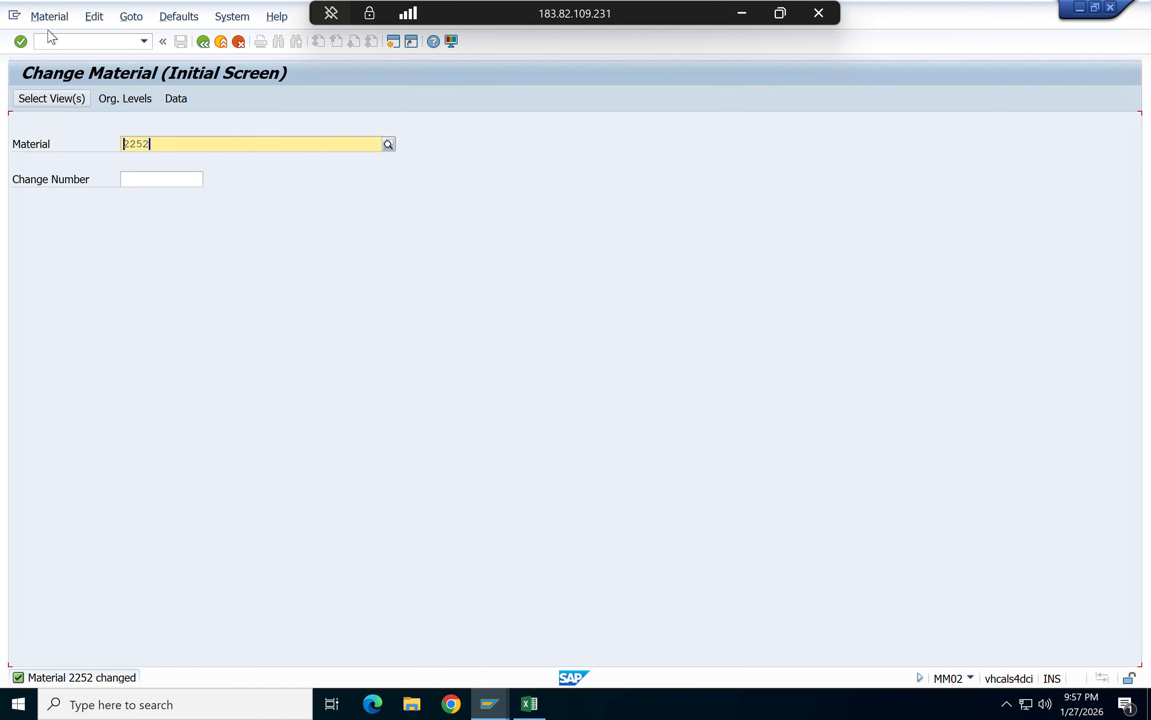
- Switch to displaying material 2252 and confirm the view selection without General Plant Data / Storage 2
click(50, 17)
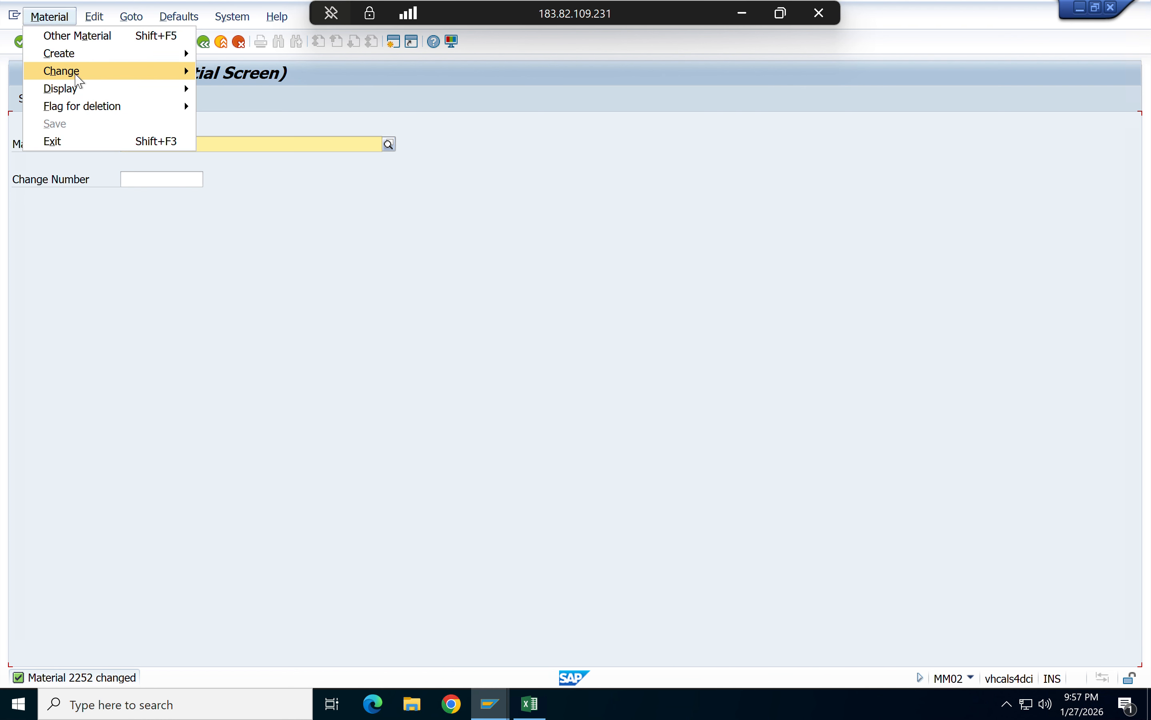
mouse_move(93, 95)
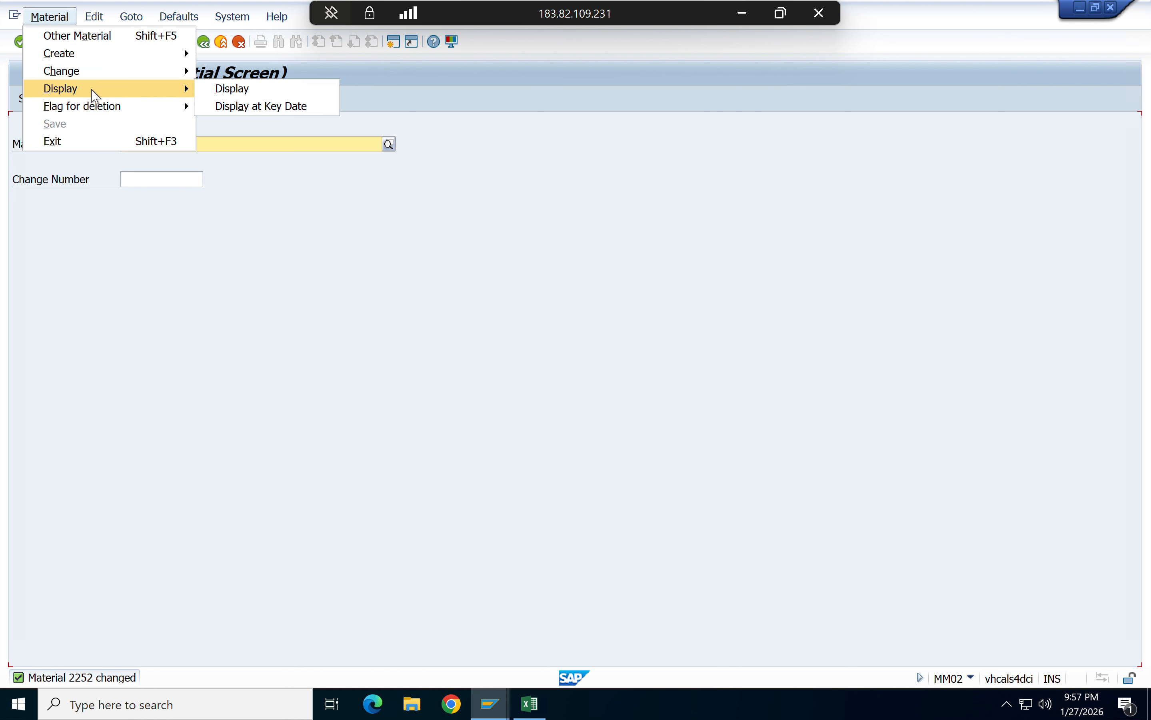
click(281, 97)
key(Return)
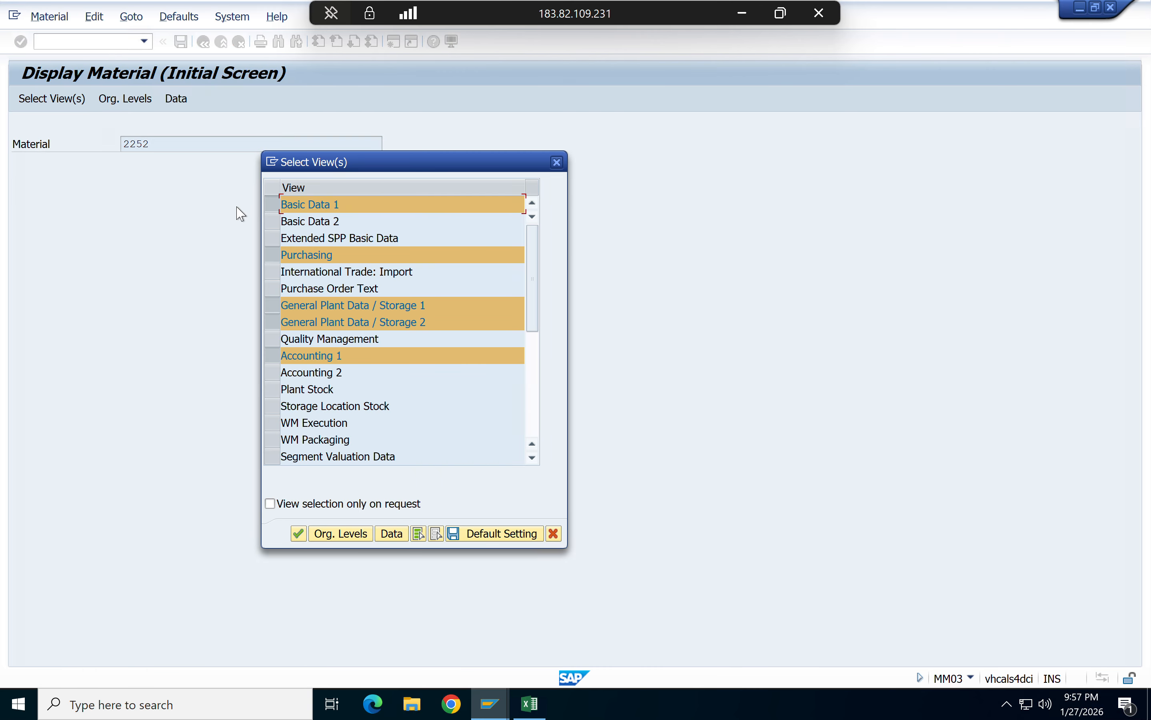
click(272, 323)
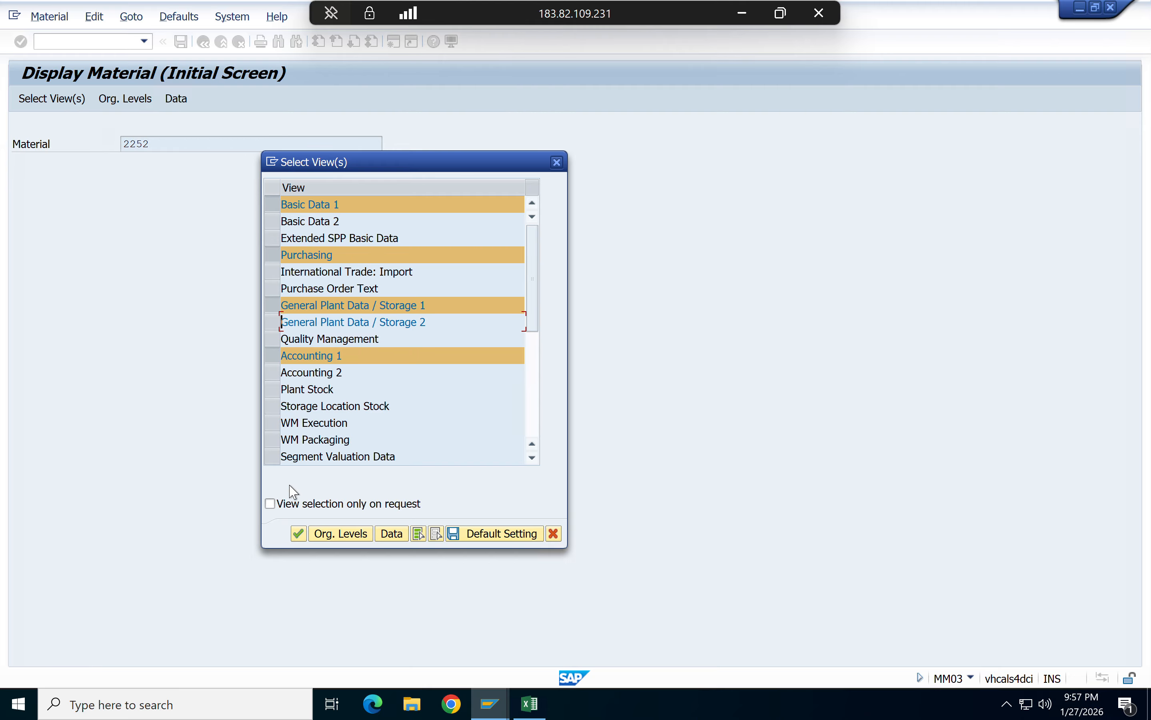
click(295, 536)
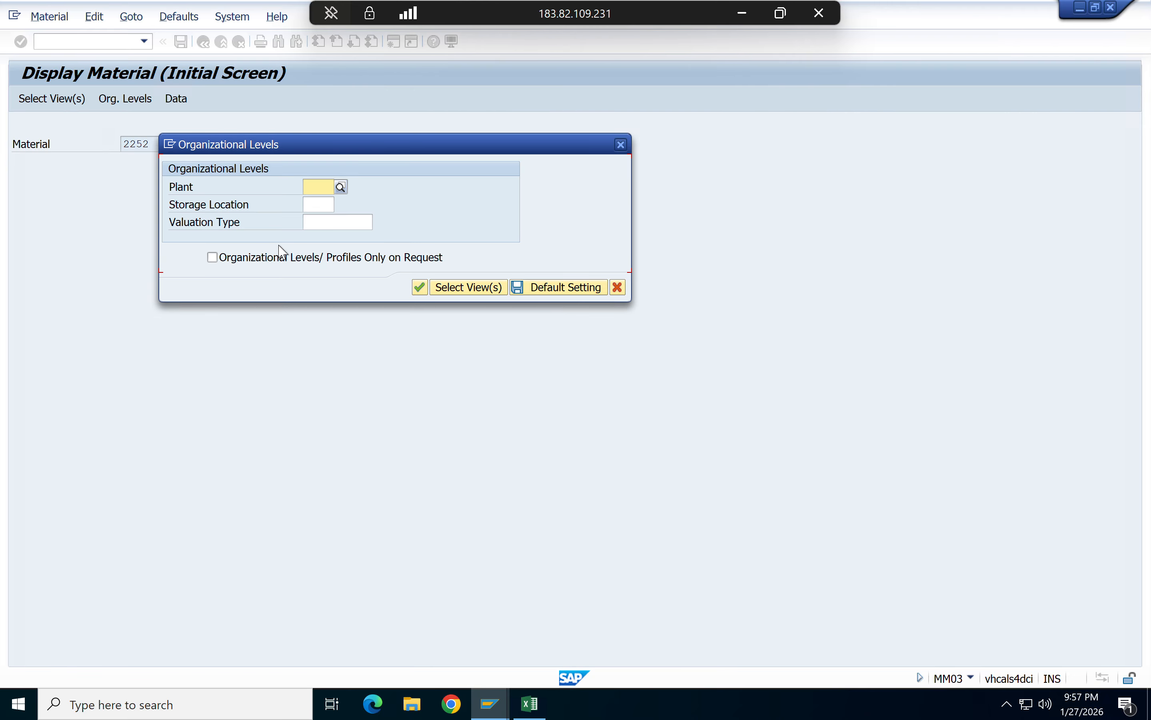
- Enter plant 9001 and storage location SL01 as organizational levels and open the material's display
click(325, 201)
click(321, 205)
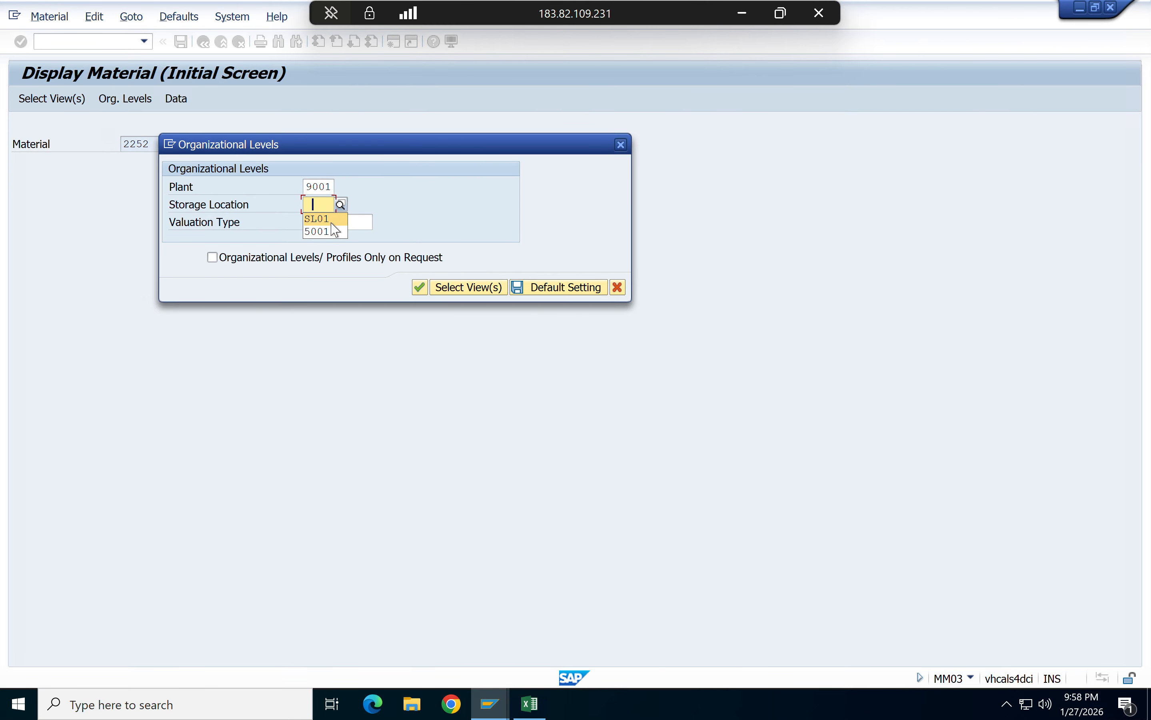
click(332, 219)
key(Return)
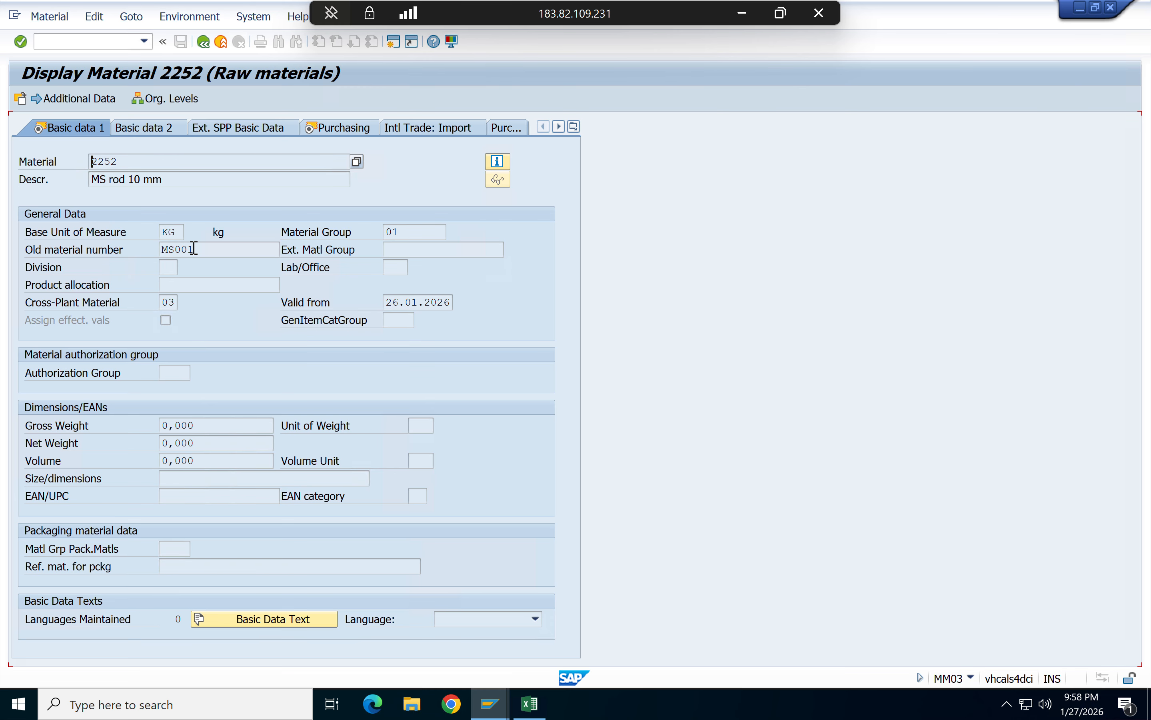
- Check the old material number, valid-from date and cross-plant material status in the Basic data 1 view
drag(194, 249, 149, 251)
click(215, 249)
drag(453, 302, 382, 298)
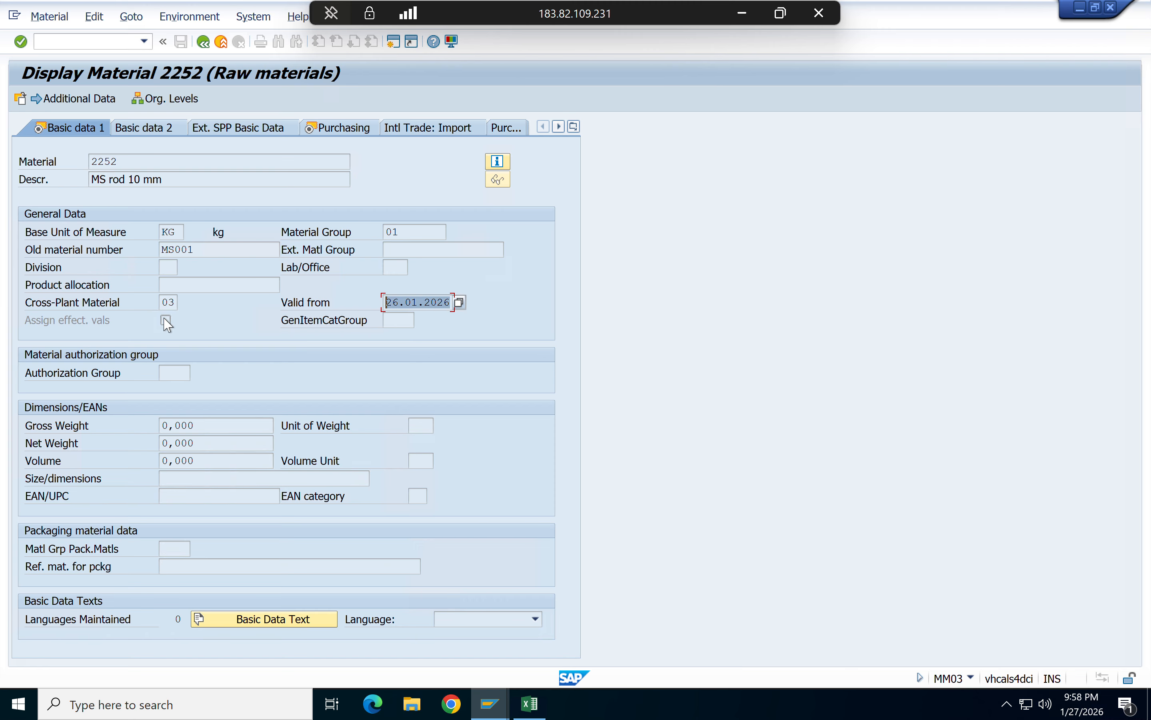
click(175, 303)
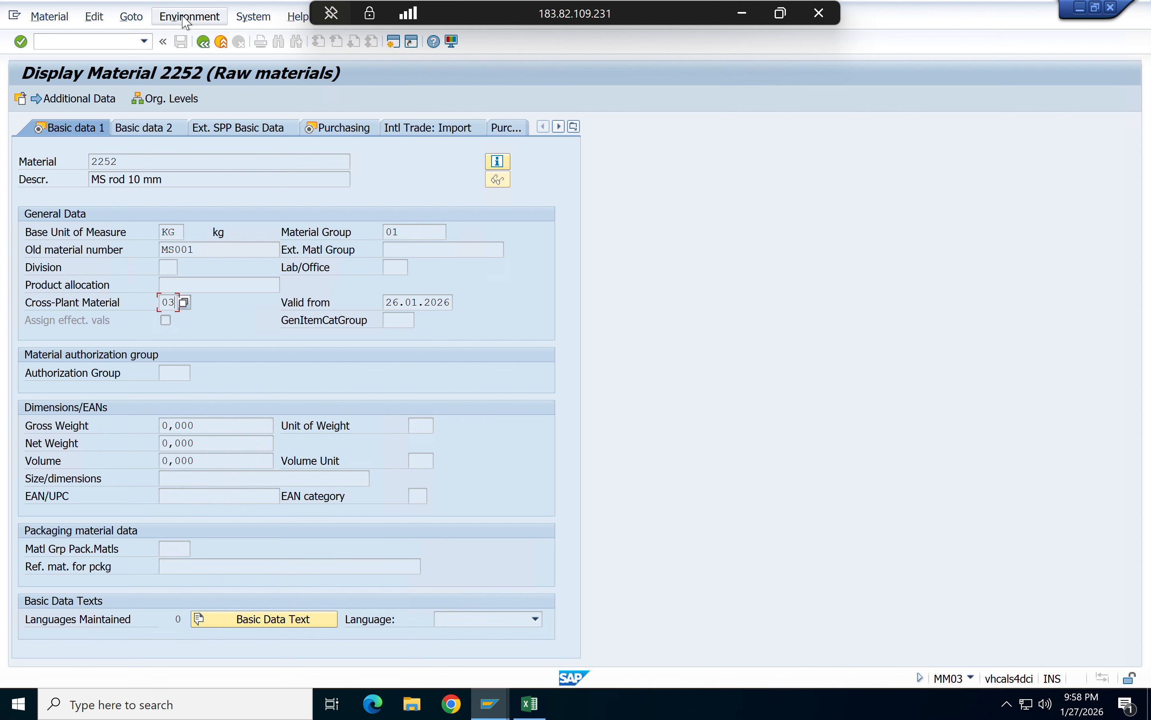
- List the material's change documents, and widen the Change number column with the MM02 entry selected
click(200, 20)
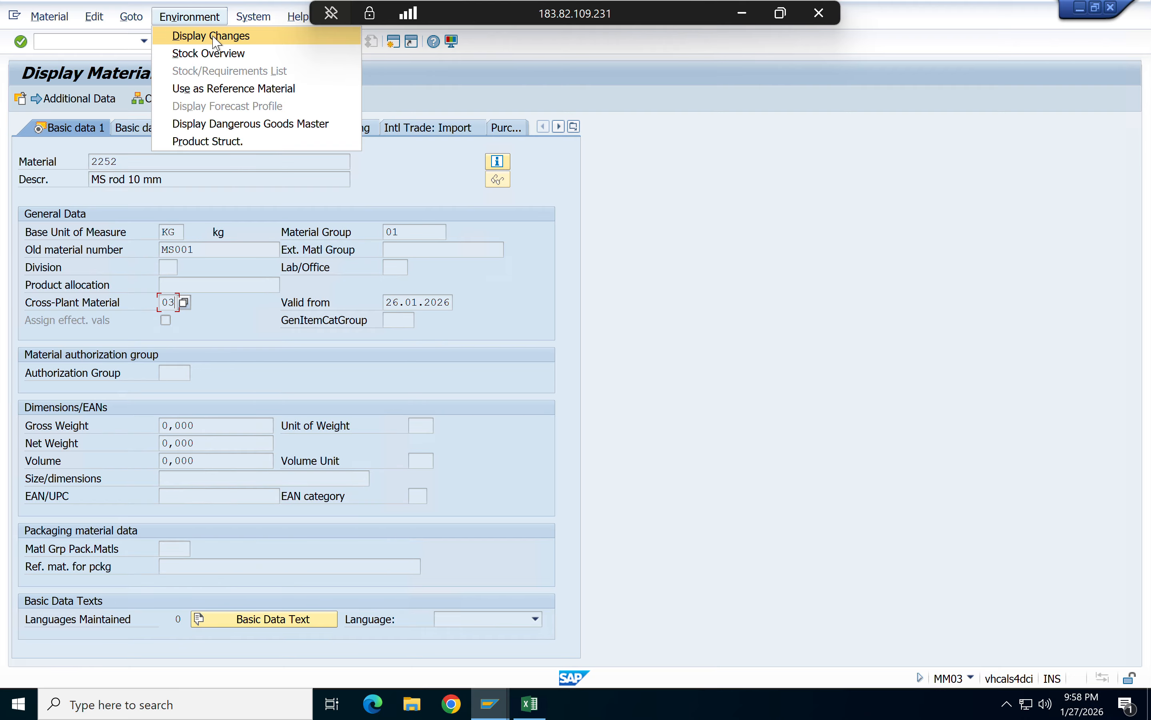
click(213, 38)
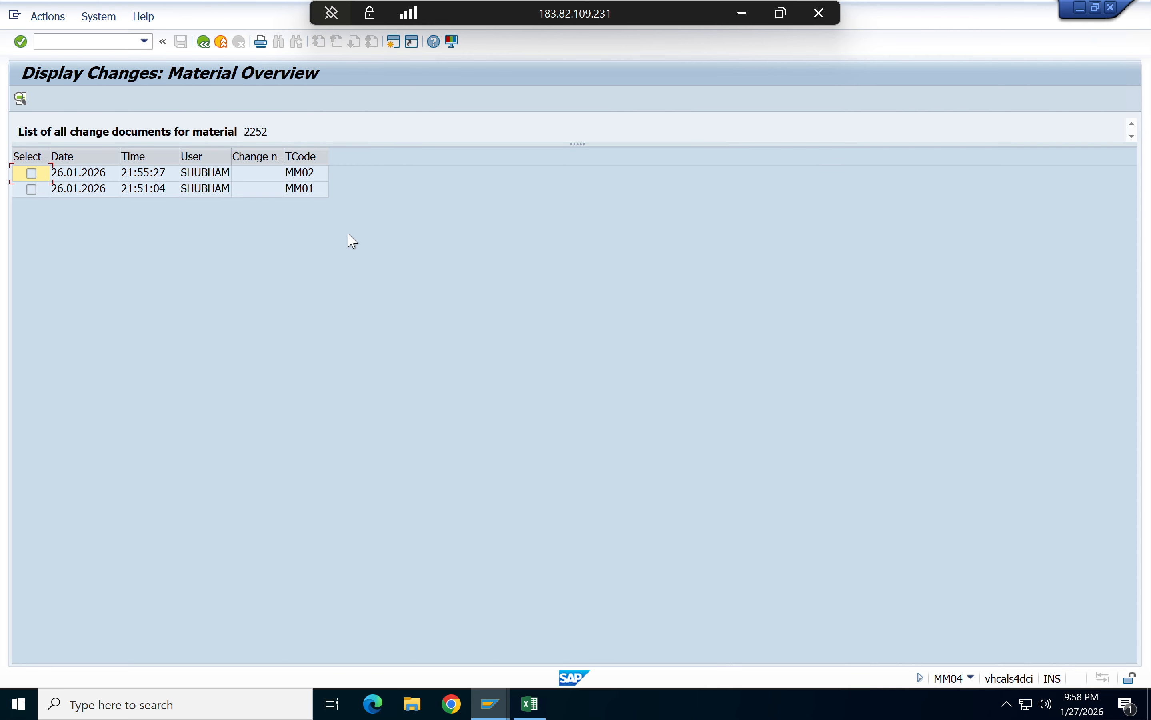
click(71, 175)
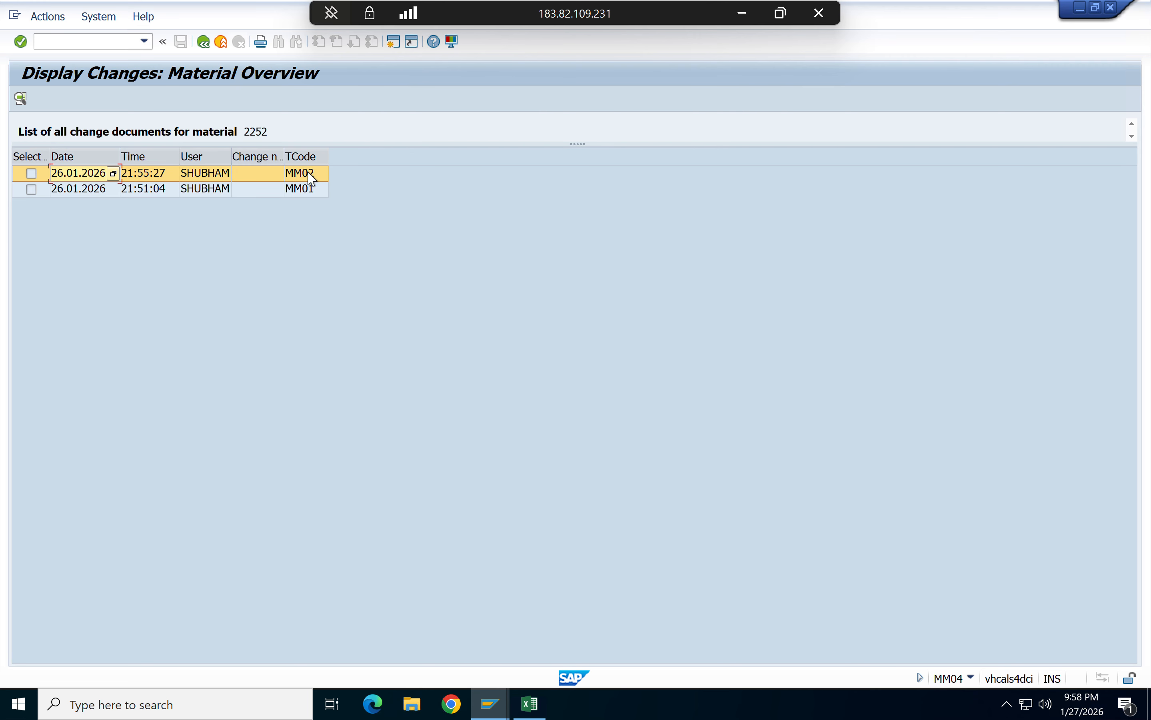
click(320, 180)
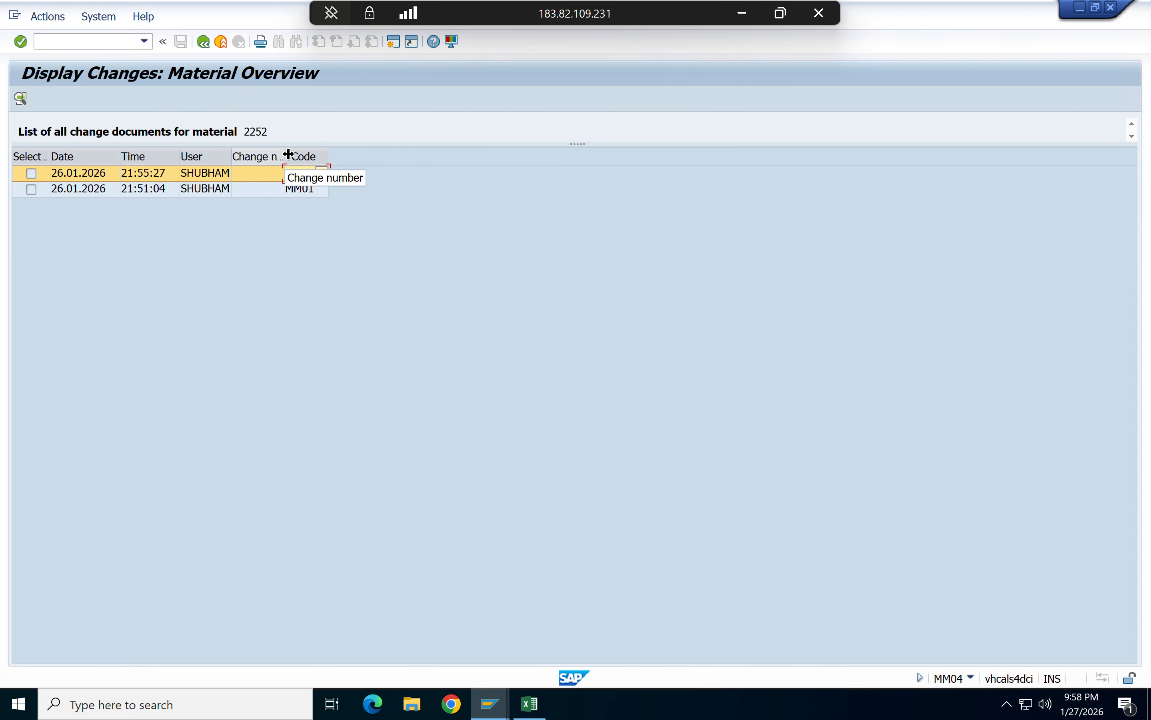
drag(285, 157, 364, 149)
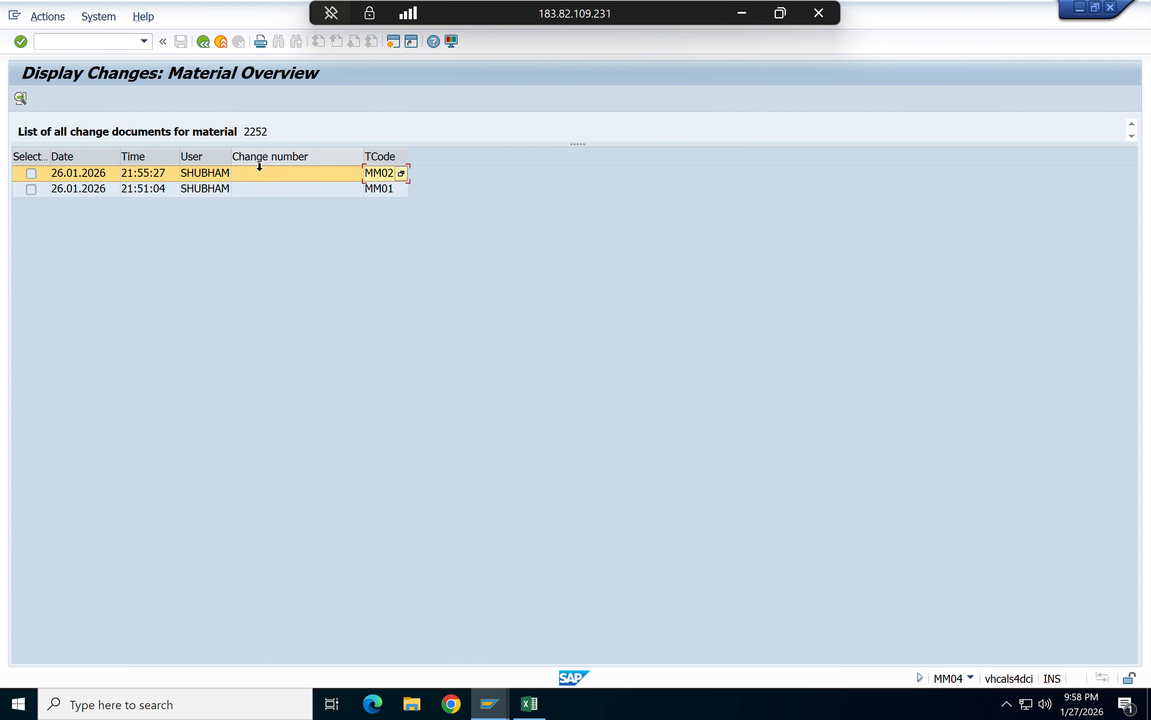
- Open the MM02 change document's details and compare the old and new values of the changed fields
click(20, 99)
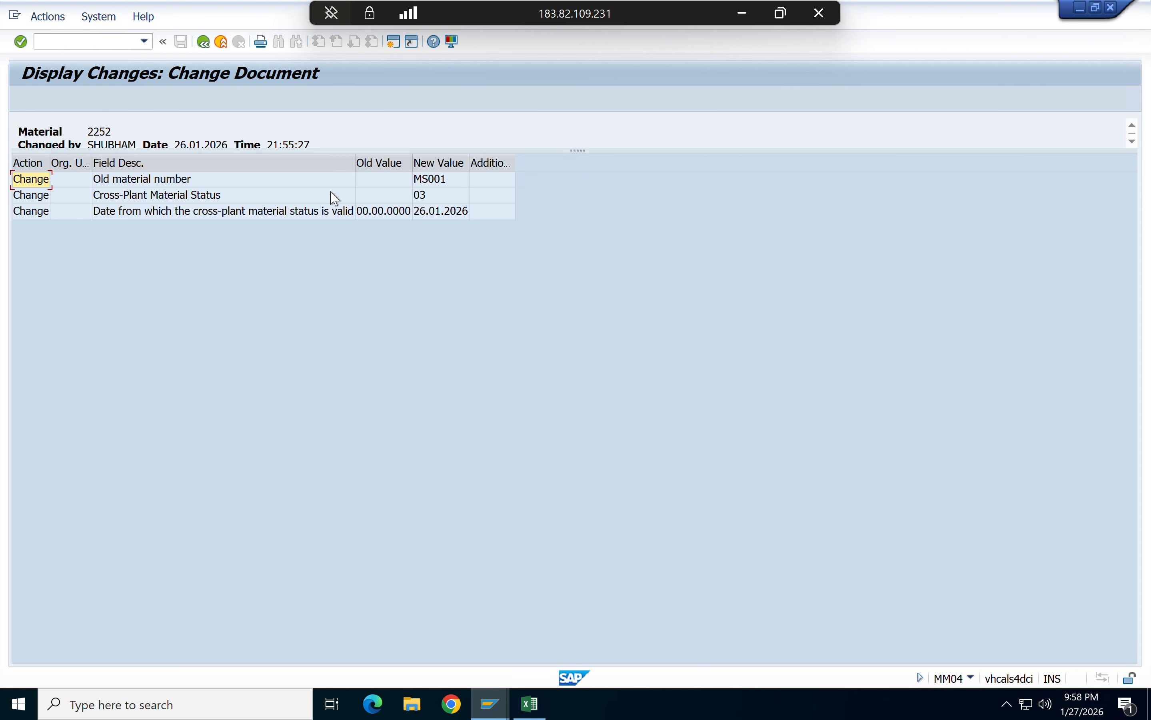
click(371, 165)
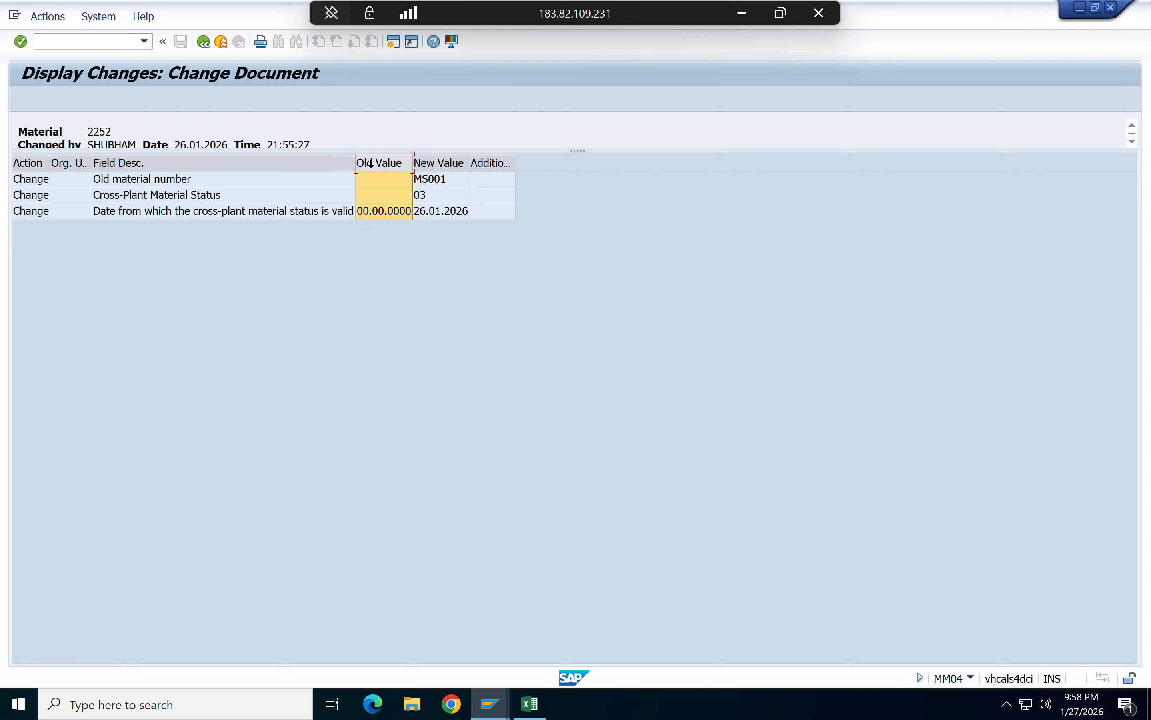
click(435, 164)
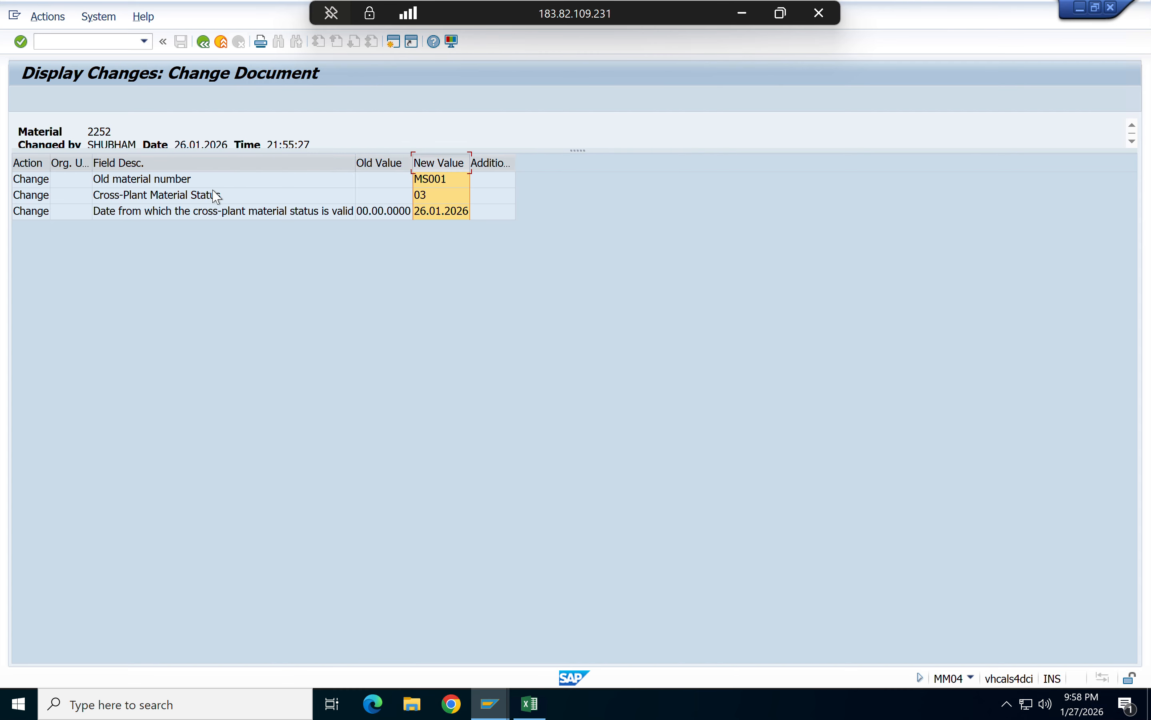
click(190, 180)
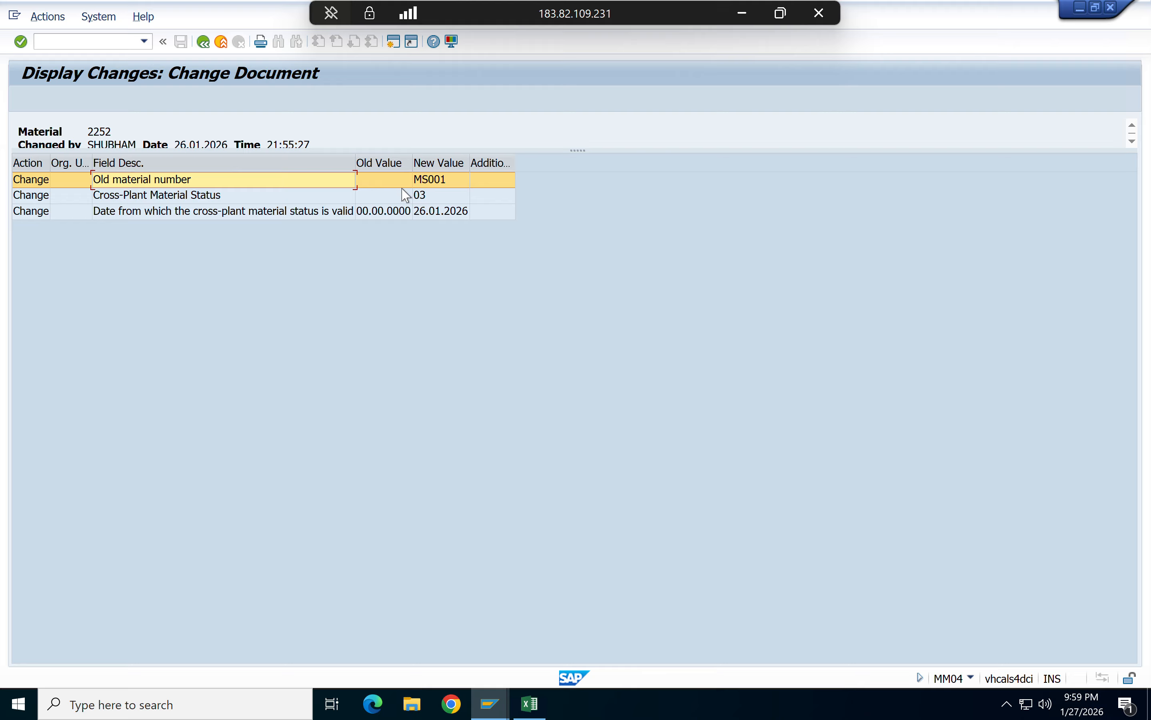
click(117, 193)
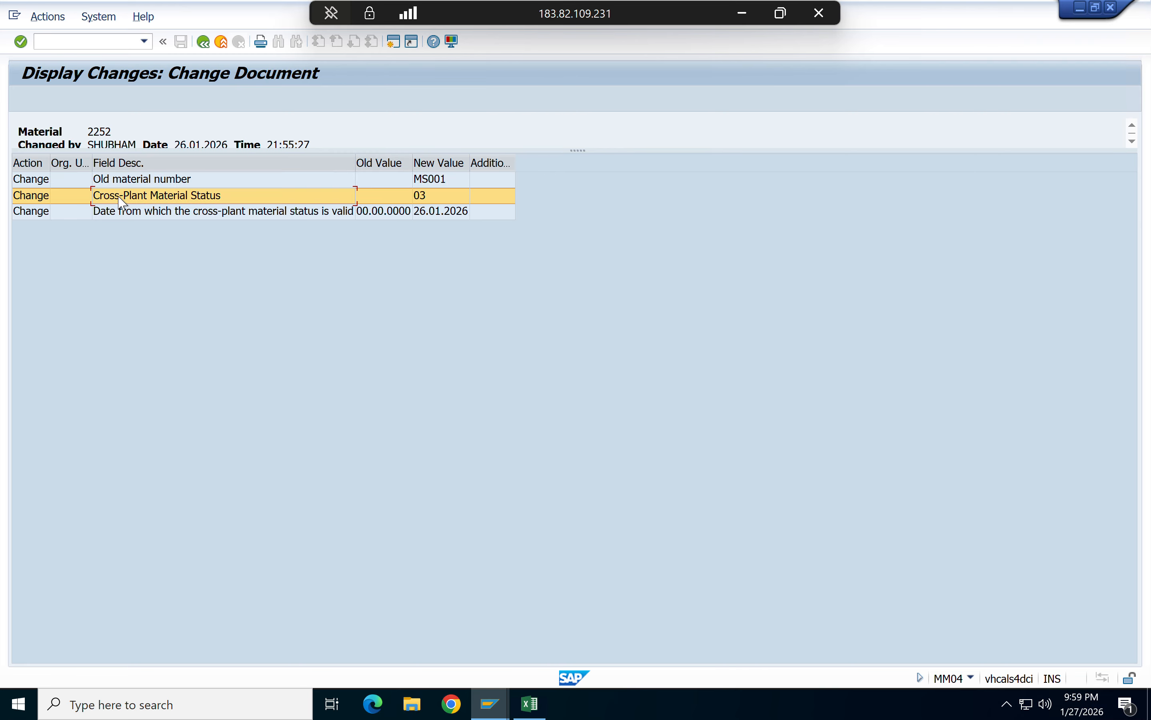